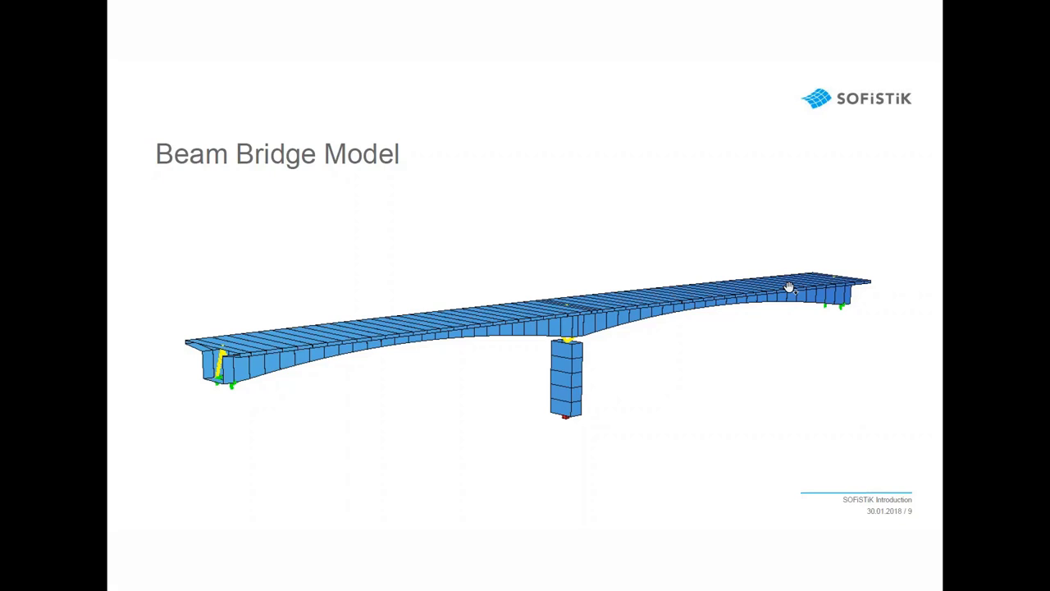
Switch to SOFiSTiK Structural Desktop and open the Concrete Slab Bridge tutorial from the online bridge design tutorials.
key(super)
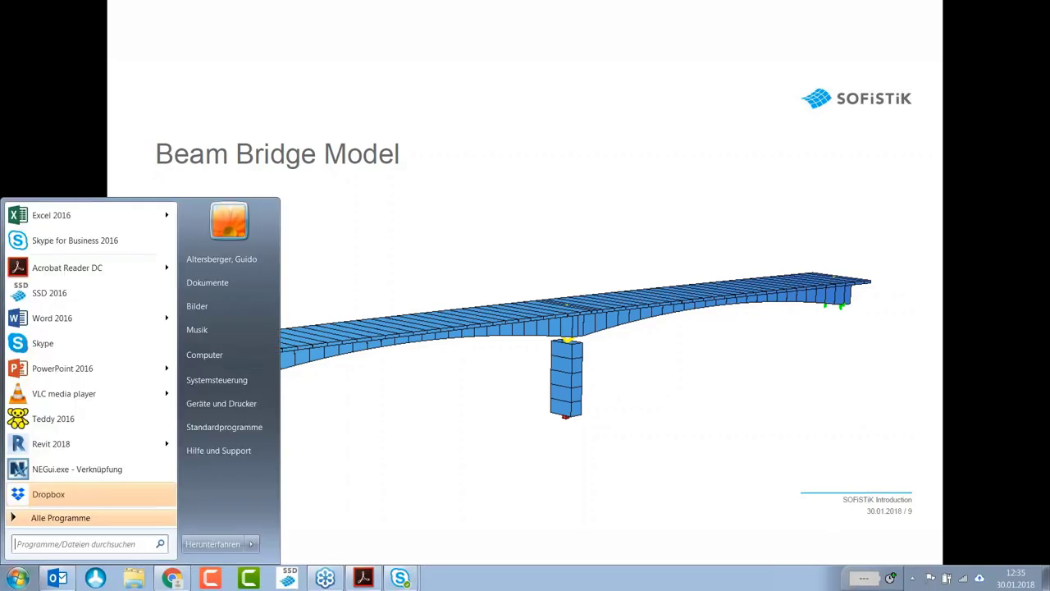
click(288, 579)
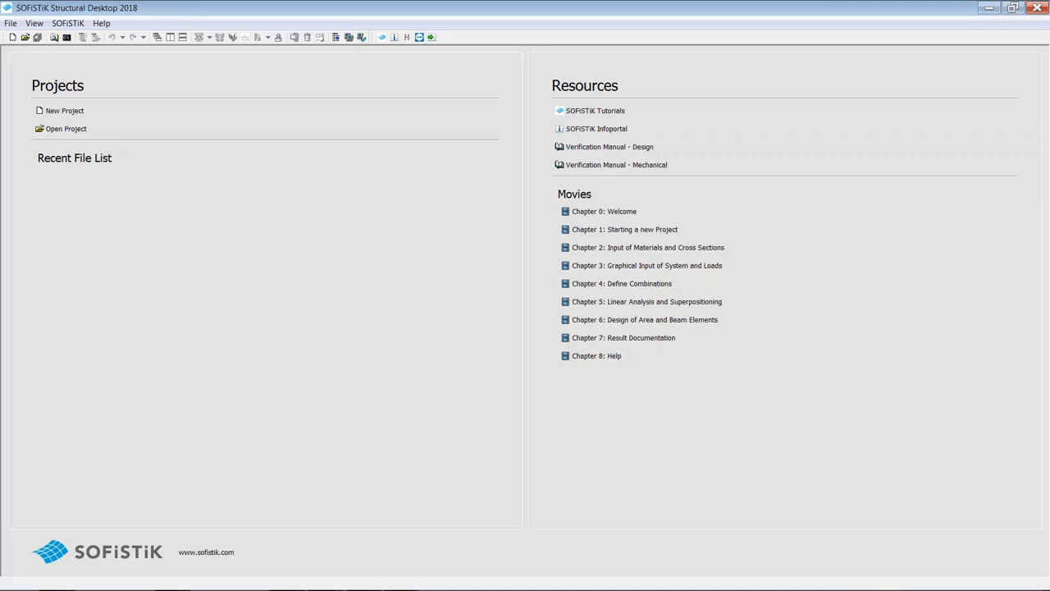
click(598, 111)
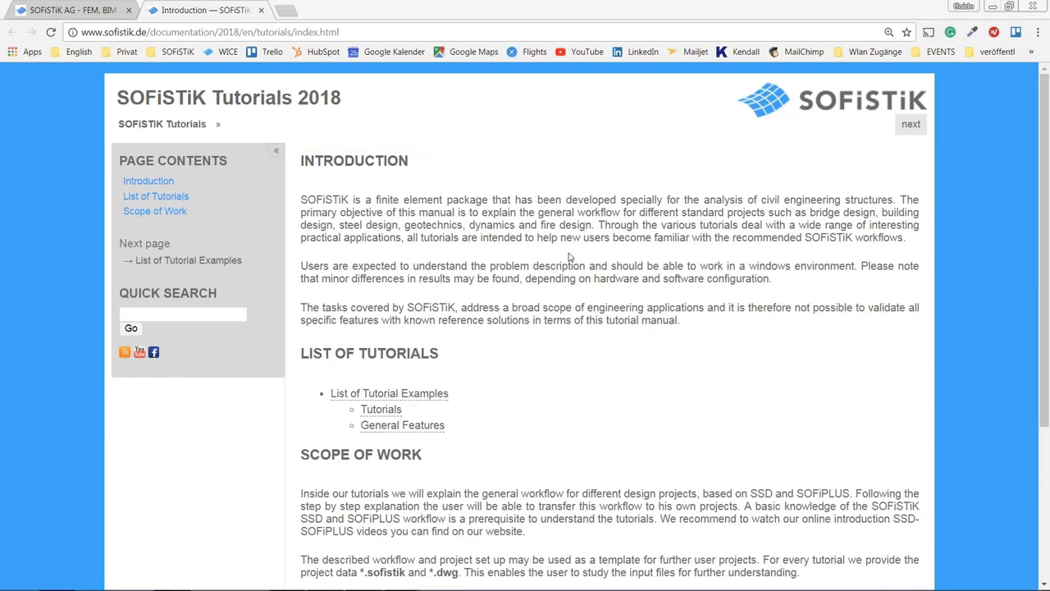
click(420, 397)
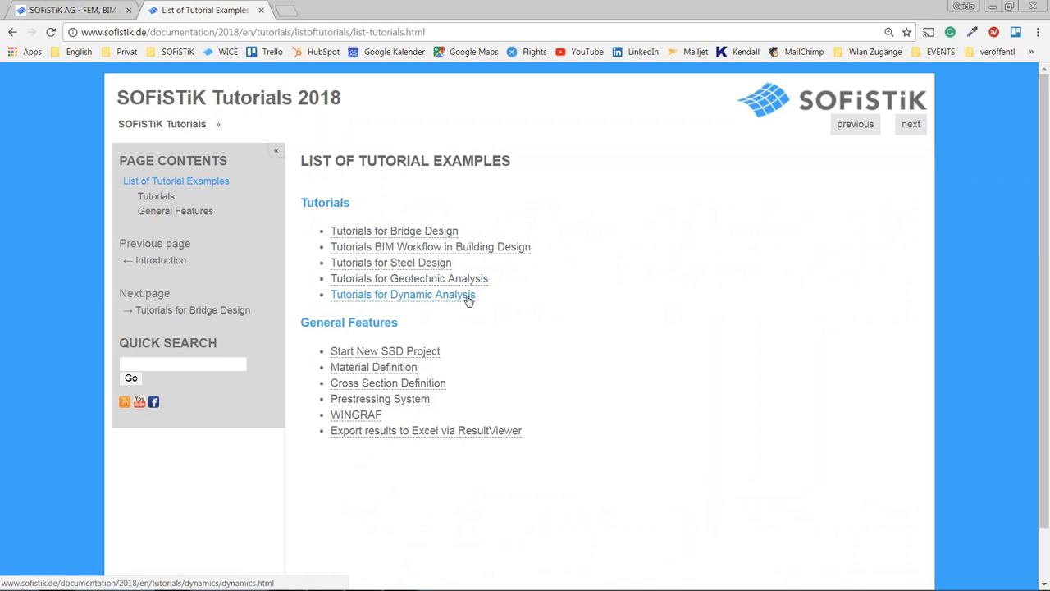
click(428, 233)
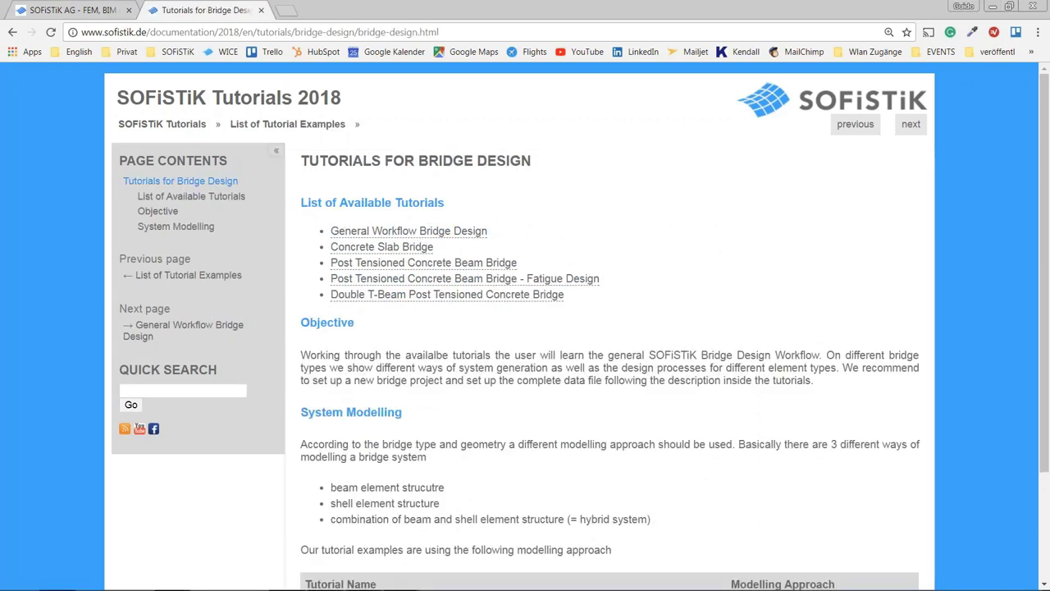
click(412, 250)
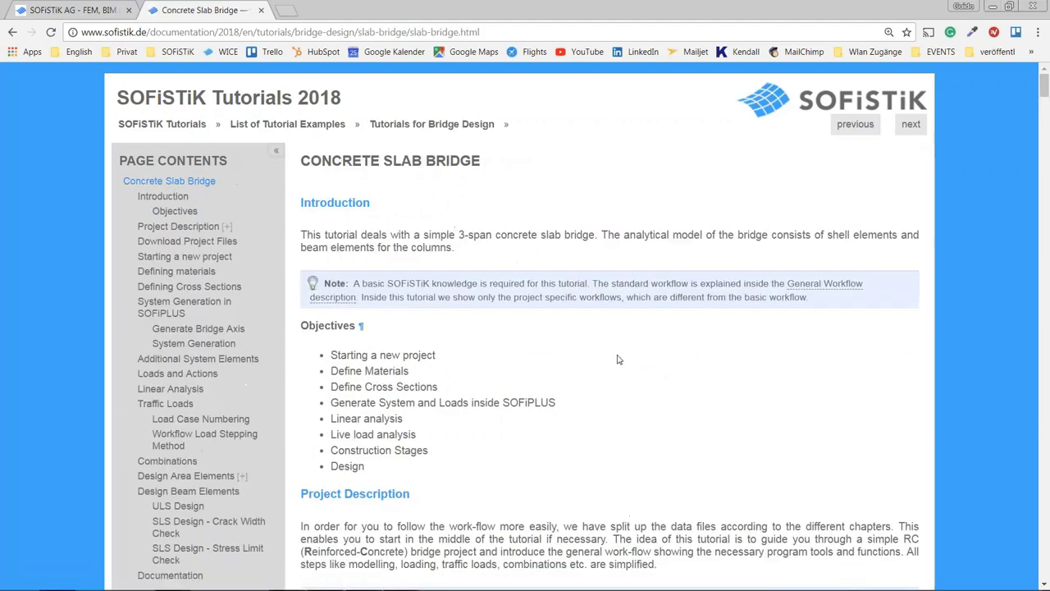
Read through the Concrete Slab Bridge tutorial, from its project description to the system generation section.
scroll(619, 361, down, 2)
scroll(619, 361, down, 3)
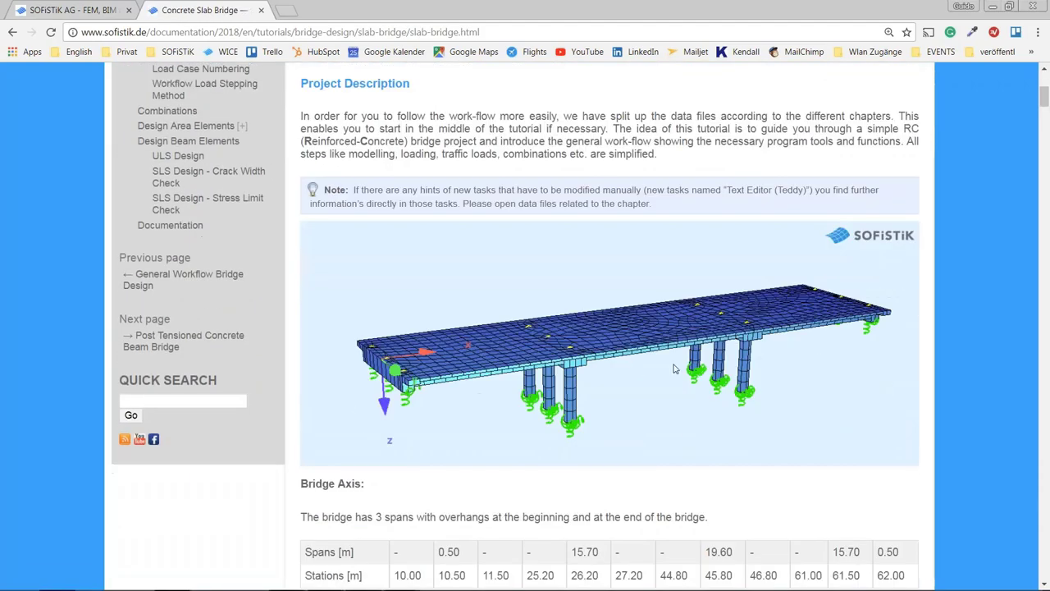
scroll(675, 368, down, 2)
scroll(704, 371, down, 5)
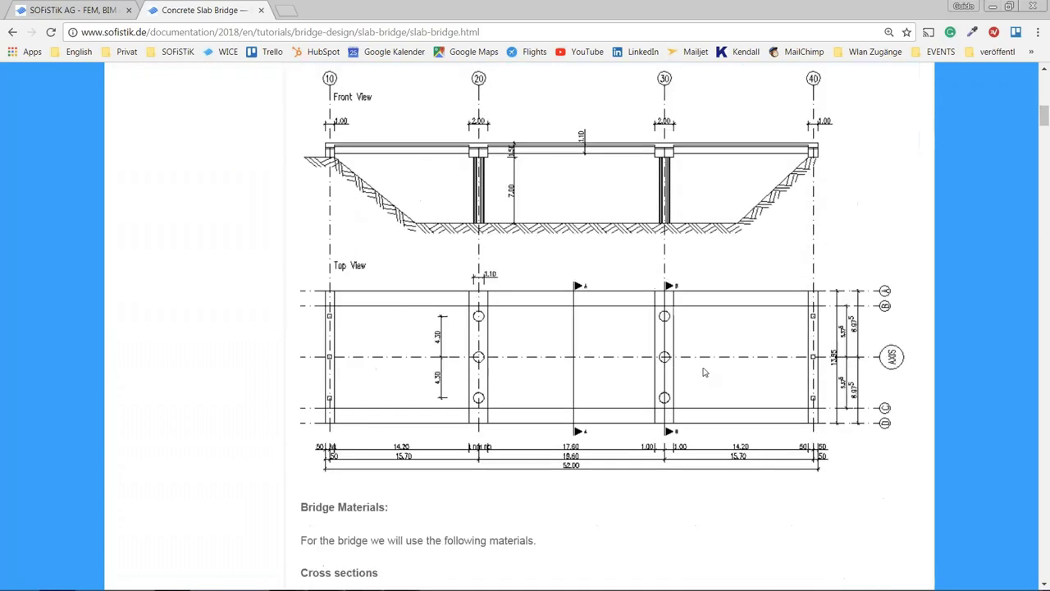
scroll(681, 386, down, 9)
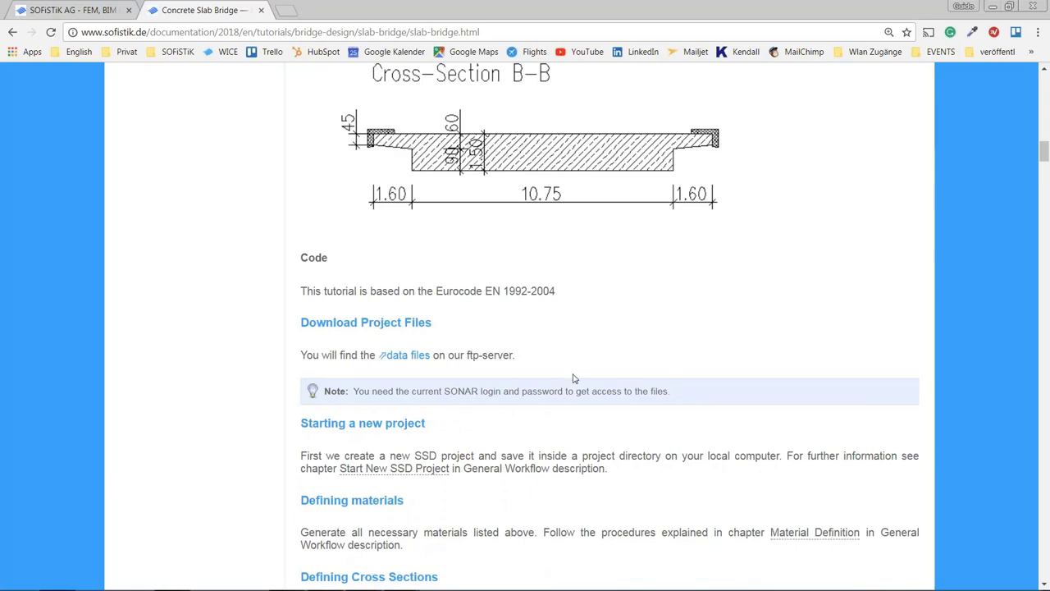
scroll(678, 441, down, 5)
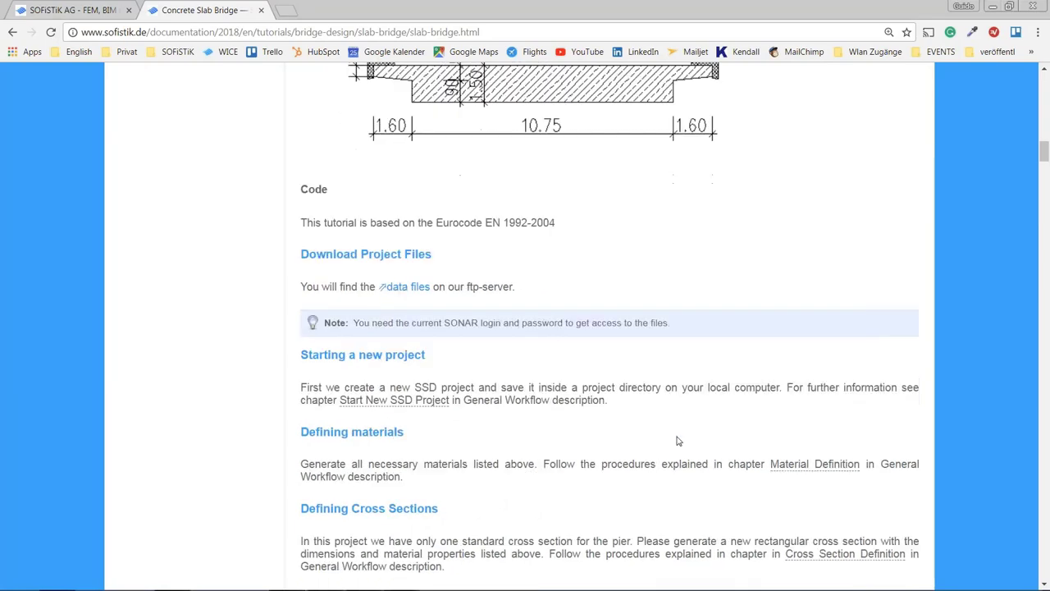
scroll(678, 441, down, 8)
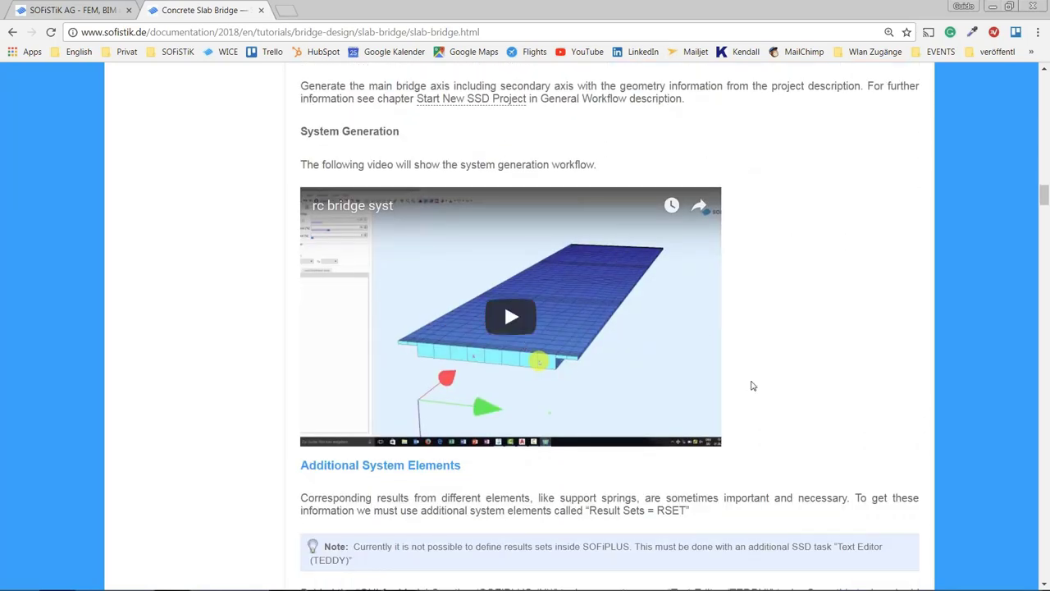
Return to SOFiSTiK Structural Desktop, start a new project and choose C:\_presentations as its storage folder.
key(super)
click(297, 581)
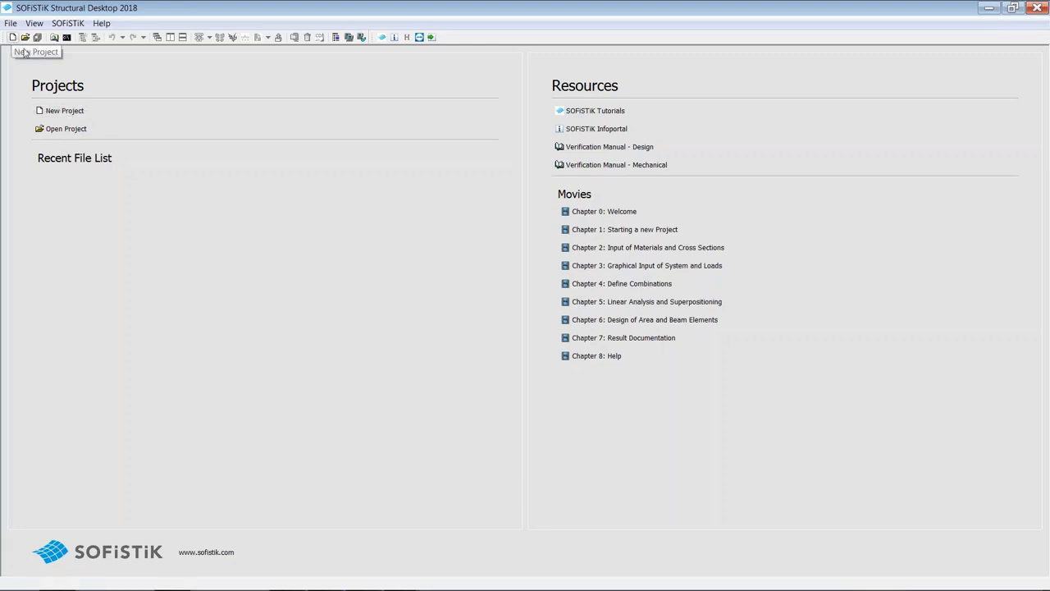
click(58, 111)
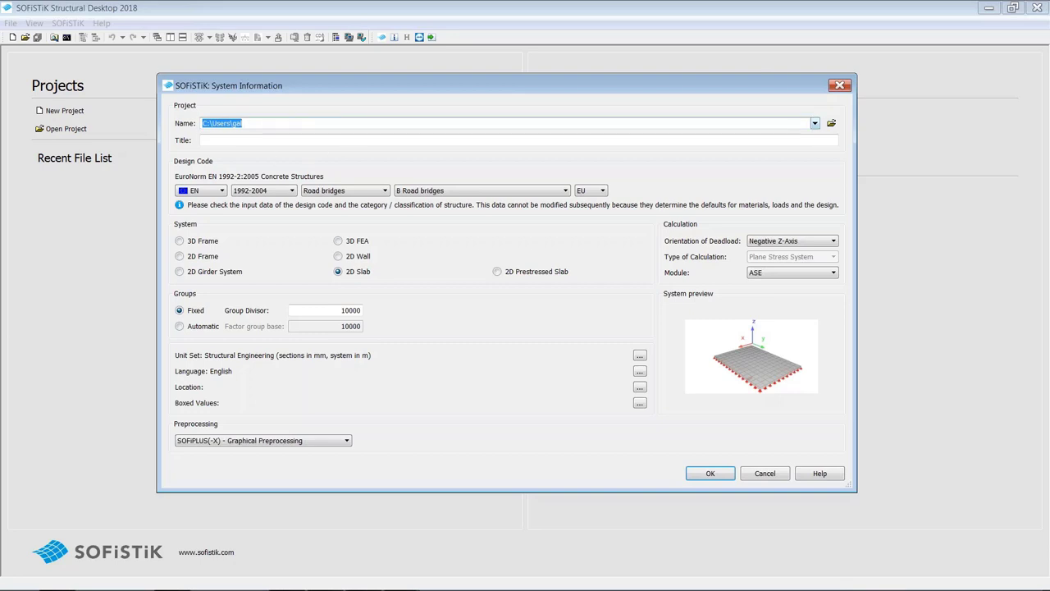
click(815, 123)
click(832, 123)
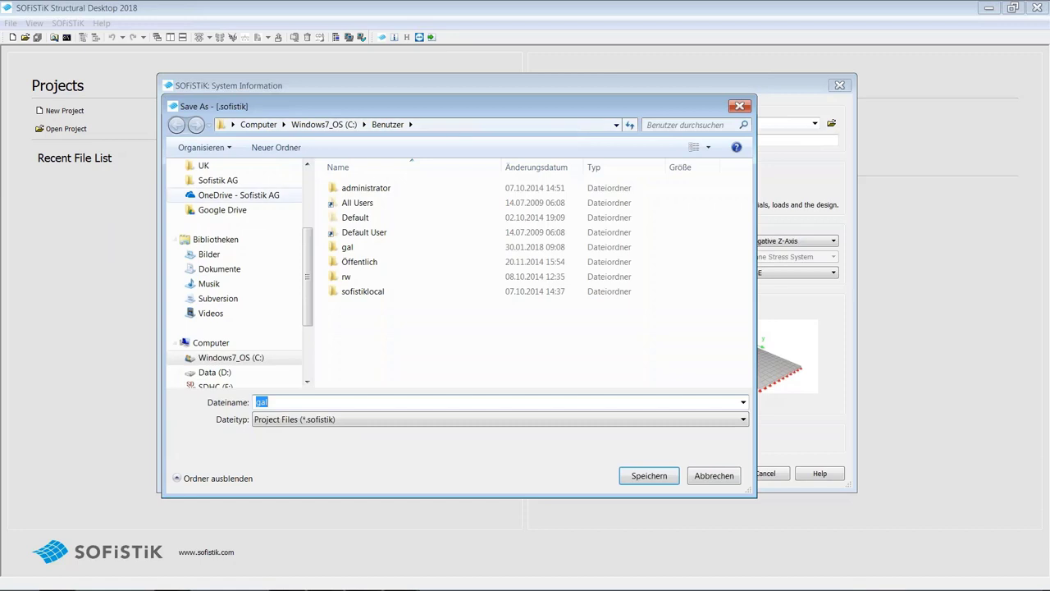
click(230, 357)
double_click(368, 203)
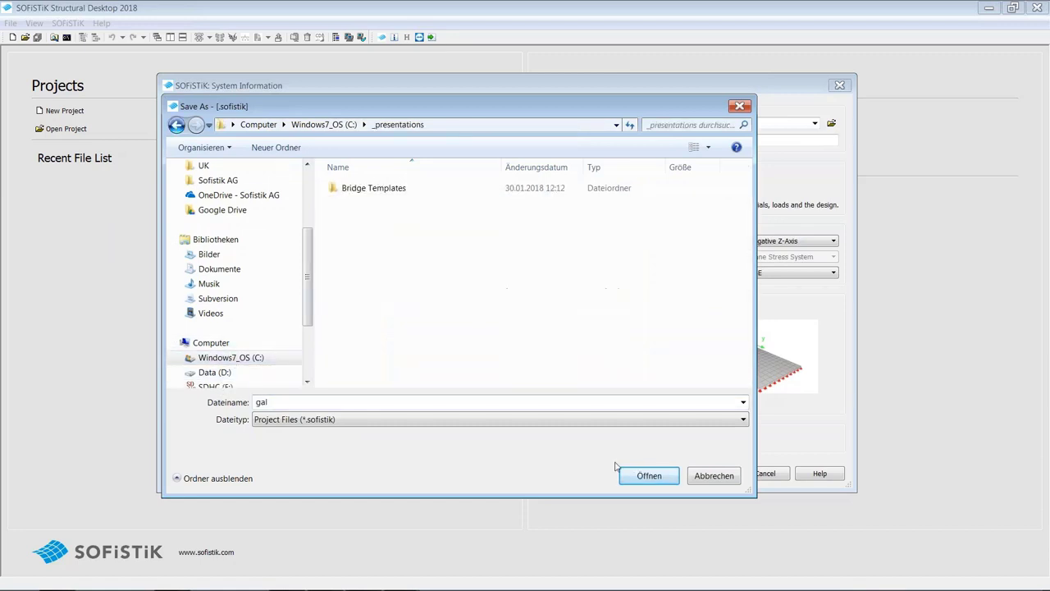
click(644, 477)
Name the project file bridge.sofistik and give the project the title "Bridge Example".
click(271, 124)
key(BackSpace)
key(BackSpace)
key(BackSpace)
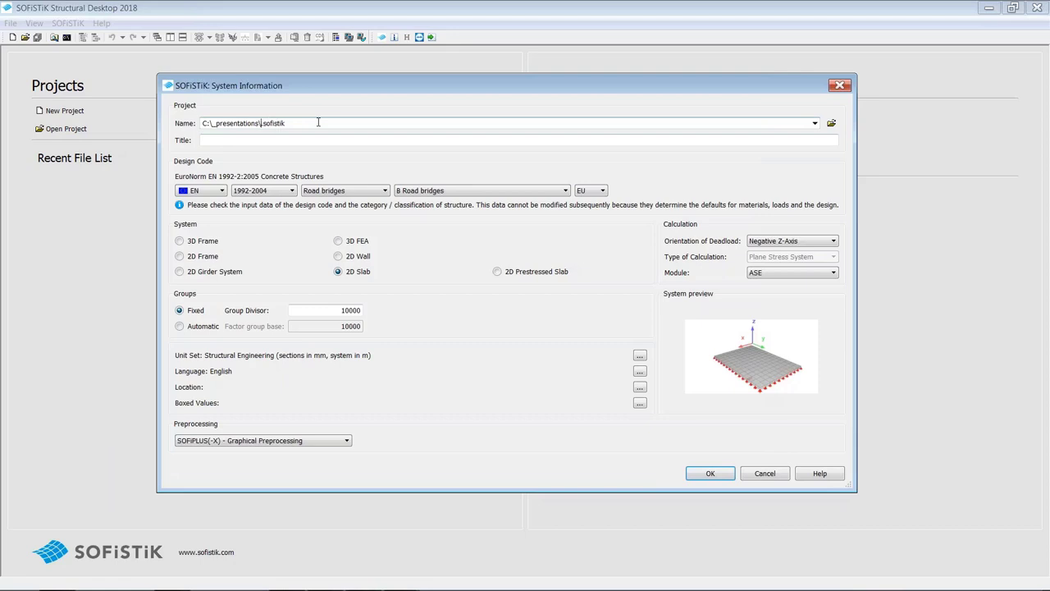
text(bridge.)
click(225, 141)
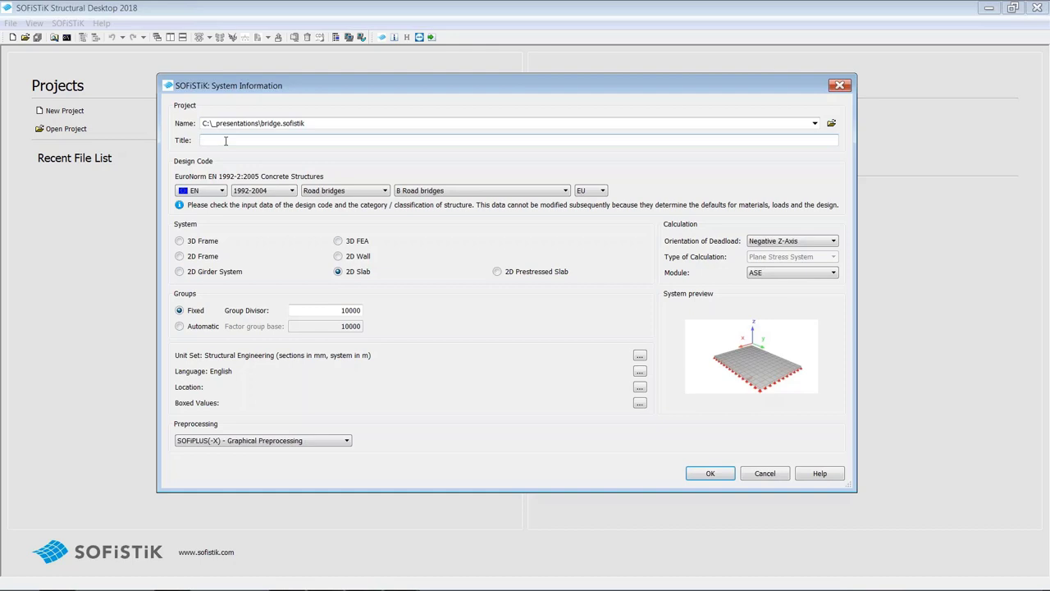
text(Bridge Example)
Set the design code to EN with the Road bridges category.
click(222, 191)
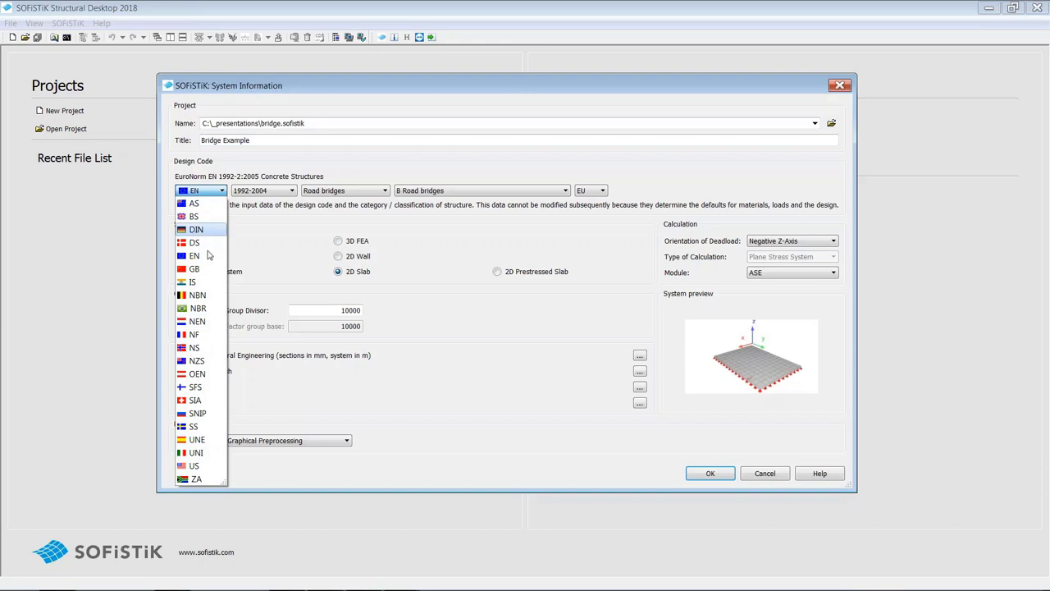
click(209, 256)
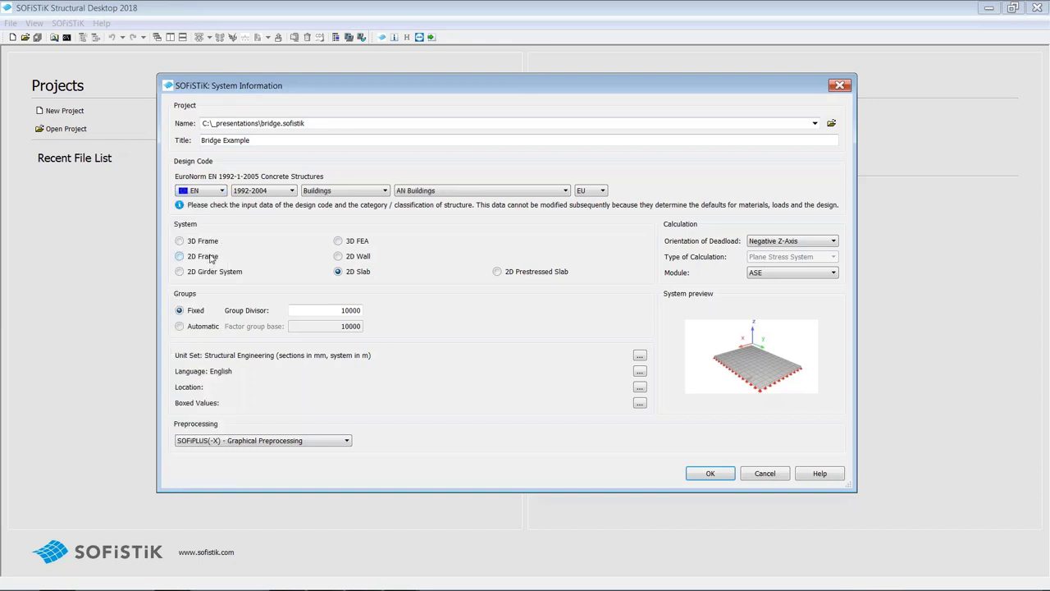
click(384, 191)
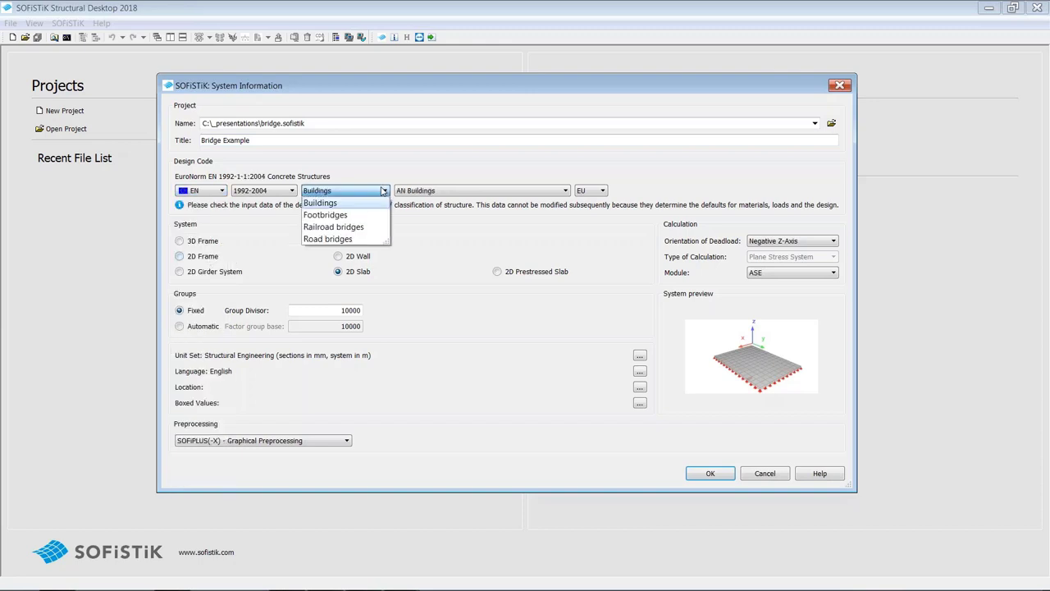
click(341, 239)
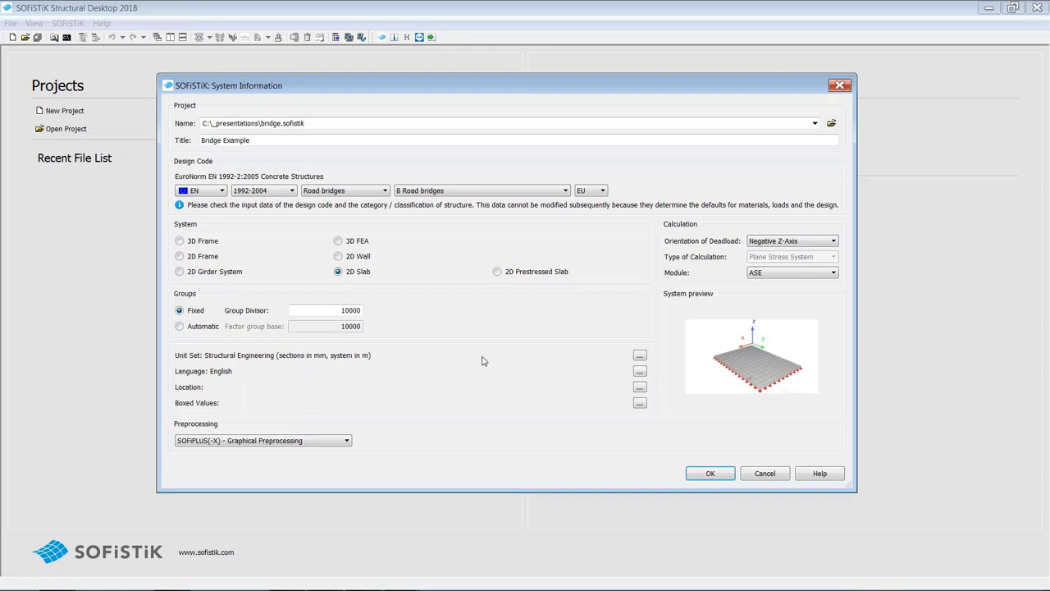
Review the unit set's geometry and cross-section units, including the options for length and area reinforcement.
click(640, 357)
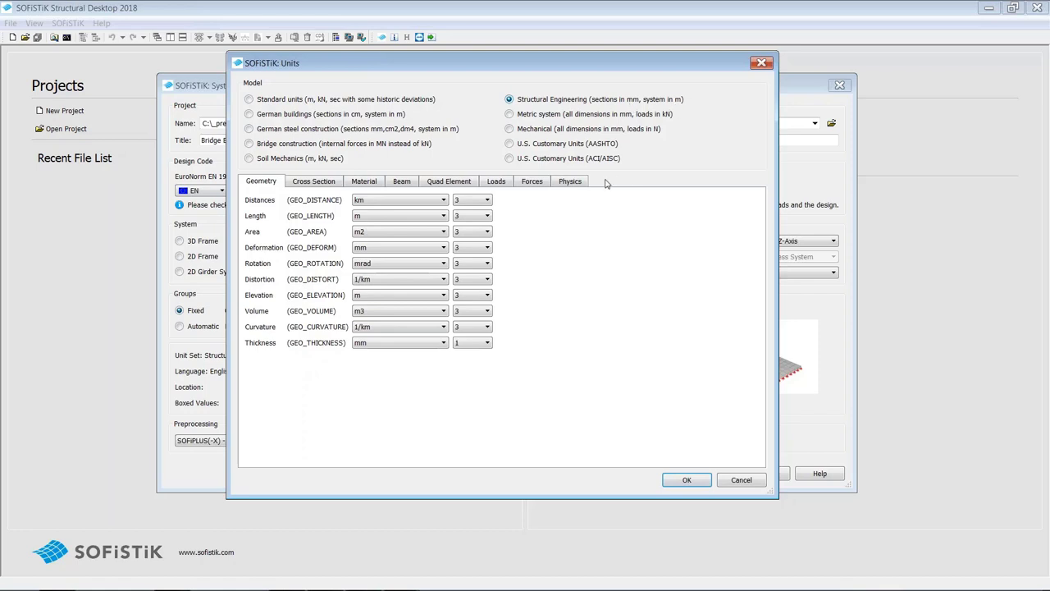
click(490, 234)
click(440, 220)
click(442, 216)
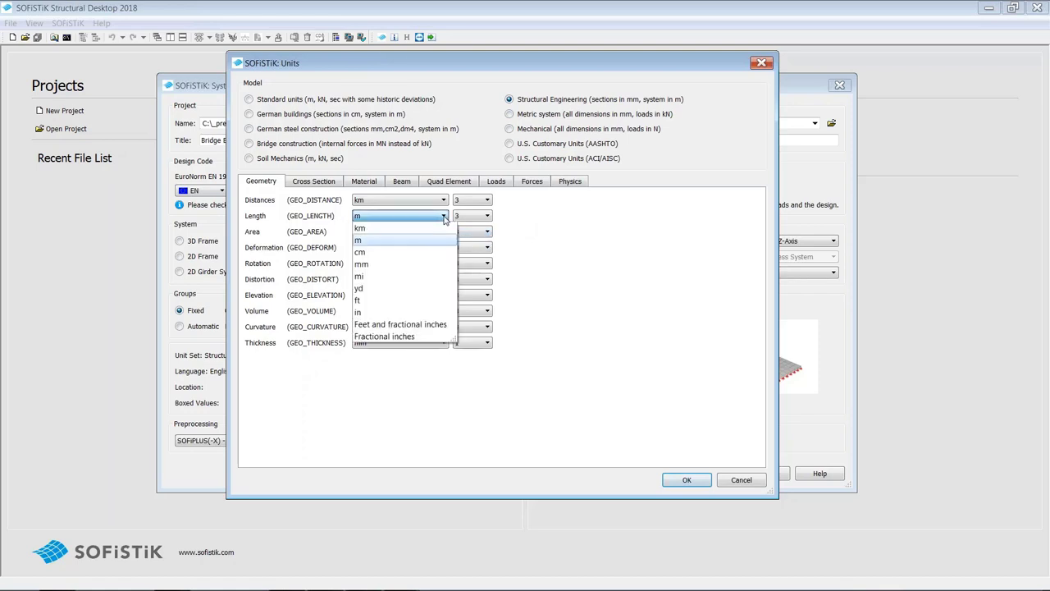
click(555, 244)
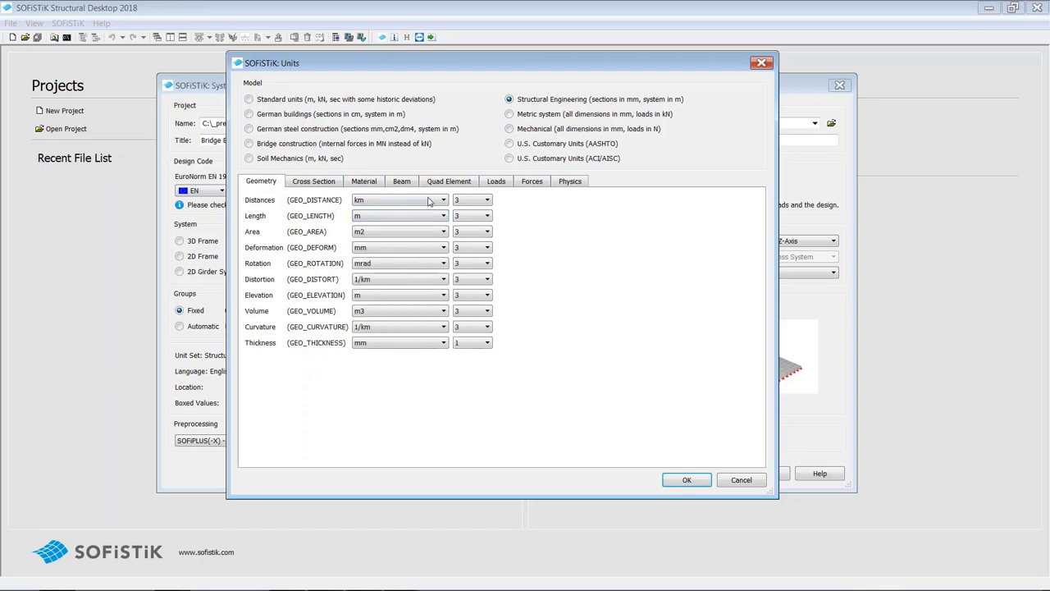
click(313, 182)
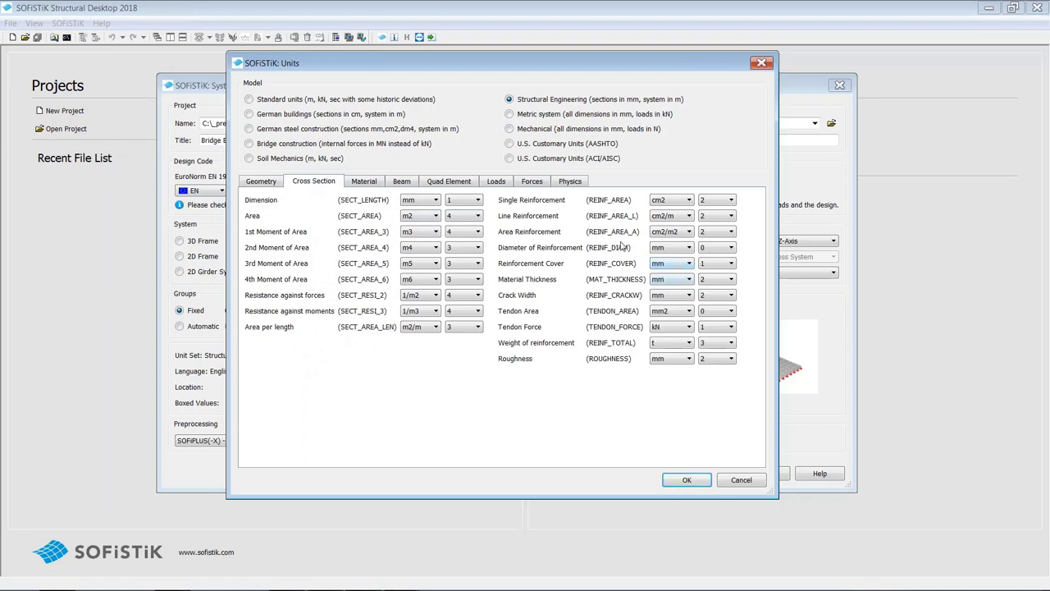
click(690, 233)
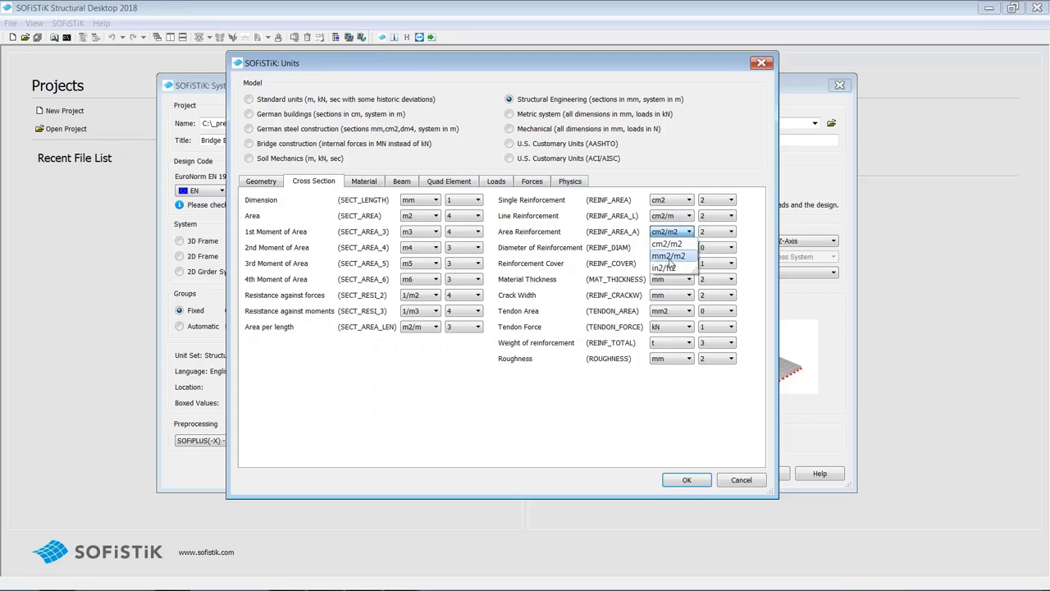
click(665, 418)
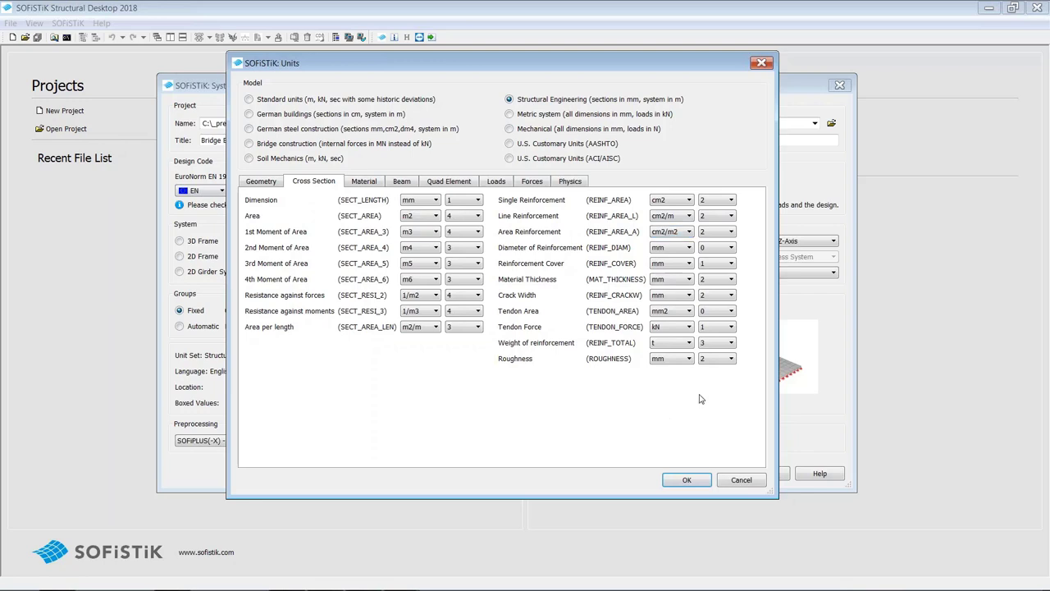
click(689, 480)
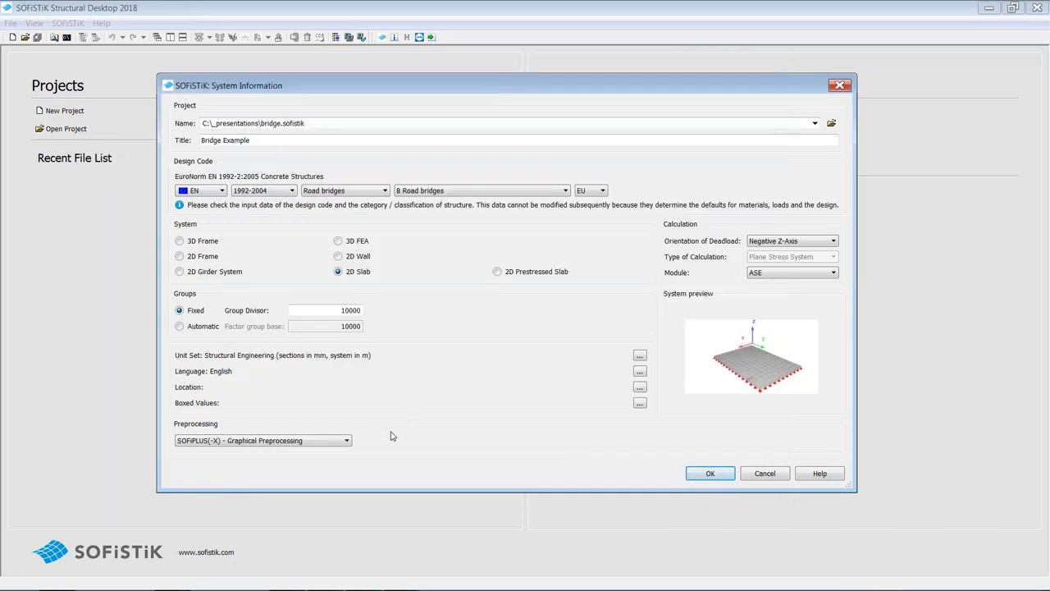
Set the system type to 3D FEA with SOFiPLUS(-X) graphical preprocessing and create the project.
click(347, 443)
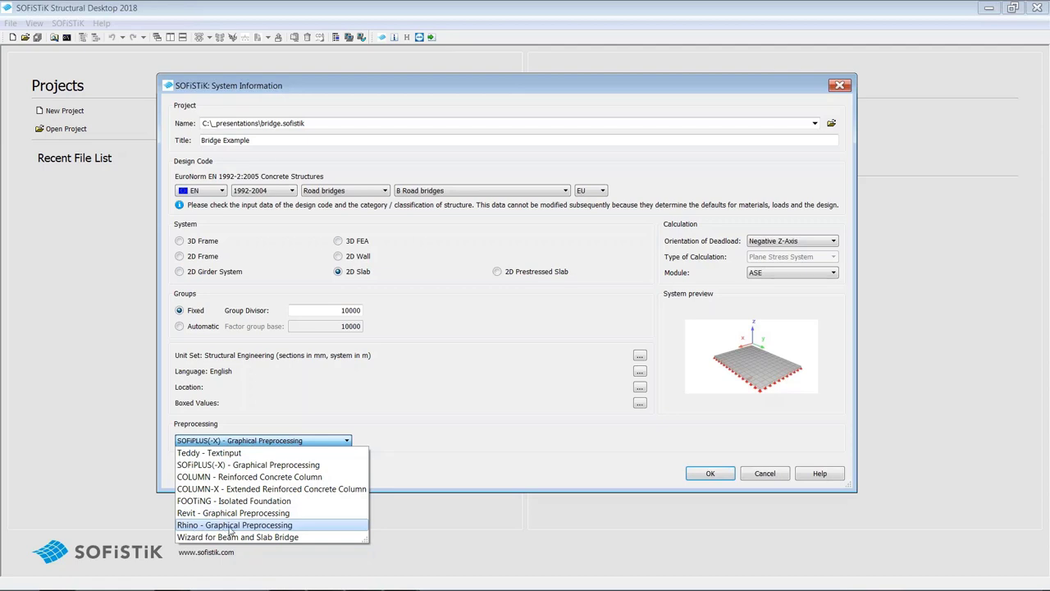
click(240, 439)
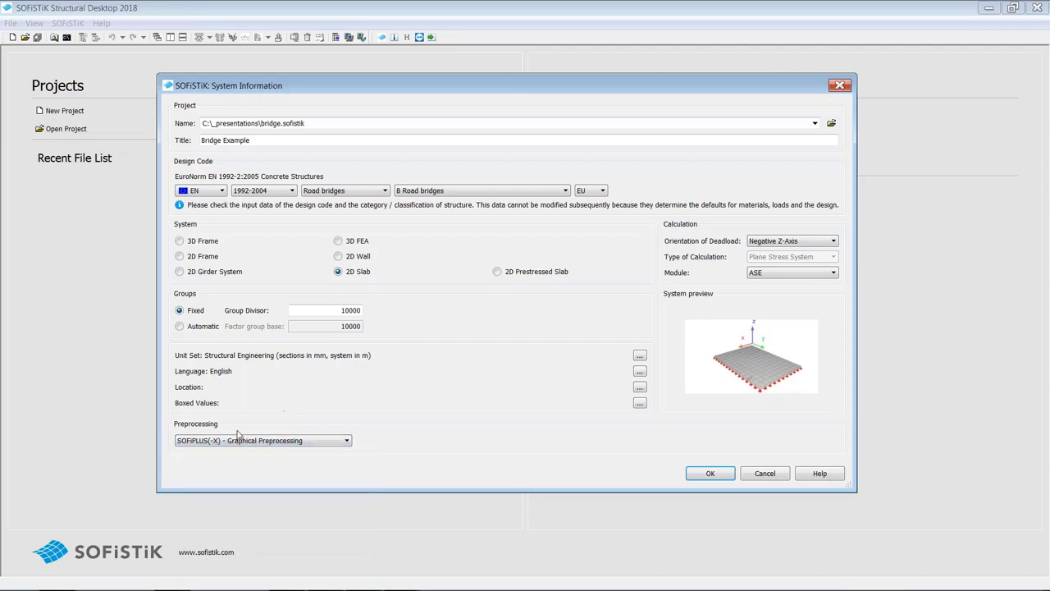
click(339, 241)
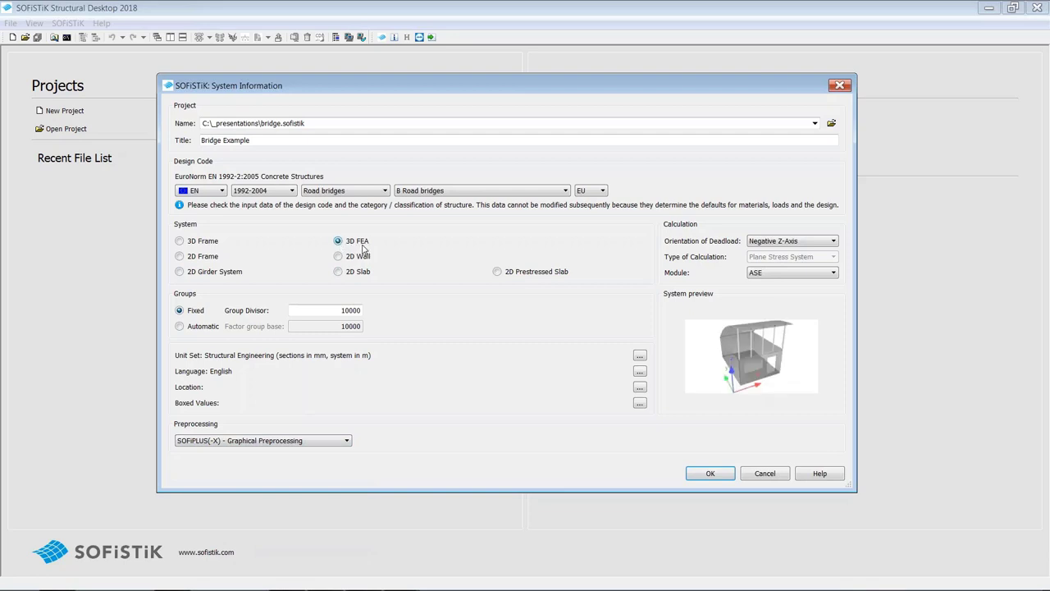
click(710, 476)
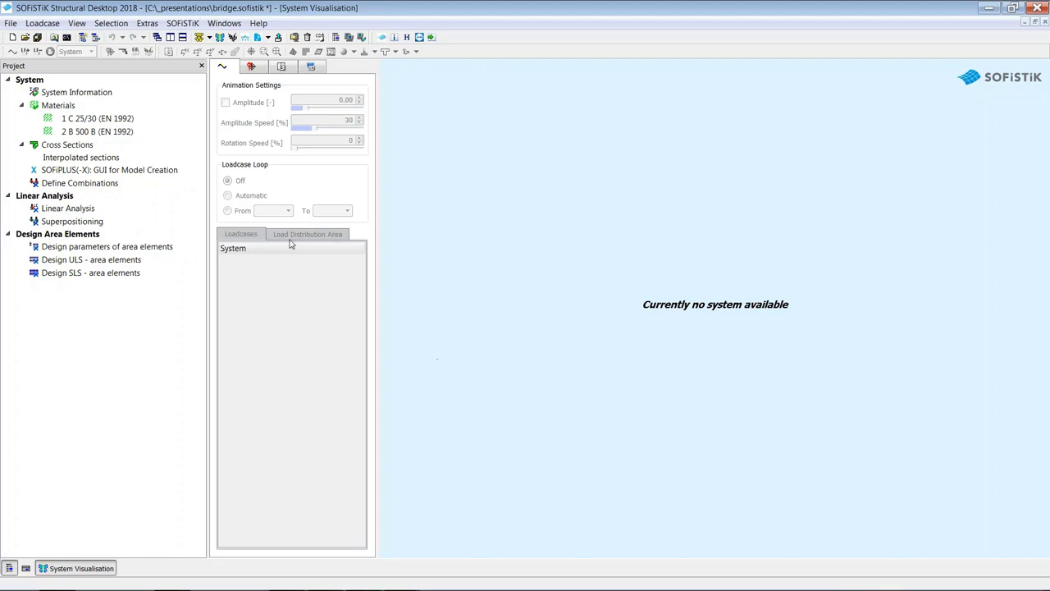
click(10, 24)
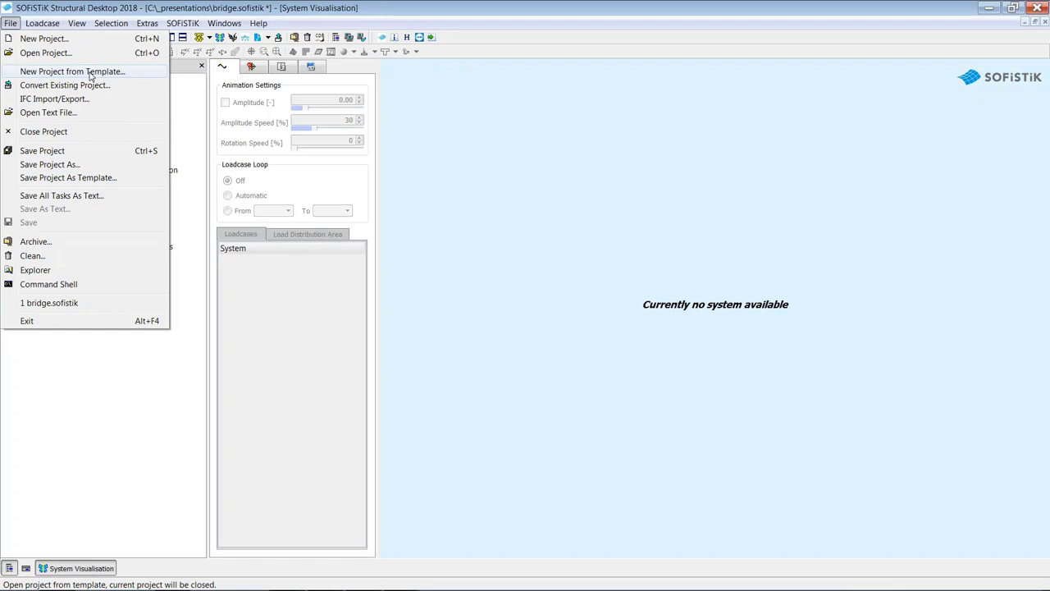
mouse_move(259, 23)
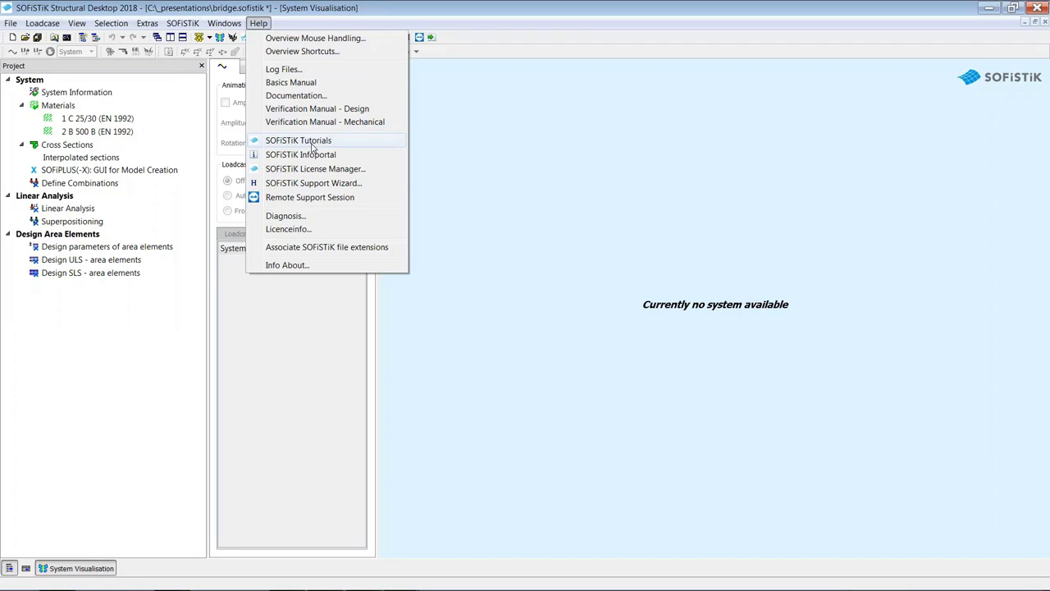
click(476, 50)
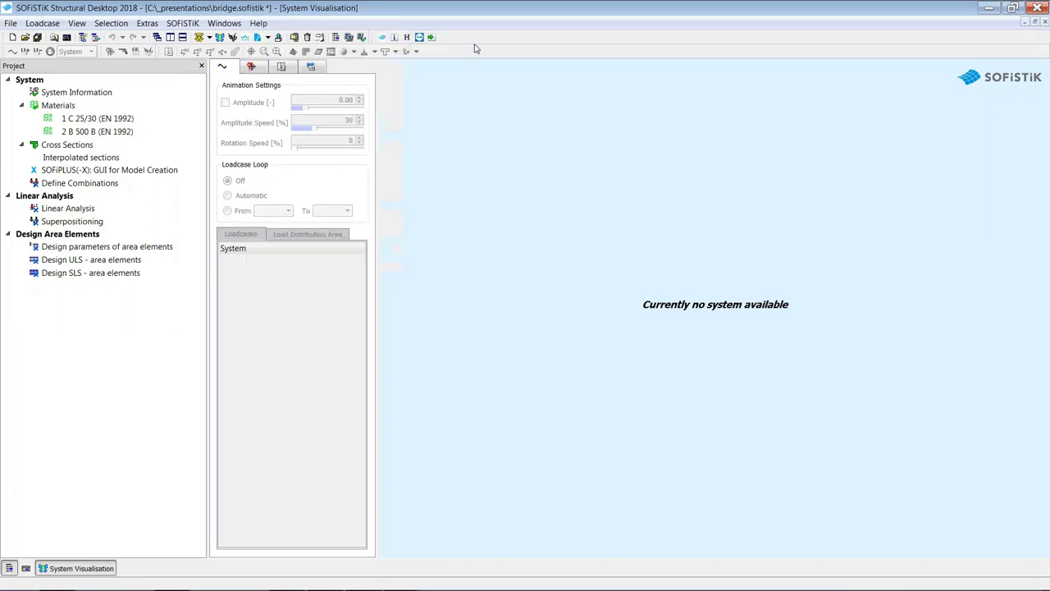
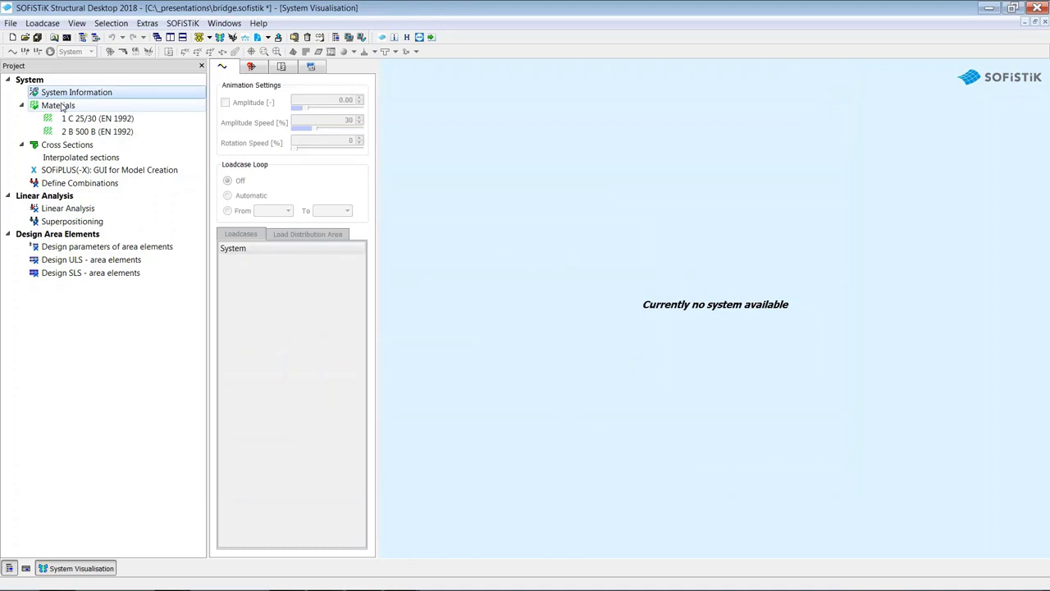
Examine the options for adding materials and cross sections, including the geometry, calculation and reinforcement settings of a new standard Rectangle Beam section.
right_click(61, 106)
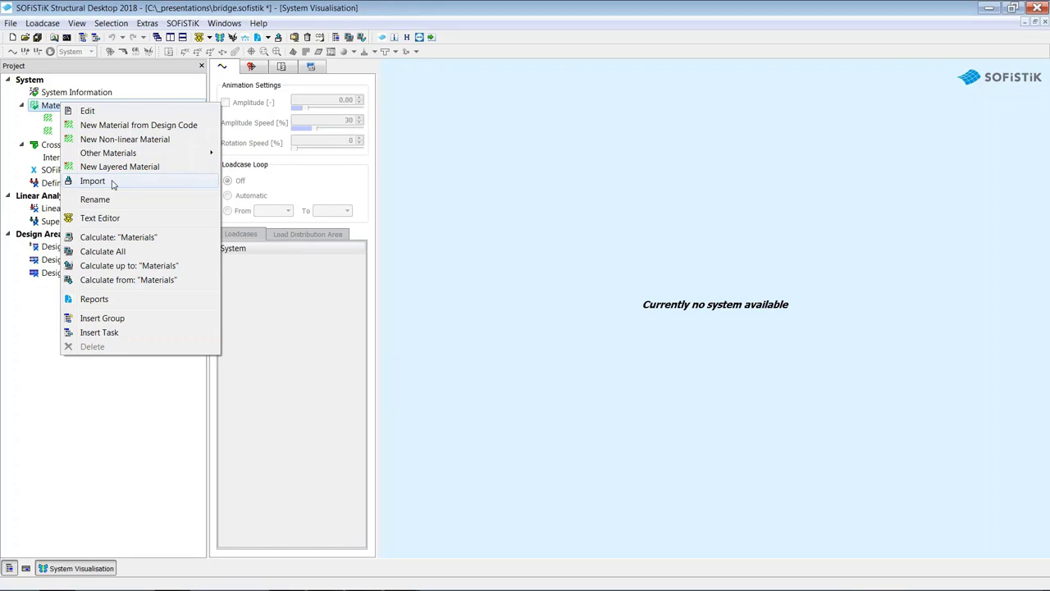
click(41, 294)
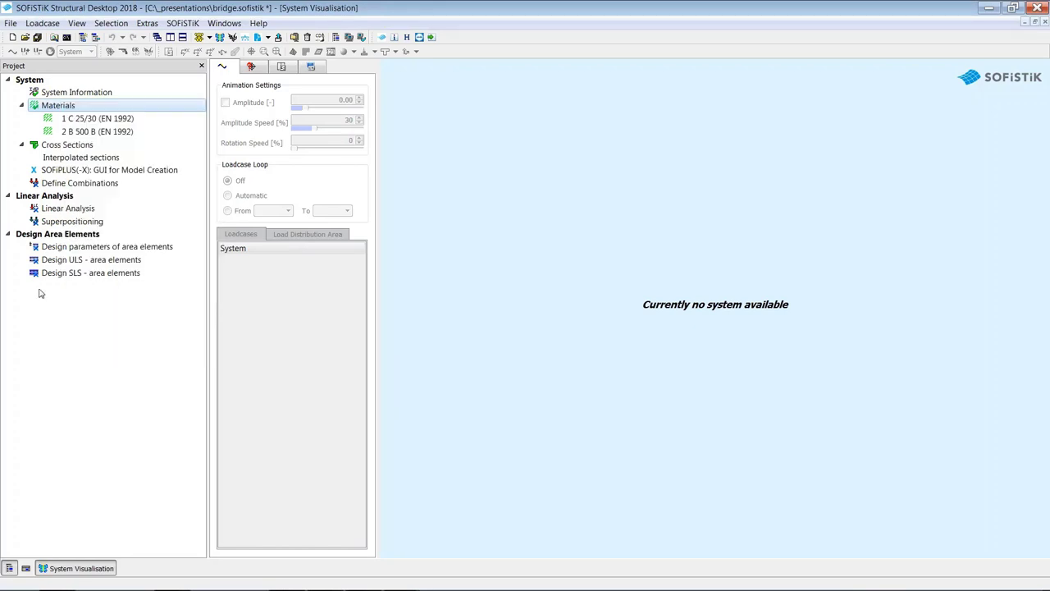
right_click(63, 148)
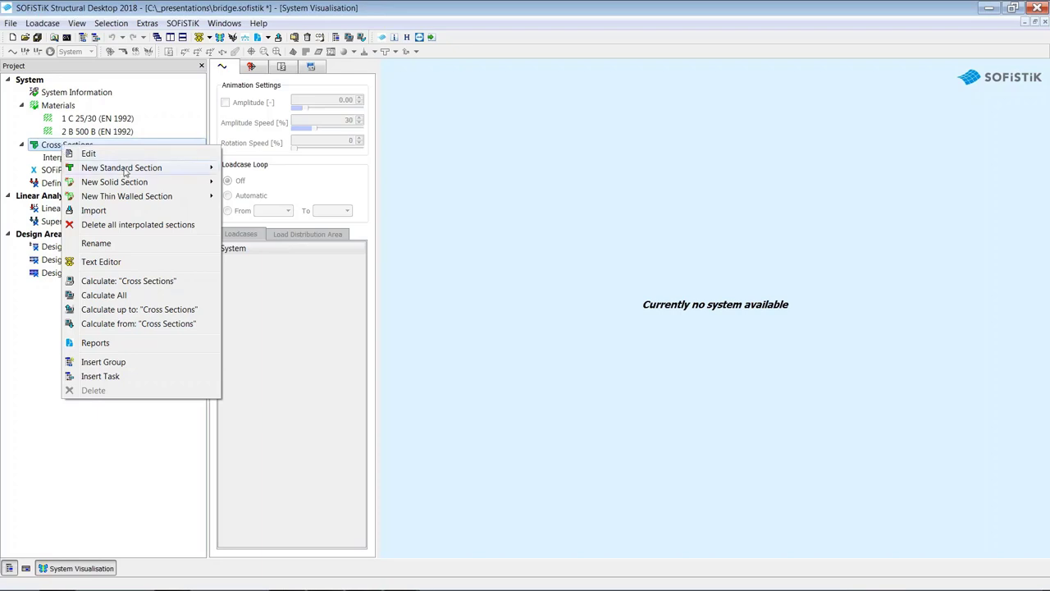
mouse_move(124, 170)
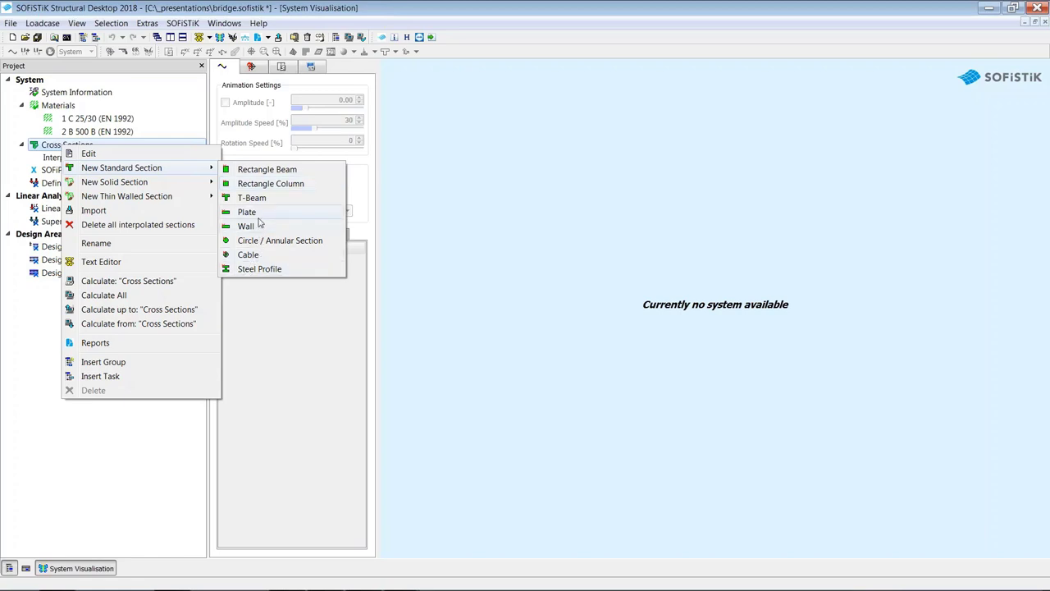
click(266, 170)
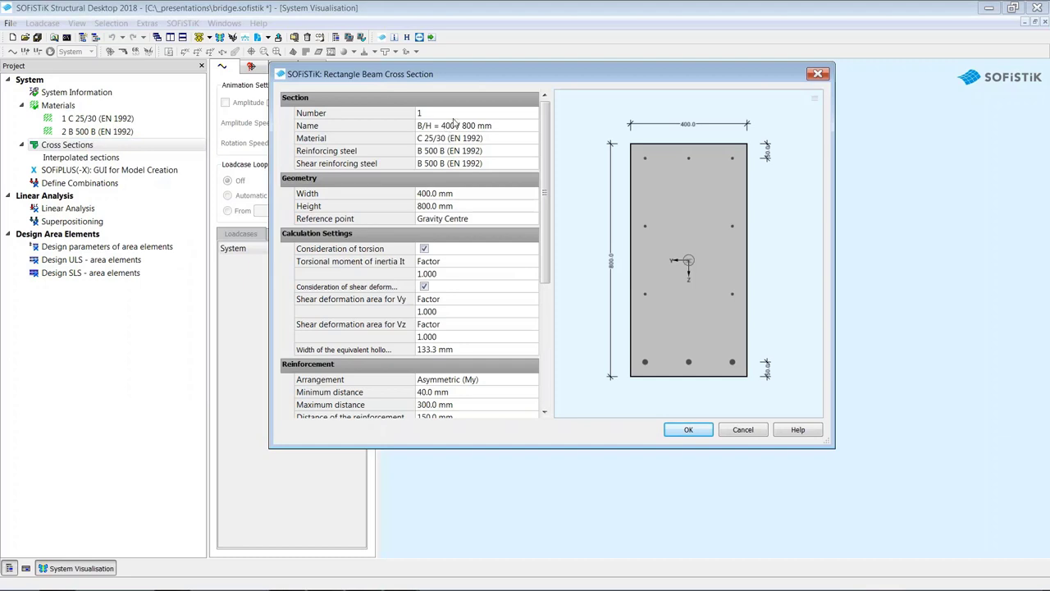
scroll(547, 267, down, 3)
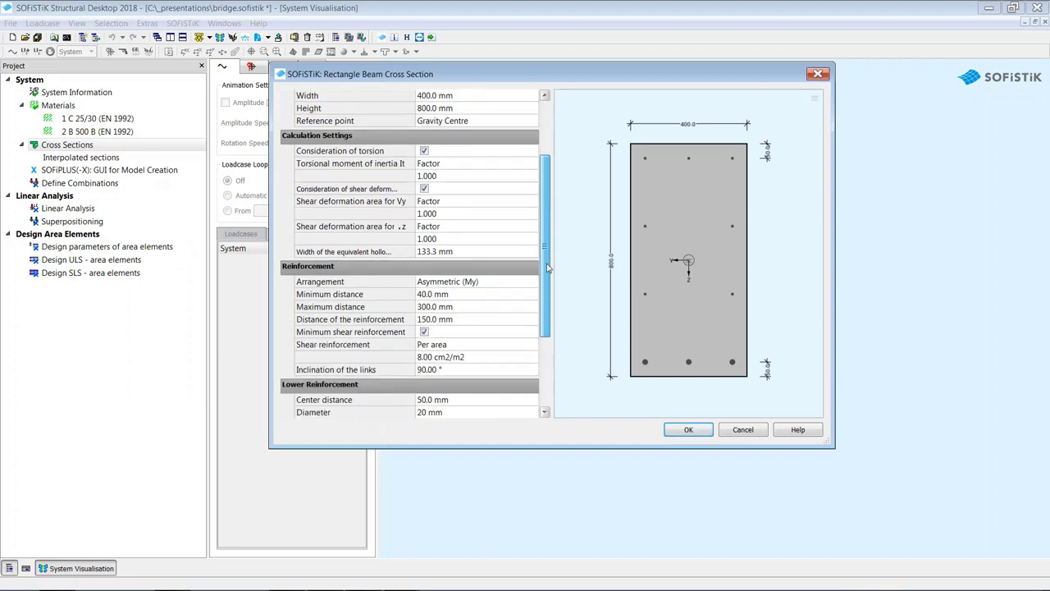
scroll(547, 267, down, 1)
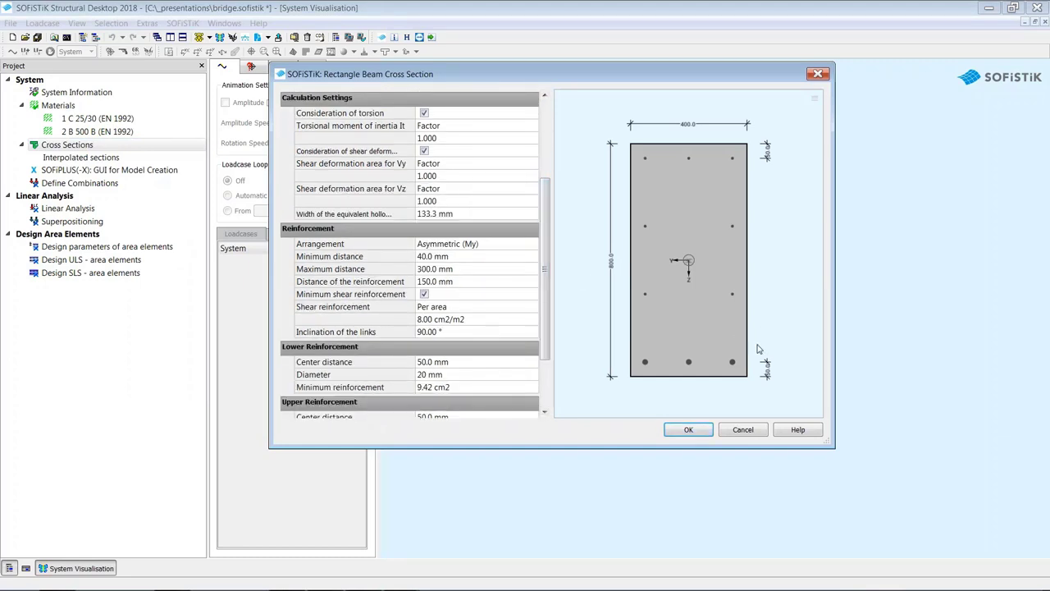
click(744, 430)
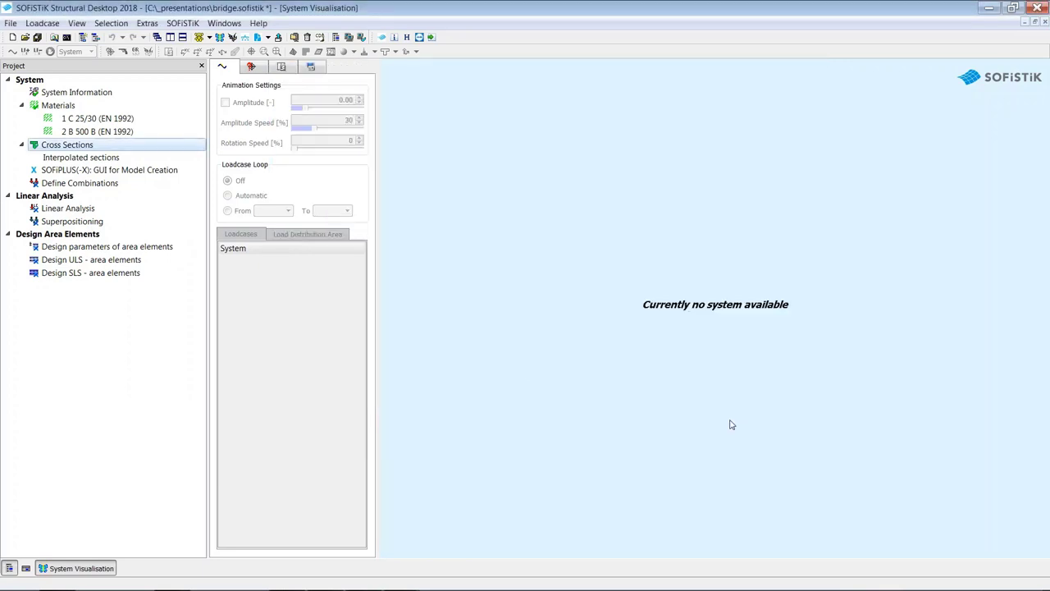
right_click(88, 144)
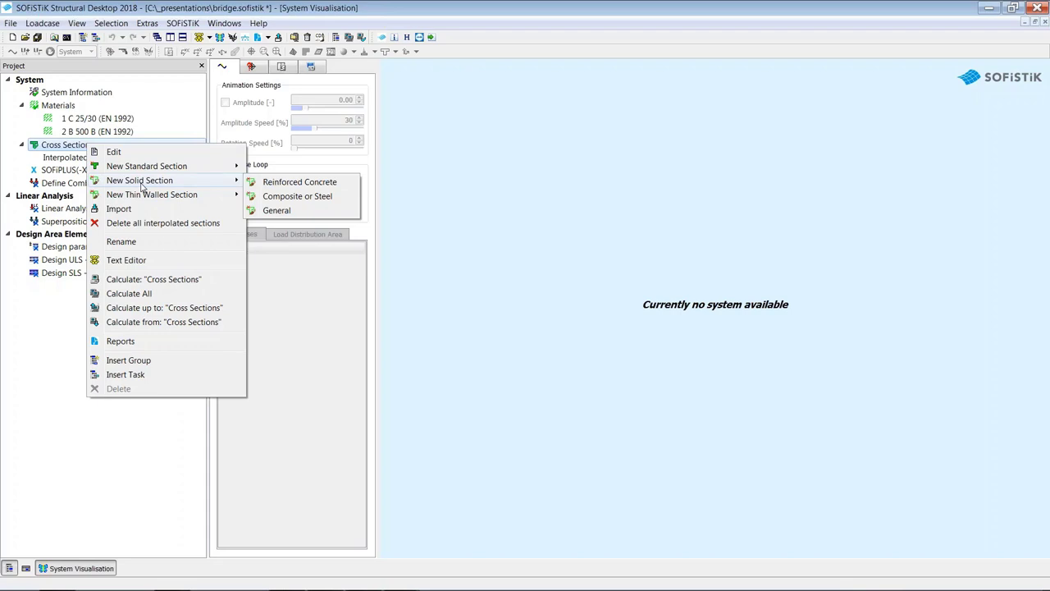
click(26, 338)
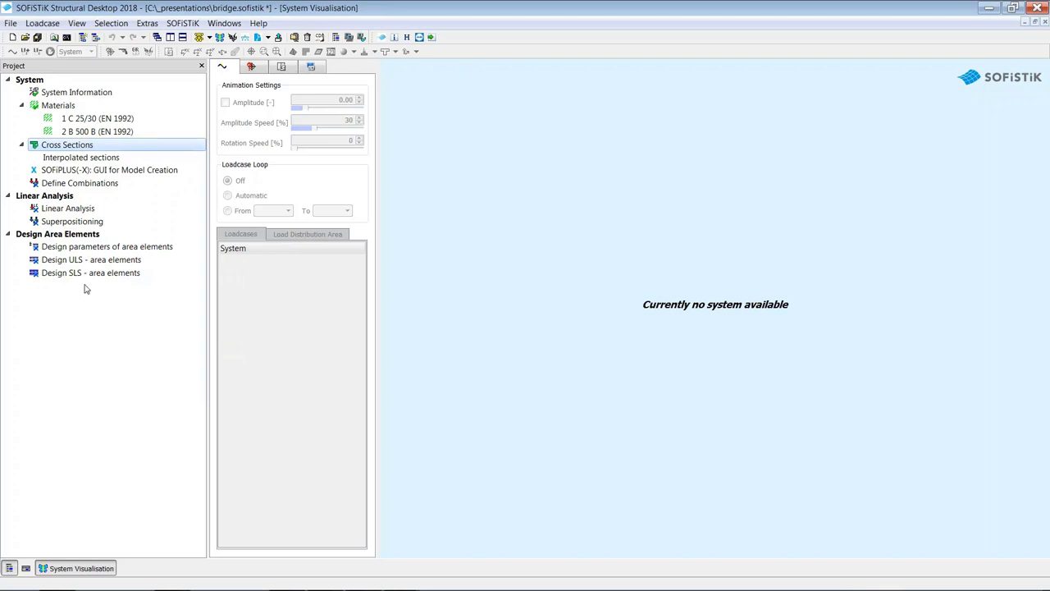
Insert an Interactive Graphic task and place it between the Design ULS and Design SLS area element tasks.
click(73, 171)
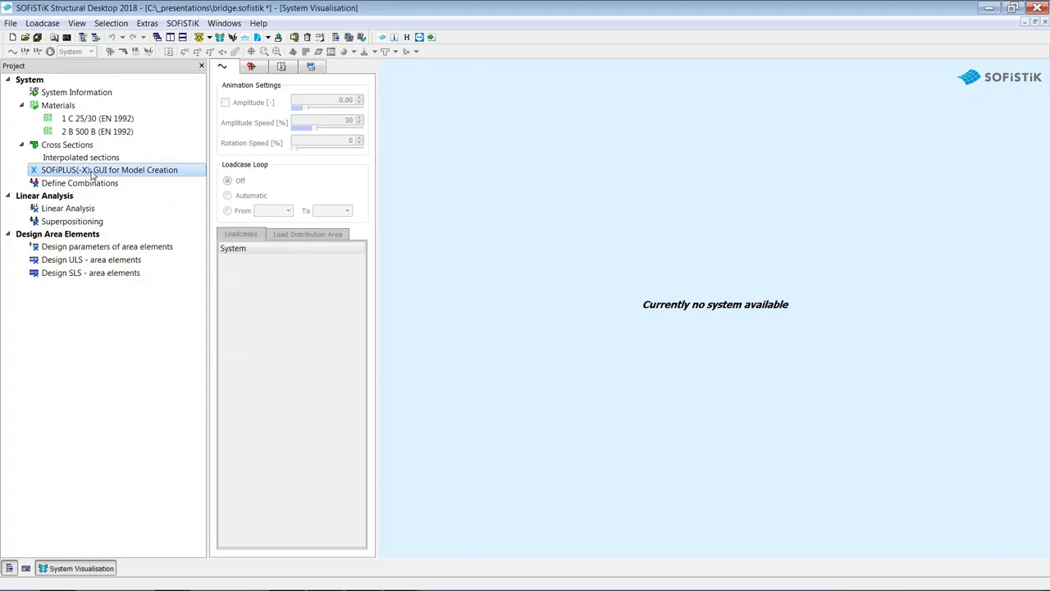
right_click(101, 299)
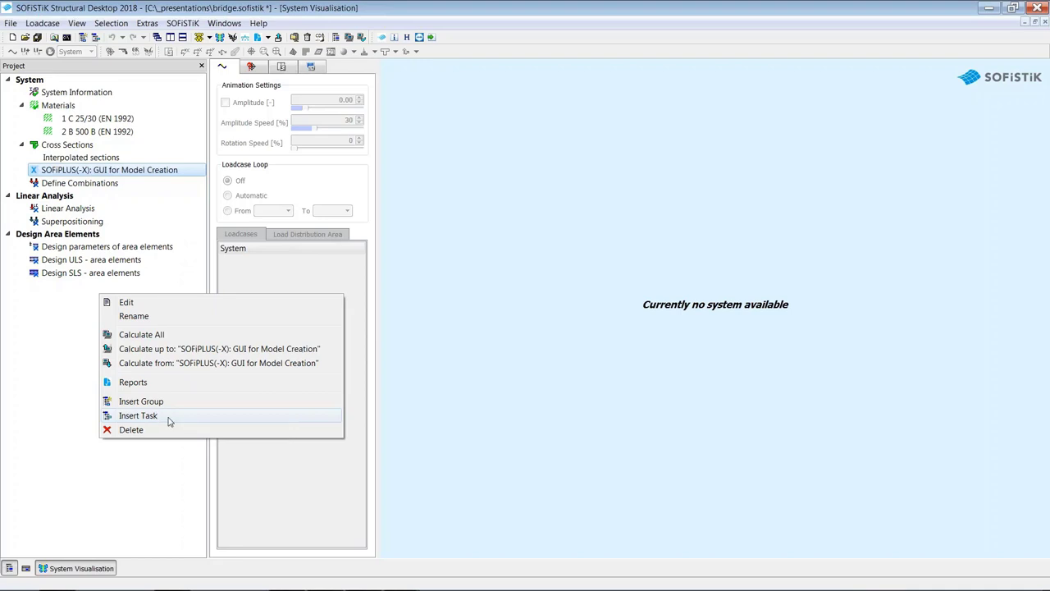
click(138, 416)
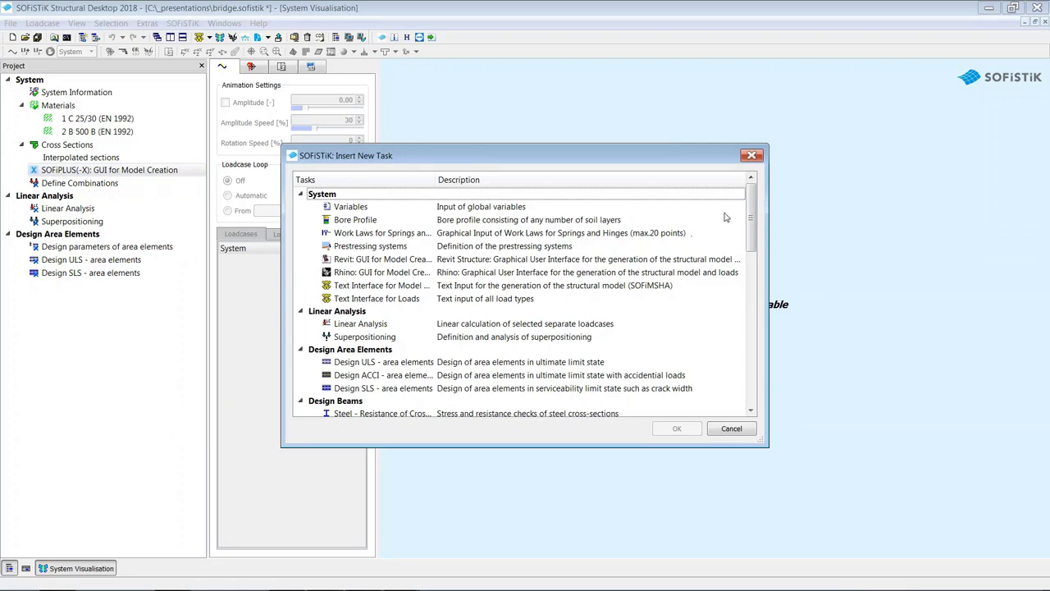
drag(752, 217, 770, 358)
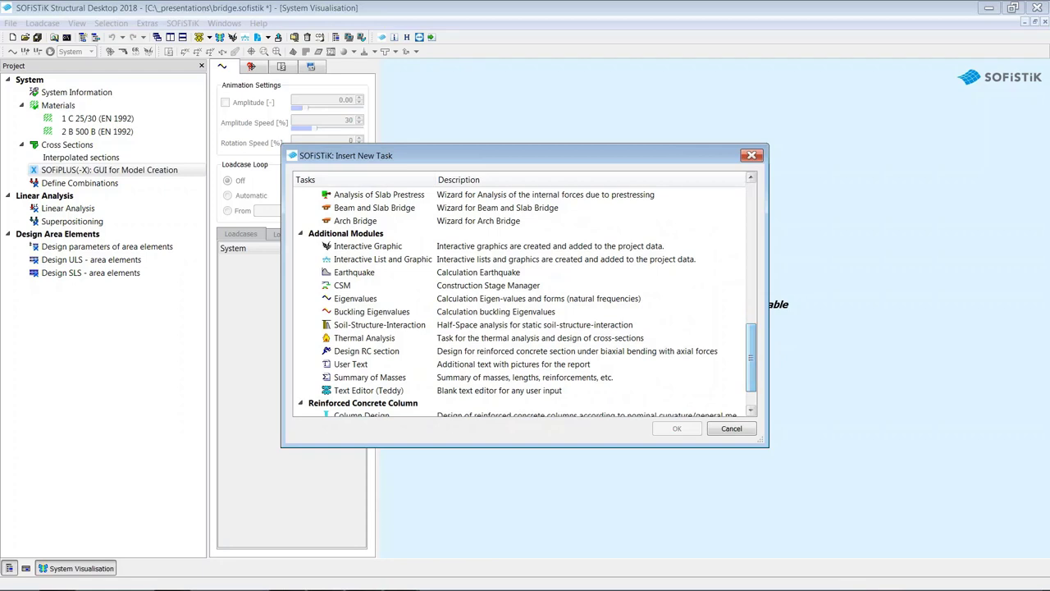
click(396, 249)
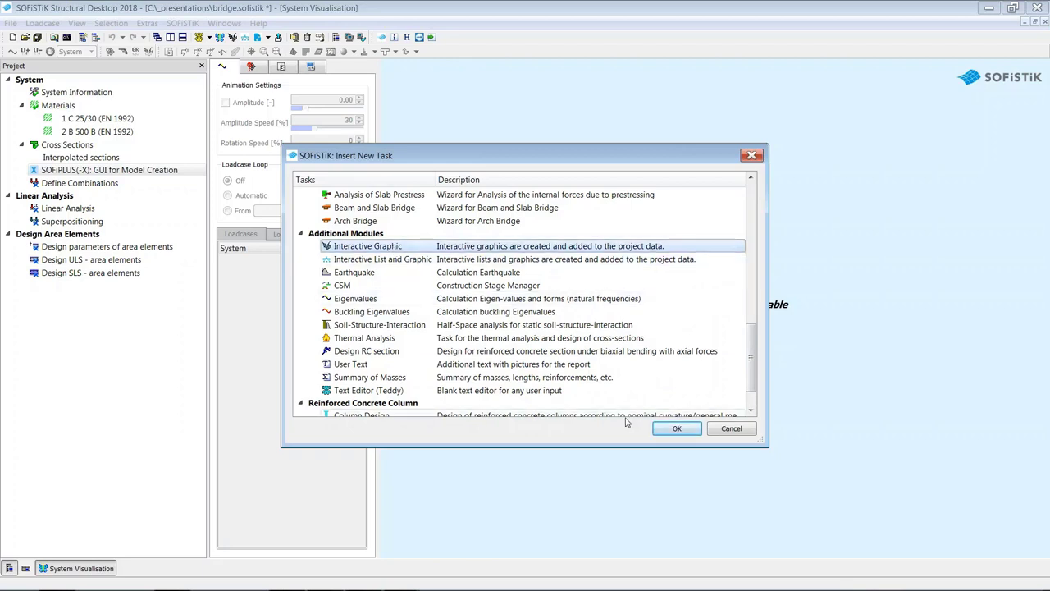
click(677, 429)
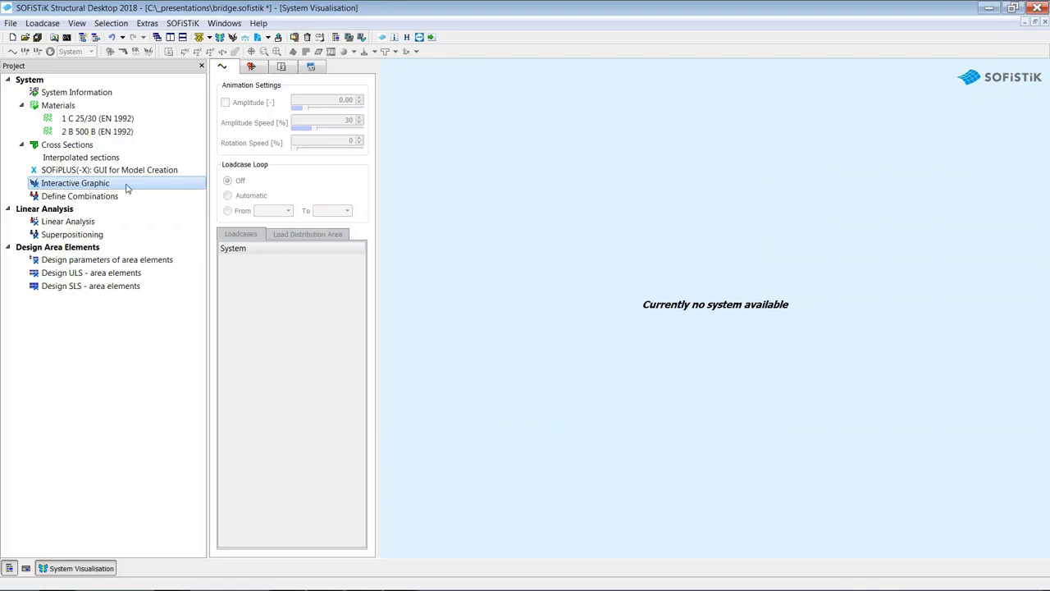
drag(127, 188, 113, 268)
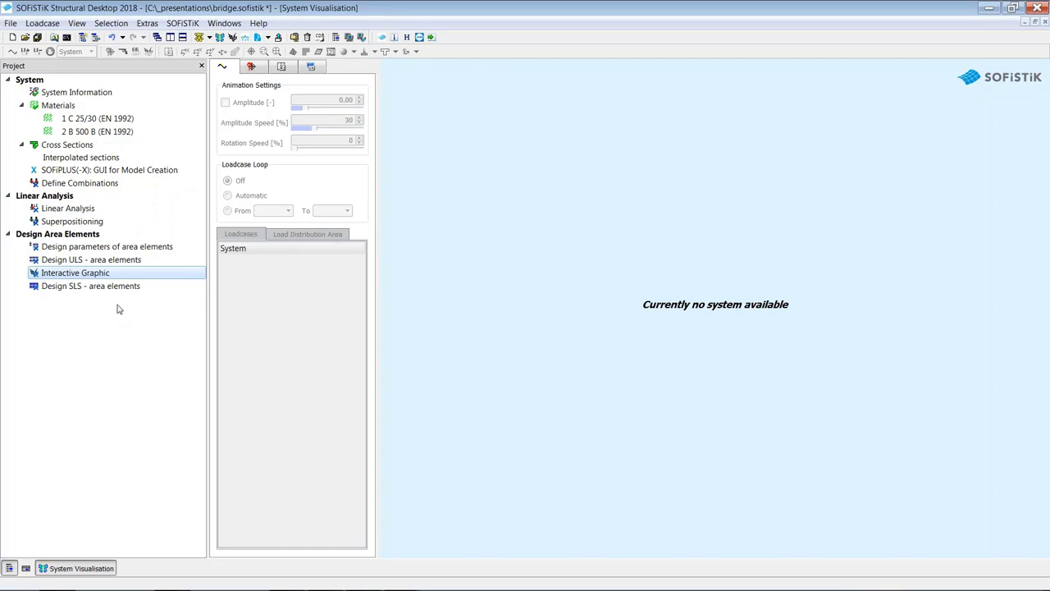
right_click(82, 110)
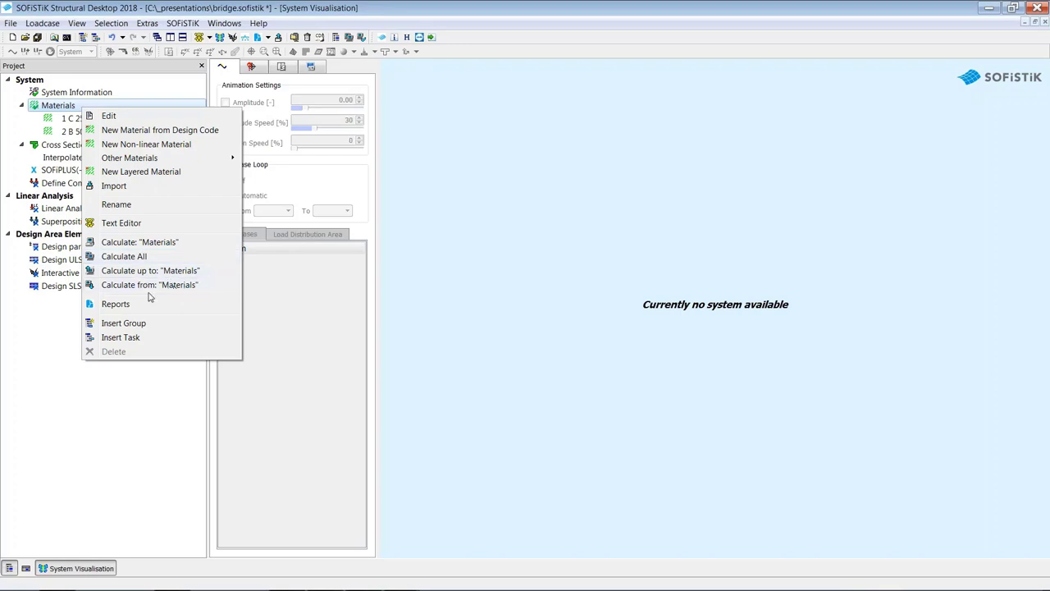
click(113, 387)
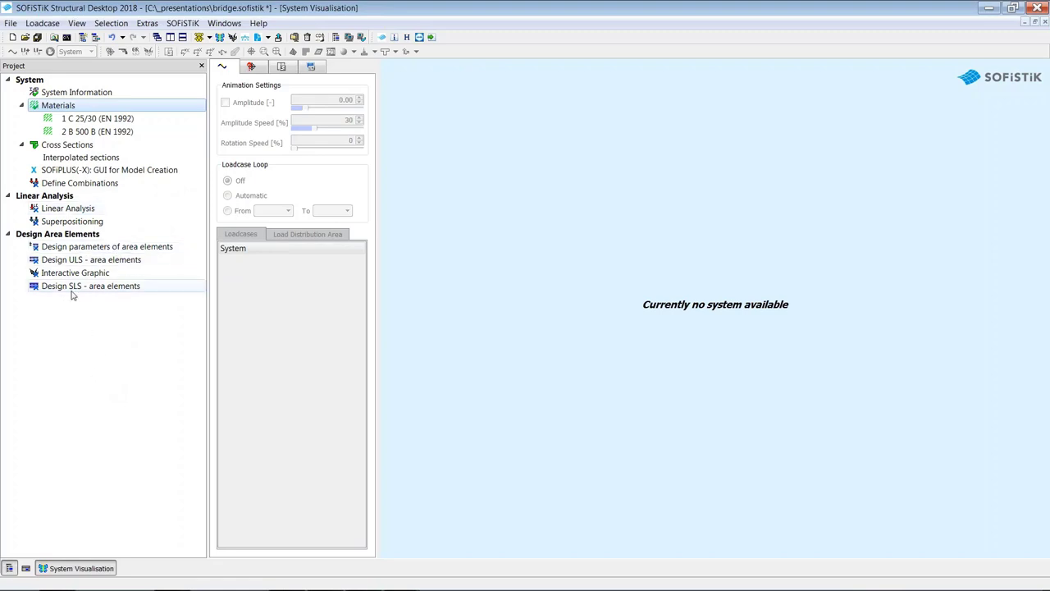
Open the model in SOFiPLUS(-X) and expand the project's Materials and Cross Sections.
double_click(35, 170)
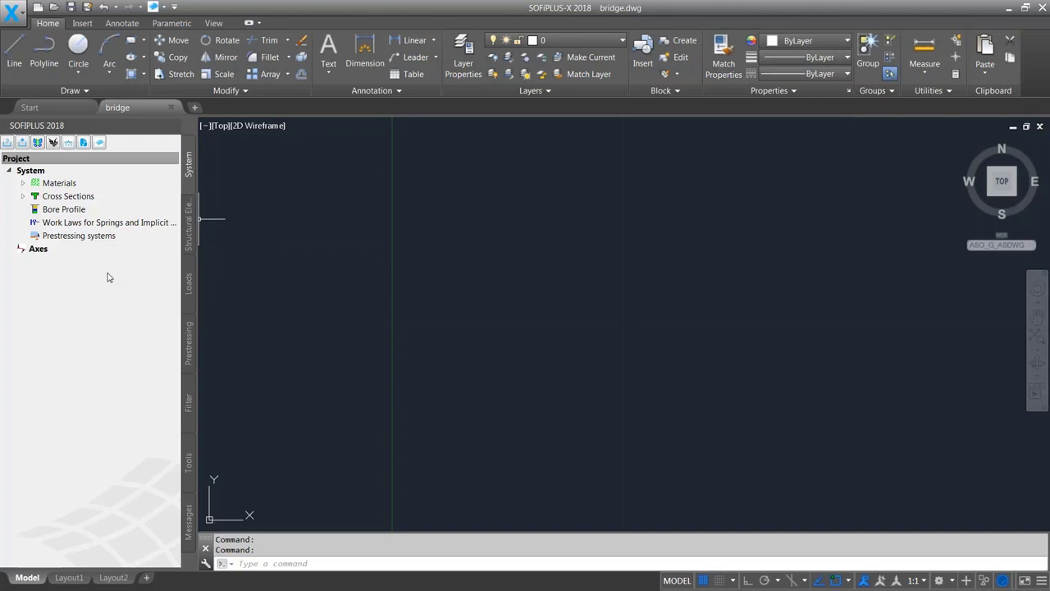
click(22, 184)
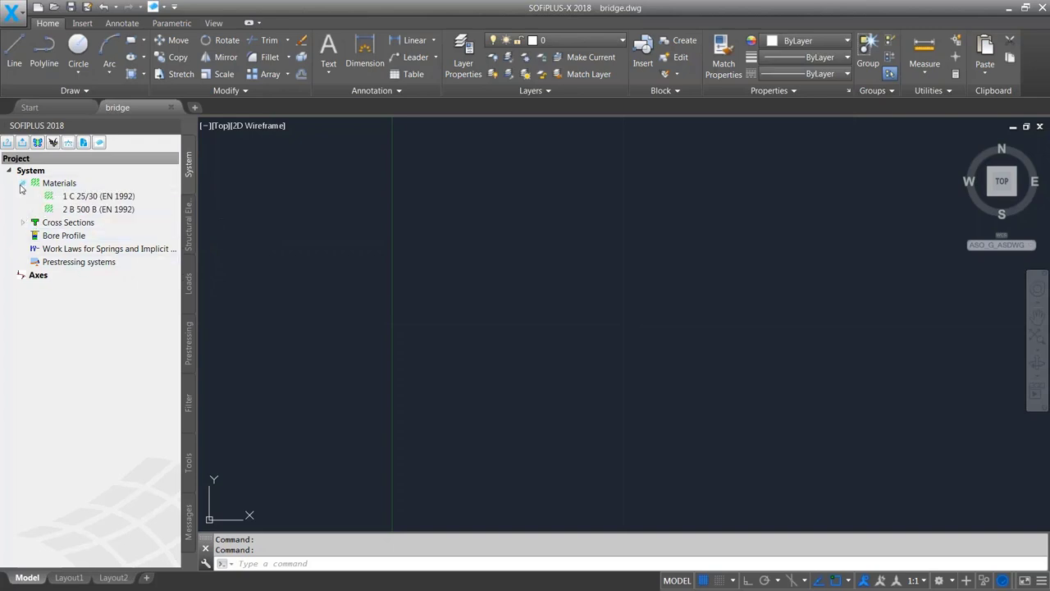
click(23, 222)
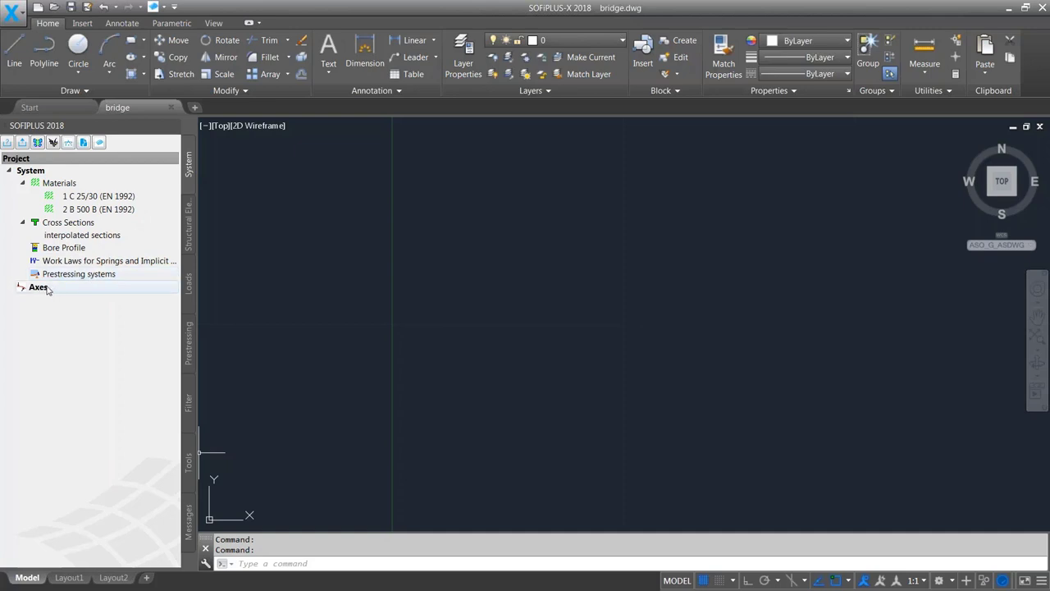
Review the structural point settings for support conditions, springs and loads without placing a point.
click(190, 223)
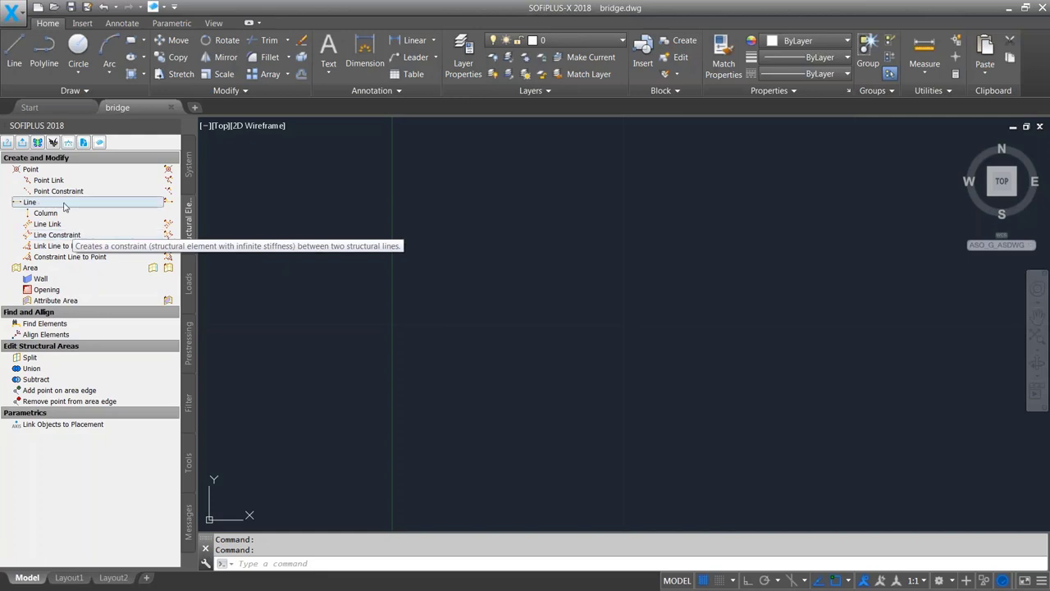
click(31, 169)
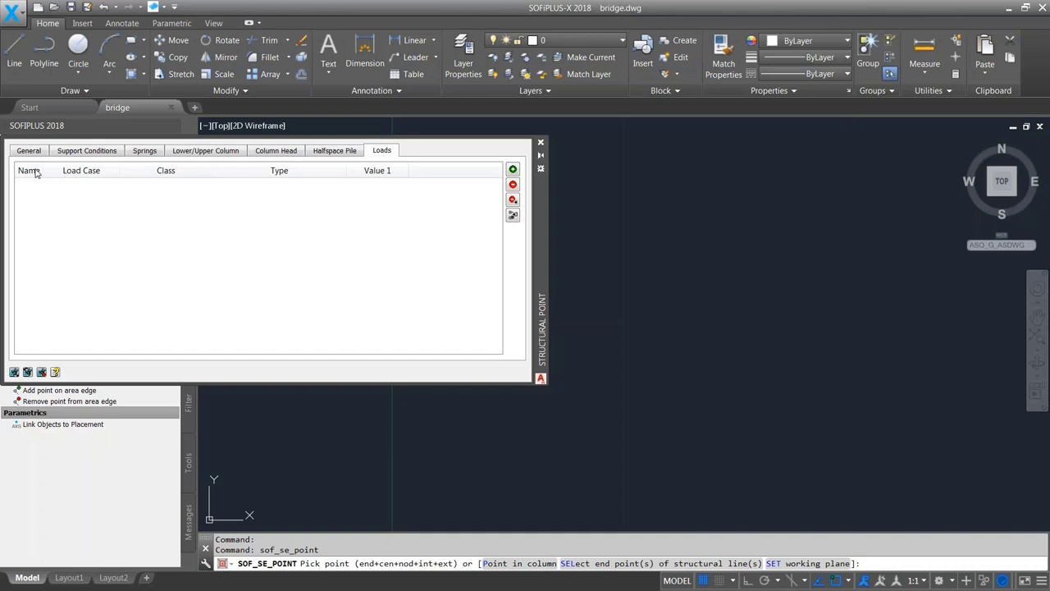
click(31, 151)
click(92, 153)
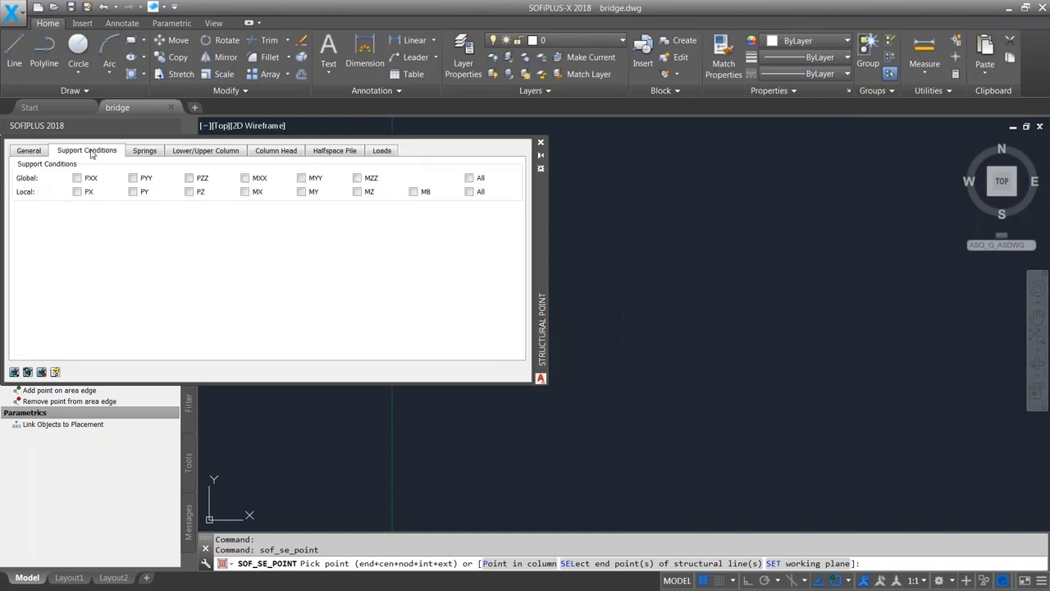
click(143, 154)
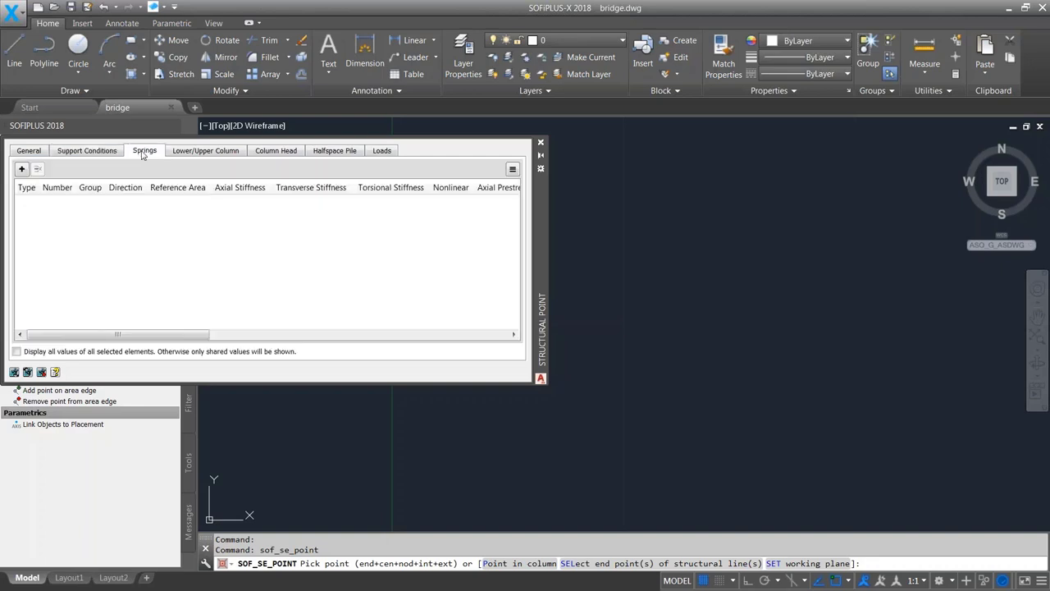
click(385, 153)
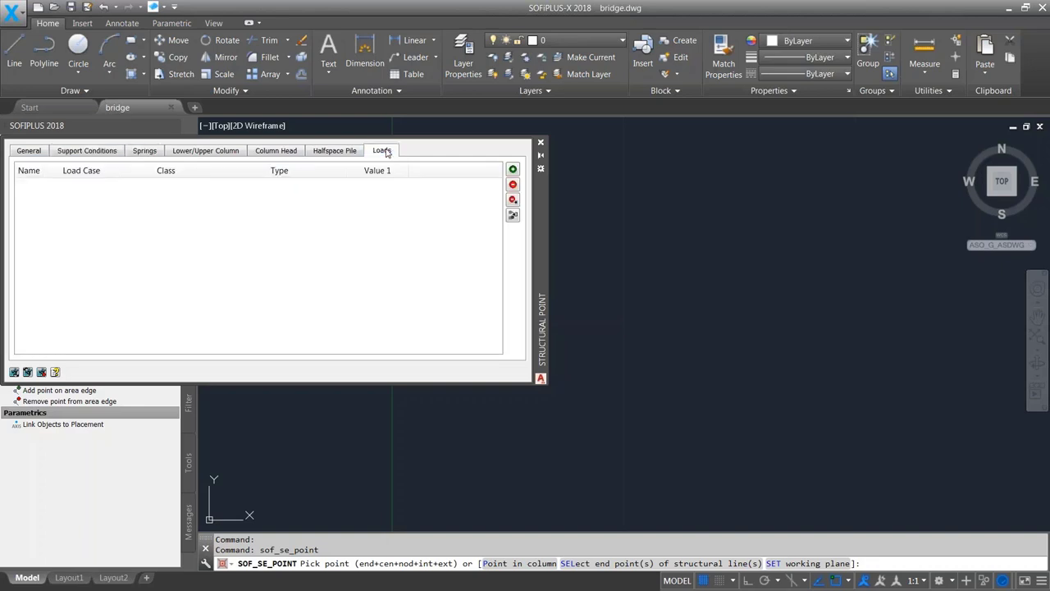
click(541, 143)
Review the structural line settings for beam/cable type, beam hinges, support conditions and bedding without drawing a line.
click(52, 205)
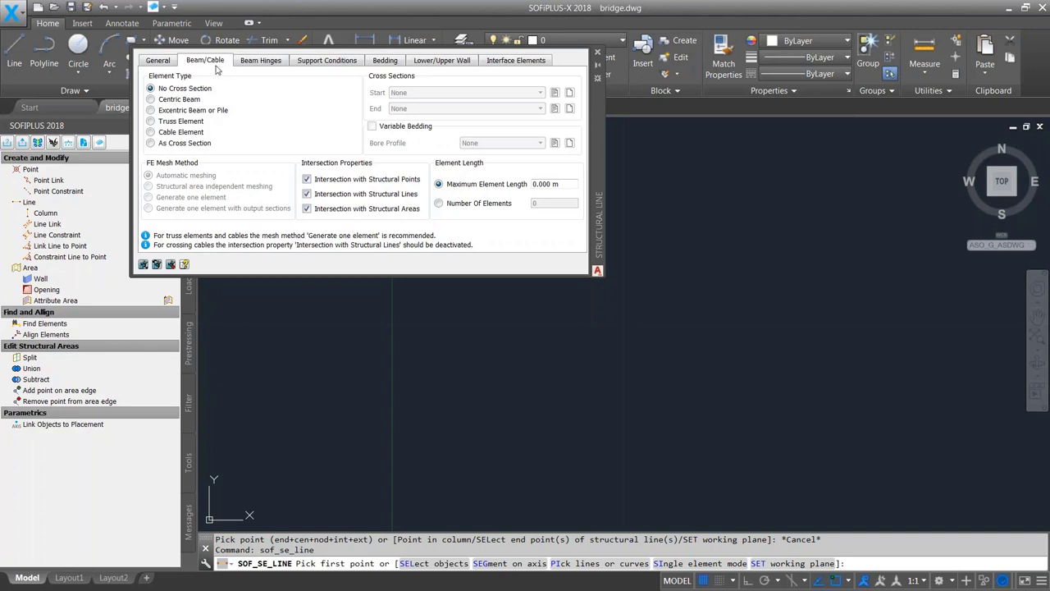
click(261, 66)
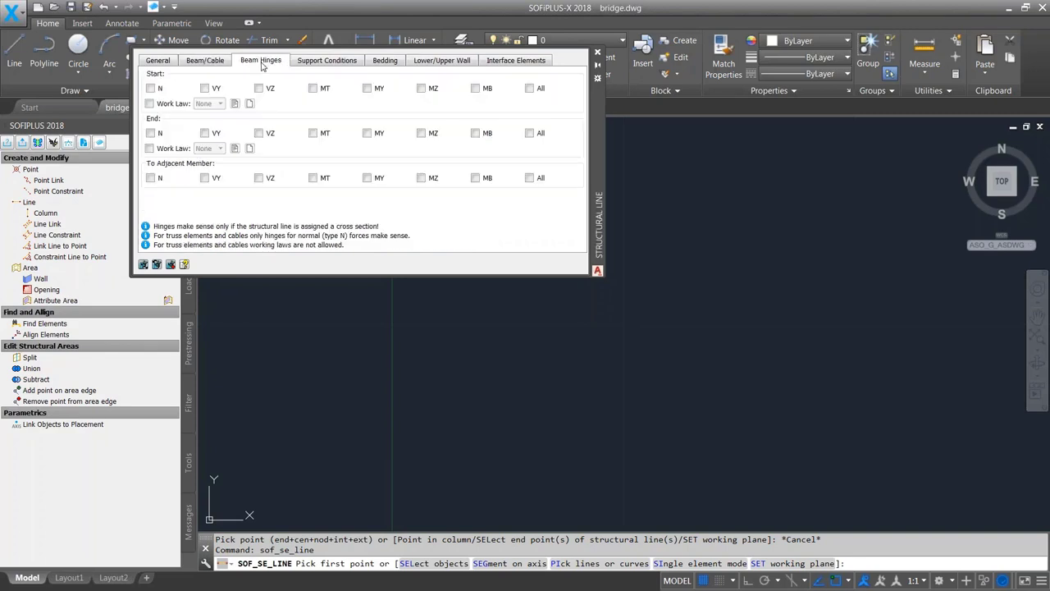
click(327, 65)
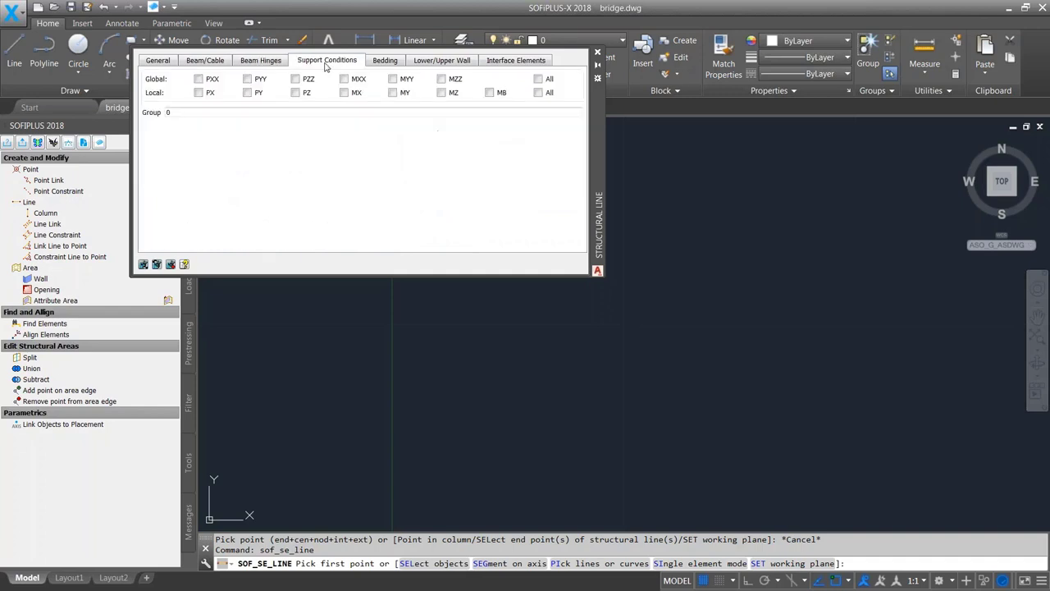
click(386, 62)
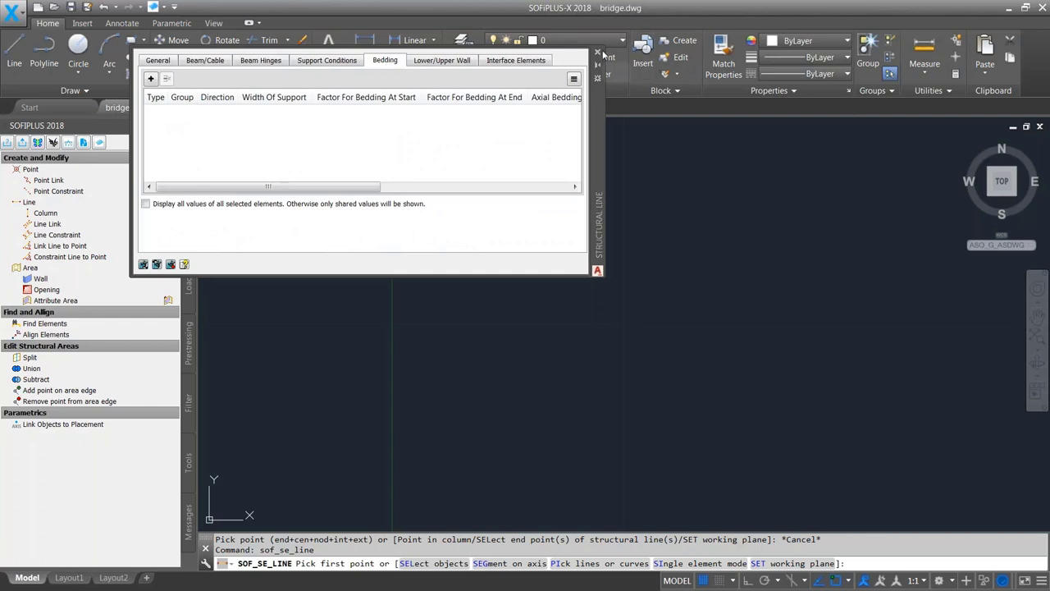
mouse_move(601, 55)
Review the structural area settings for meshing, support/bedding and geometry.
click(57, 269)
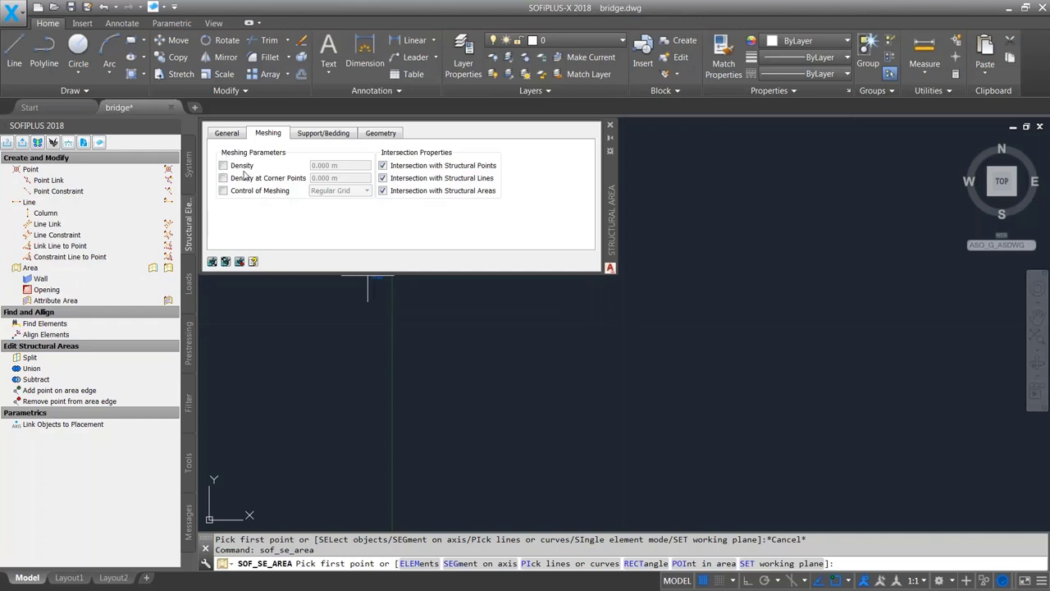
click(324, 135)
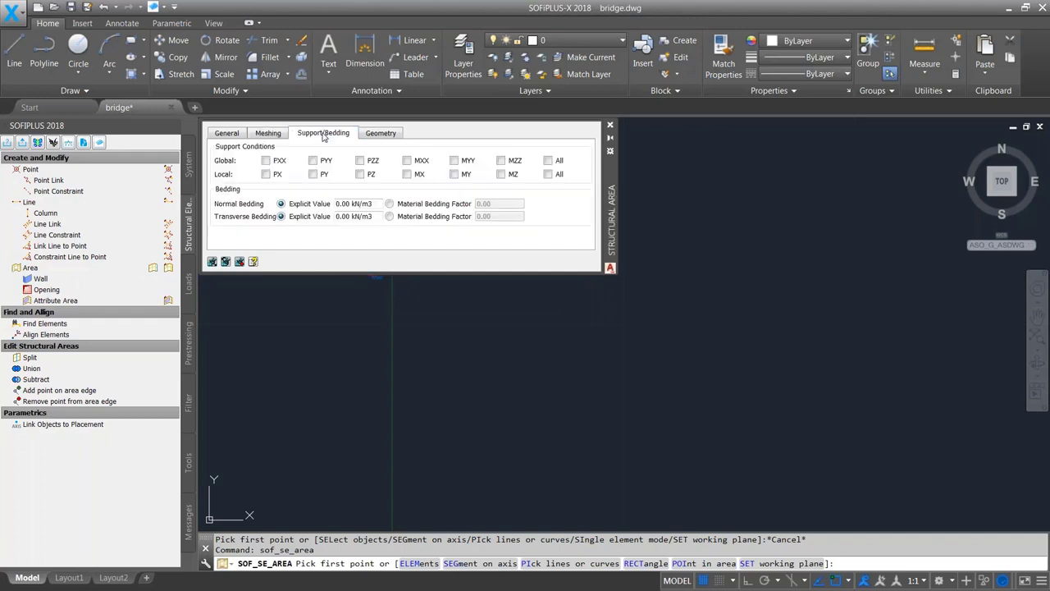
click(383, 134)
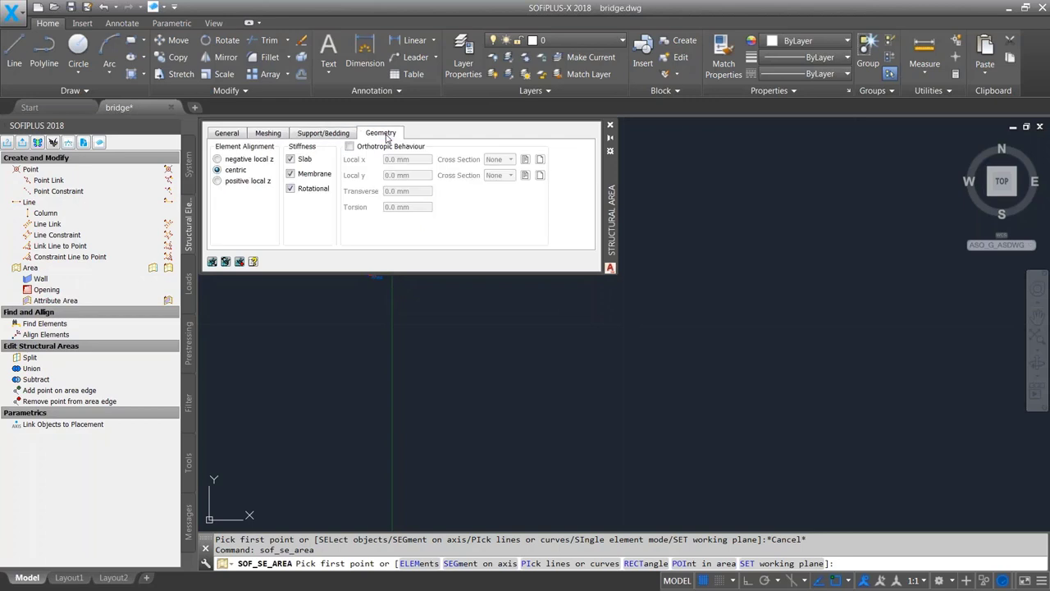
Review the structural area's meshing parameters, trying the Density option on and off, and leave the area command without drawing.
click(267, 134)
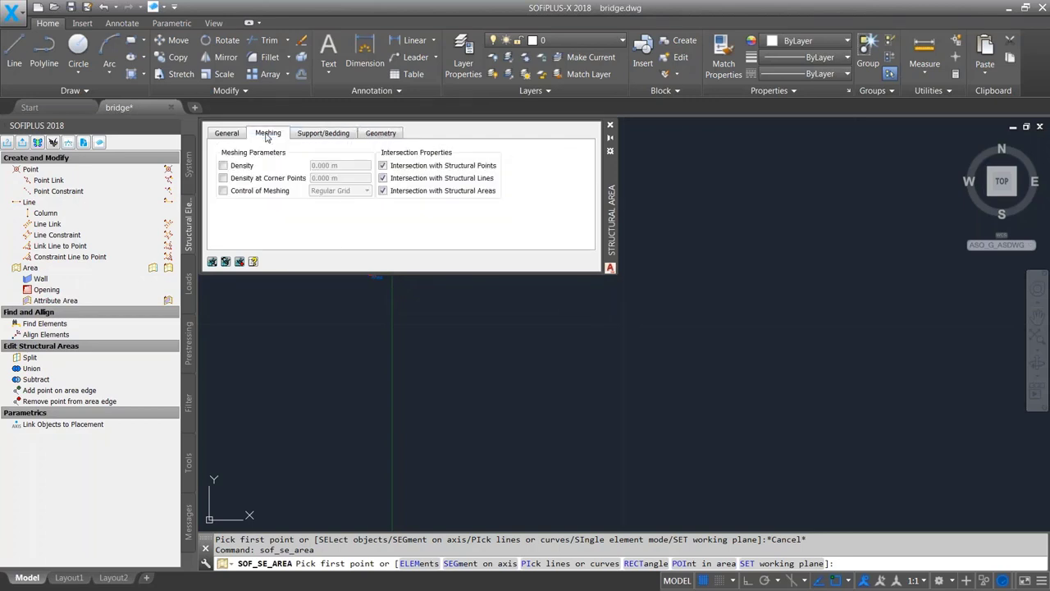
click(223, 165)
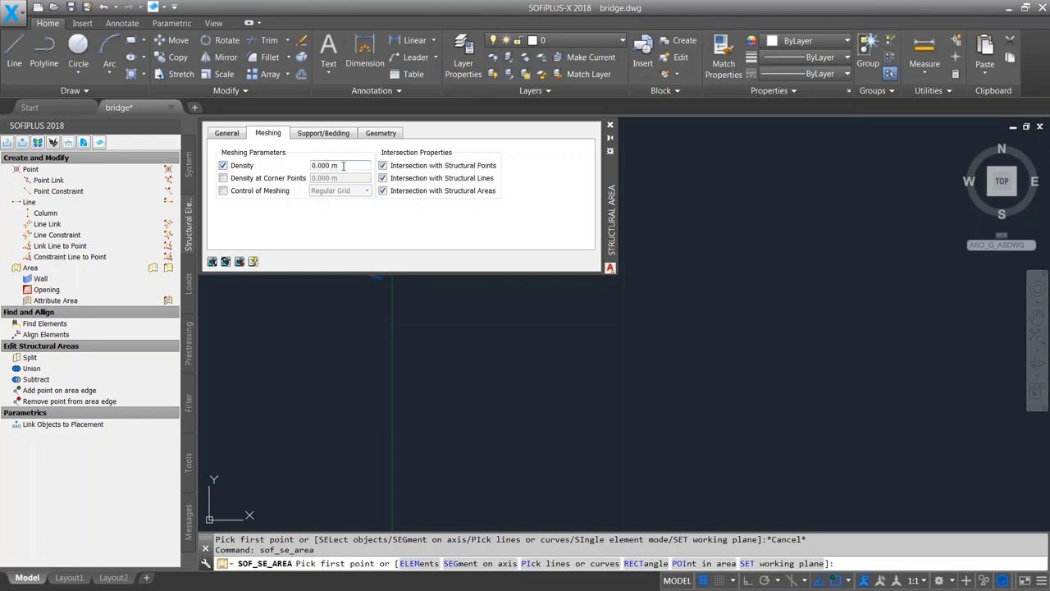
drag(344, 166, 306, 165)
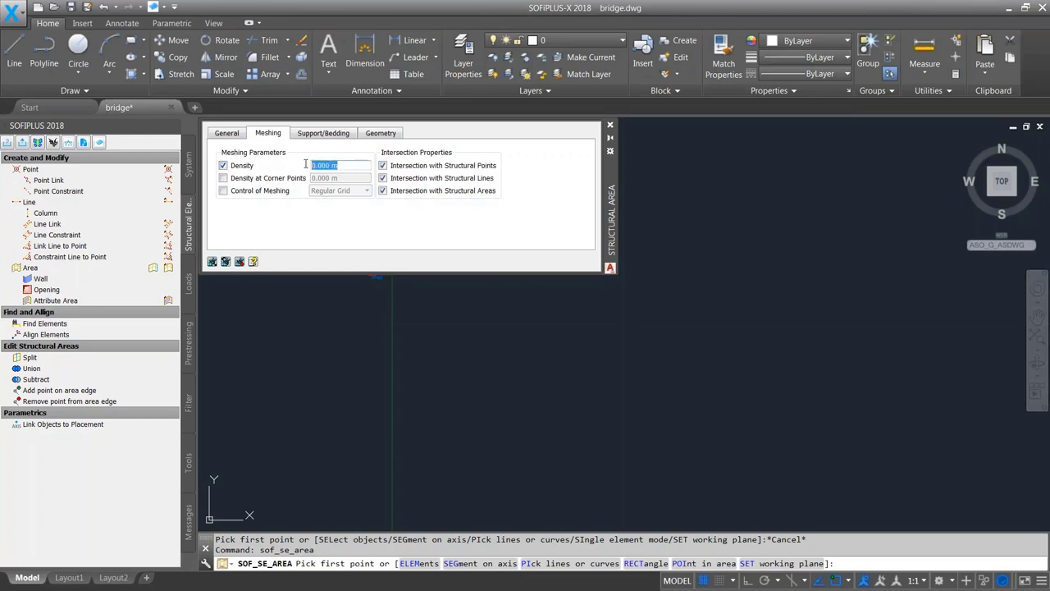
click(223, 166)
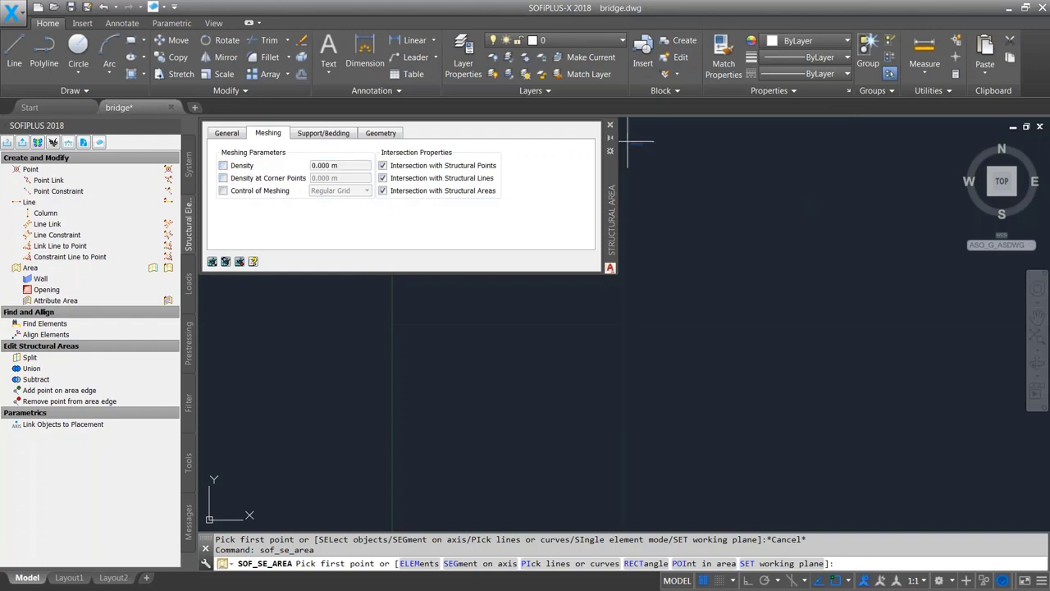
click(610, 125)
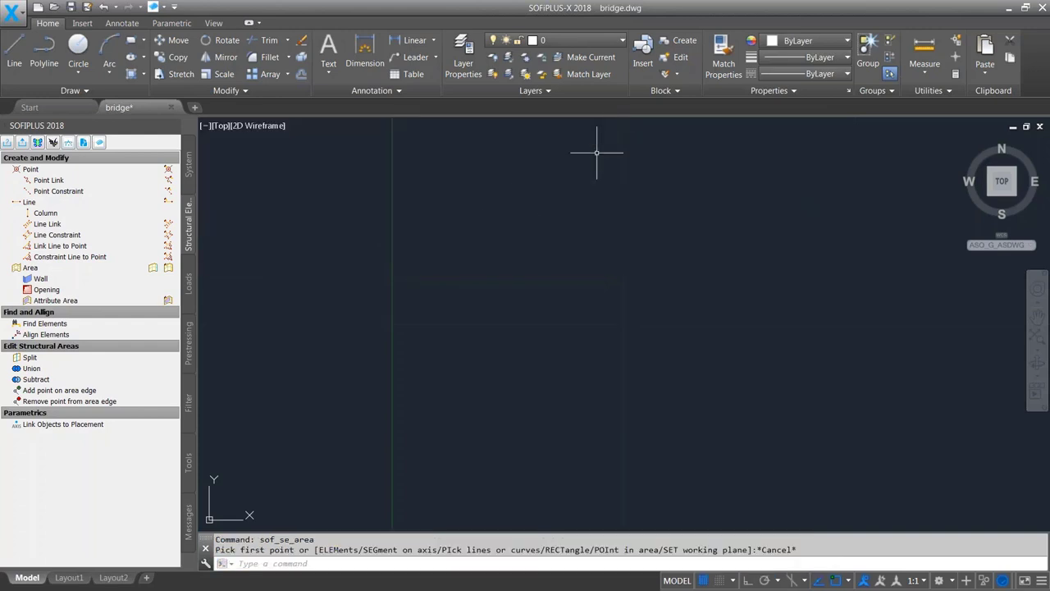
Review the available load tools and the slab, shell and beam prestressing tools.
click(189, 283)
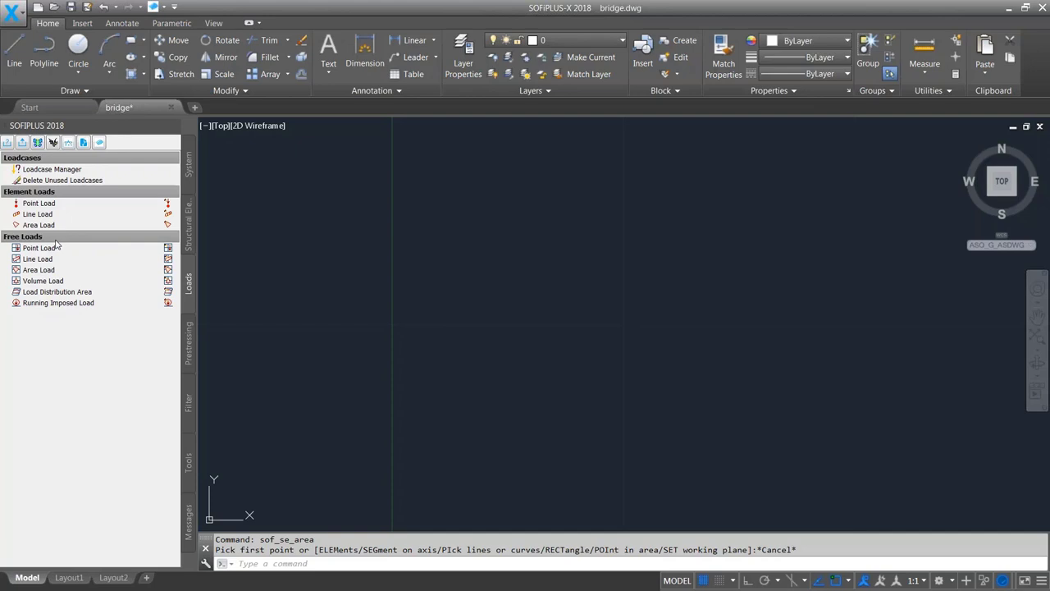
click(189, 352)
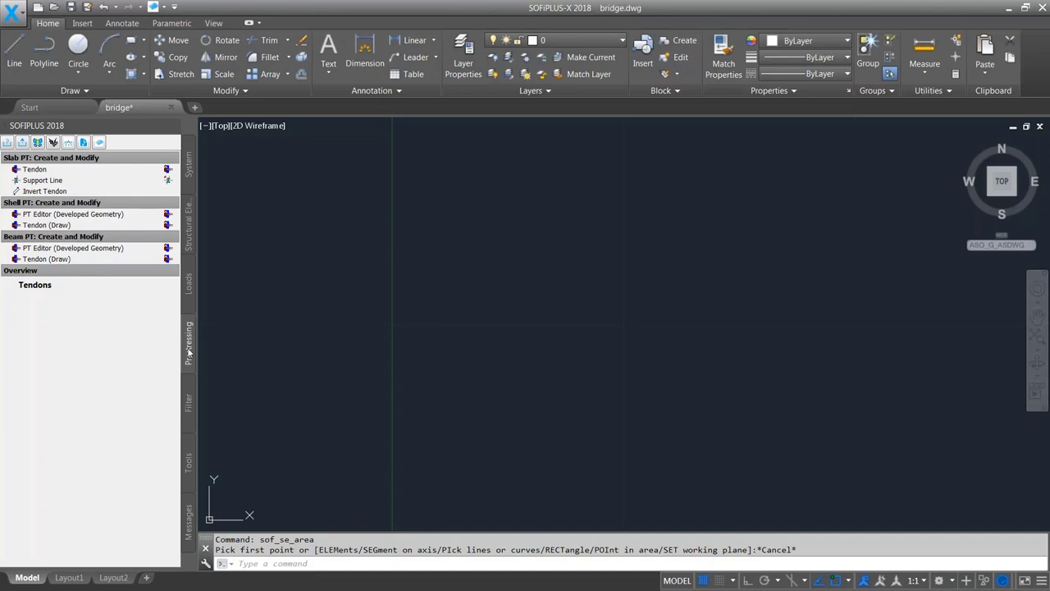
Enable the built-in filters for structure by type and group and for loads by type and loadcase, keeping all element types shown.
click(190, 405)
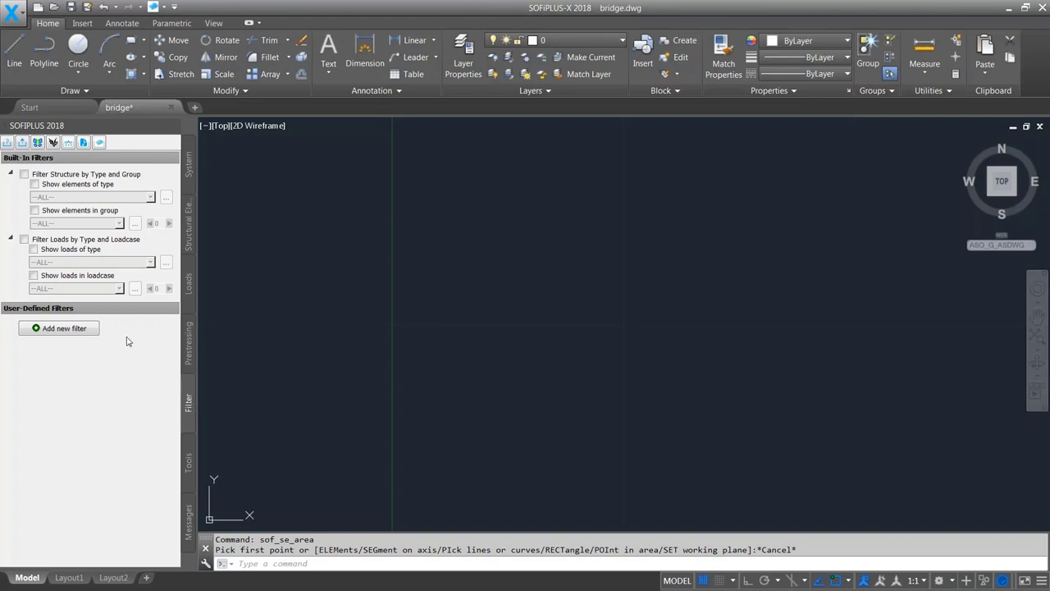
click(24, 174)
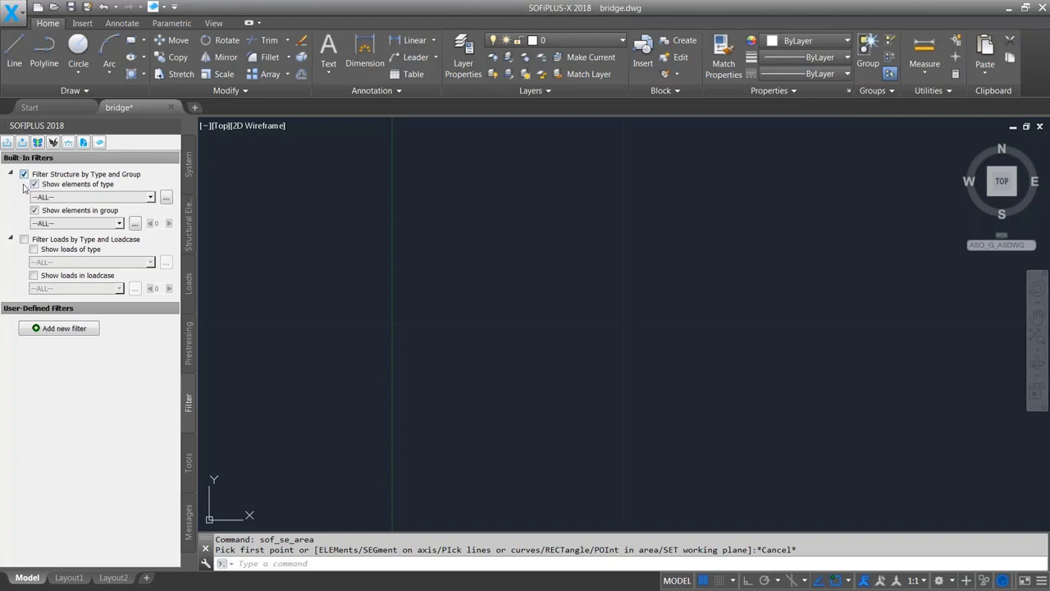
click(24, 239)
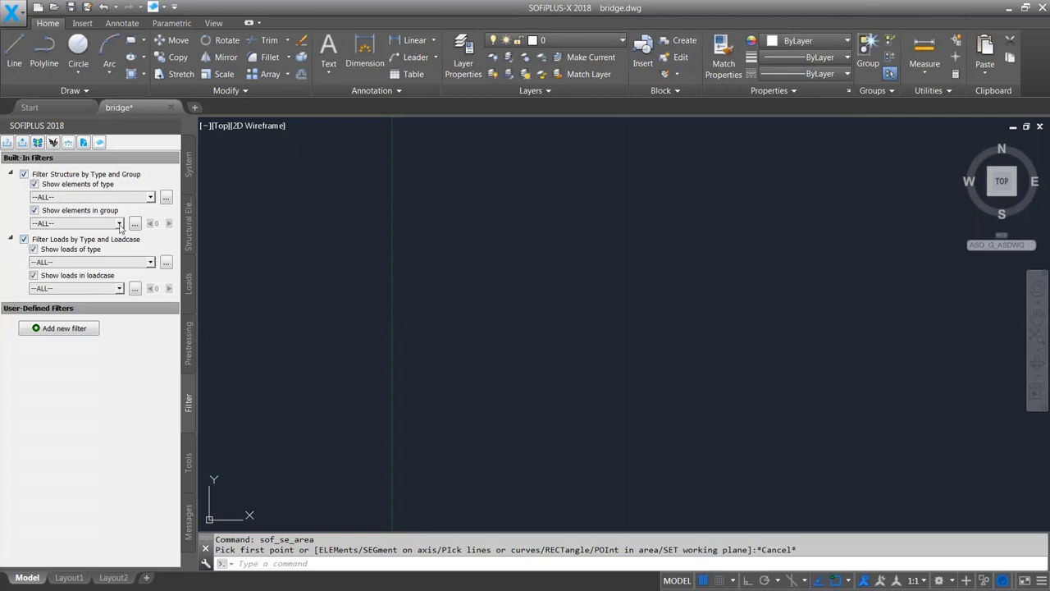
click(150, 197)
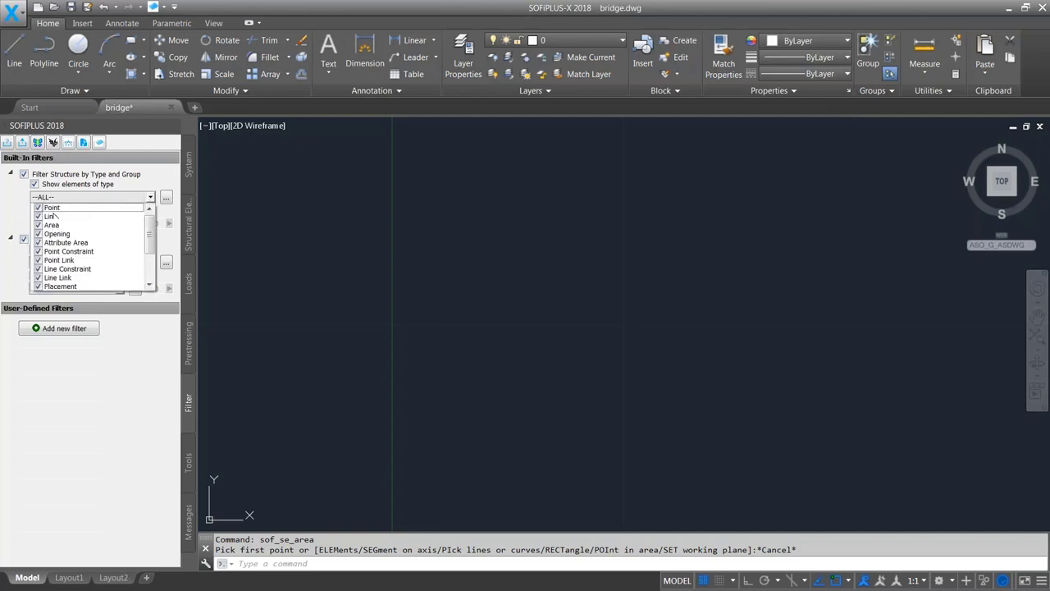
click(16, 215)
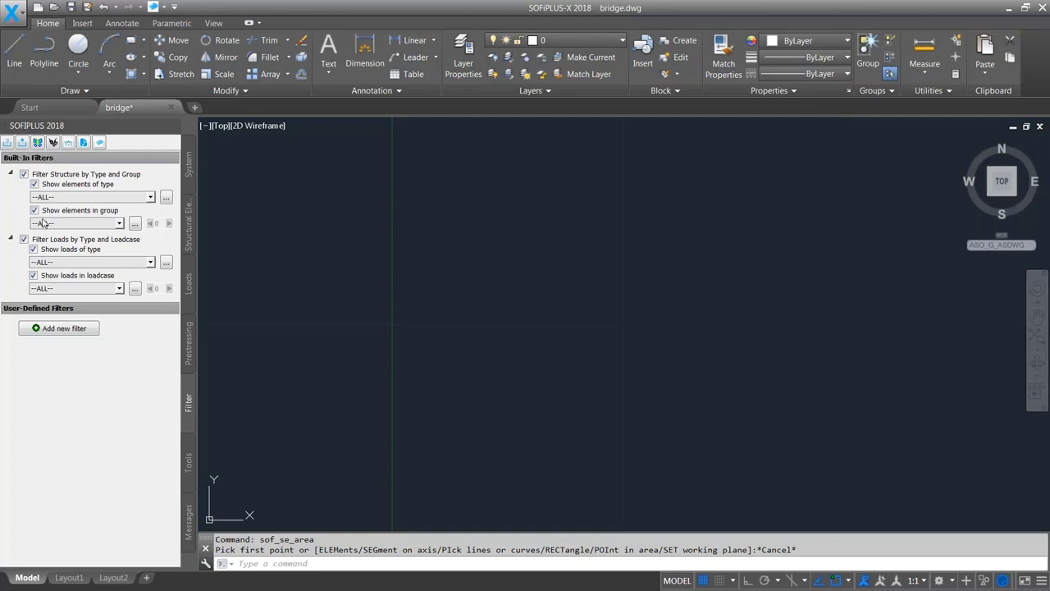
Examine the project utilities for import, options, views and gridlines, and the messages section.
click(188, 464)
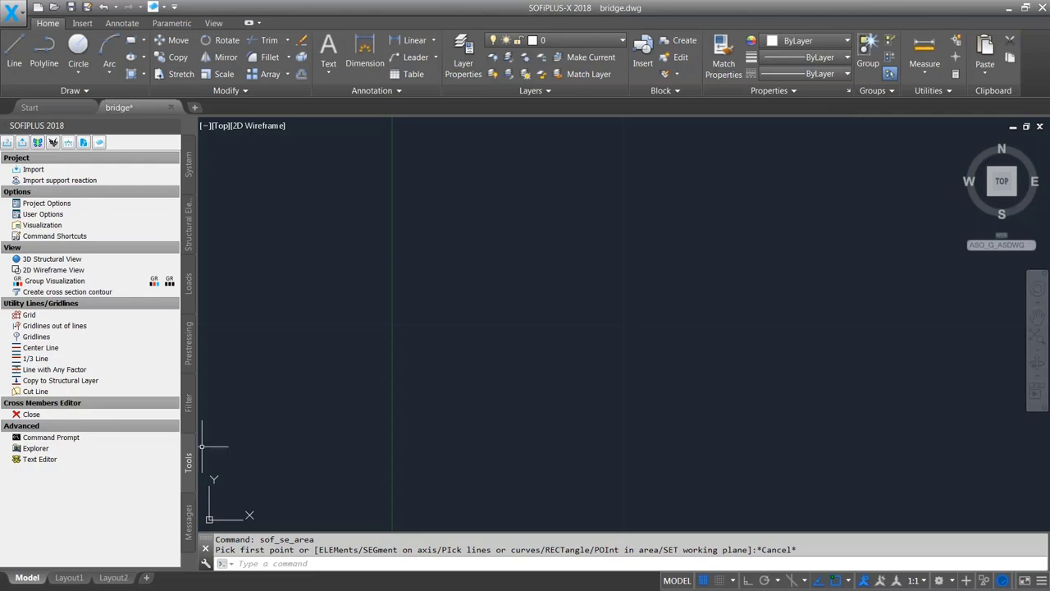
click(189, 532)
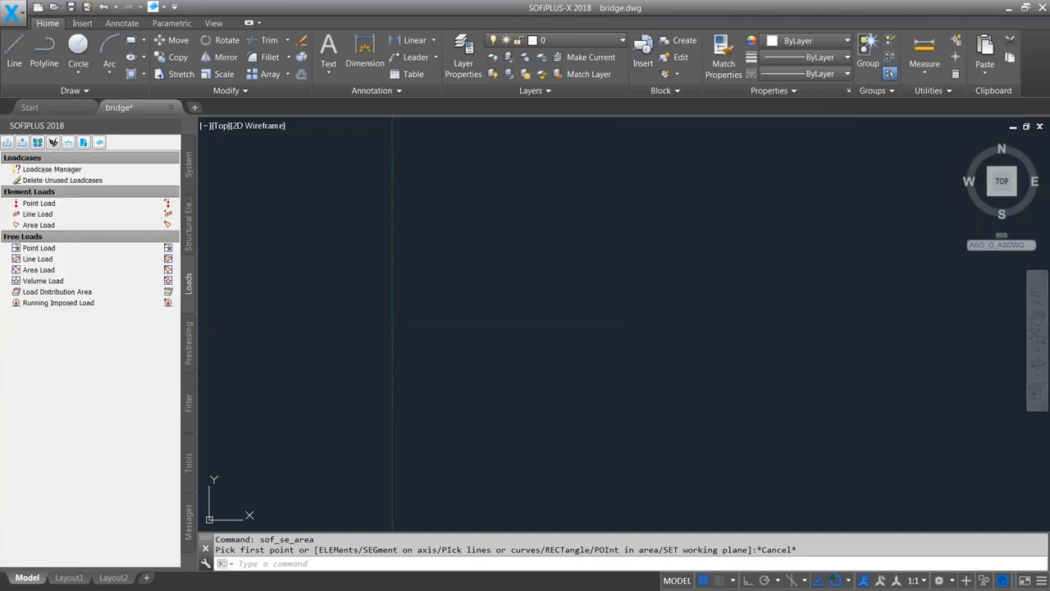
Create a new axis named AXIS in the project system.
mouse_move(192, 174)
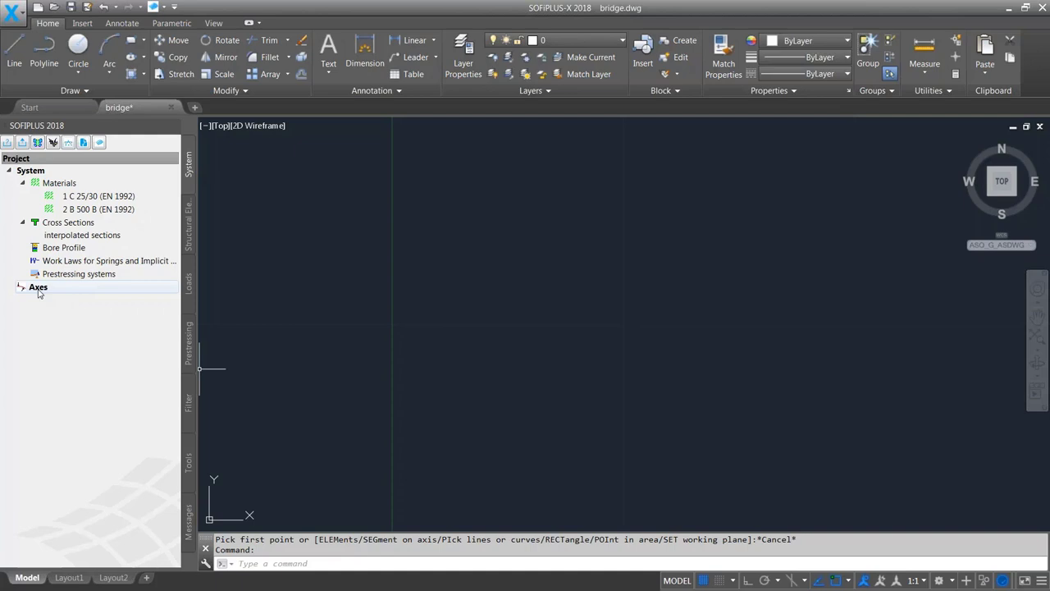
right_click(39, 293)
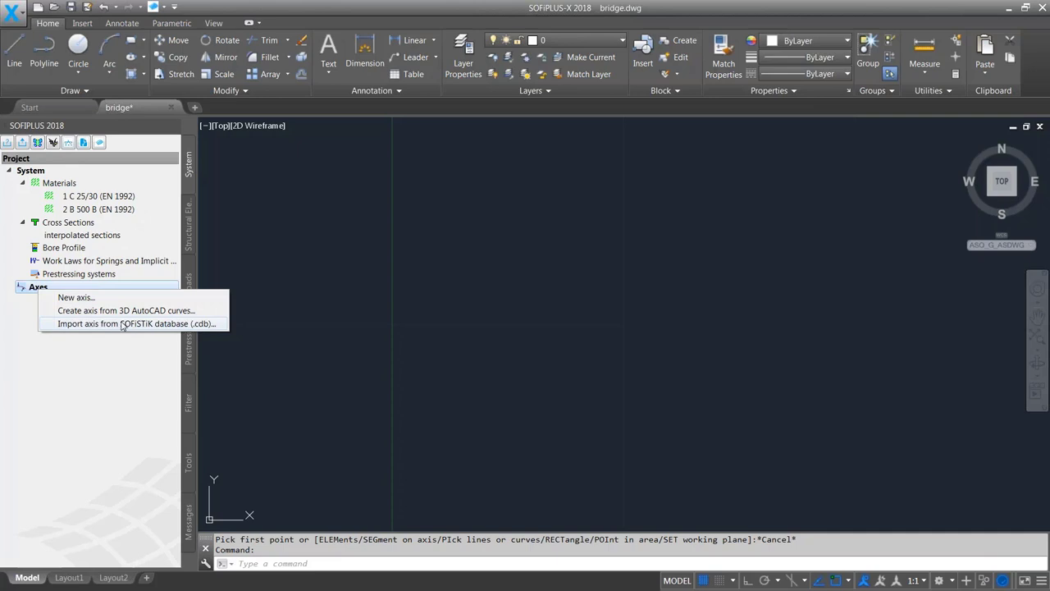
click(83, 300)
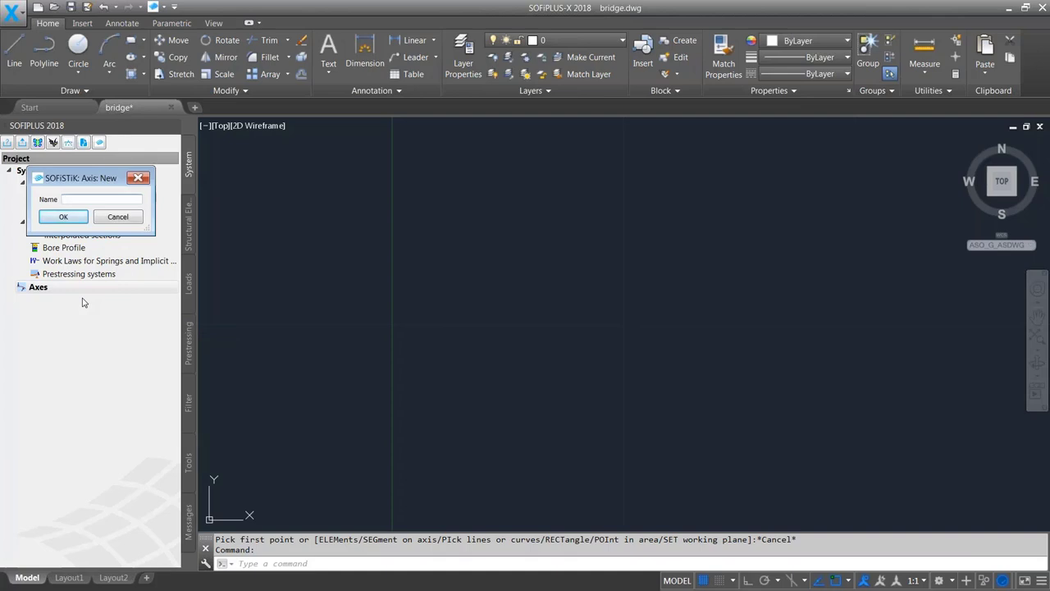
text(AXIS)
click(68, 217)
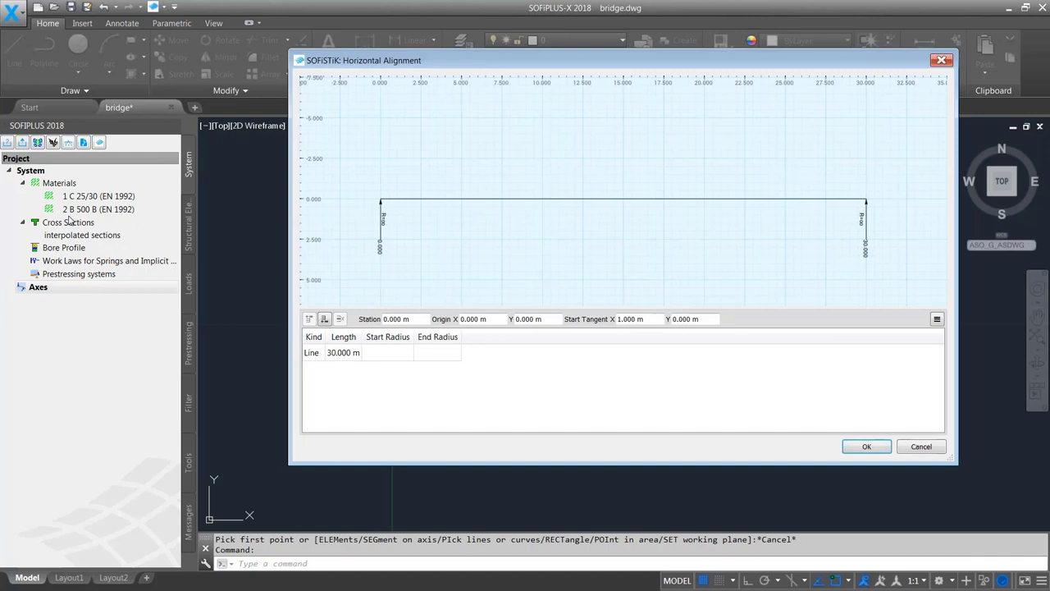
Define the axis's horizontal alignment as a straight line with a length of 50 m.
click(311, 354)
click(321, 353)
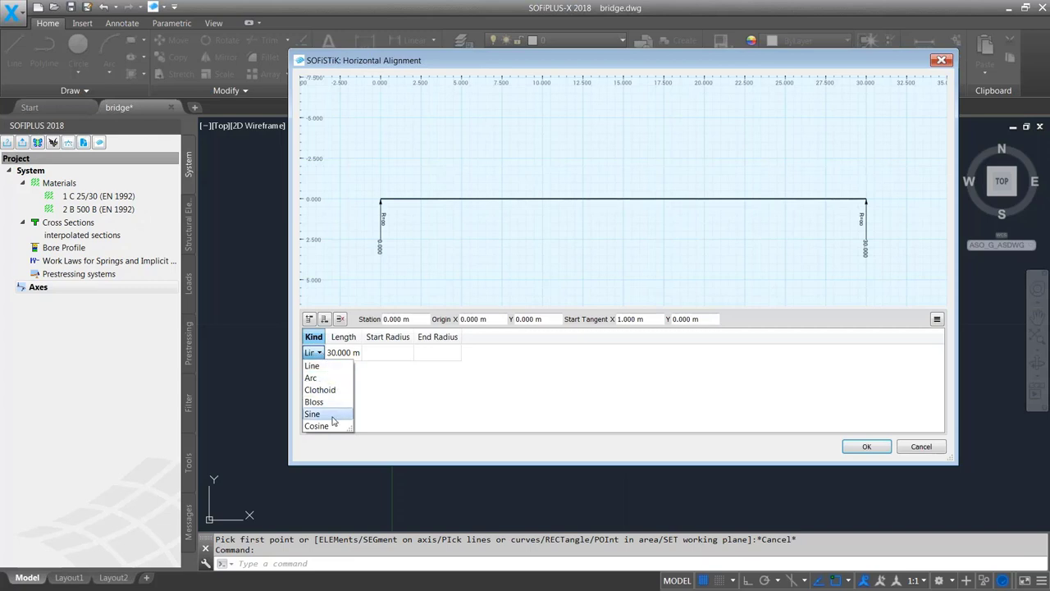
click(380, 392)
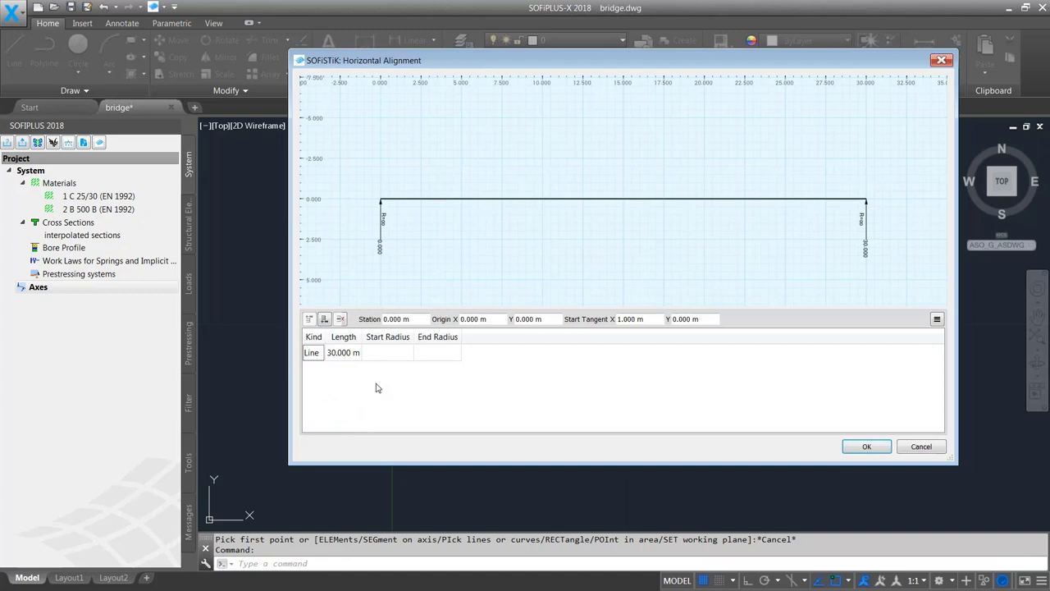
click(343, 353)
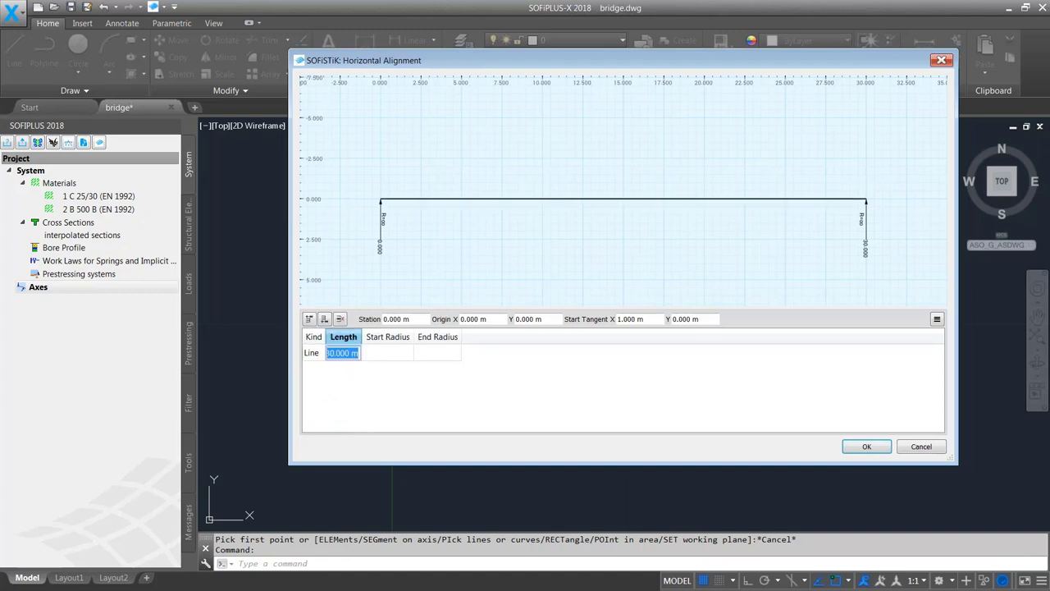
text(50)
key(Return)
scroll(409, 232, down, 1)
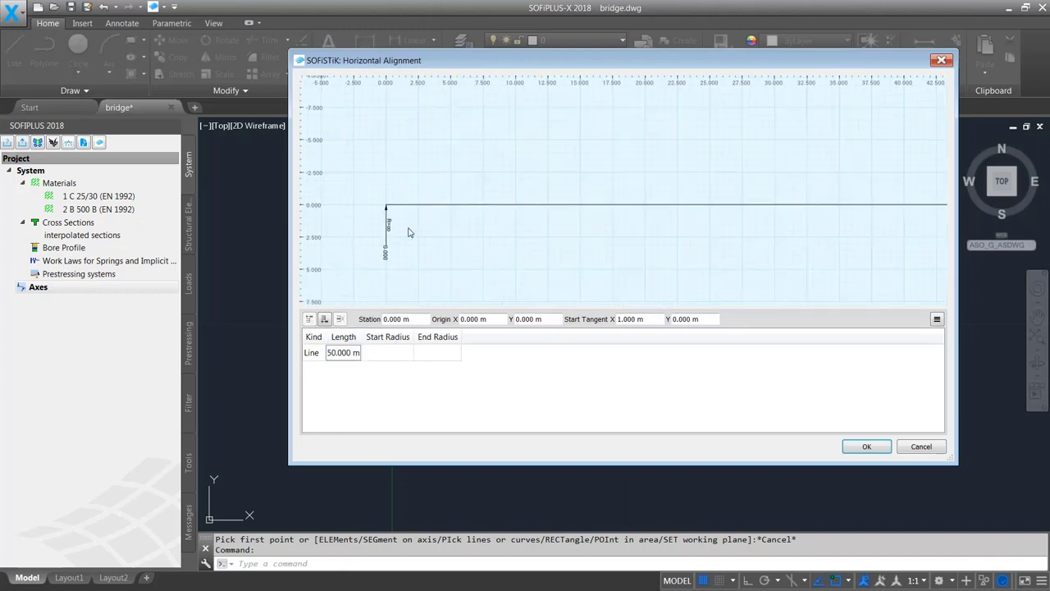
scroll(410, 232, down, 1)
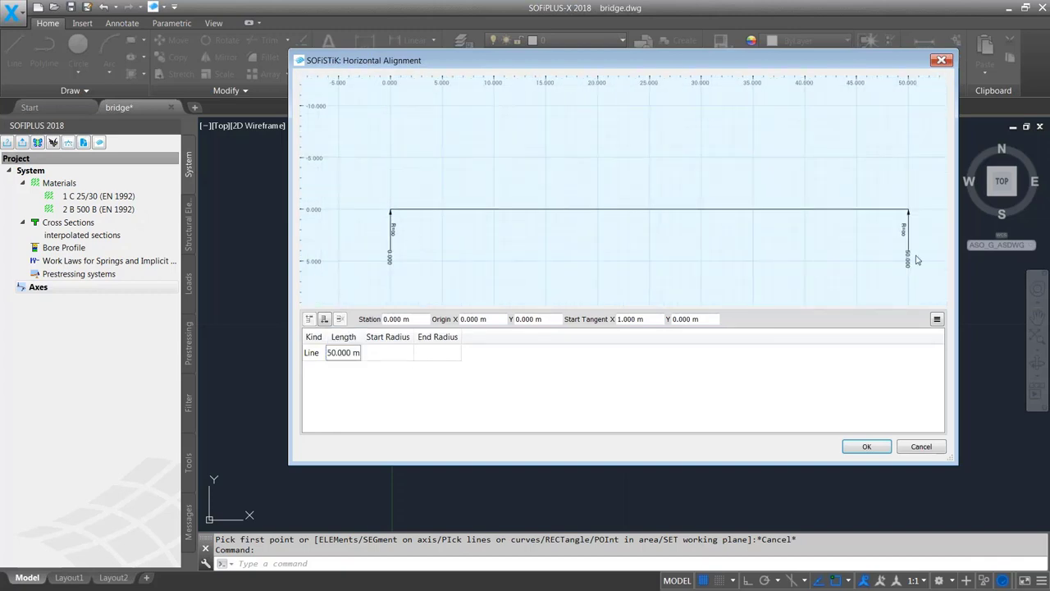
click(866, 448)
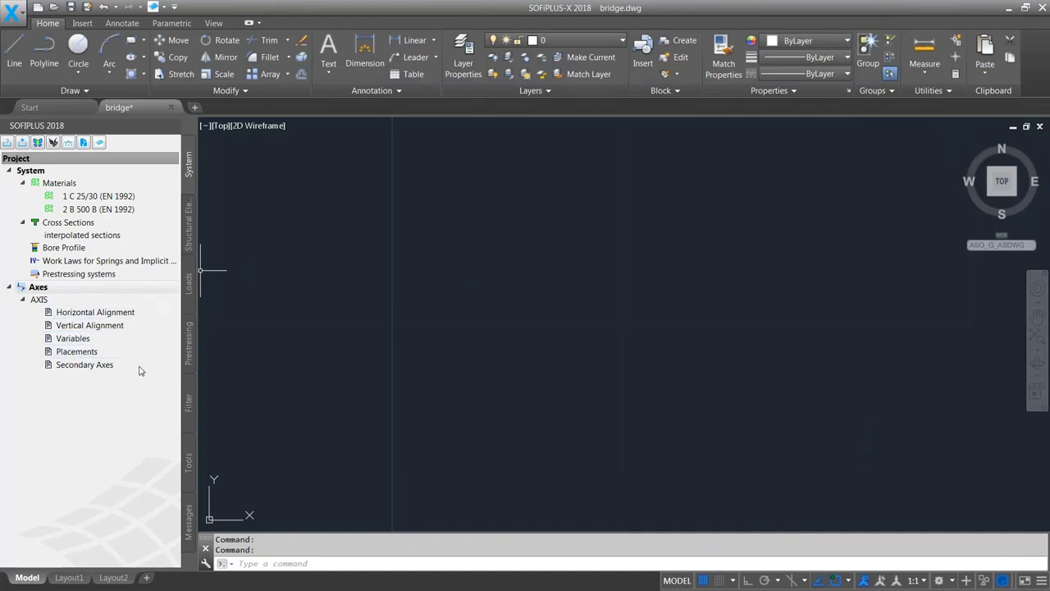
Insert an intermediate station between the start and end of the axis's vertical alignment and set its height to 10 m.
scroll(416, 199, down, 1)
scroll(288, 278, down, 2)
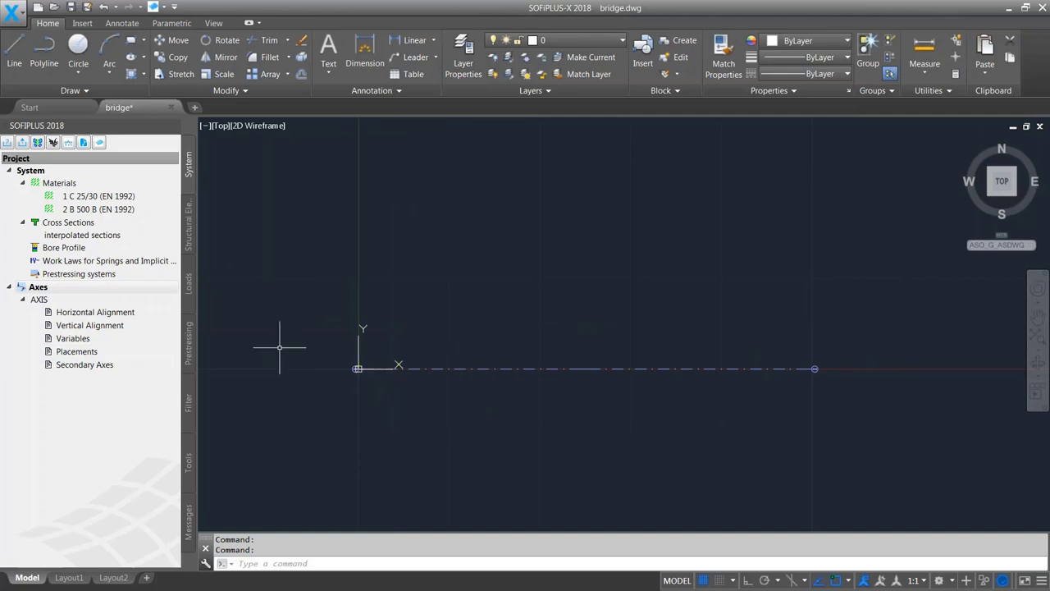
double_click(82, 325)
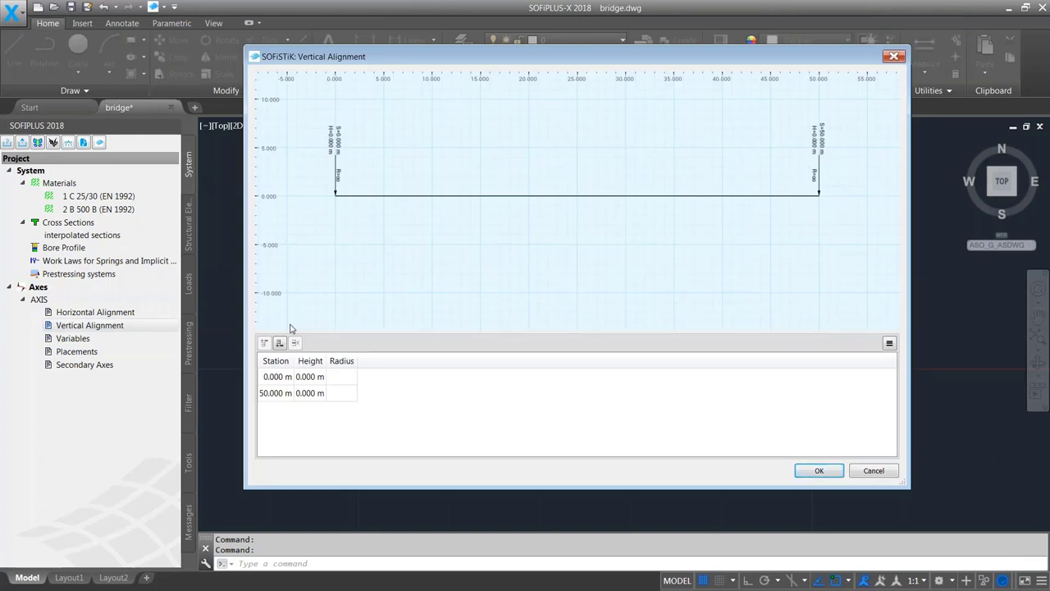
click(286, 377)
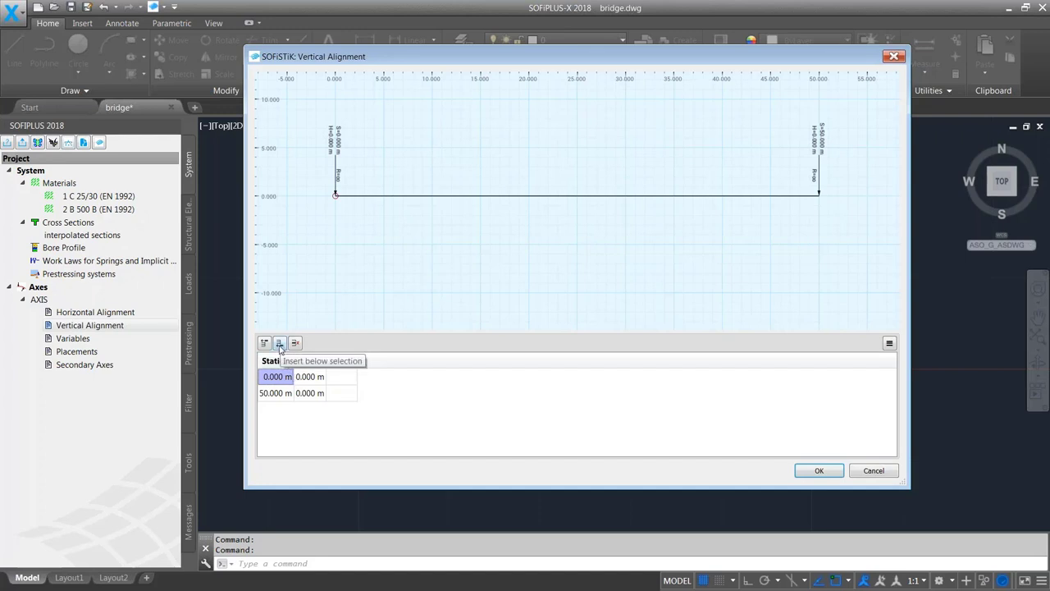
click(280, 343)
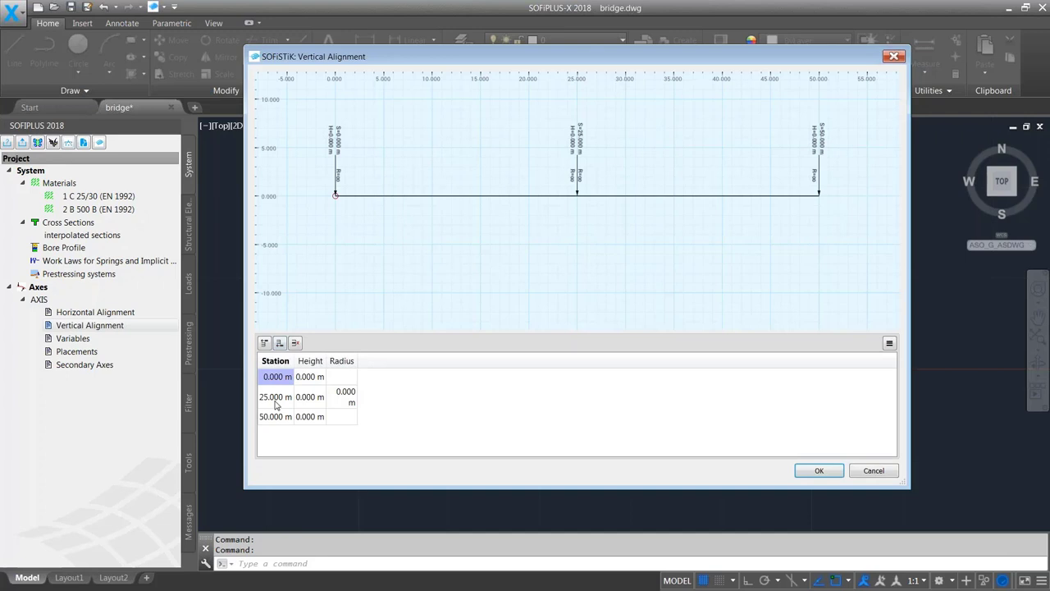
click(308, 397)
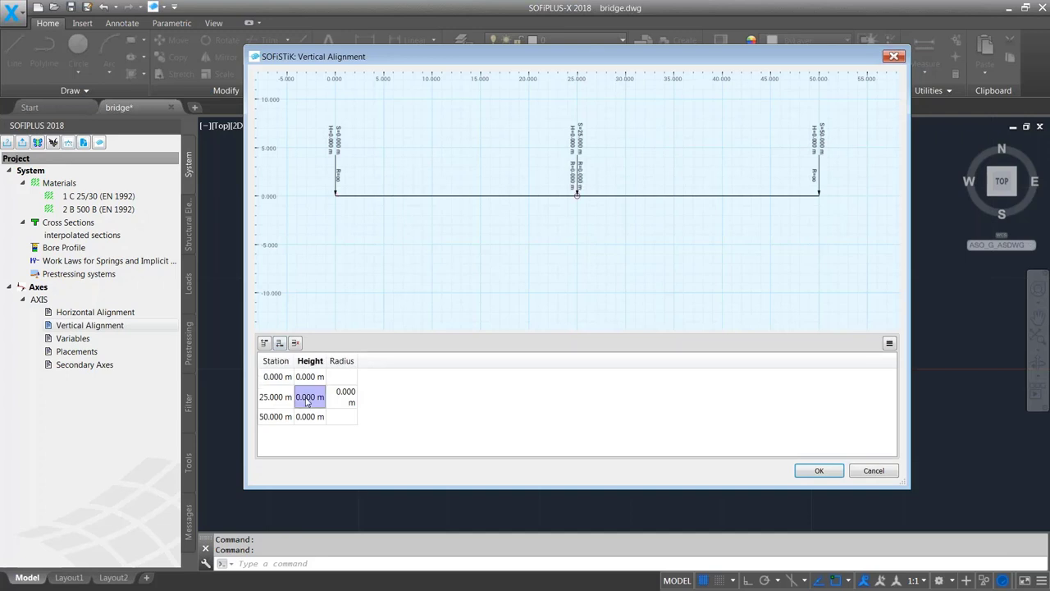
click(308, 397)
text(10)
key(Return)
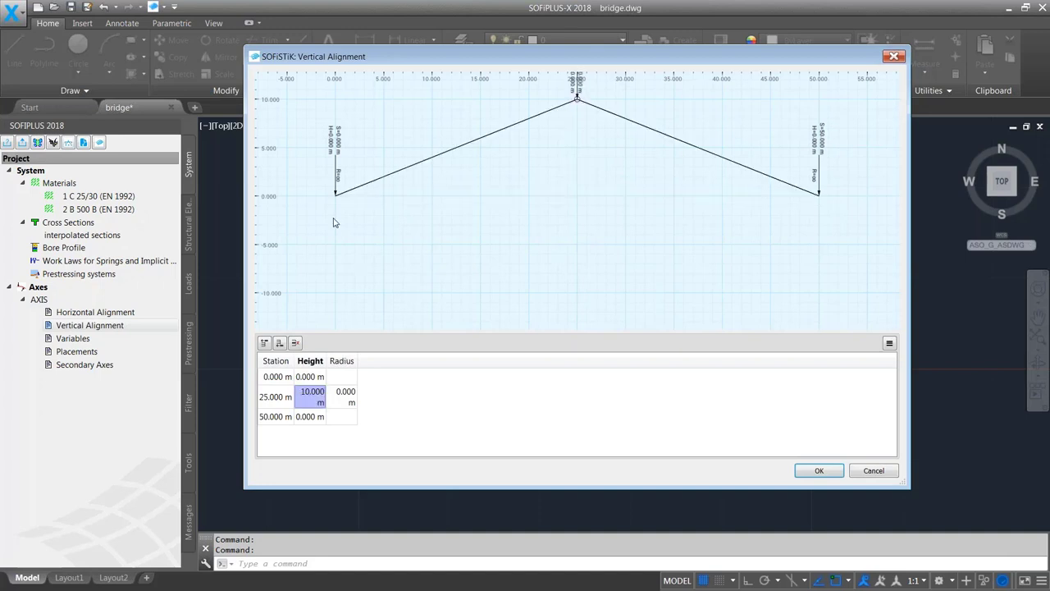
Set the radius at the middle station of the vertical alignment to 50 m and accept the alignment.
scroll(539, 188, up, 1)
scroll(538, 188, down, 2)
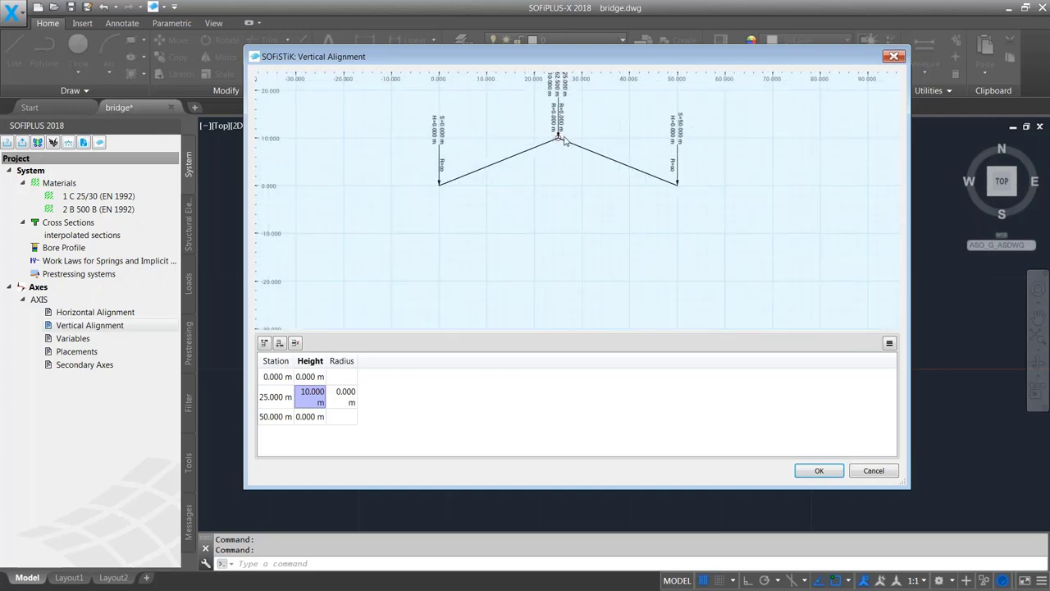
double_click(345, 400)
text(50)
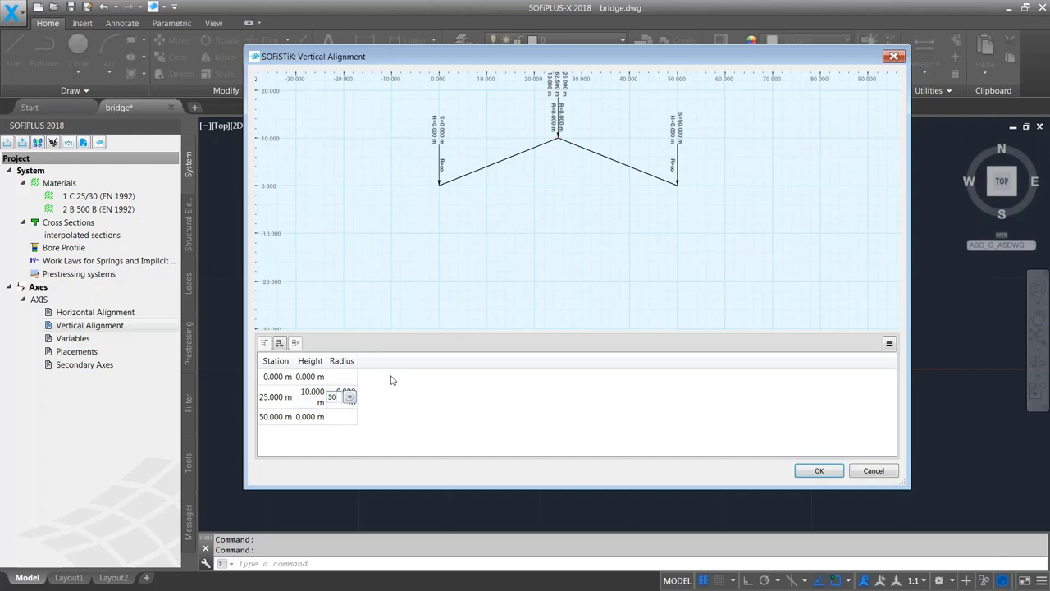
key(Return)
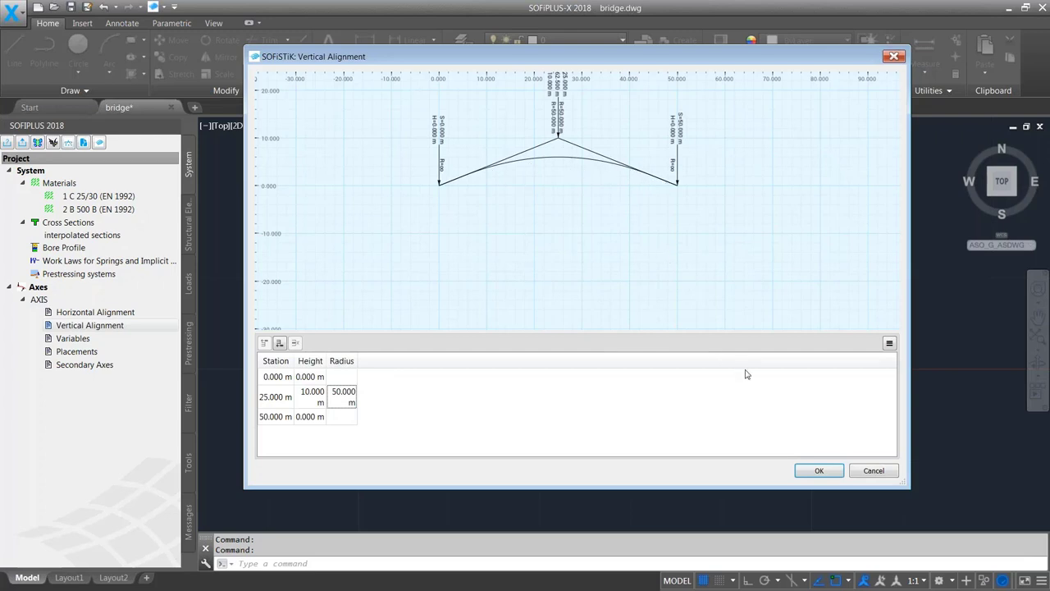
click(825, 473)
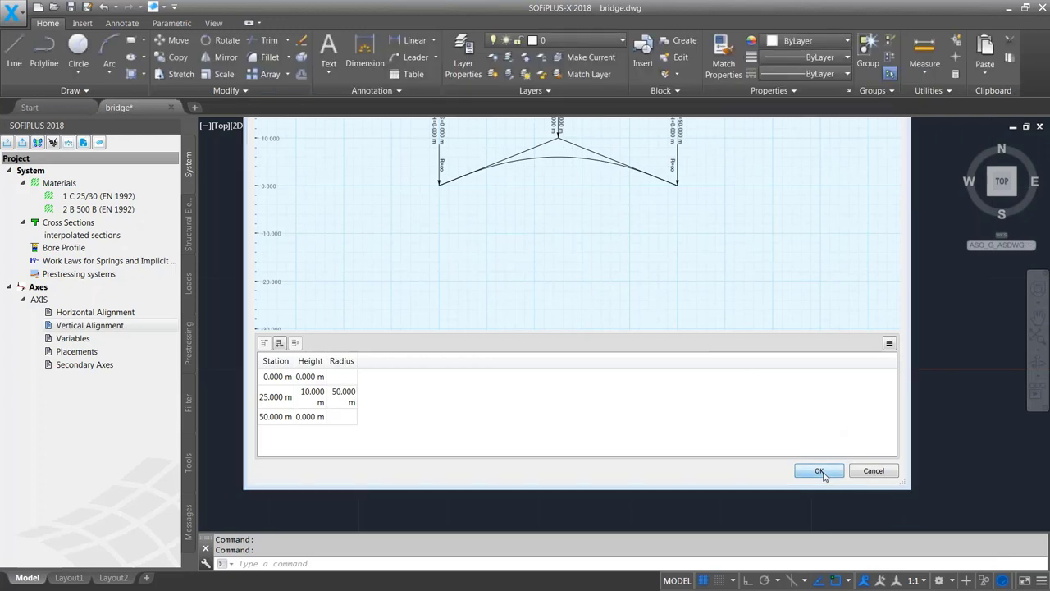
scroll(517, 362, down, 2)
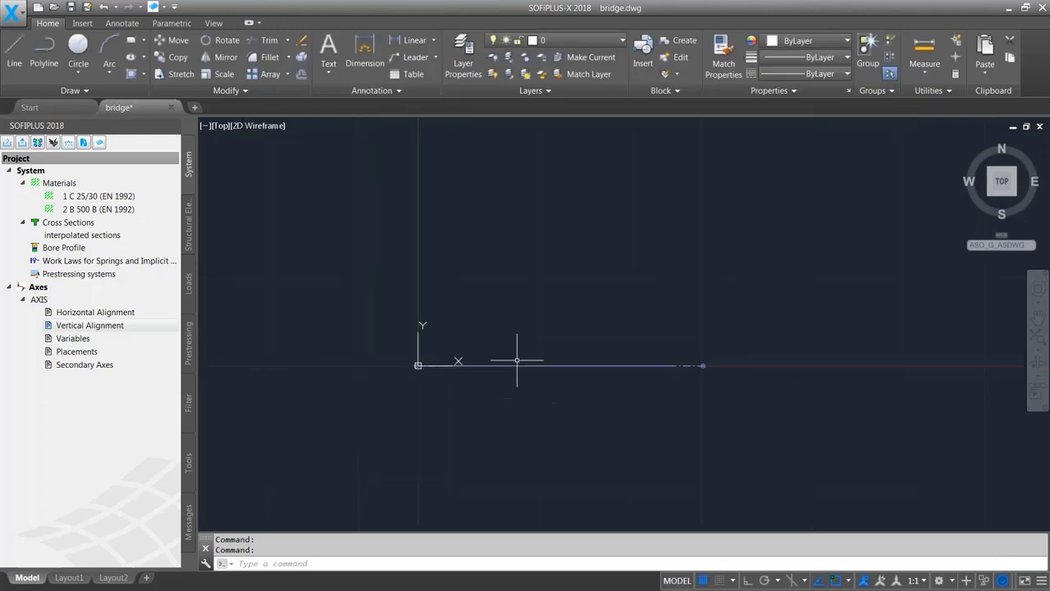
Add a new variable named #H to the axis AXIS.
mouse_move(522, 420)
shift+middle_down()
mouse_move(534, 352)
mouse_move(508, 300)
shift+middle_up()
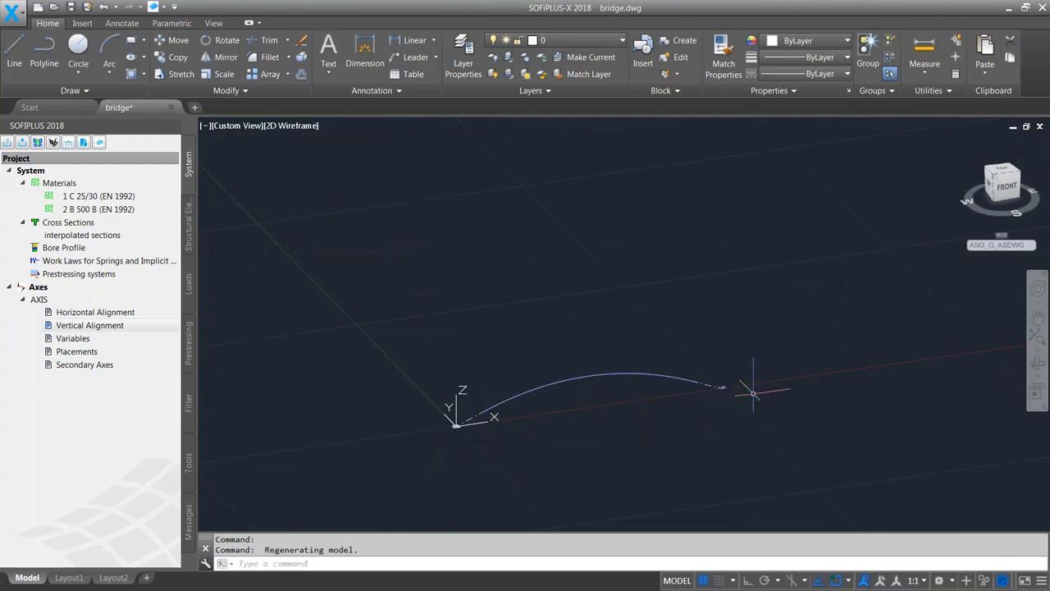
click(71, 343)
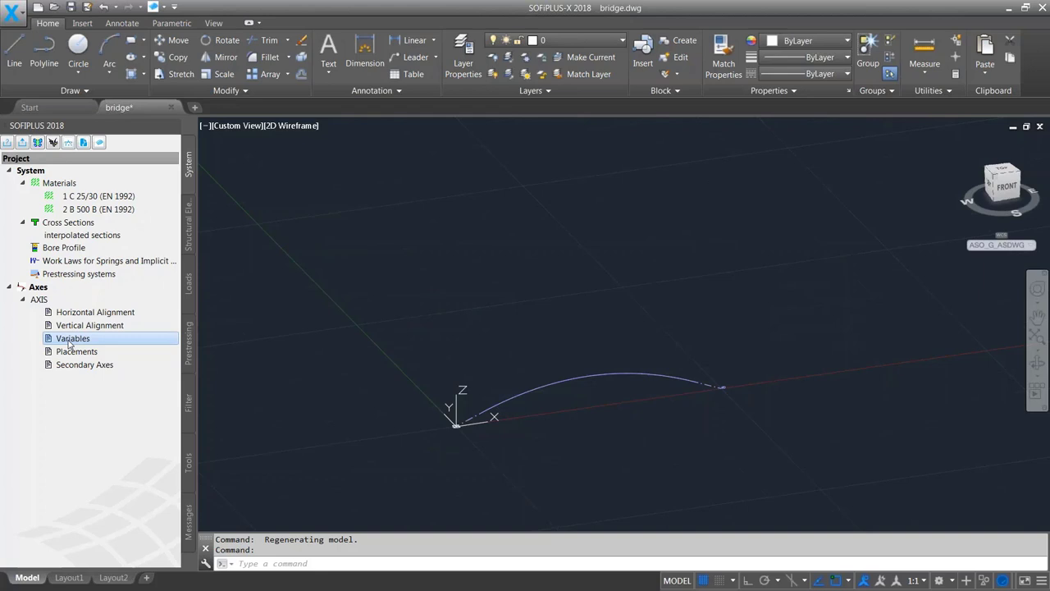
double_click(71, 343)
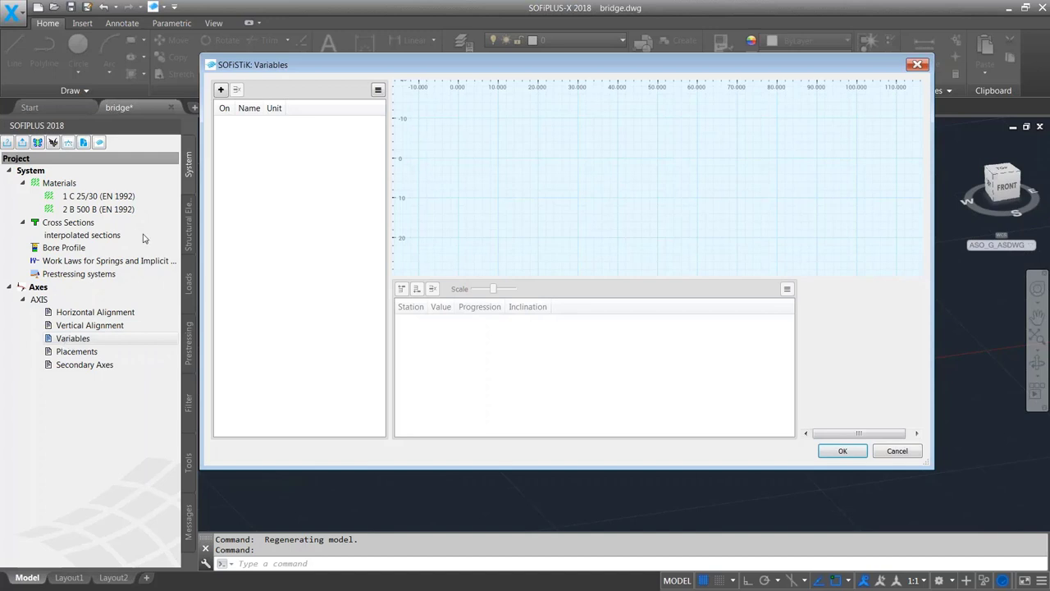
click(221, 90)
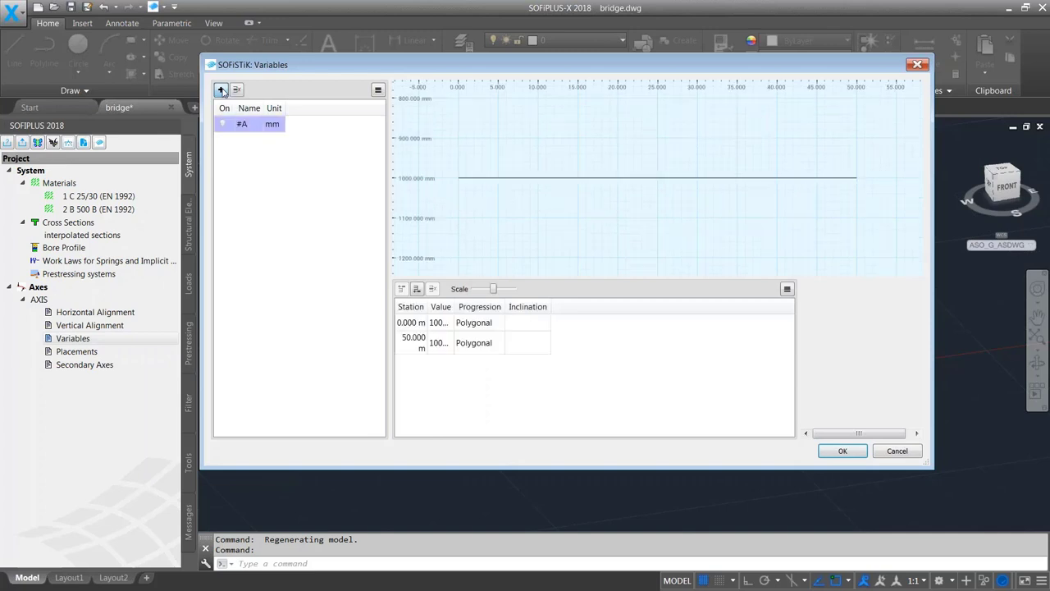
double_click(254, 126)
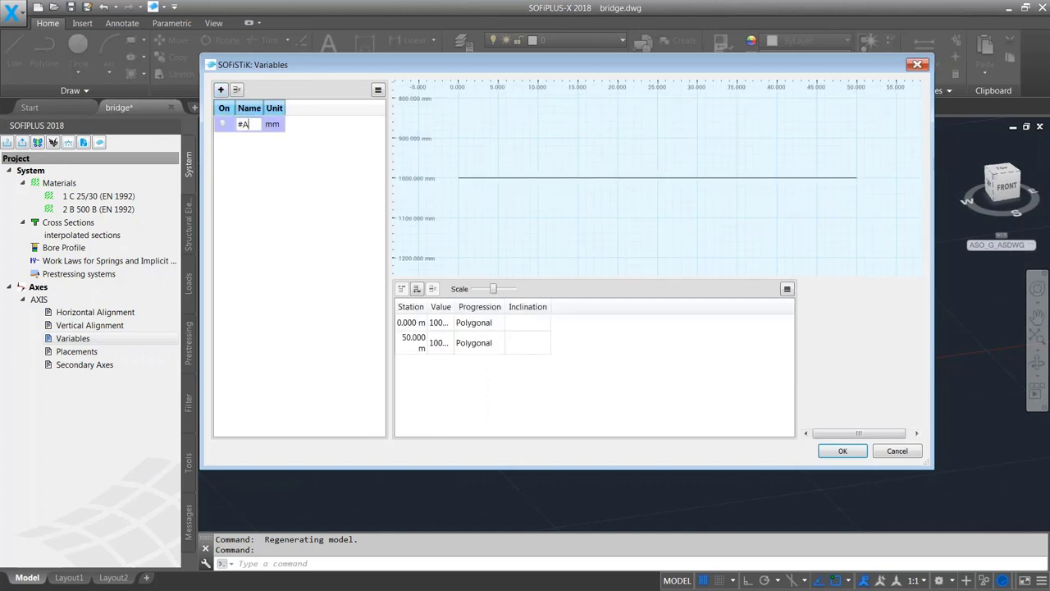
key(BackSpace)
key(Return)
Set the unit of the variable #H to m.
drag(285, 102, 302, 105)
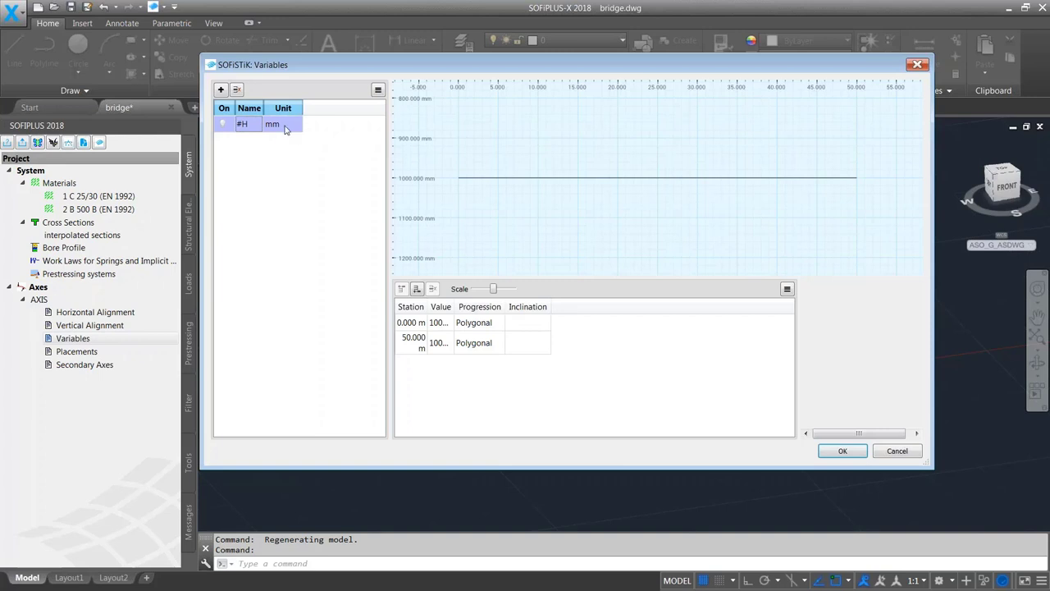
click(286, 127)
click(297, 124)
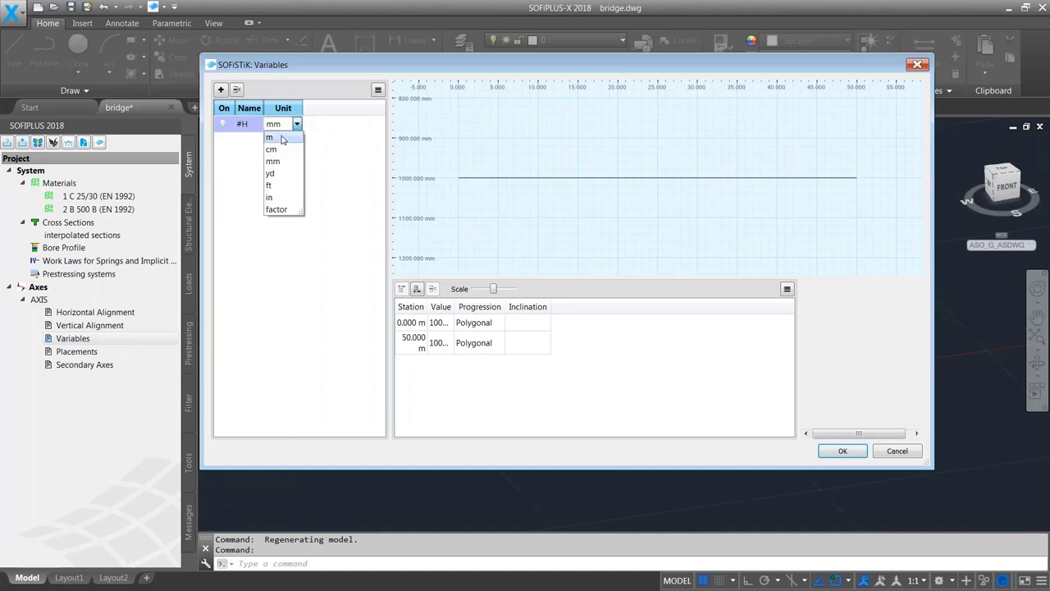
click(282, 139)
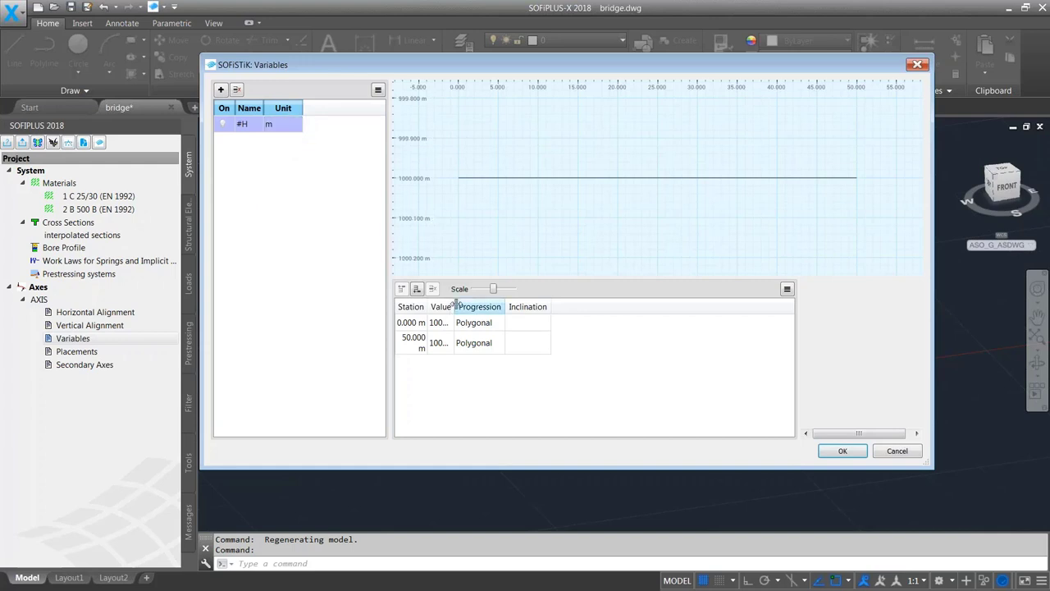
Set the value of #H to 1 m at both the start and end stations.
drag(455, 306, 494, 302)
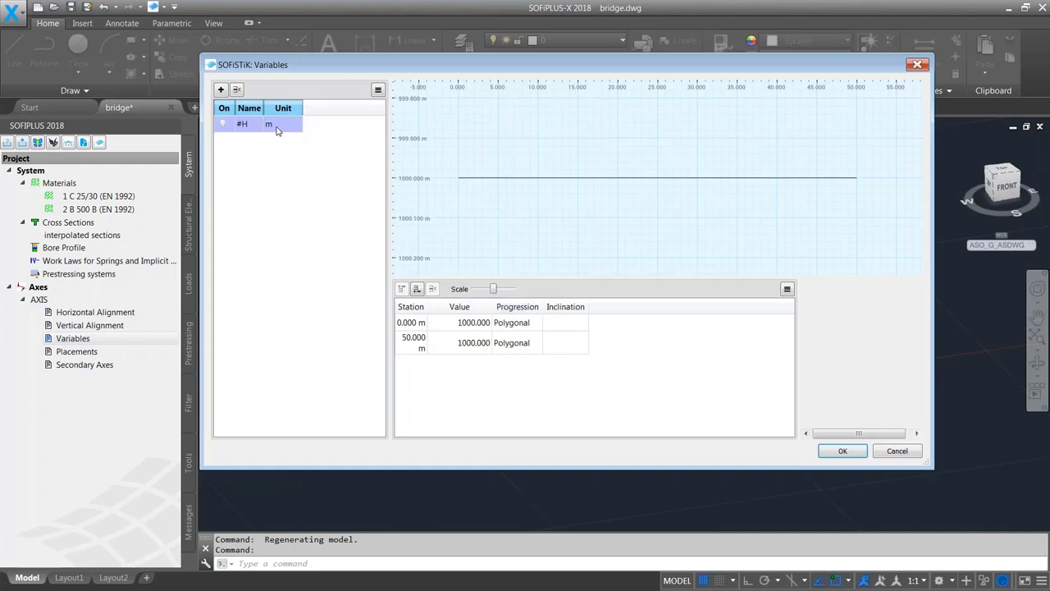
click(468, 324)
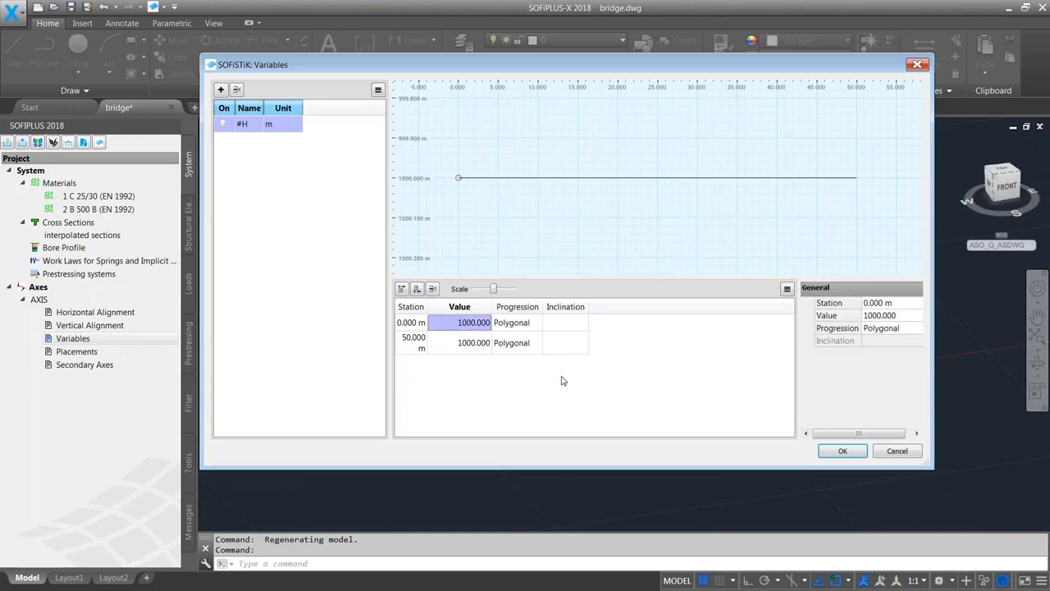
click(465, 349)
text(1)
click(455, 376)
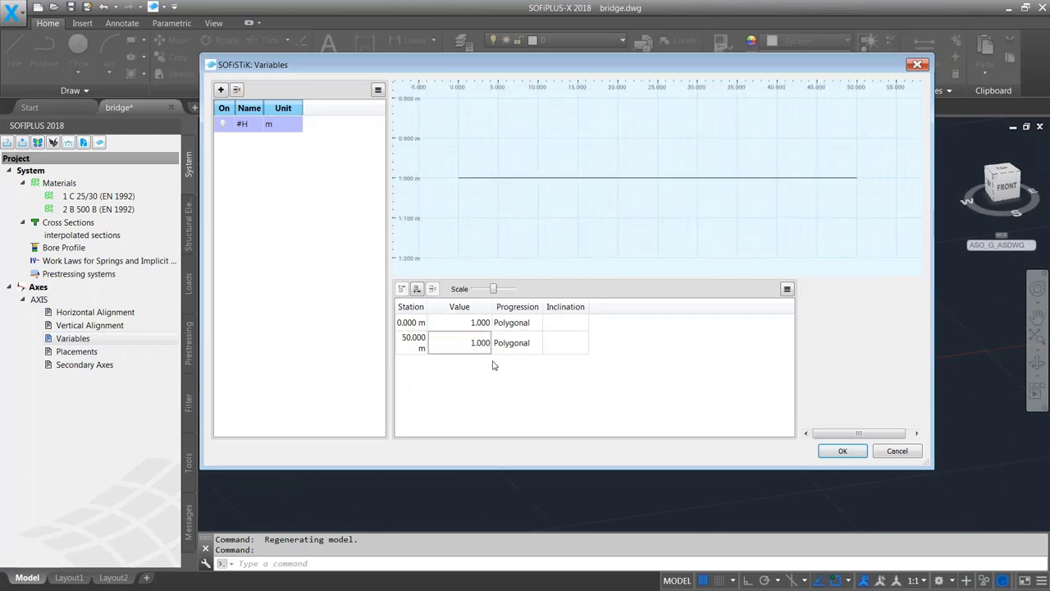
Insert a station between the start and end of #H and set its value to 2 m.
click(414, 325)
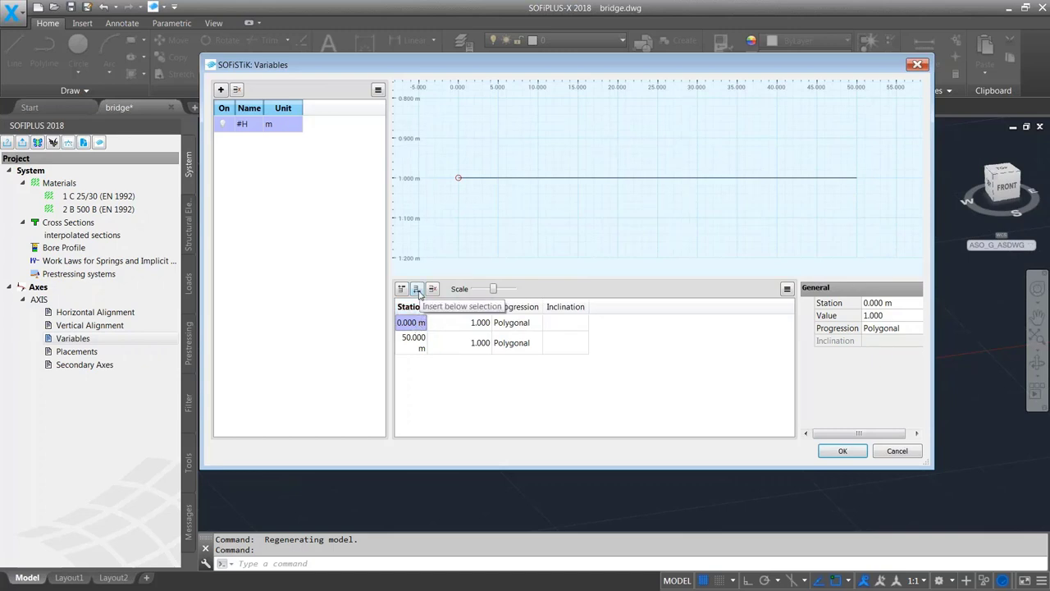
click(417, 290)
click(465, 347)
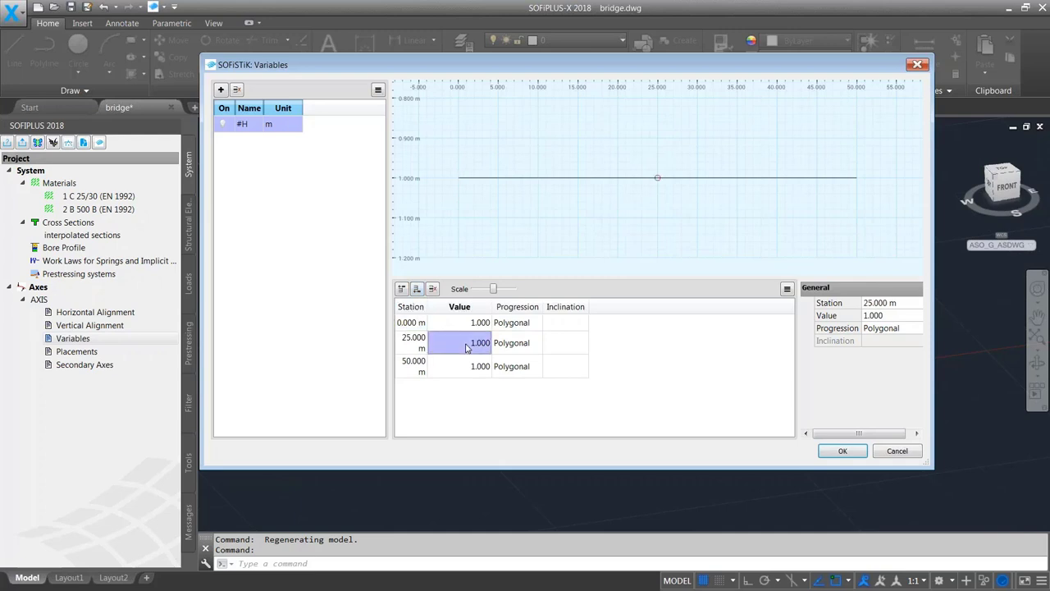
text(2)
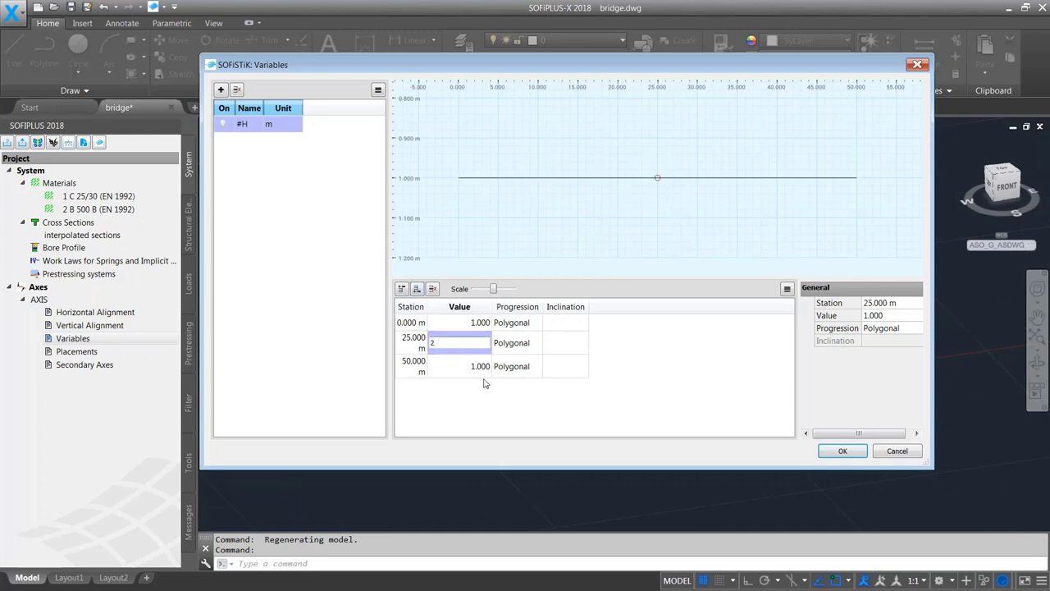
key(Return)
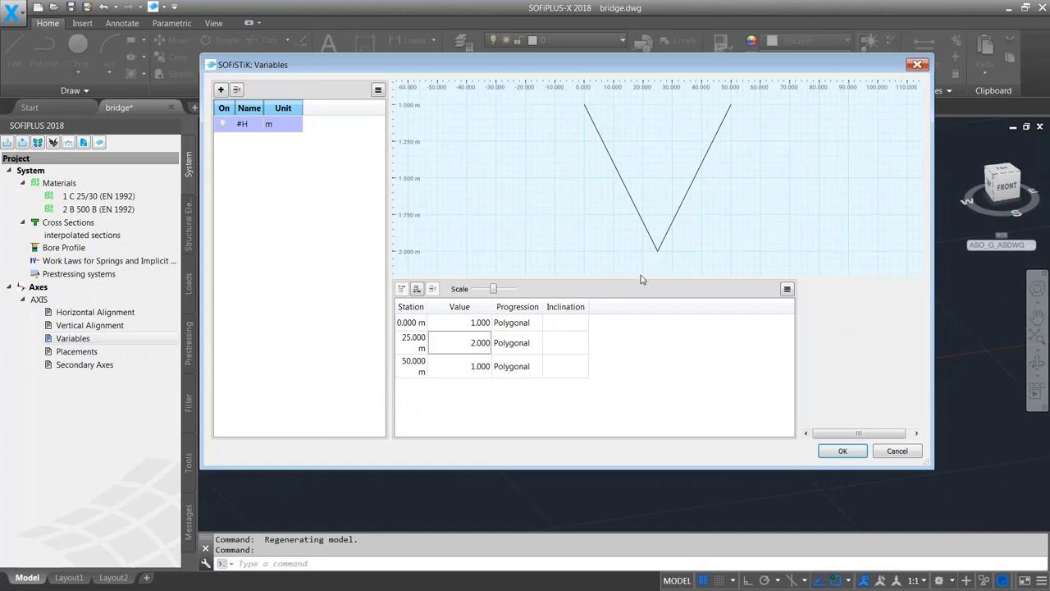
Set the progression of #H at the middle station to Transition Left and Right and accept the variables.
click(532, 344)
click(531, 344)
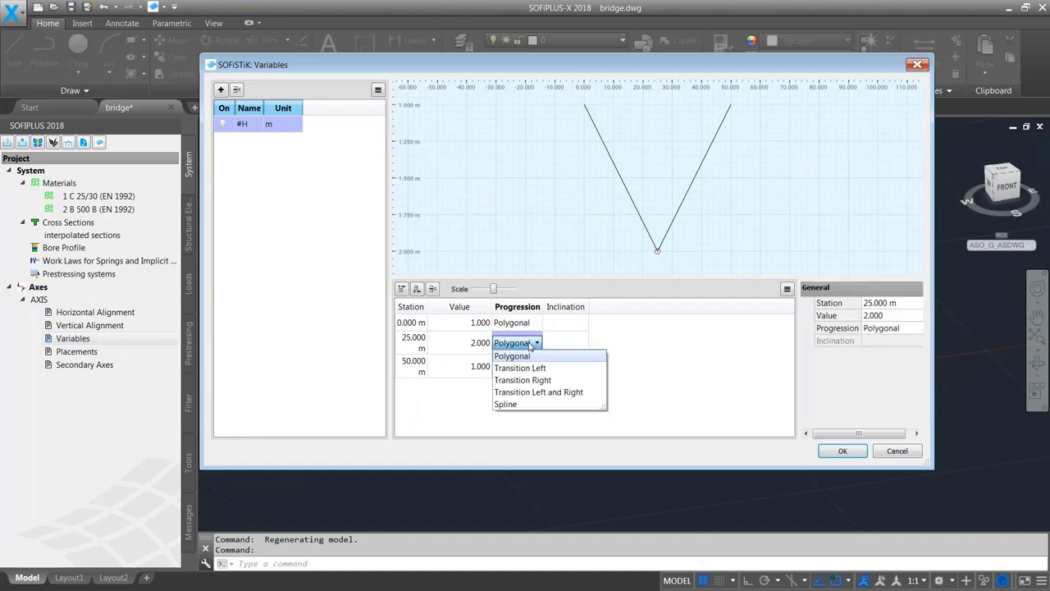
click(562, 392)
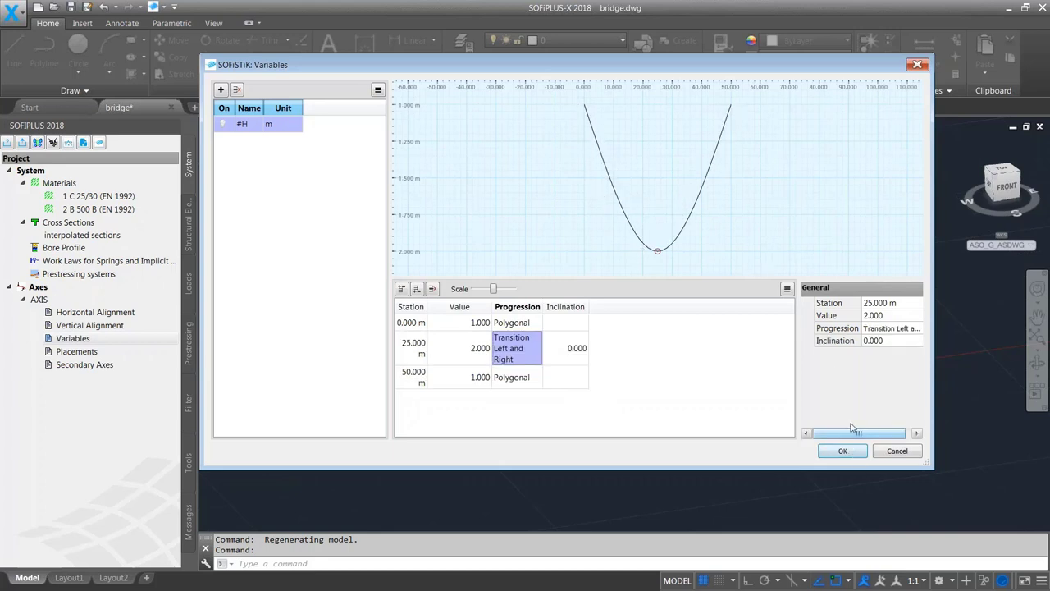
click(842, 452)
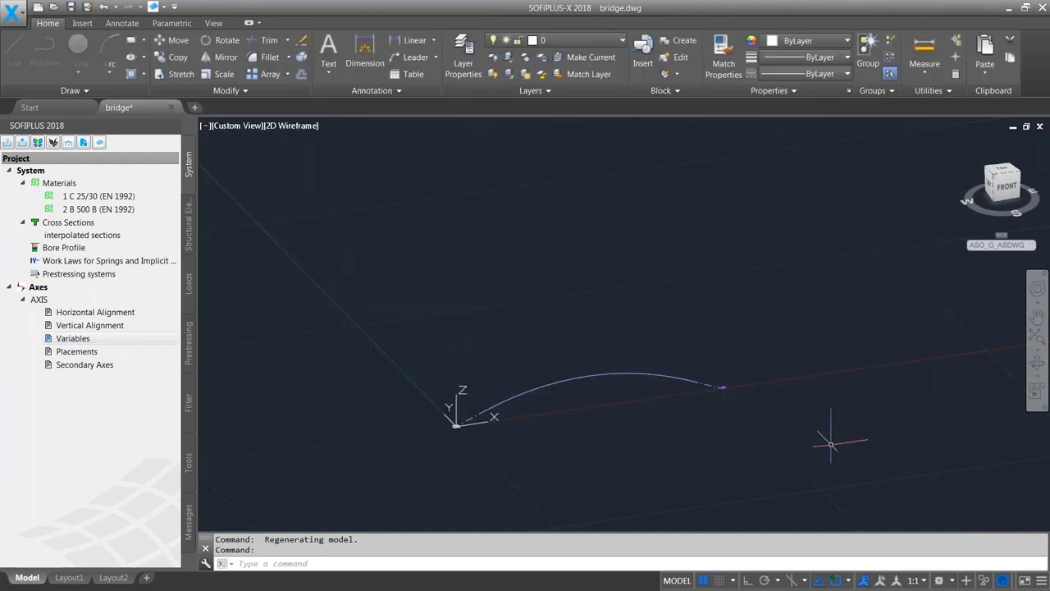
Open the placements of the axis and examine the type options for the start placement P1.
click(82, 353)
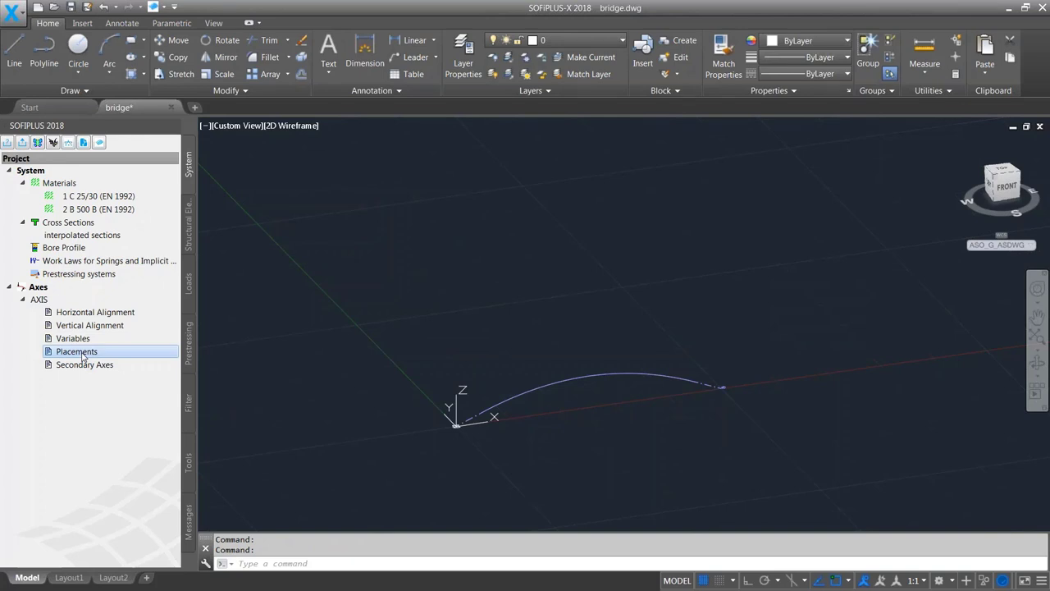
double_click(83, 353)
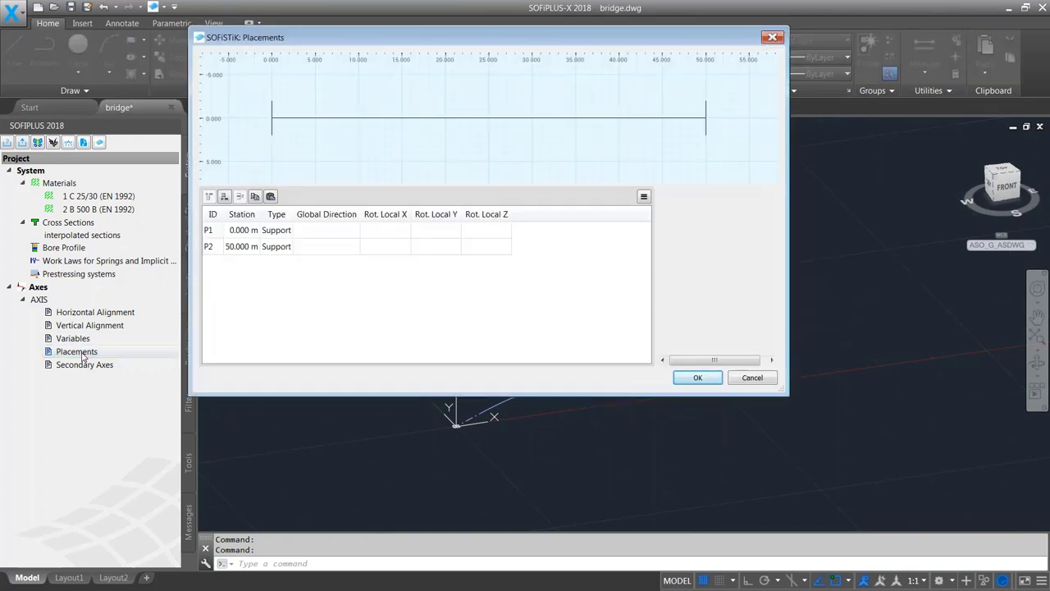
click(277, 232)
click(279, 231)
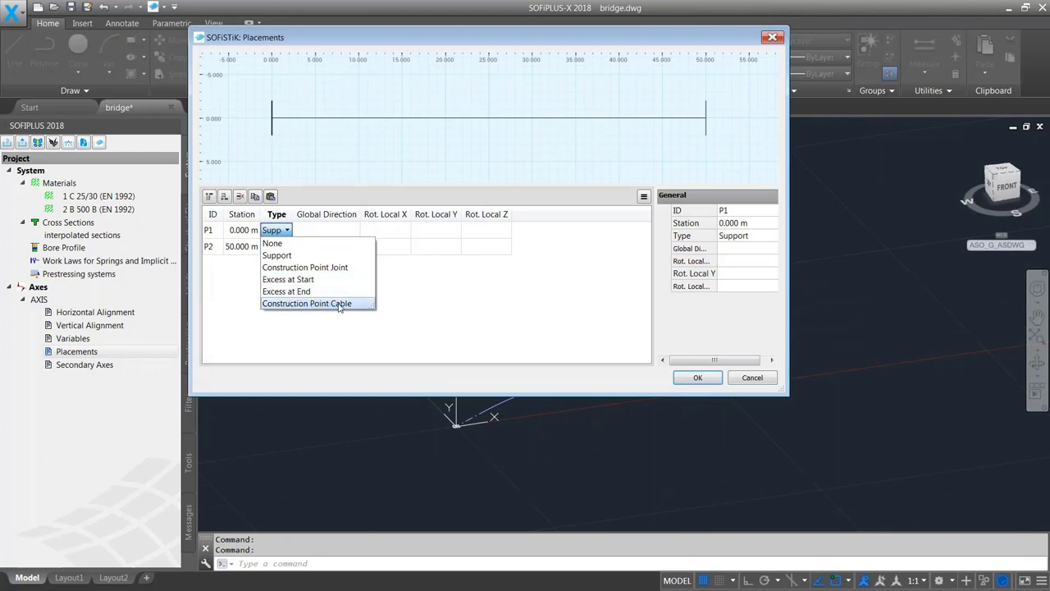
click(380, 301)
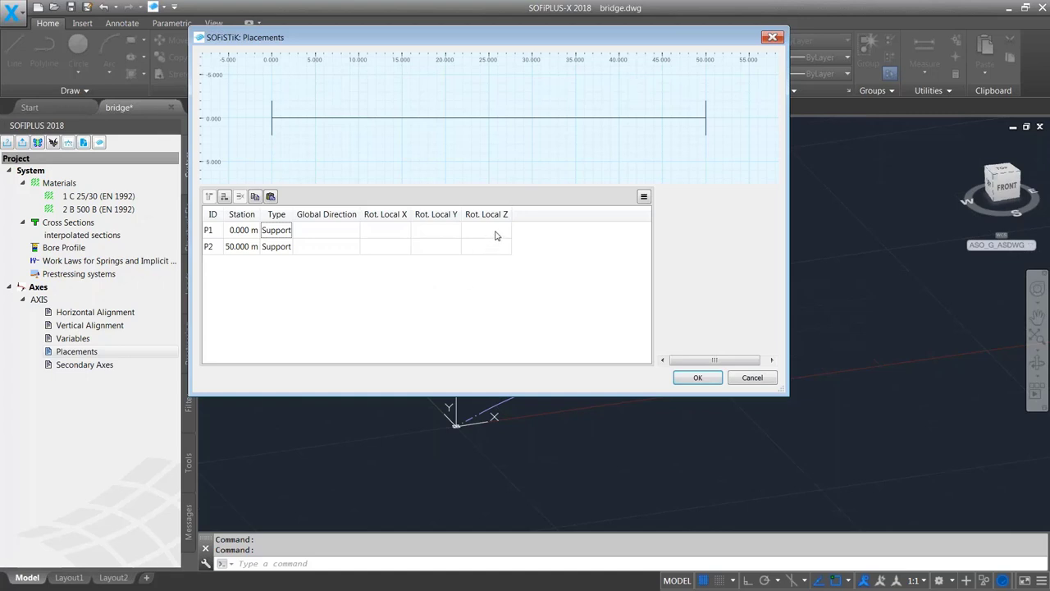
Rotate the start placement P1 by 50° about its local Z axis and accept the placements.
click(241, 234)
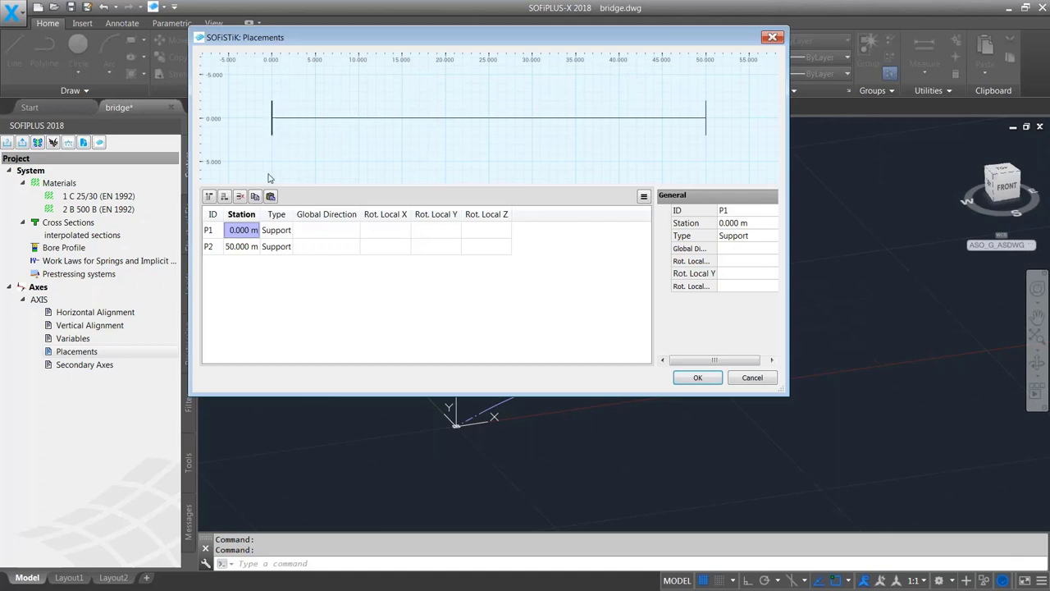
click(491, 233)
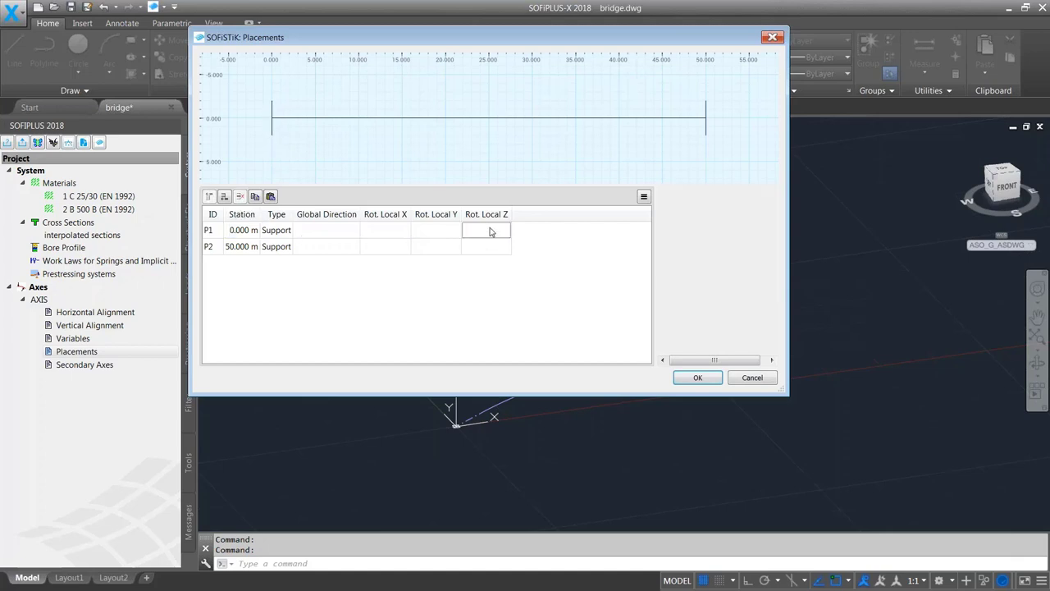
click(493, 234)
text(50)
click(493, 249)
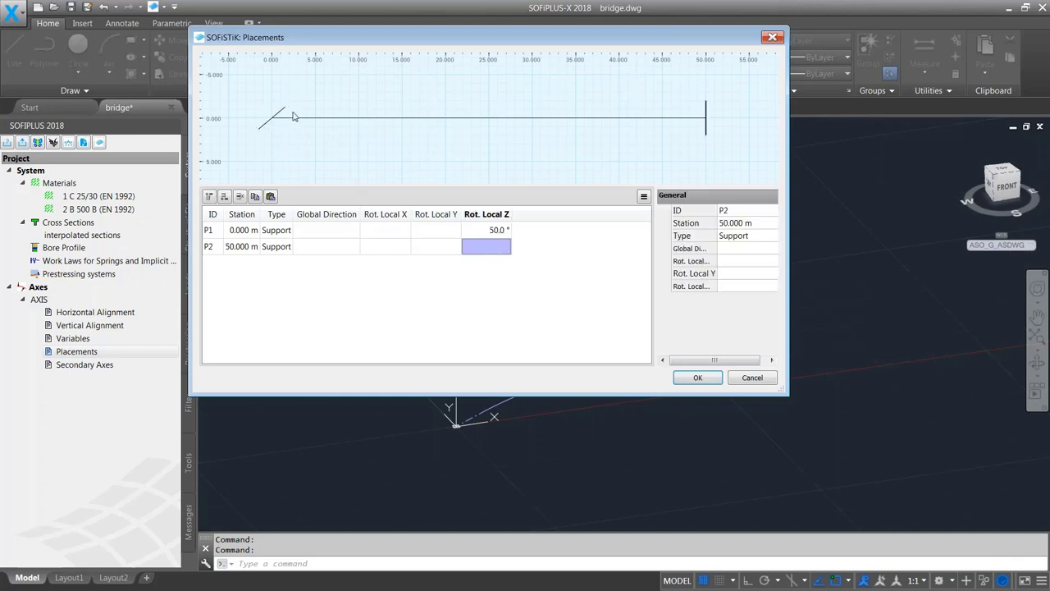
click(700, 378)
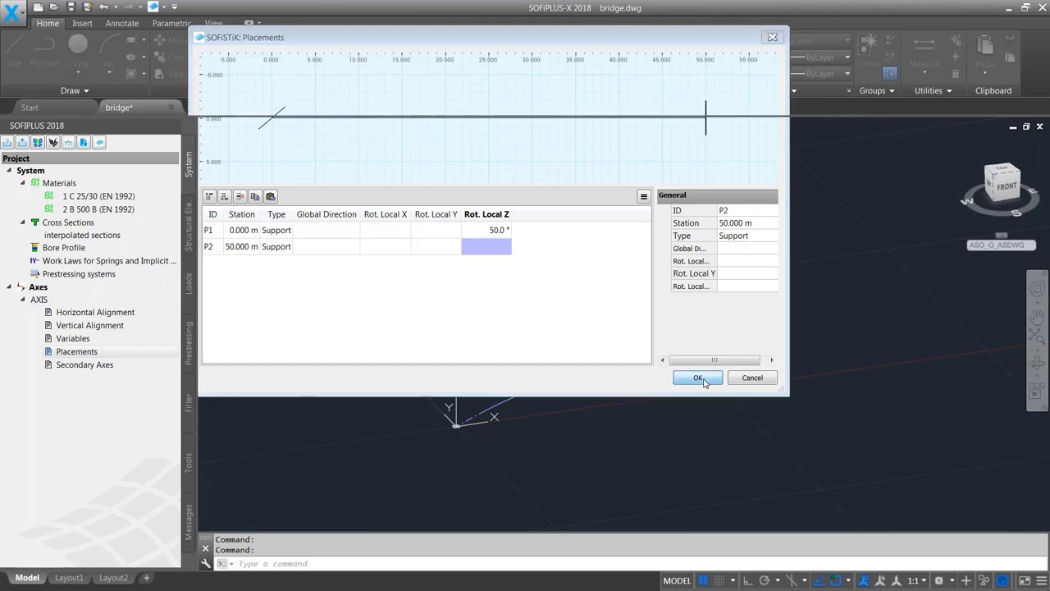
Examine the support placements in 3D and view the start placement P1 in the Cross Members Editor, leaving the editor when done.
shift+middle_drag(563, 399, 552, 429)
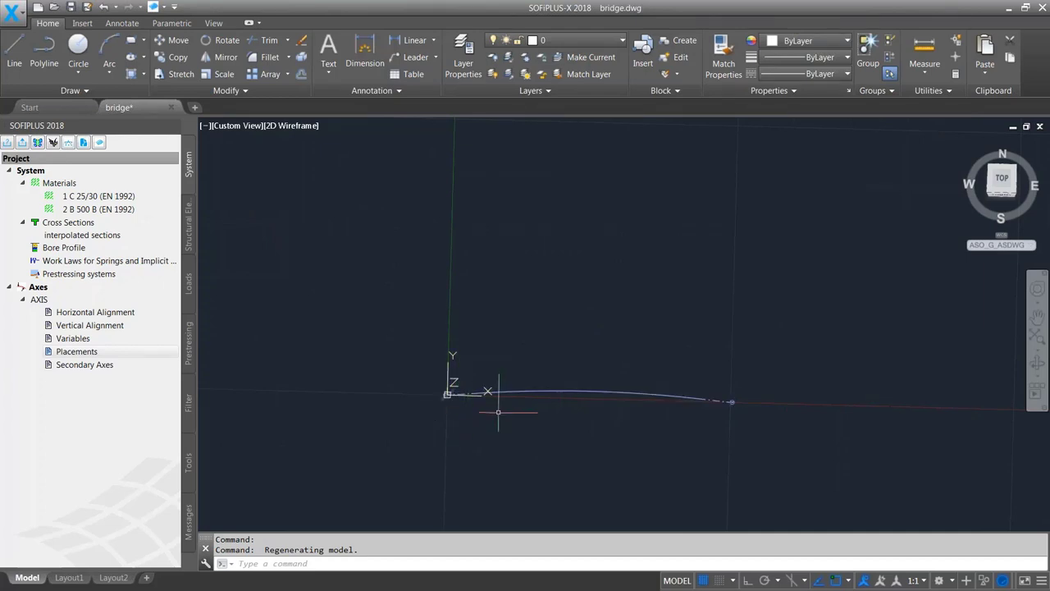
shift+middle_drag(584, 396, 546, 298)
scroll(448, 433, up, 2)
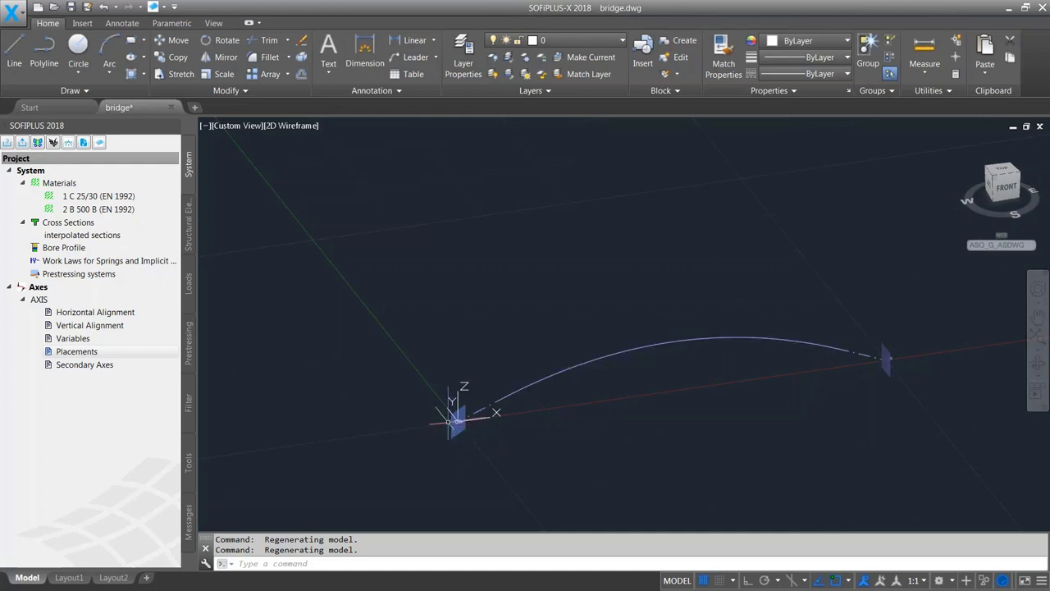
scroll(447, 418, up, 5)
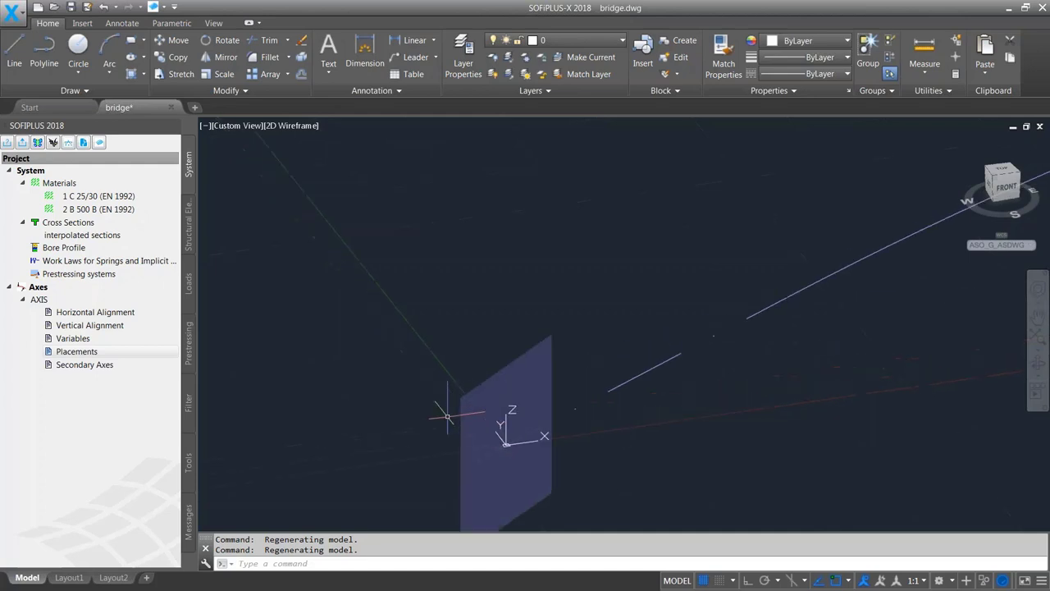
double_click(480, 383)
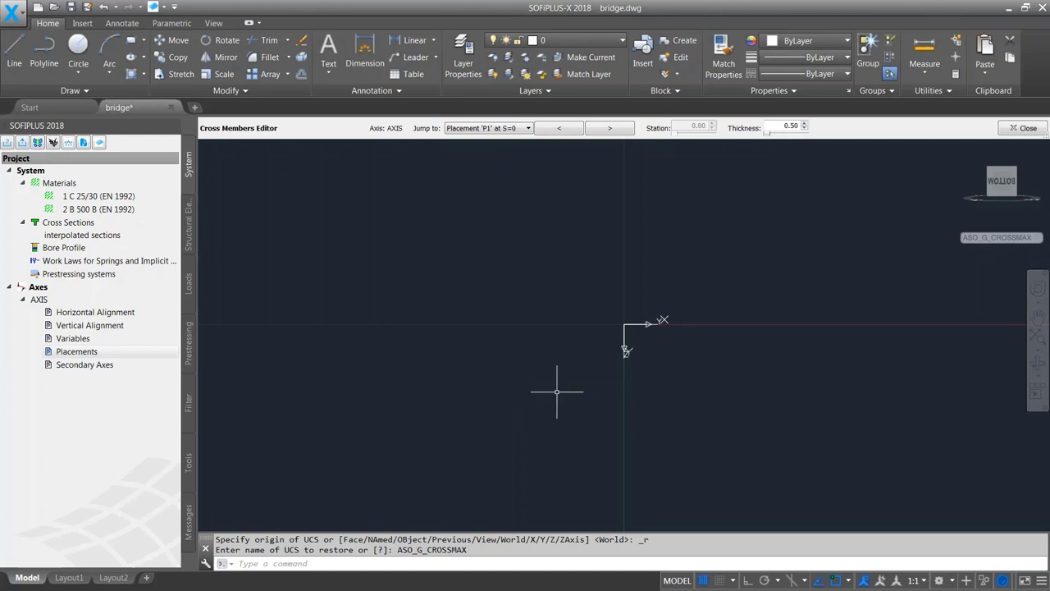
click(1024, 128)
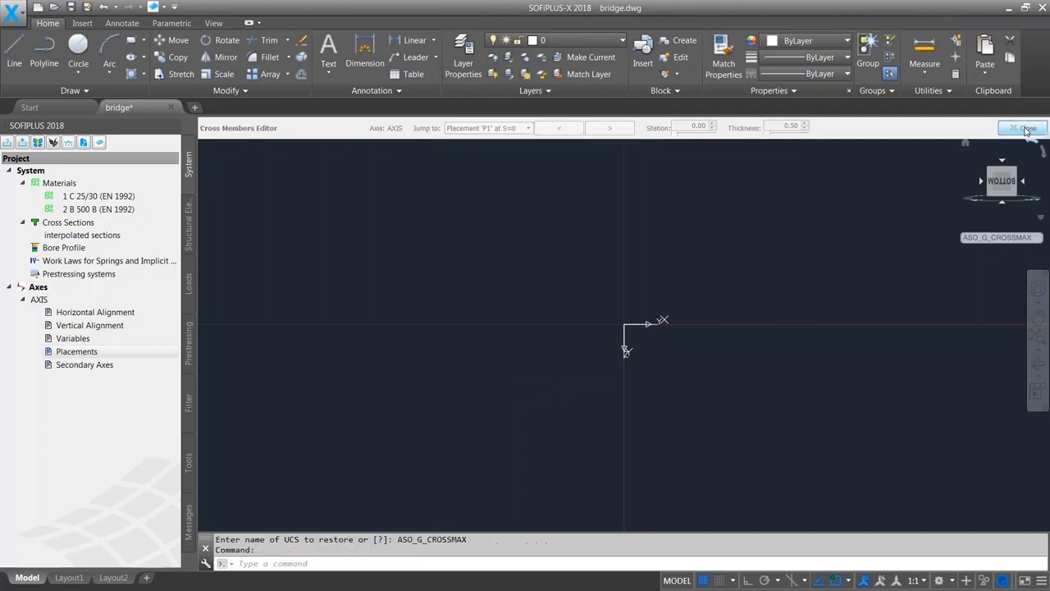
click(86, 364)
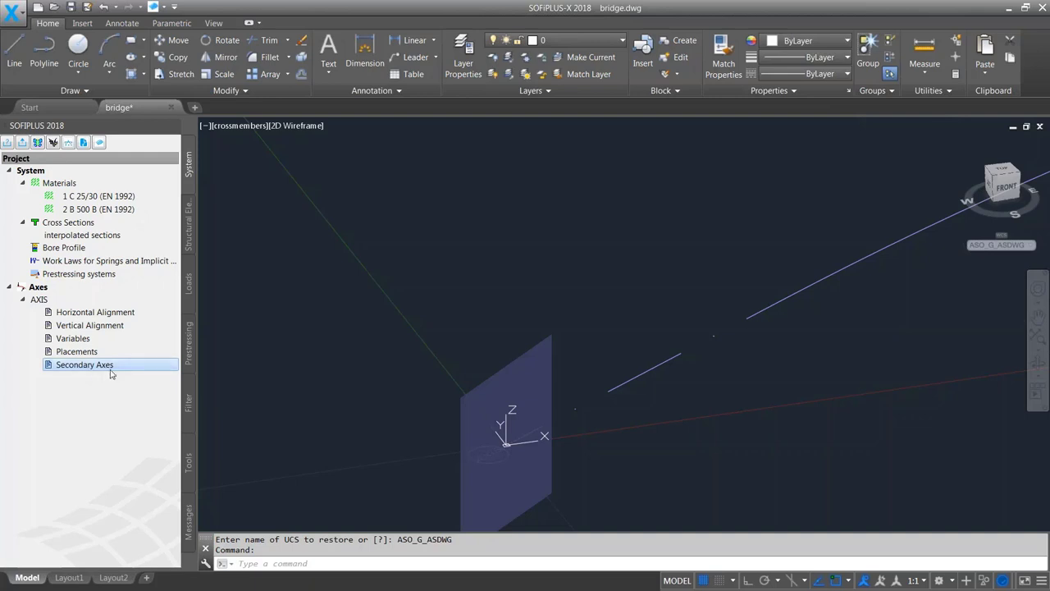
right_click(91, 369)
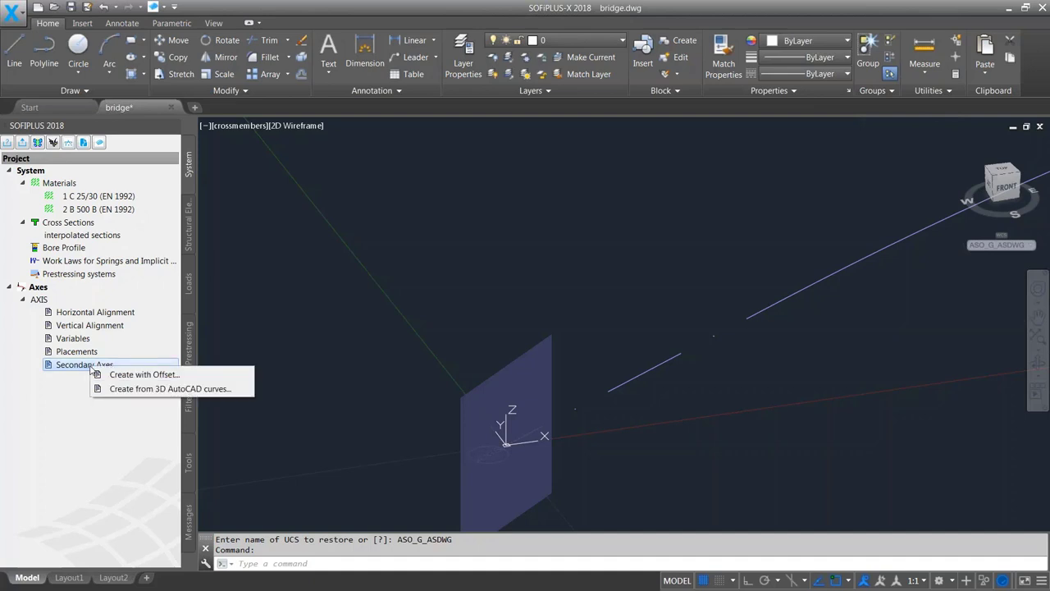
click(144, 374)
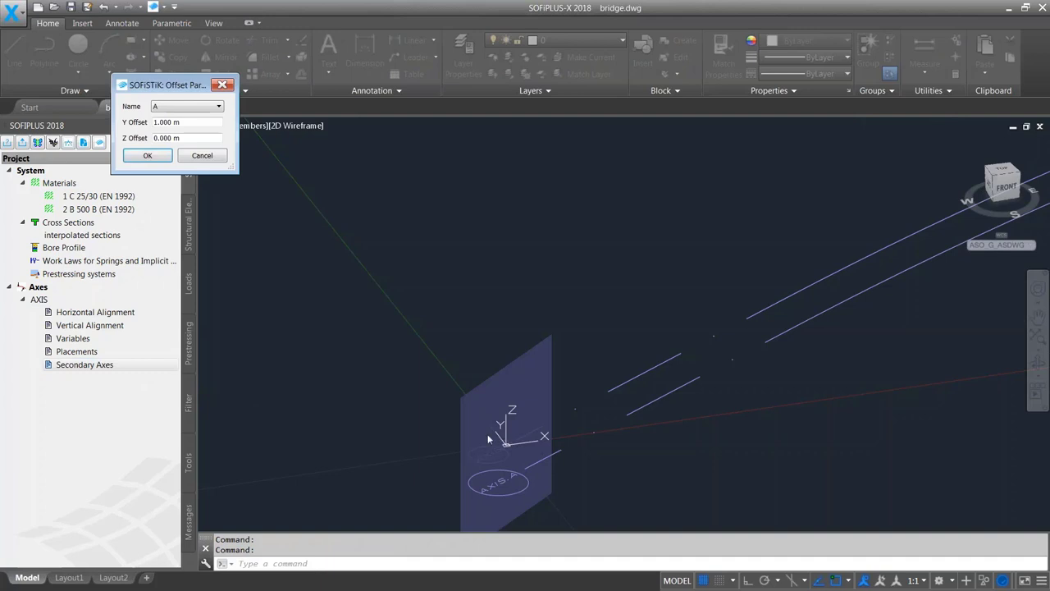
click(206, 156)
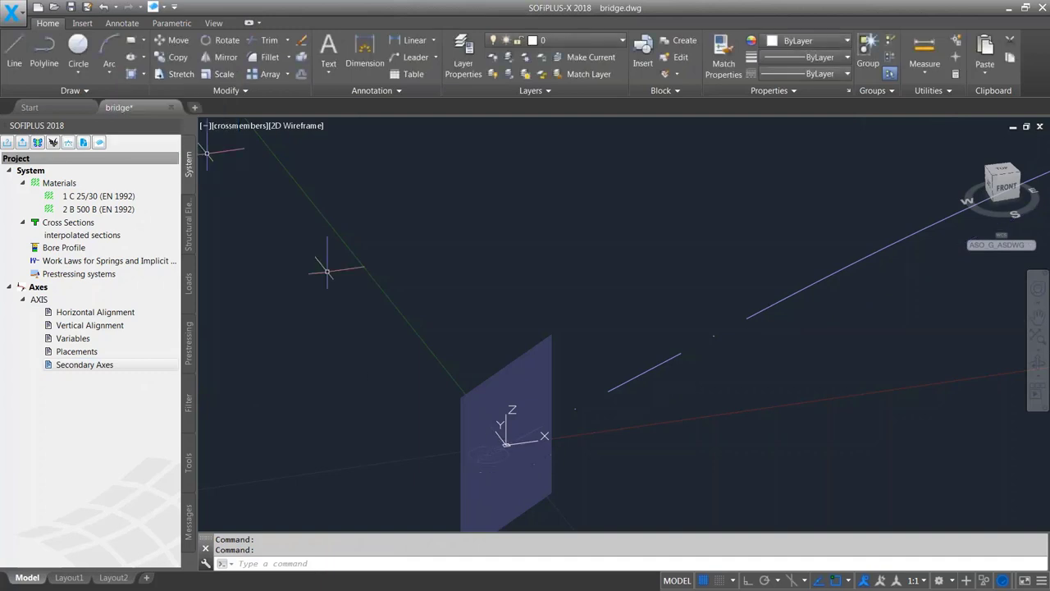
Import the axis AXIS from the database AXES template.cdb in the Bridge Templates folder, replacing the existing elements.
scroll(391, 304, down, 3)
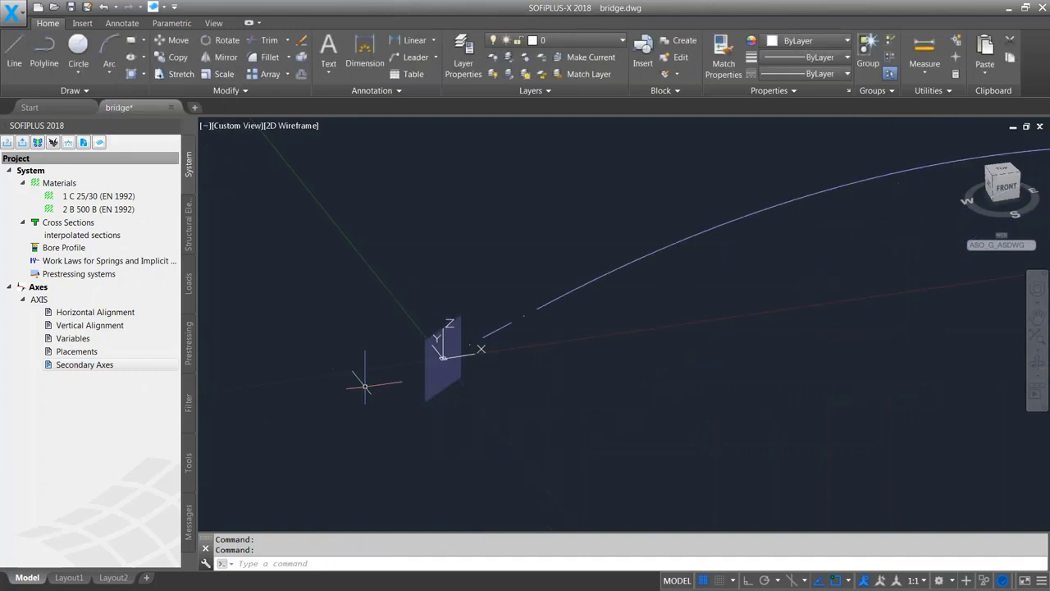
click(99, 367)
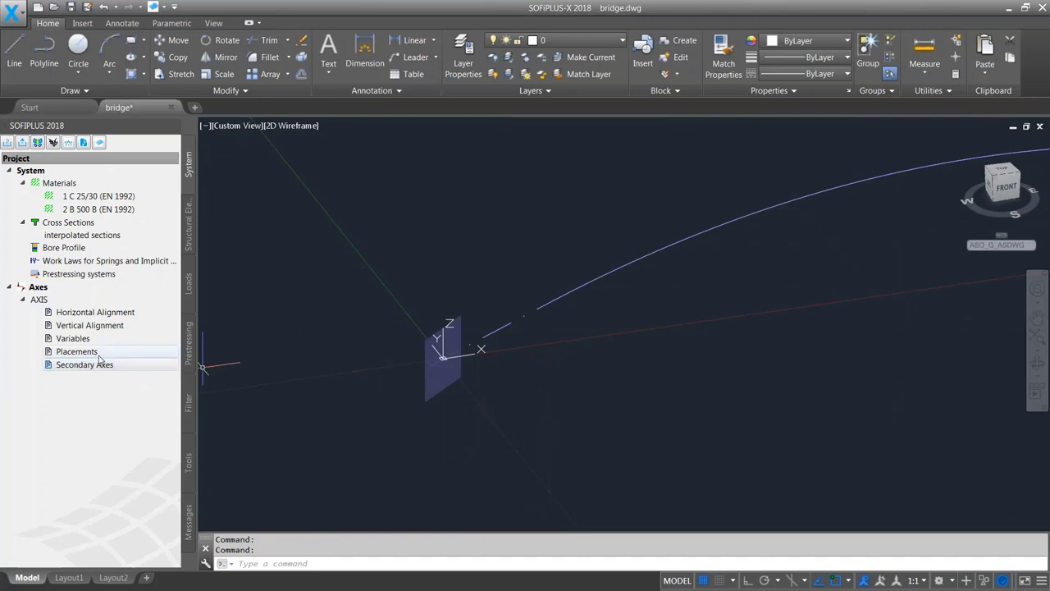
right_click(39, 287)
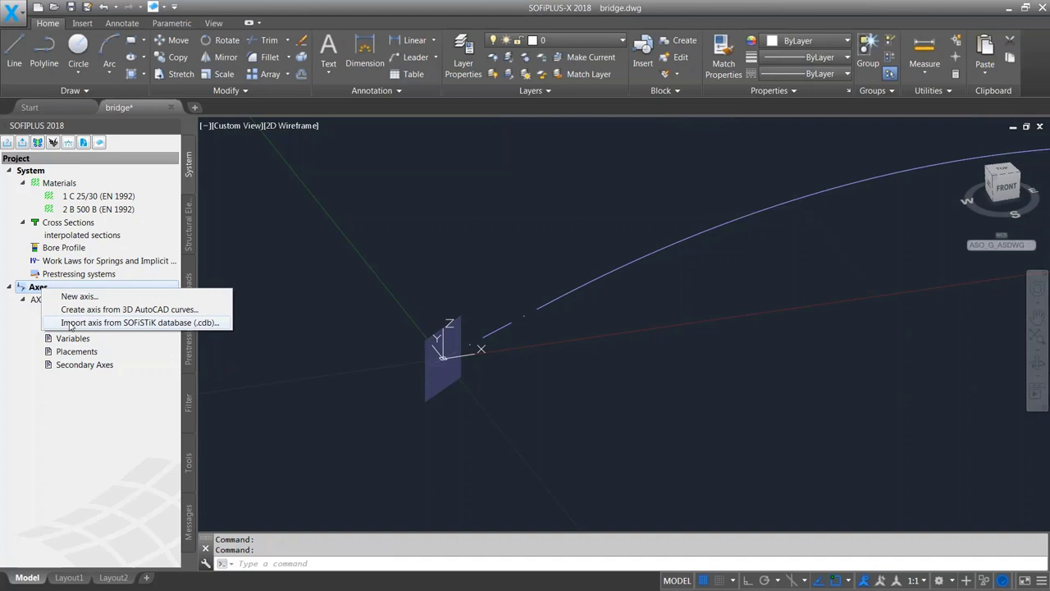
click(71, 323)
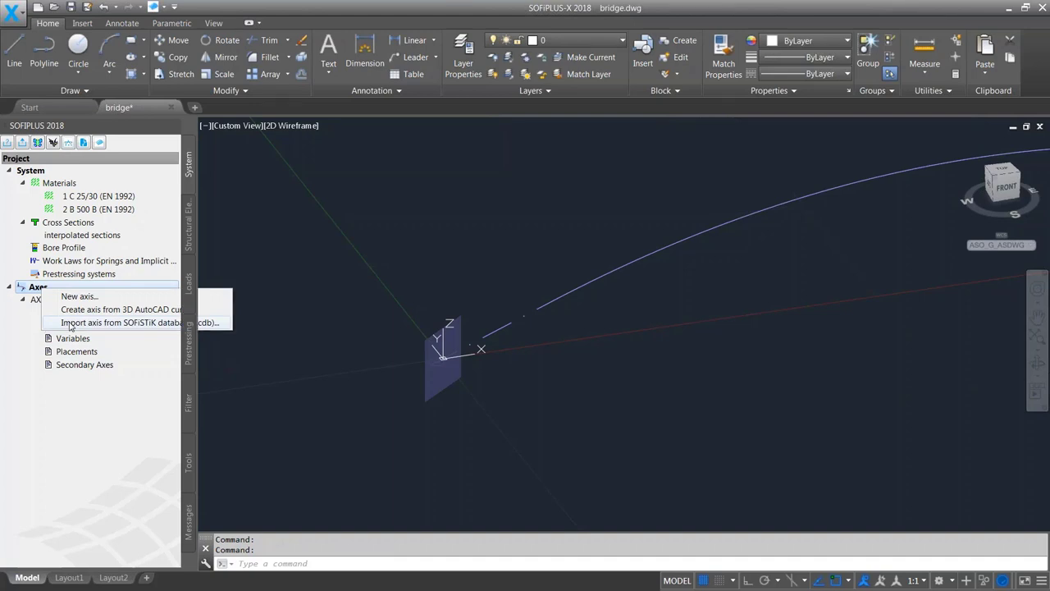
click(576, 96)
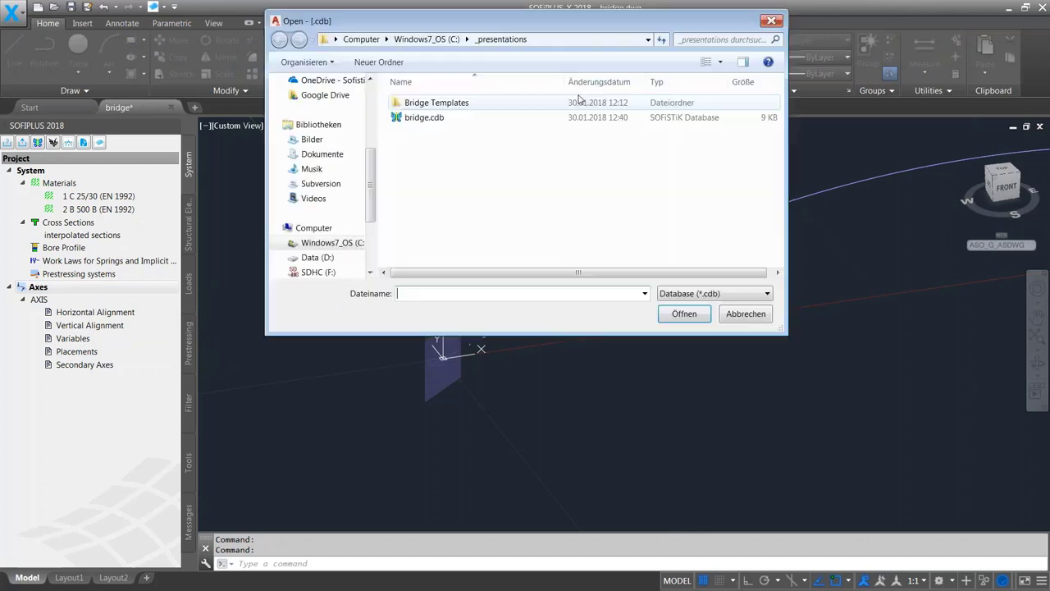
double_click(435, 105)
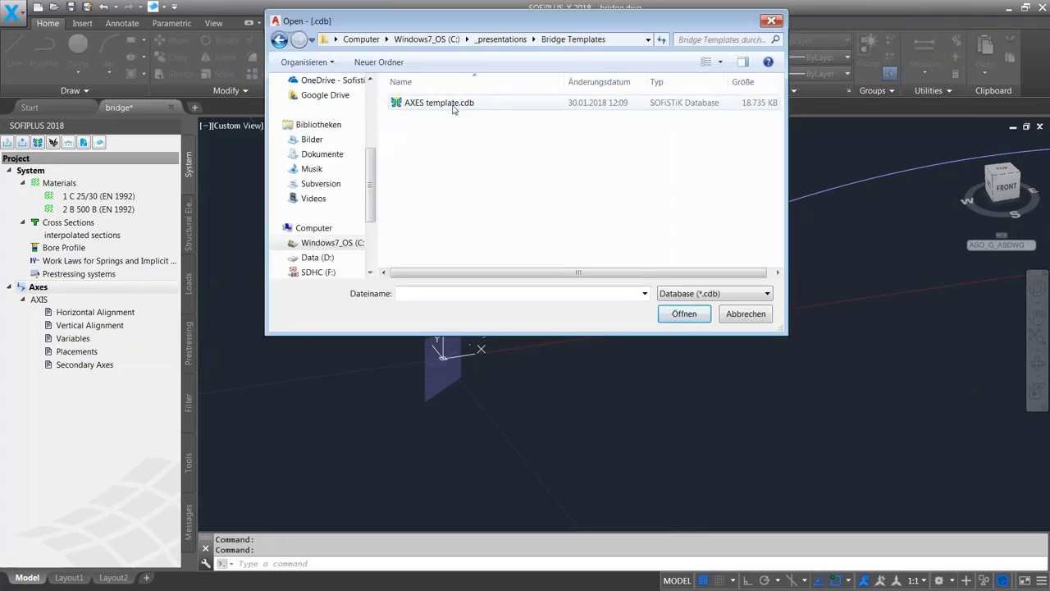
click(439, 103)
click(686, 314)
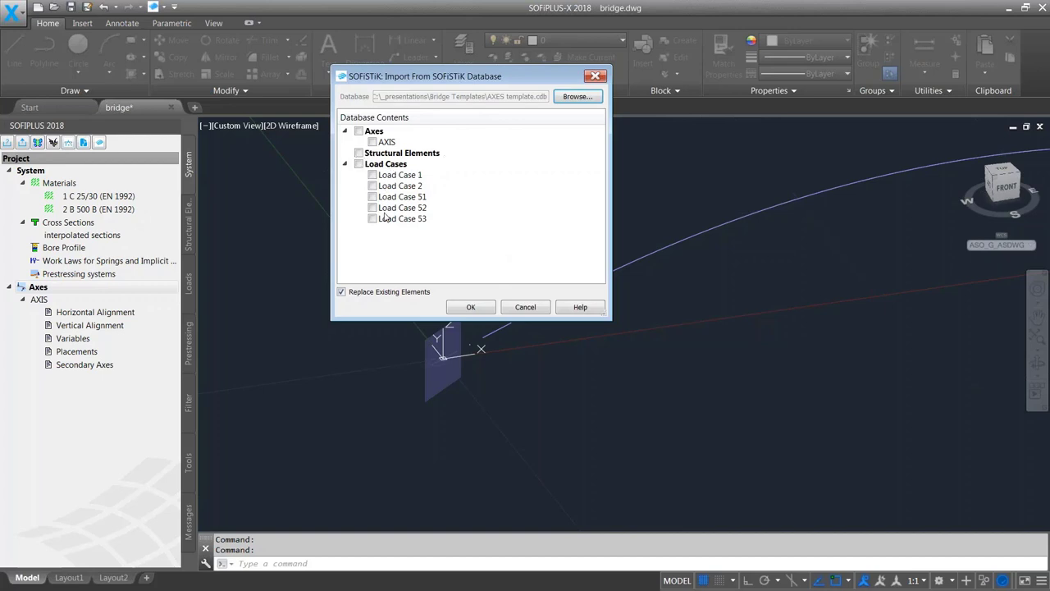
click(372, 143)
click(472, 308)
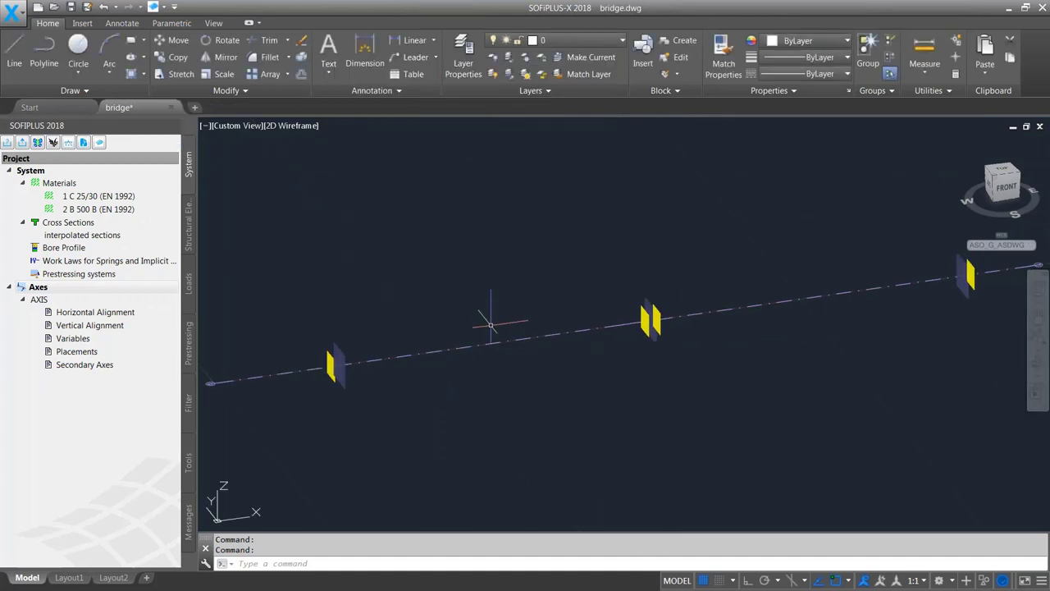
Examine the imported axis in 3D and review its variables and placements, leaving both dialogs without changes.
scroll(343, 355, down, 2)
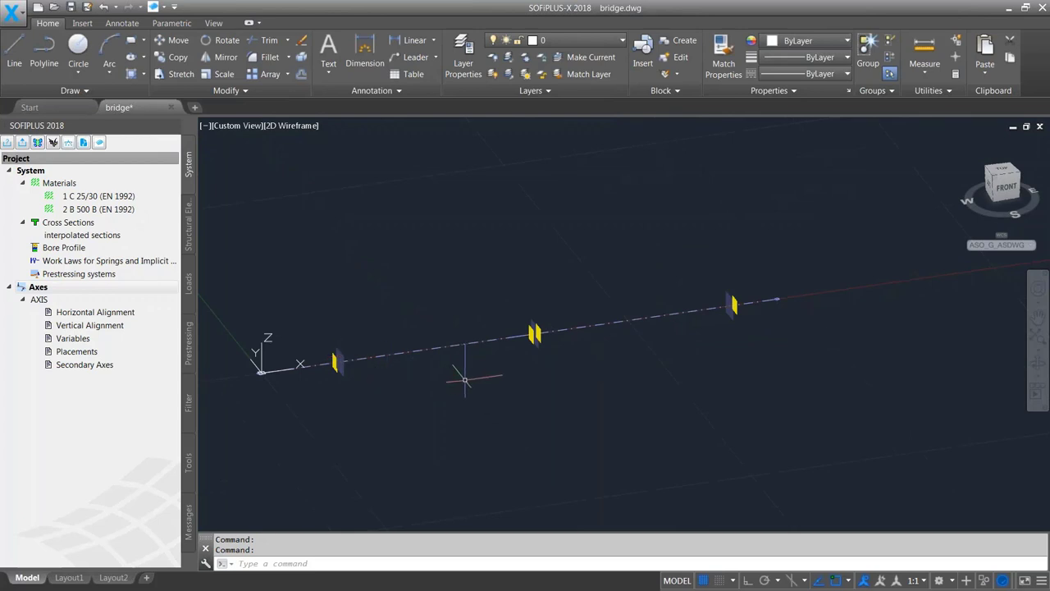
click(90, 339)
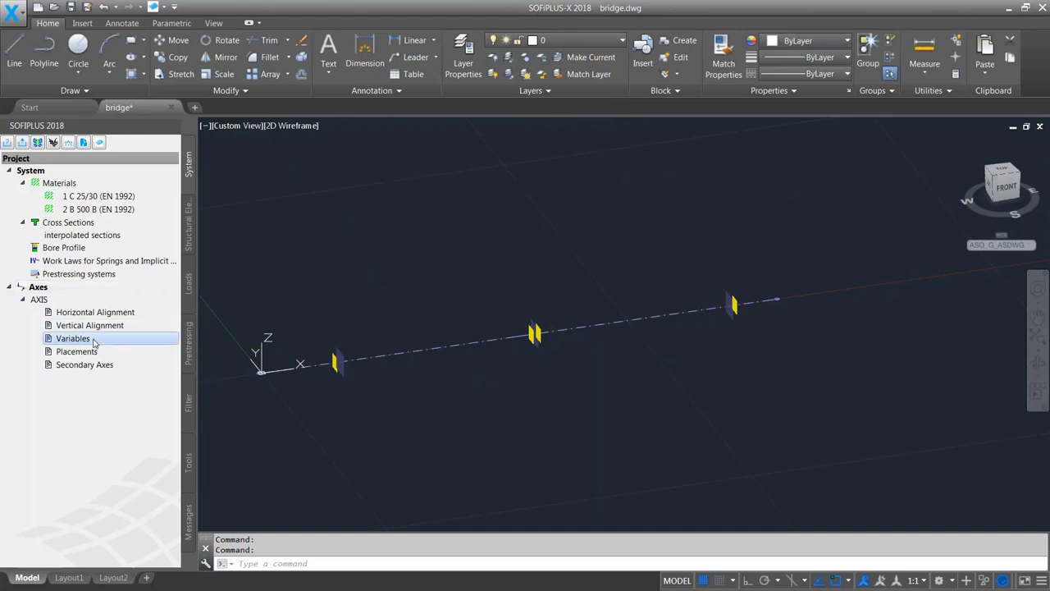
double_click(95, 343)
mouse_move(790, 338)
mouse_down()
mouse_move(791, 371)
mouse_move(793, 329)
mouse_up()
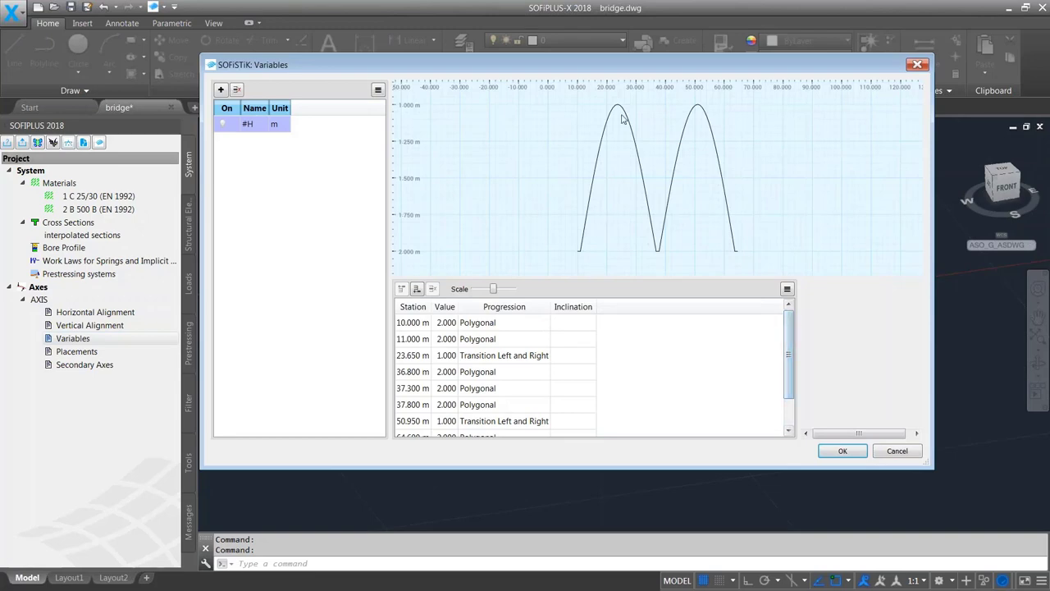
click(893, 453)
click(78, 353)
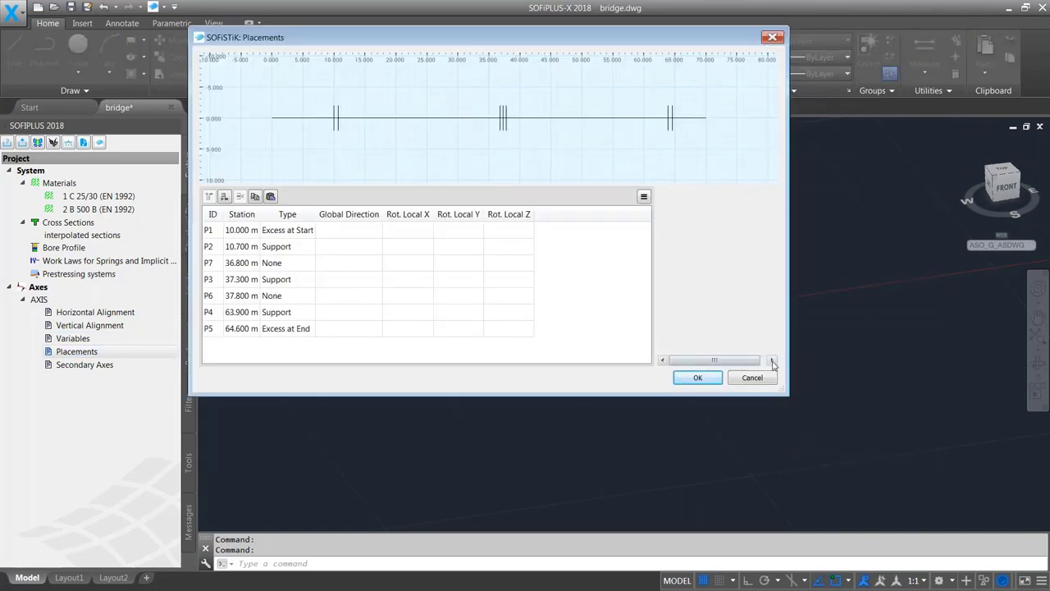
click(754, 377)
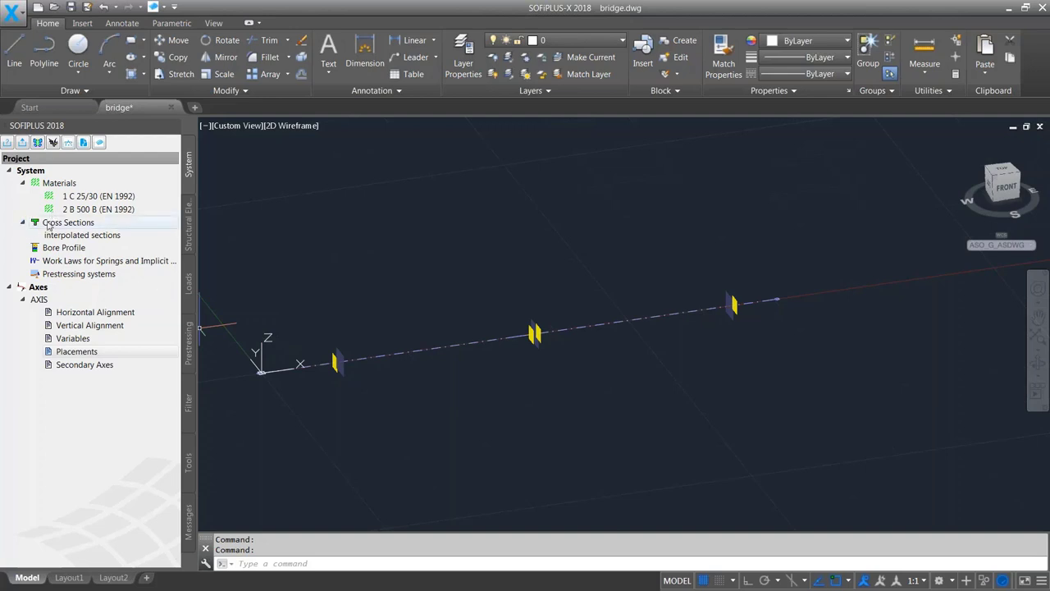
Create a new reinforced concrete solid cross section named CS01.
right_click(48, 226)
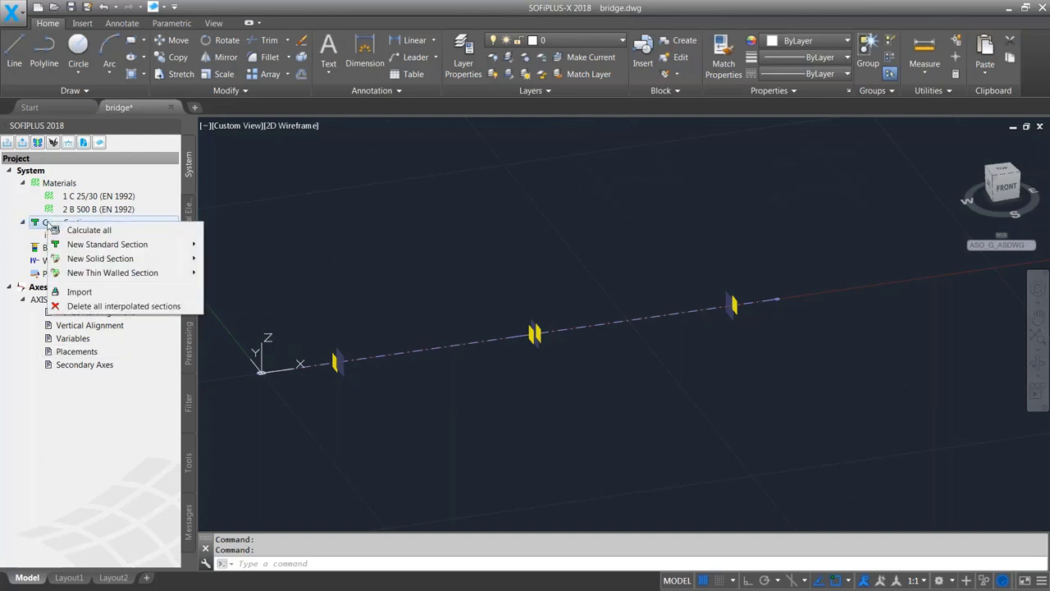
mouse_move(132, 262)
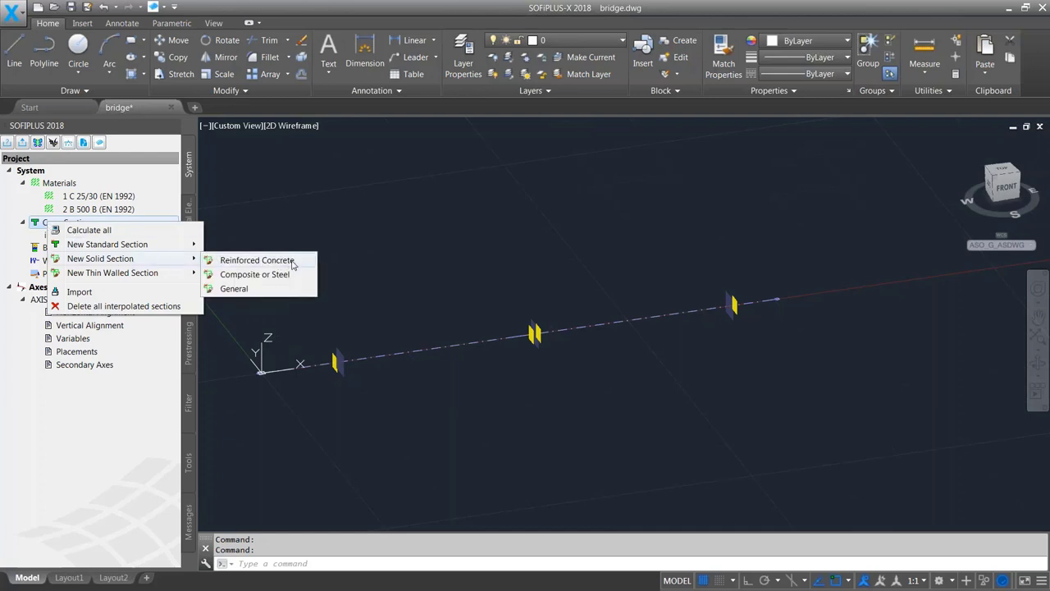
click(293, 261)
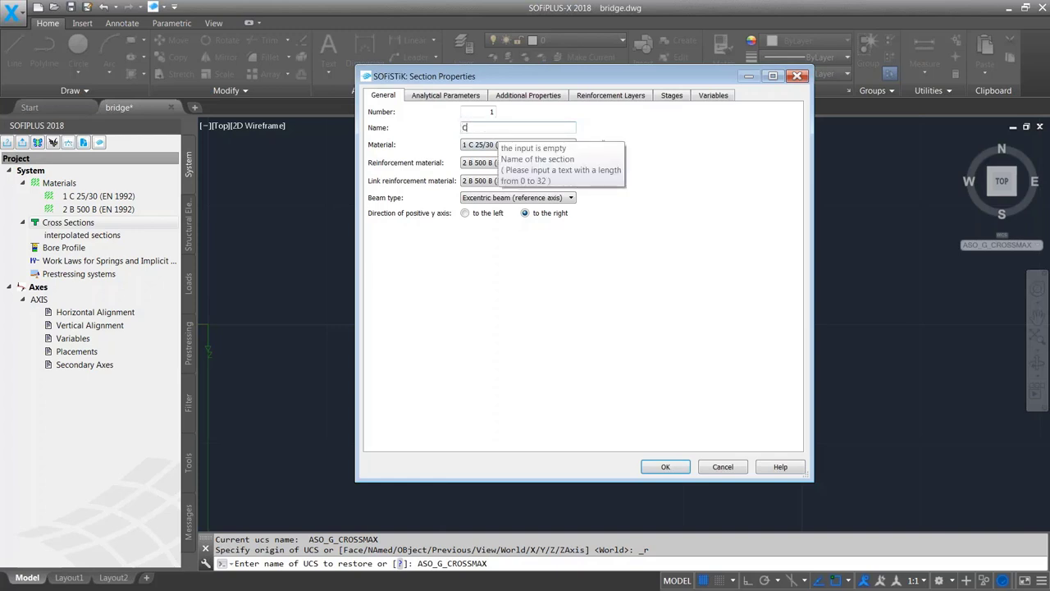
text(S01)
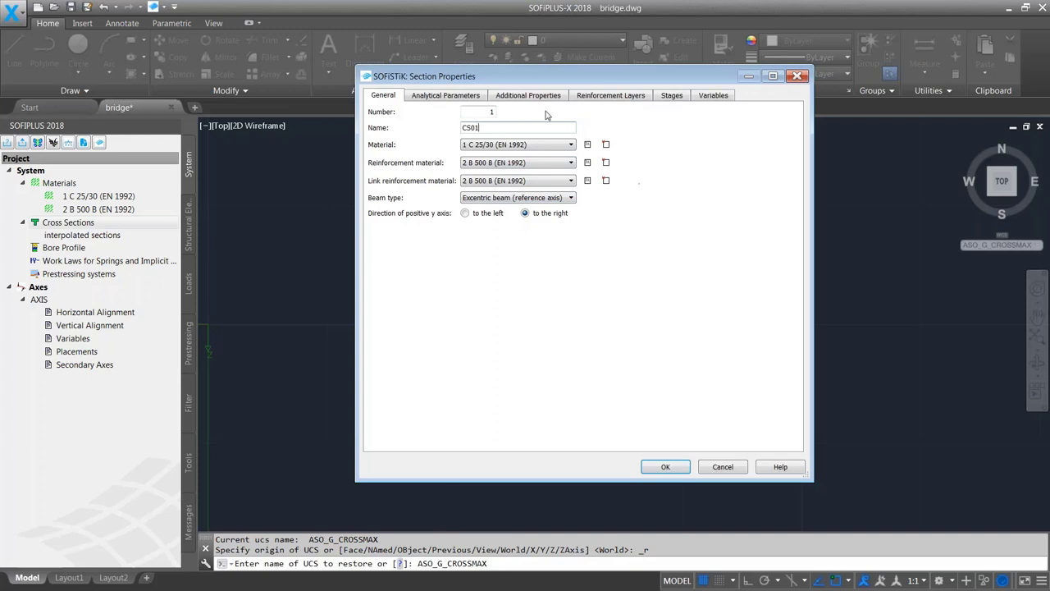
Review the analytical parameters, additional properties, reinforcement layers and construction stages of section CS01.
click(436, 99)
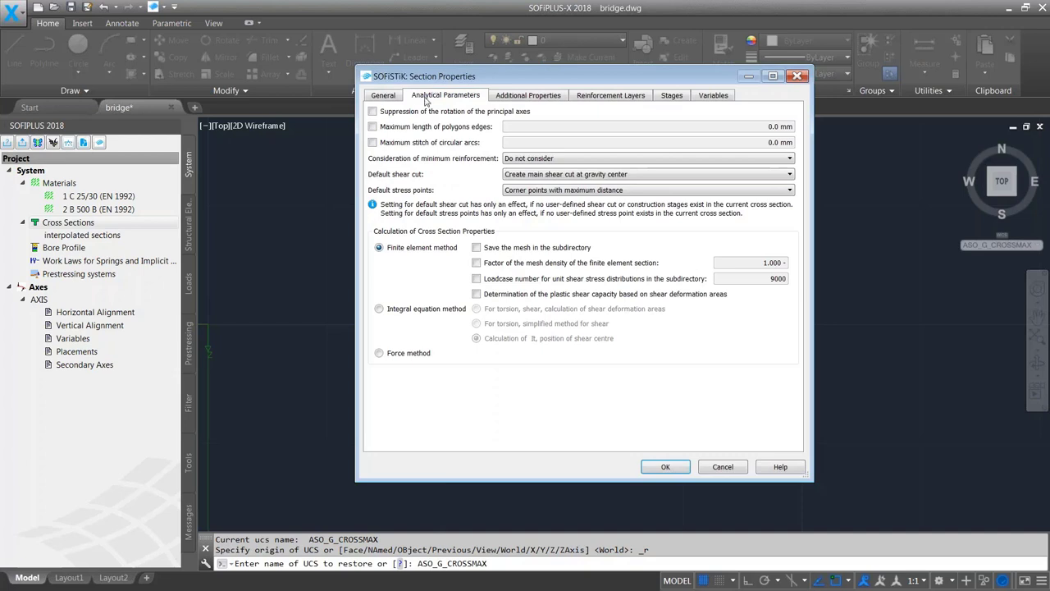
click(523, 99)
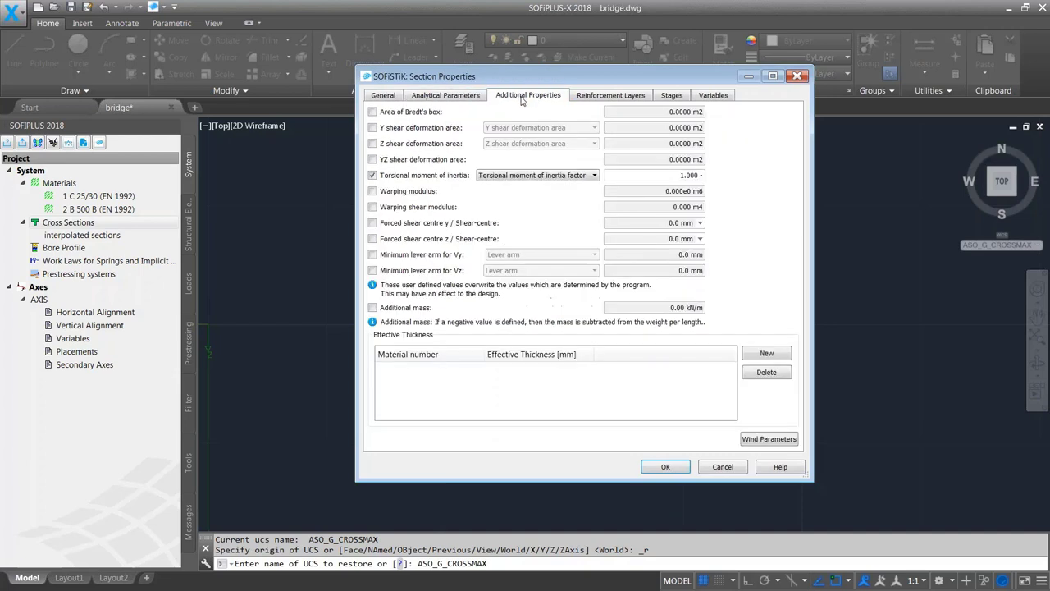
click(608, 97)
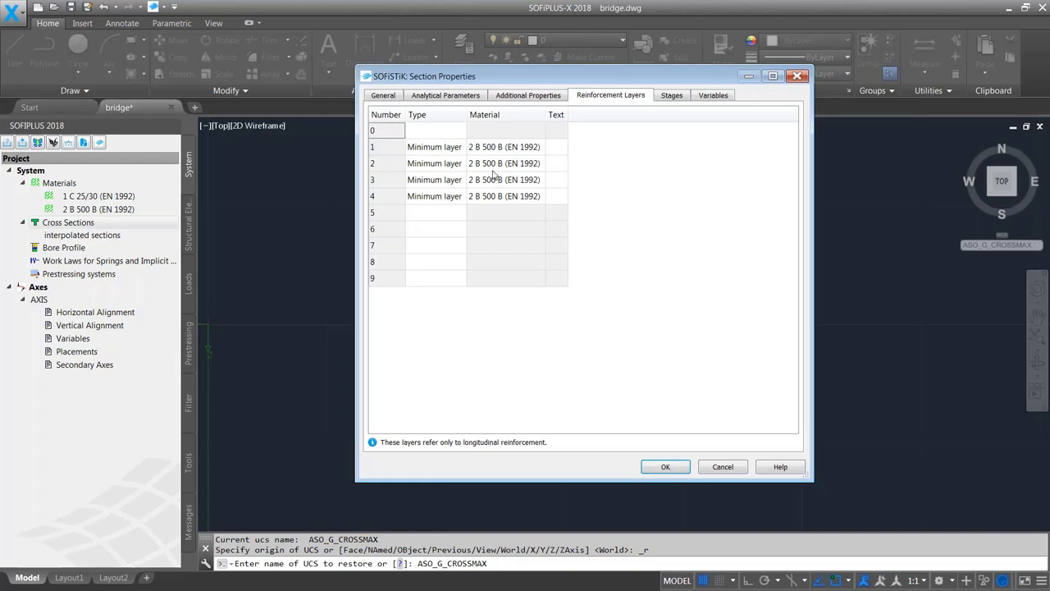
click(678, 98)
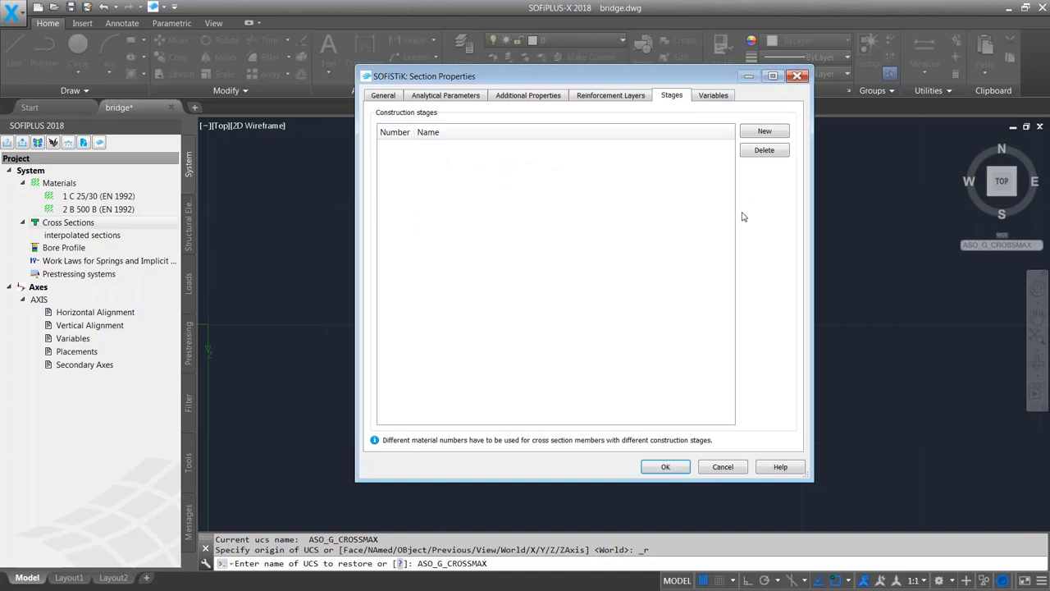
Import the variable #H from the axis AXIS into section CS01 and accept the section properties.
click(721, 99)
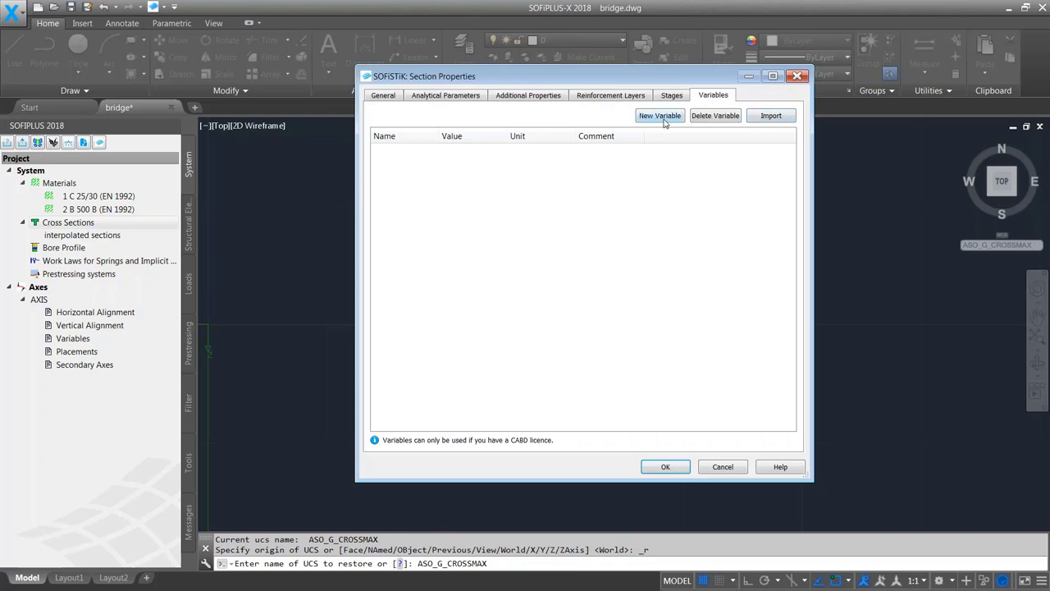
click(771, 115)
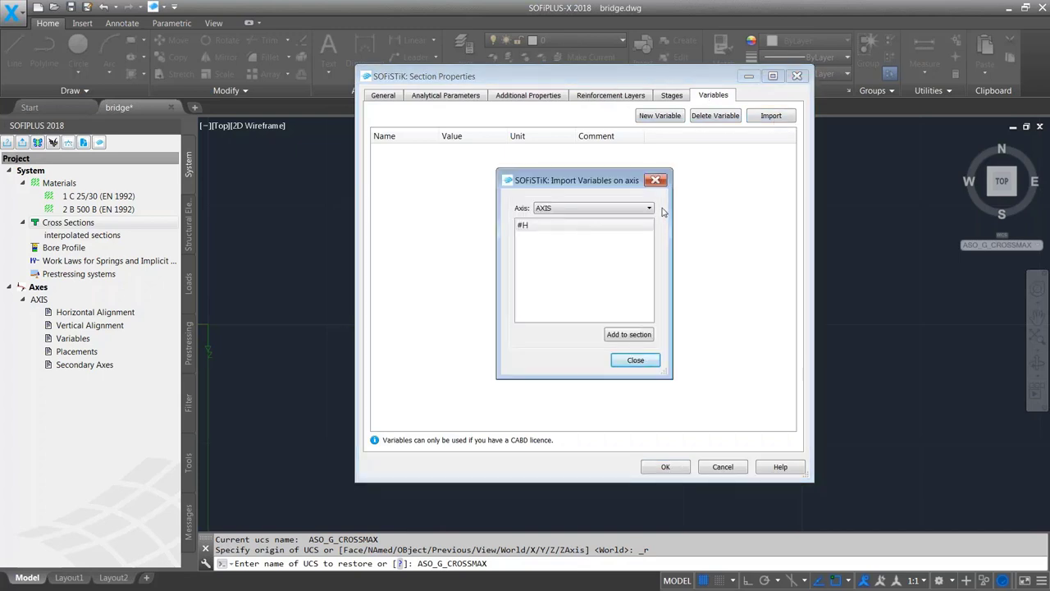
click(649, 210)
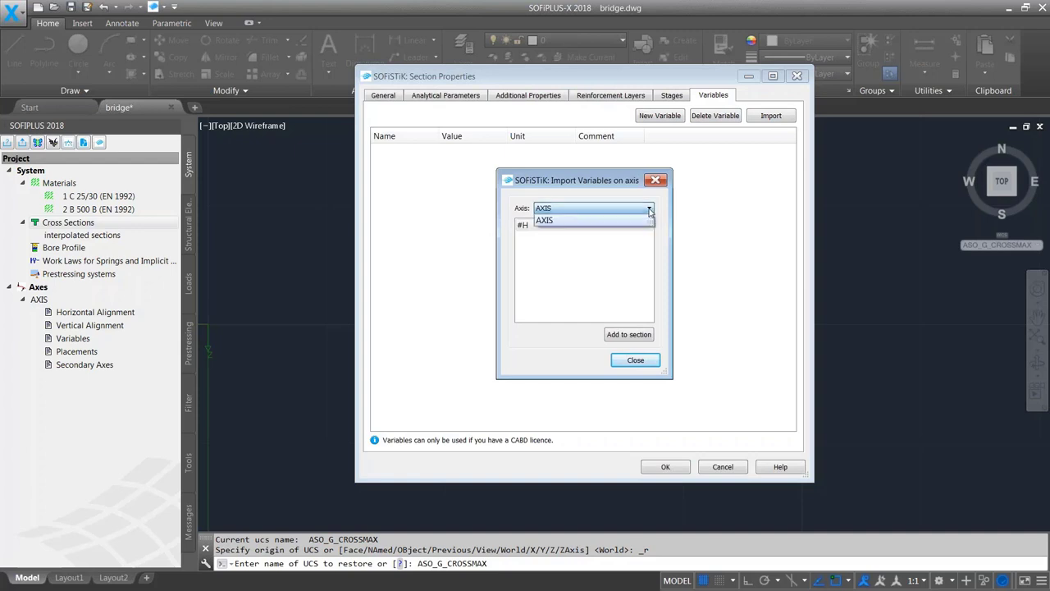
click(549, 222)
click(526, 225)
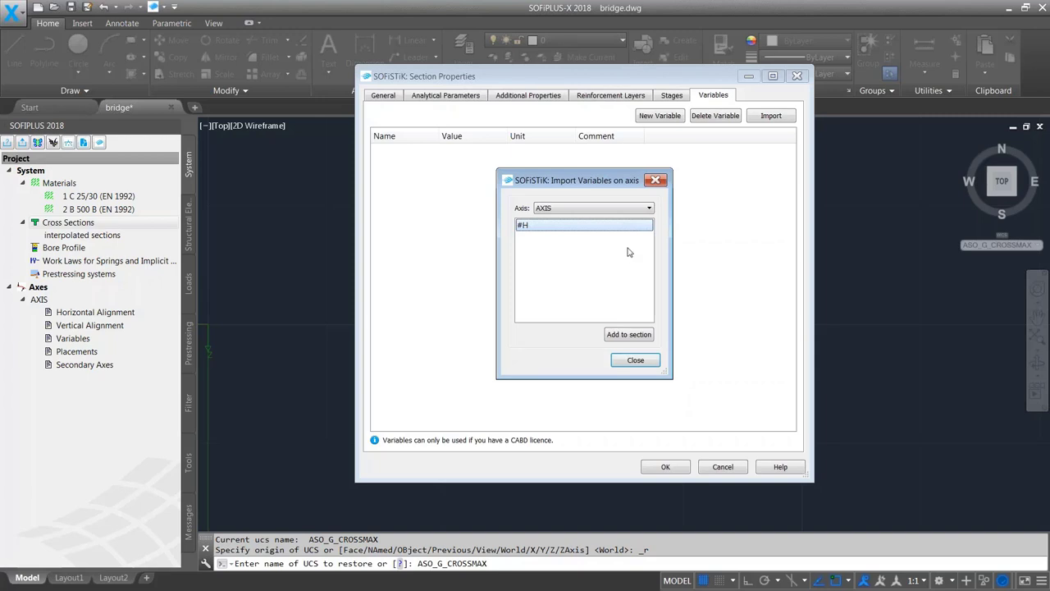
click(637, 336)
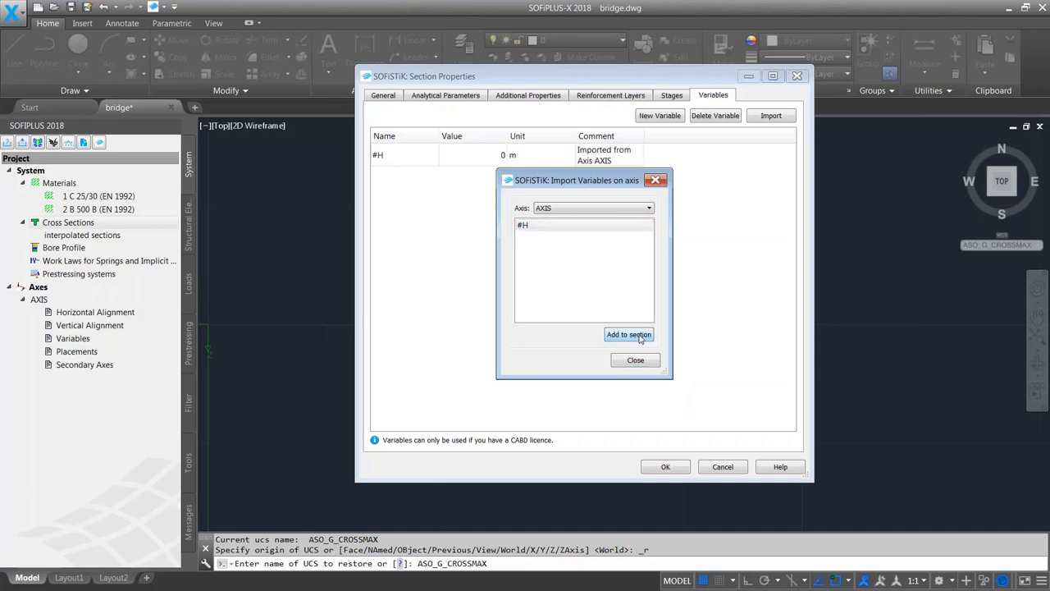
click(644, 361)
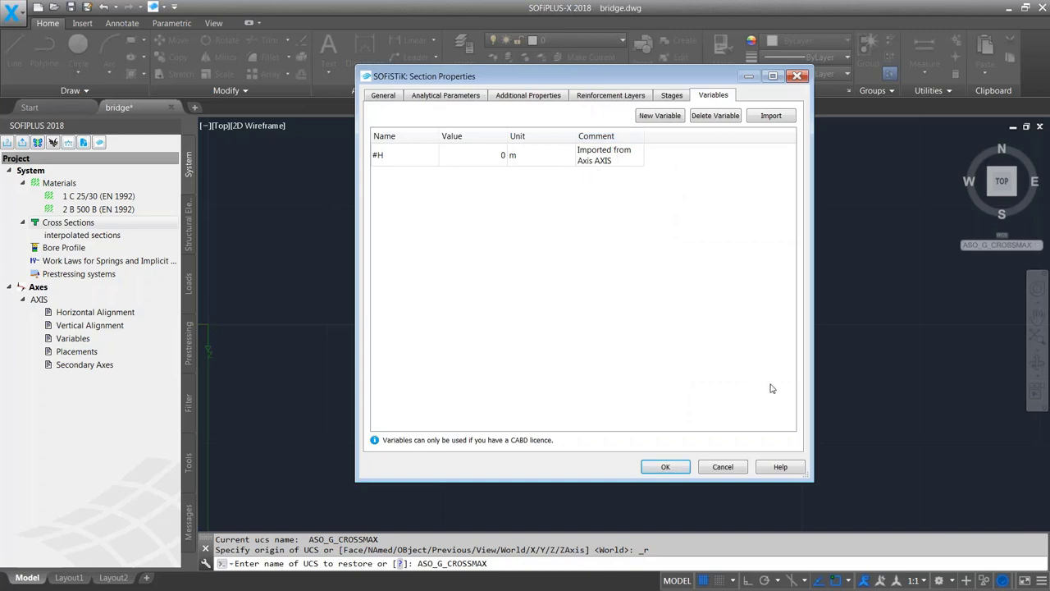
click(666, 467)
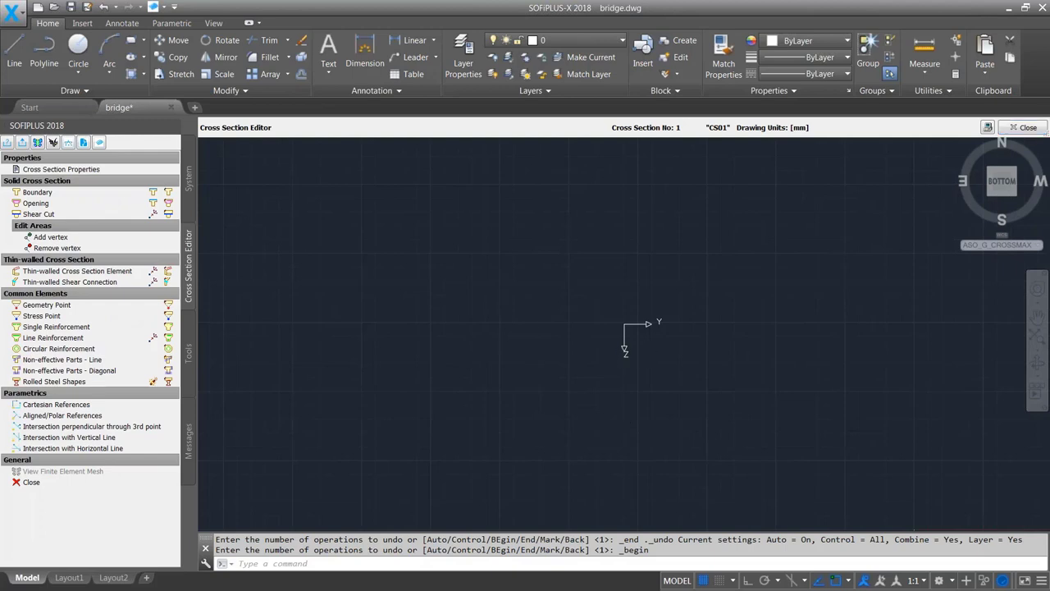
Insert the drawing Bridge Cross Section.dwg from the Bridge Templates folder into the Cross Section Editor at 0,0,0.
scroll(542, 324, down, 2)
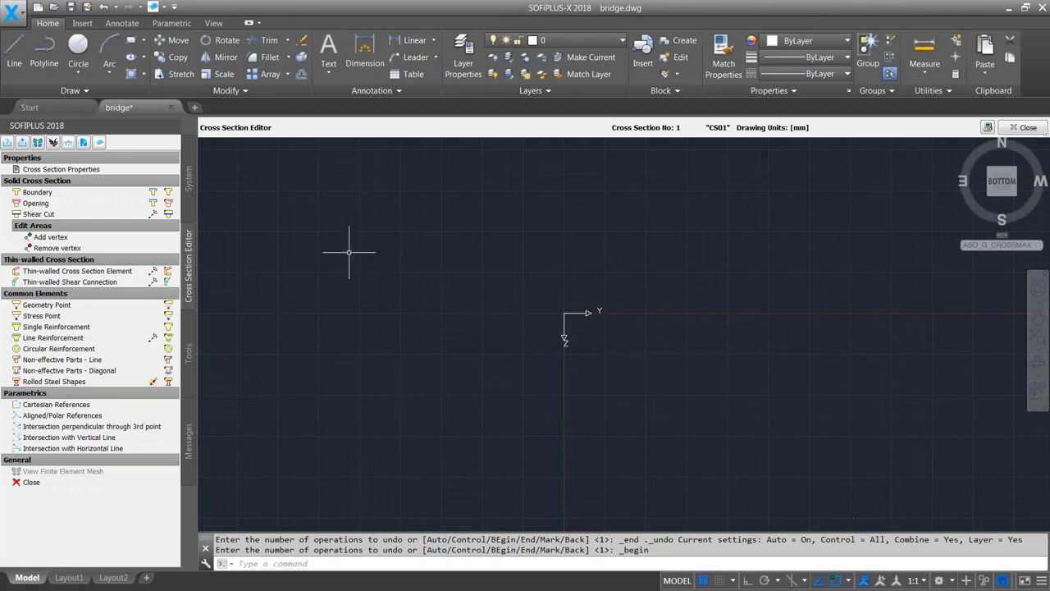
click(81, 23)
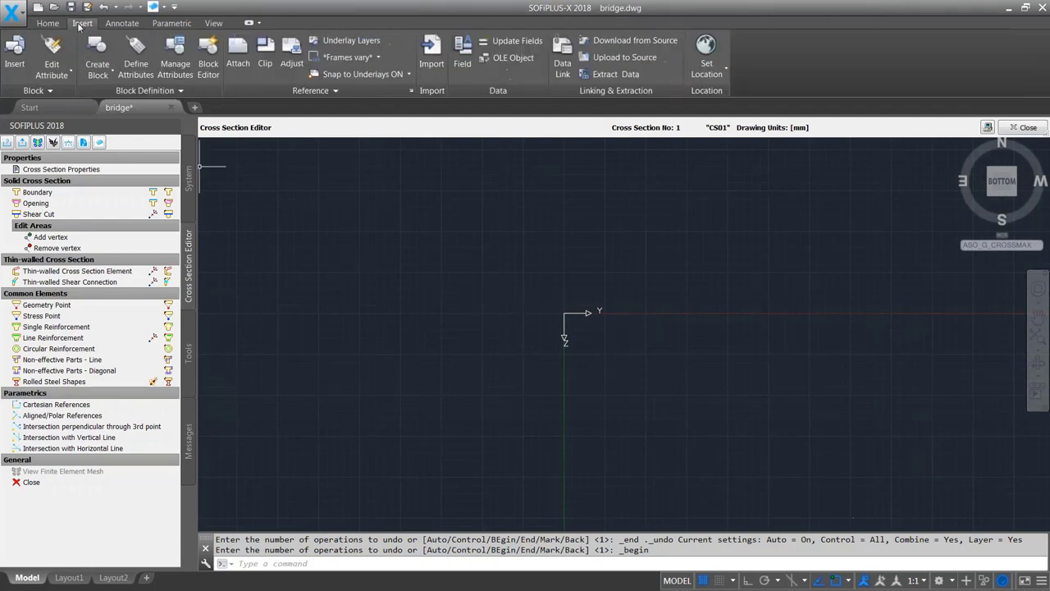
click(18, 49)
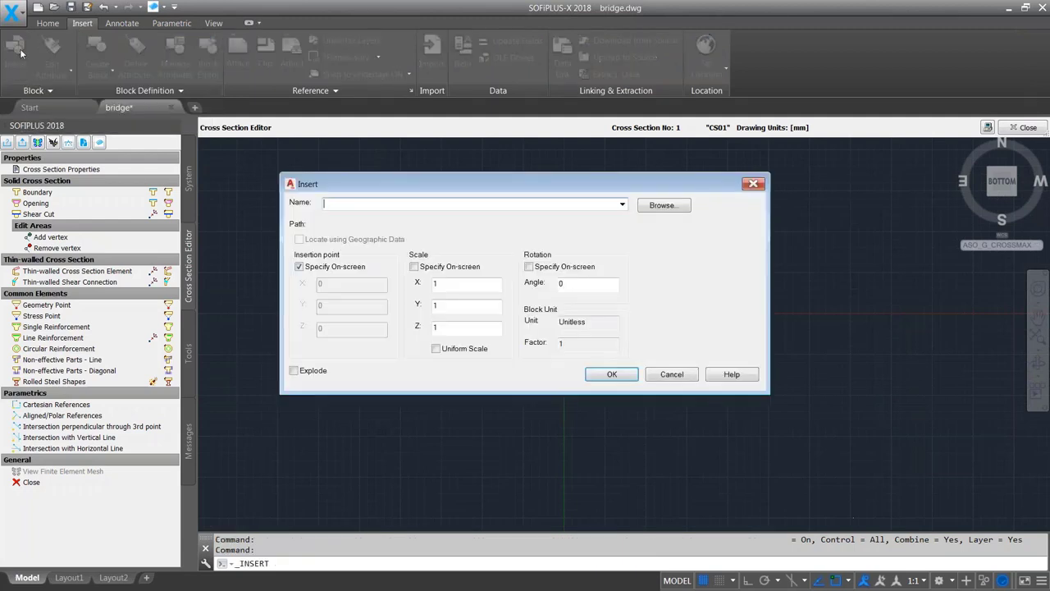
click(663, 205)
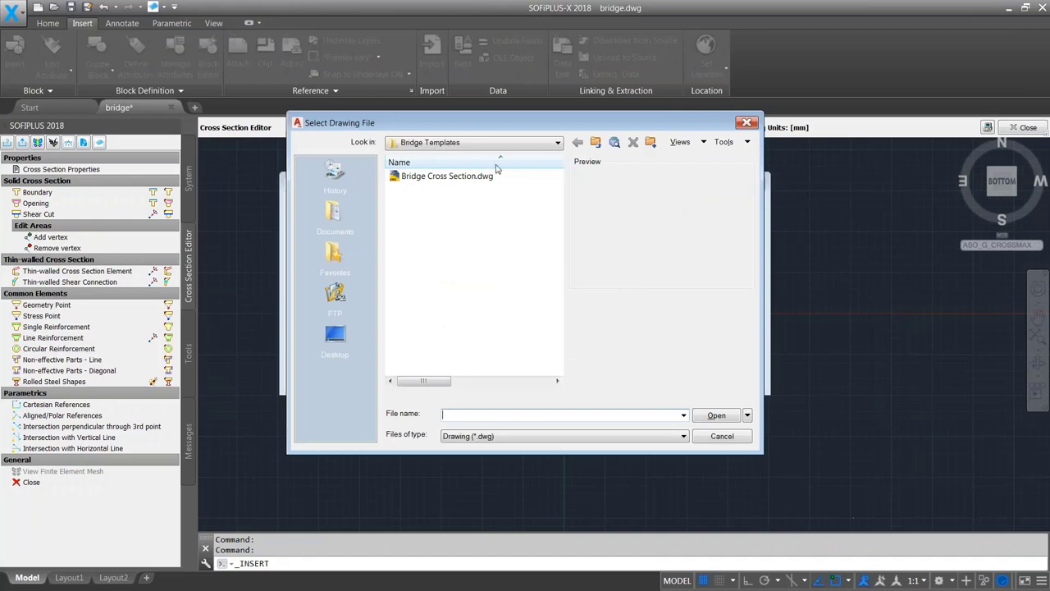
click(447, 175)
click(717, 415)
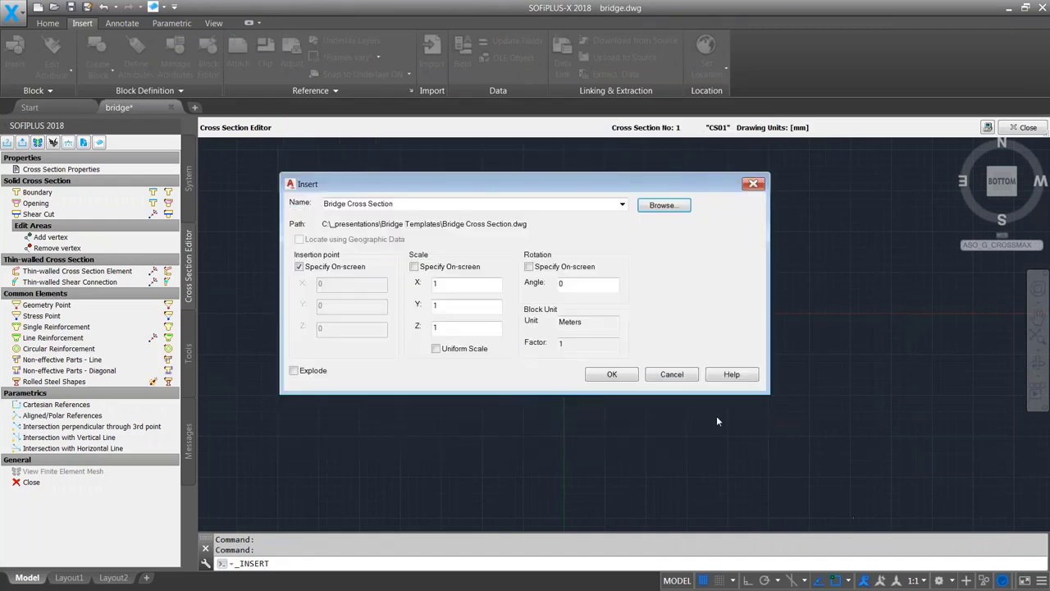
click(622, 380)
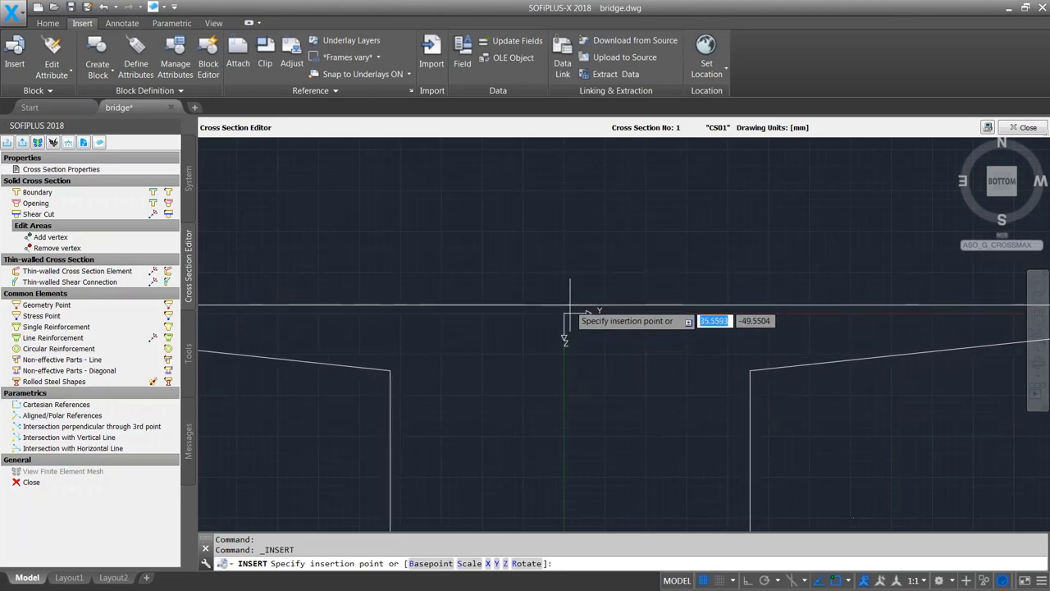
text(0,0,0)
key(Return)
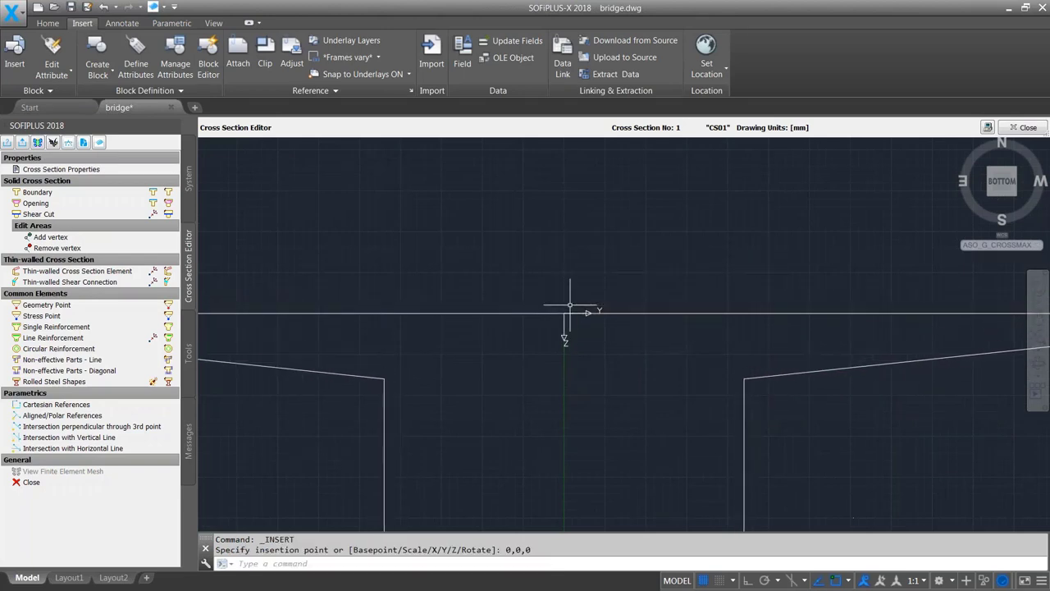
Measure the overall width of the inserted bridge deck outline between its two outer flange edges.
scroll(569, 305, down, 4)
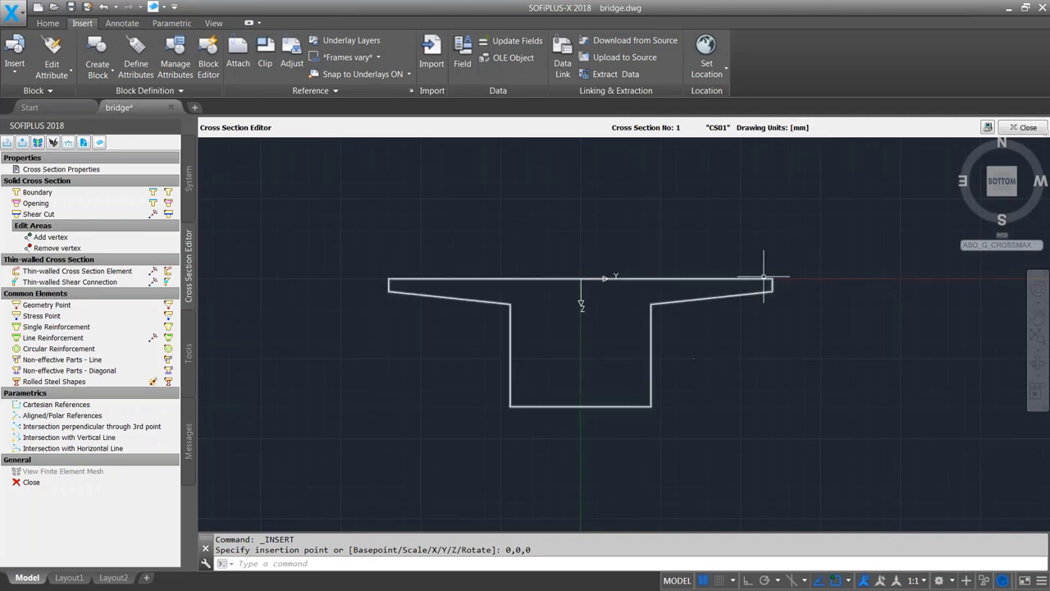
click(48, 24)
click(925, 51)
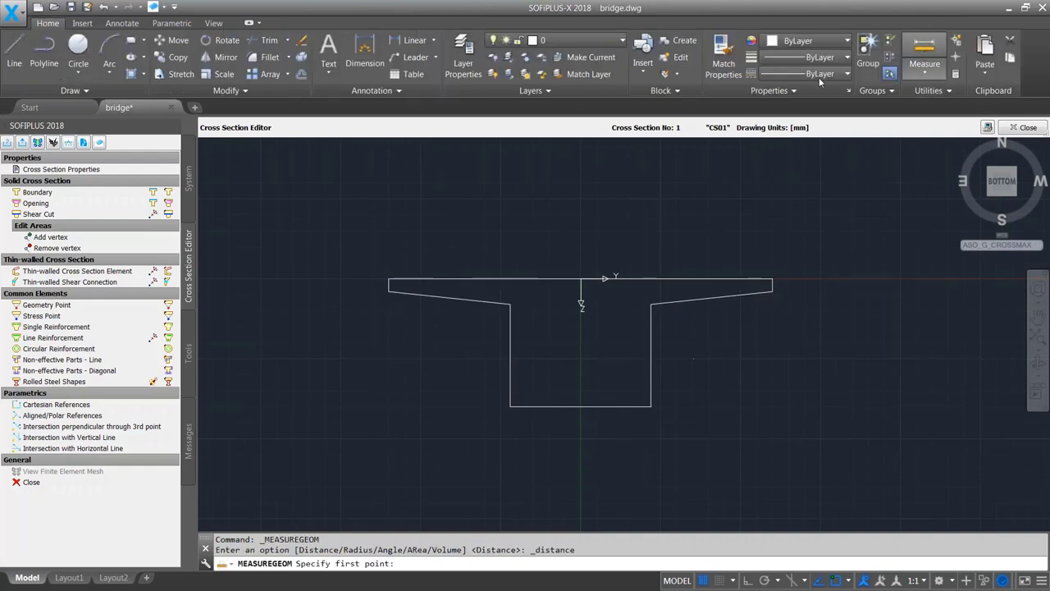
click(389, 291)
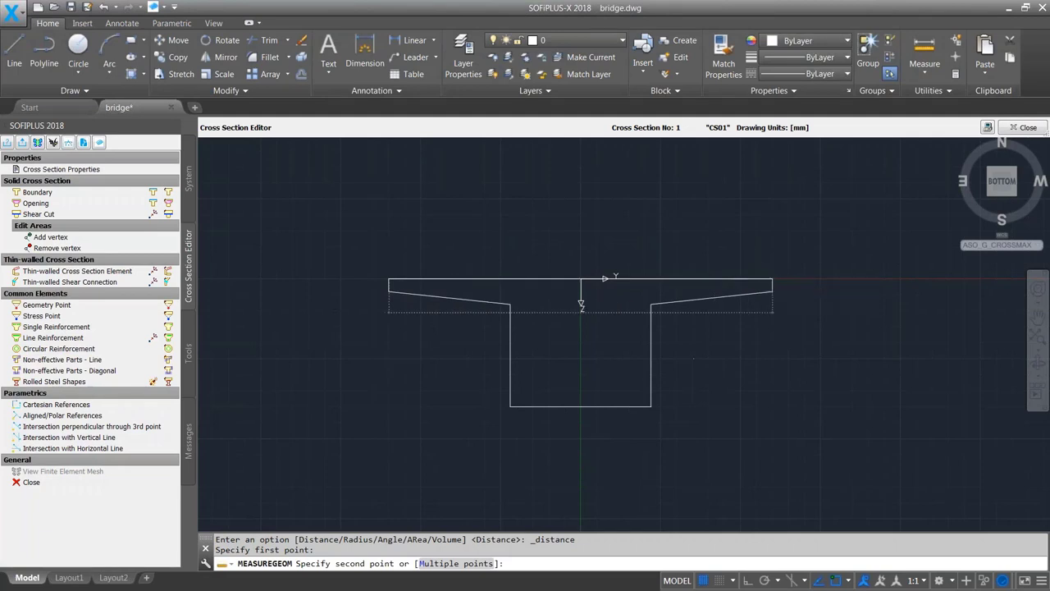
click(757, 279)
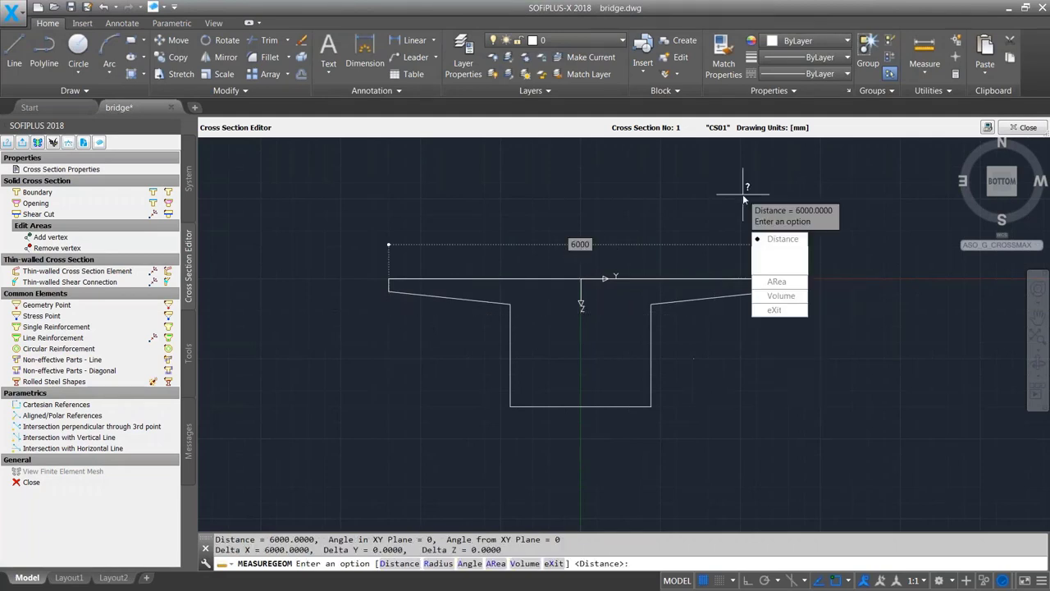
key(Escape)
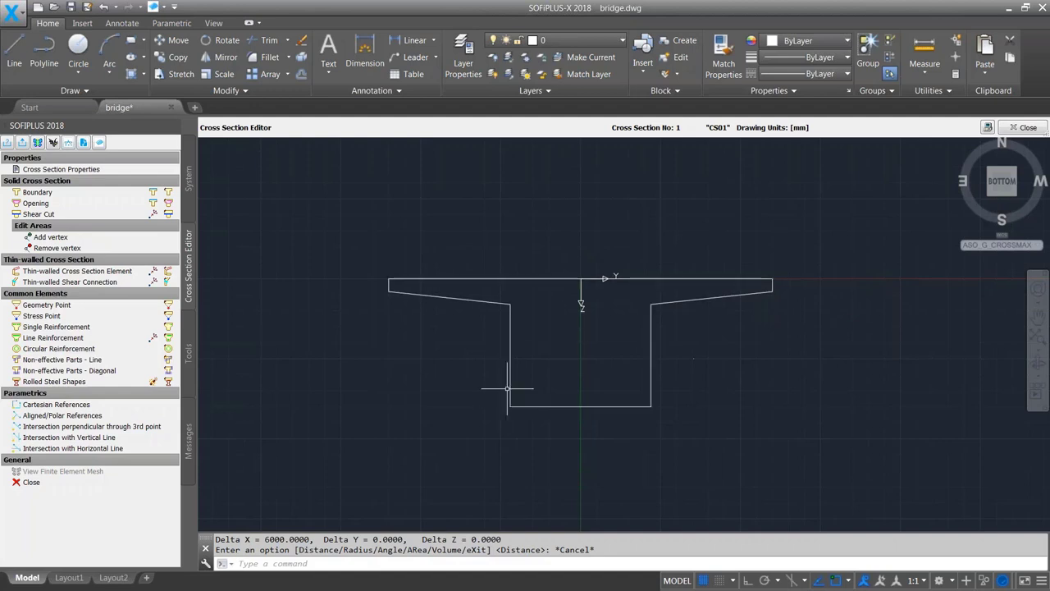
Create the solid boundary of section CS01 in C 25/30, detected from a point inside the inserted outline.
click(68, 197)
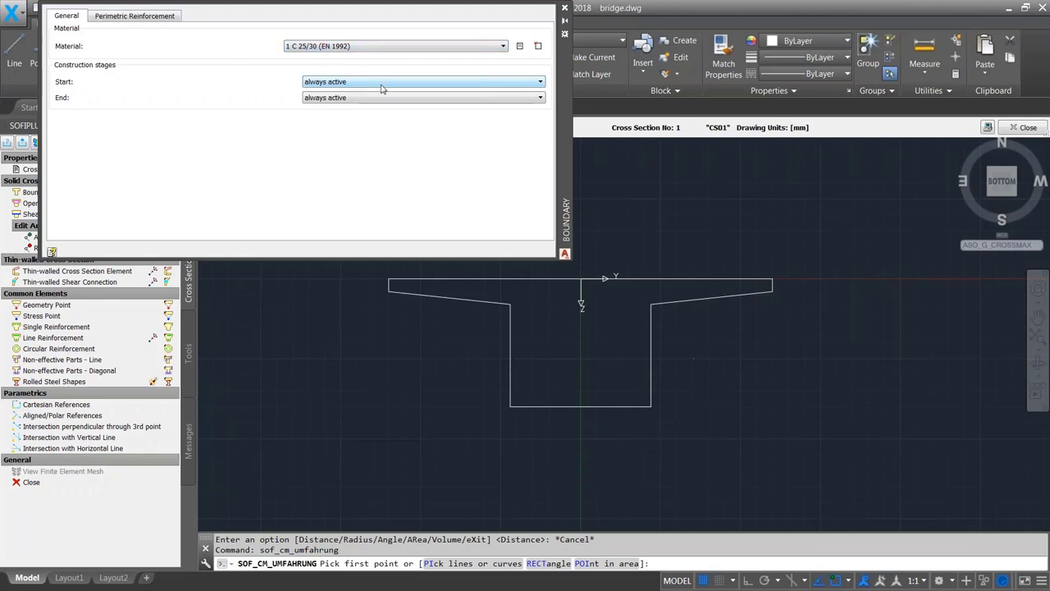
right_click(618, 316)
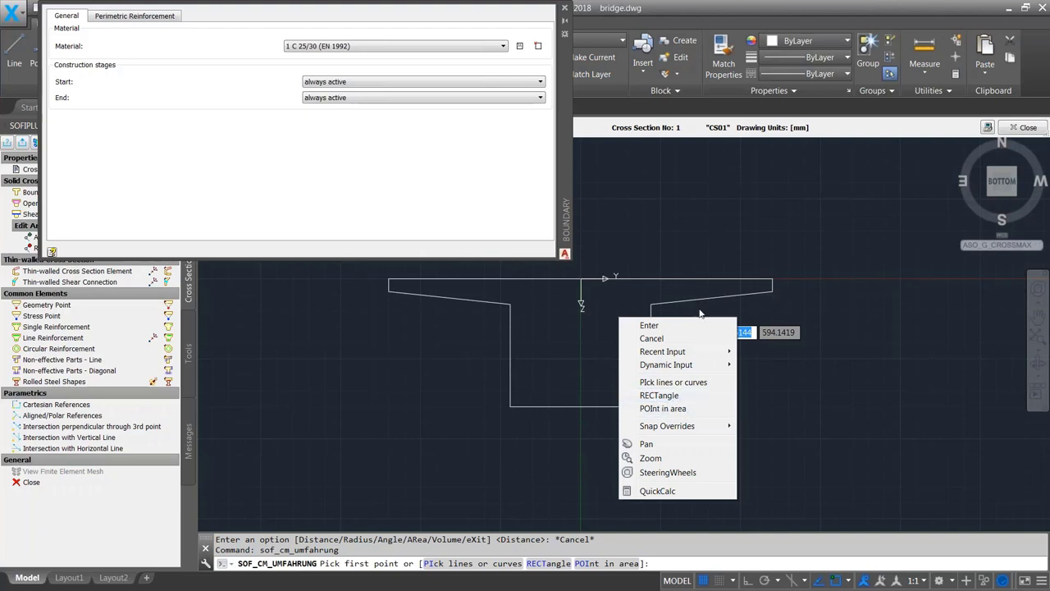
click(683, 409)
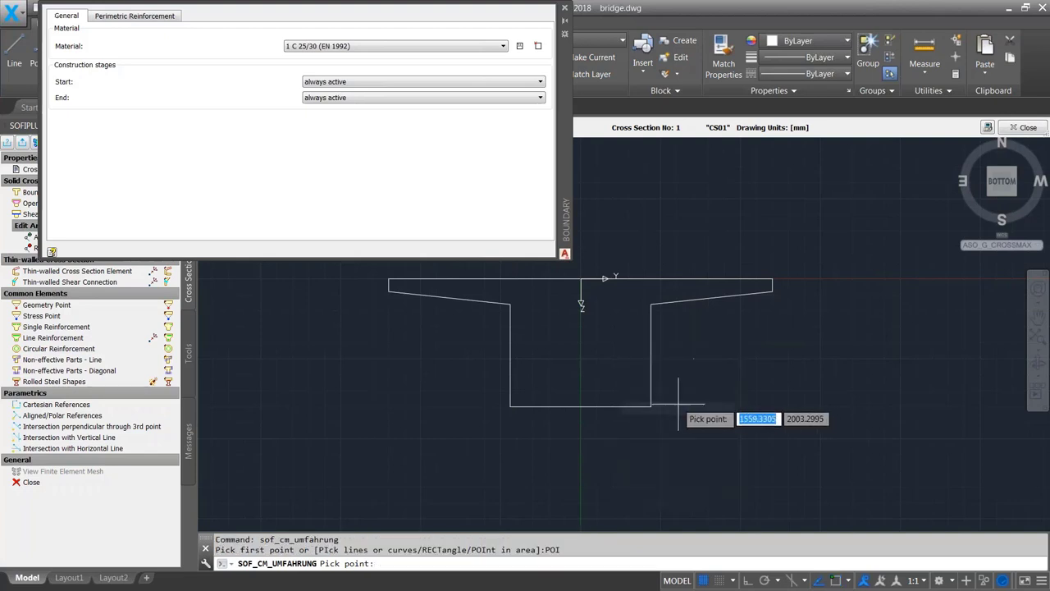
click(611, 335)
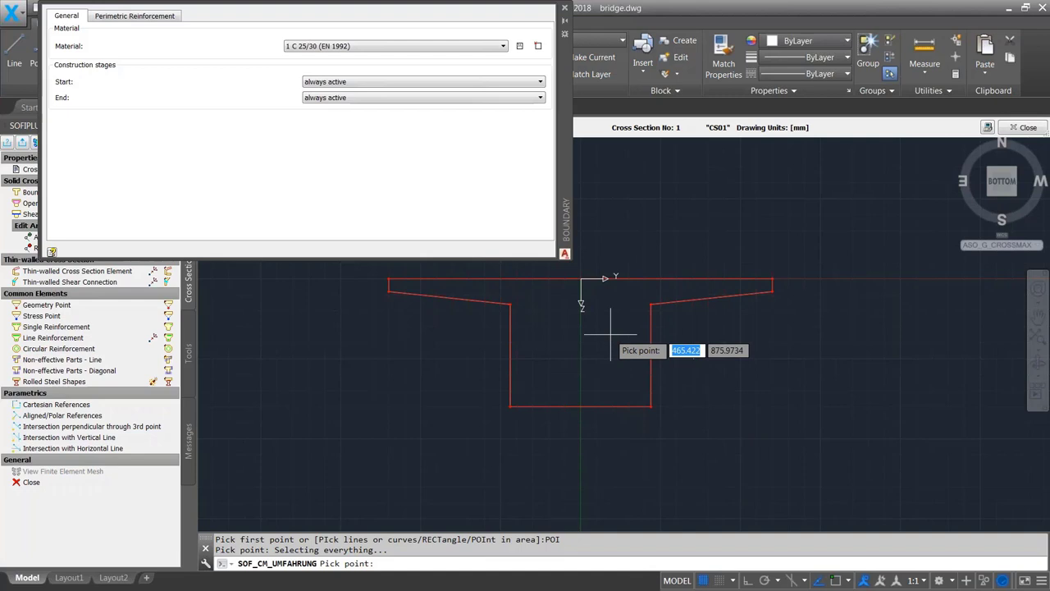
key(Escape)
key(Escape)
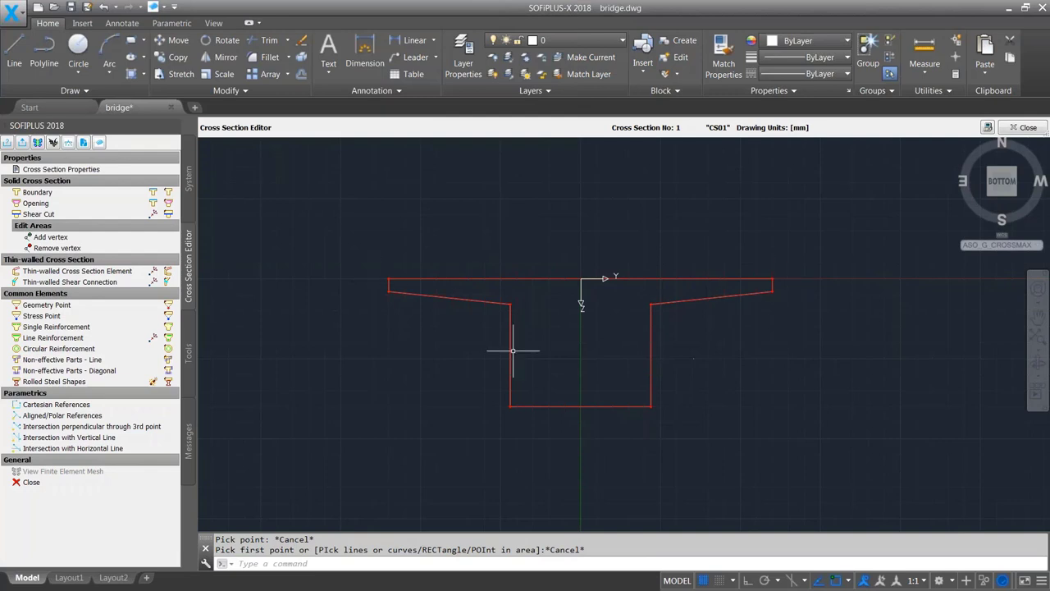
Calculate section CS01 and review its static properties, design values and reinforcement values.
click(988, 129)
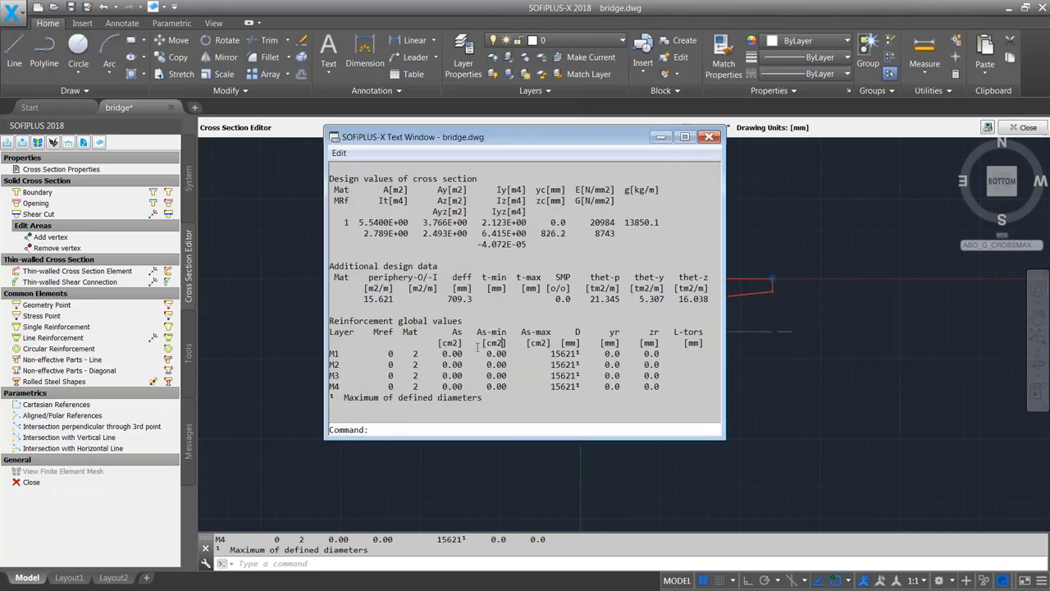
scroll(477, 347, up, 6)
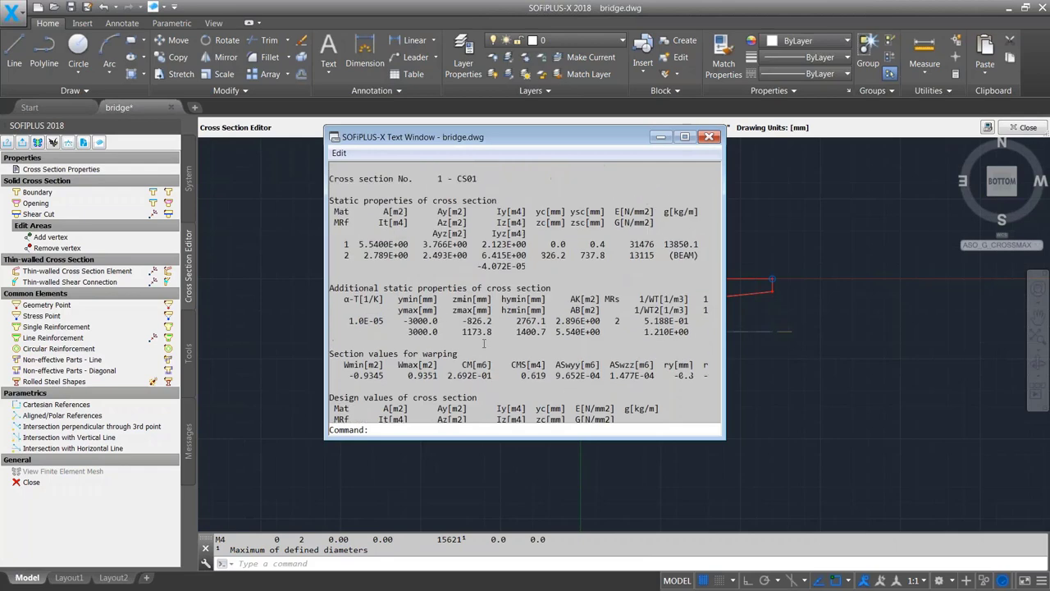
scroll(485, 343, up, 3)
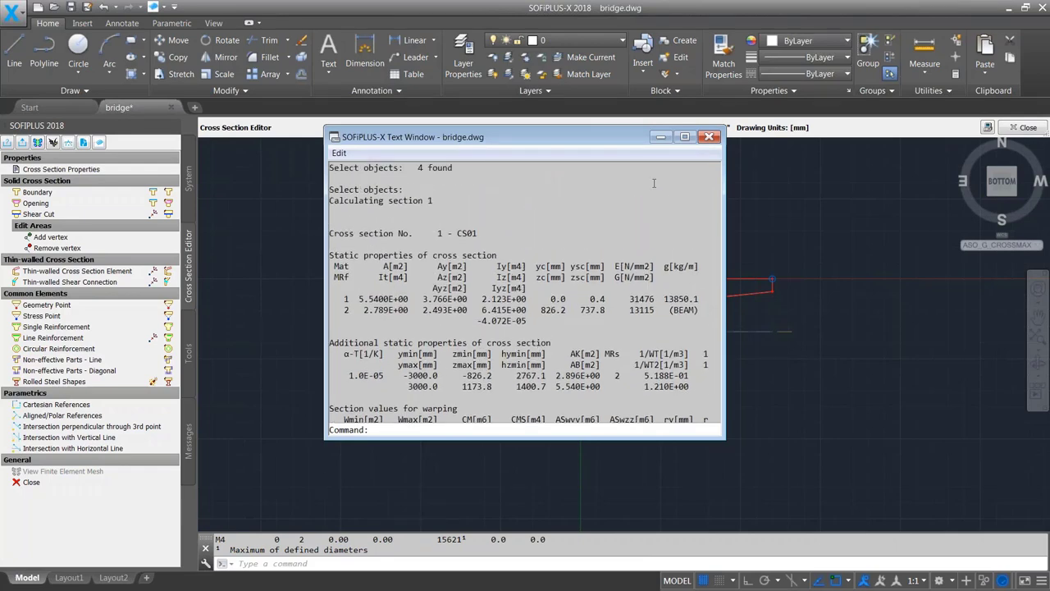
click(709, 137)
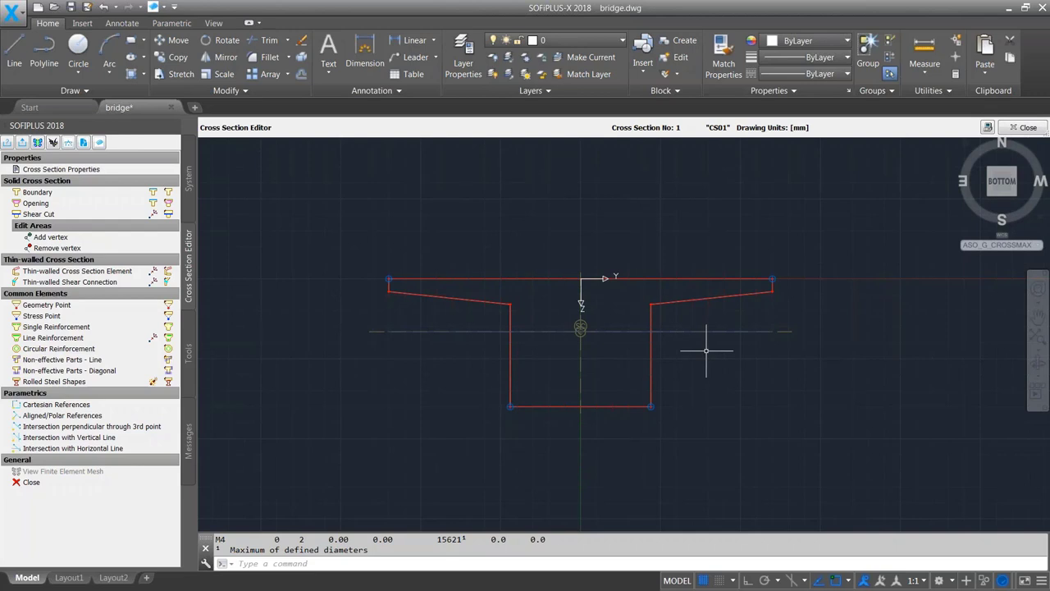
Add a Cartesian reference constraining the web's lower-left corner horizontally and vertically to the section origin.
click(95, 405)
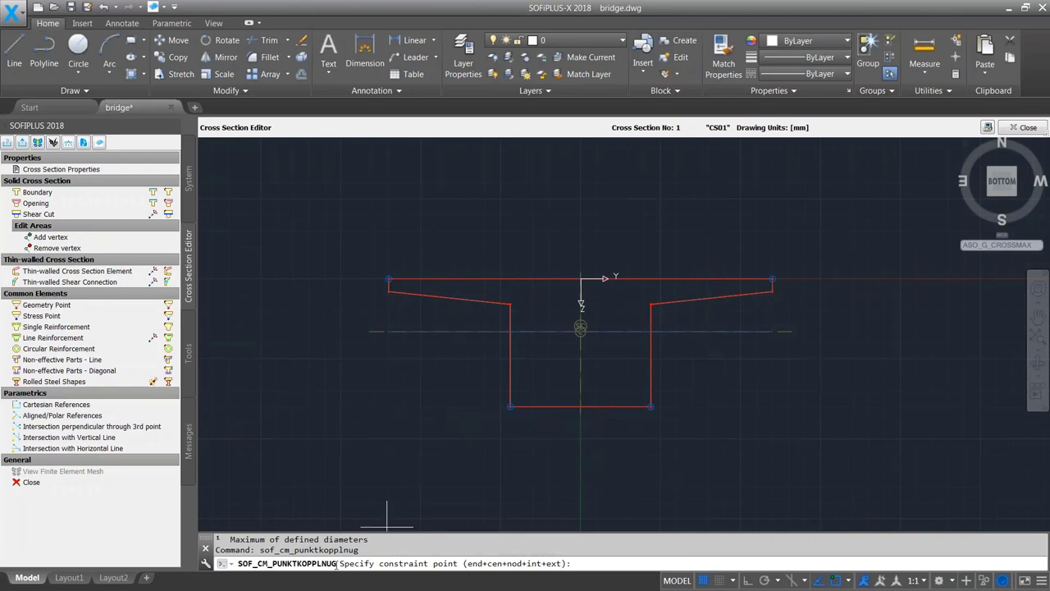
click(526, 405)
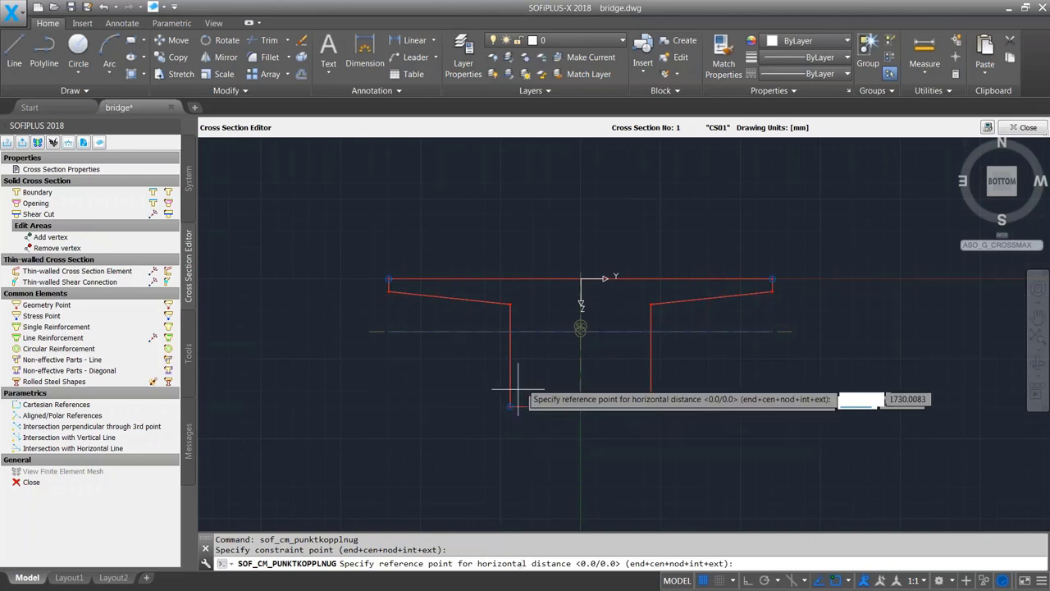
click(581, 279)
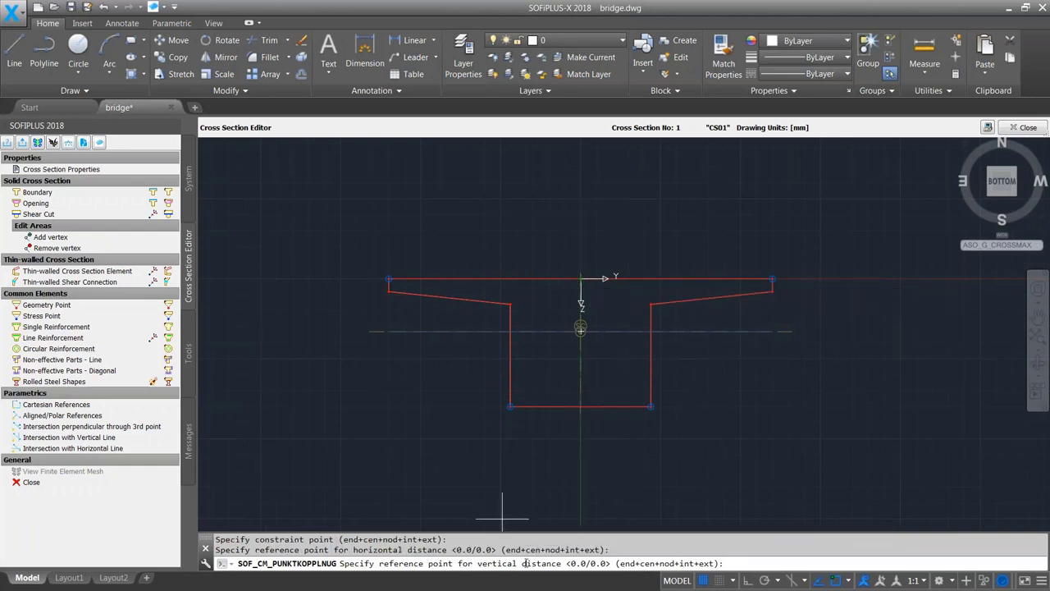
click(581, 280)
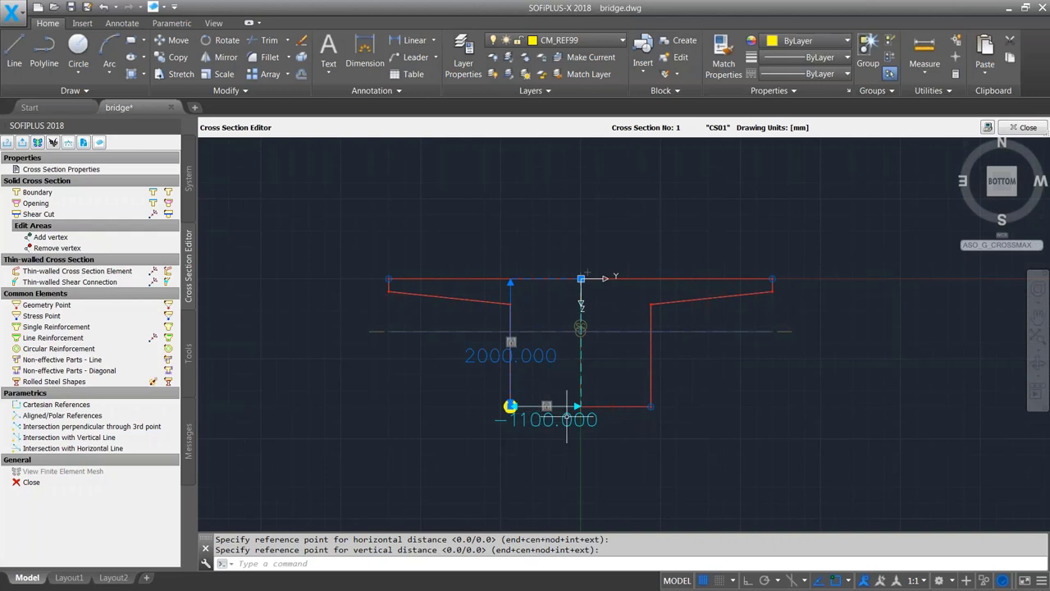
Assign the variable #H to the vertical distance of the web's lower-left corner.
click(512, 345)
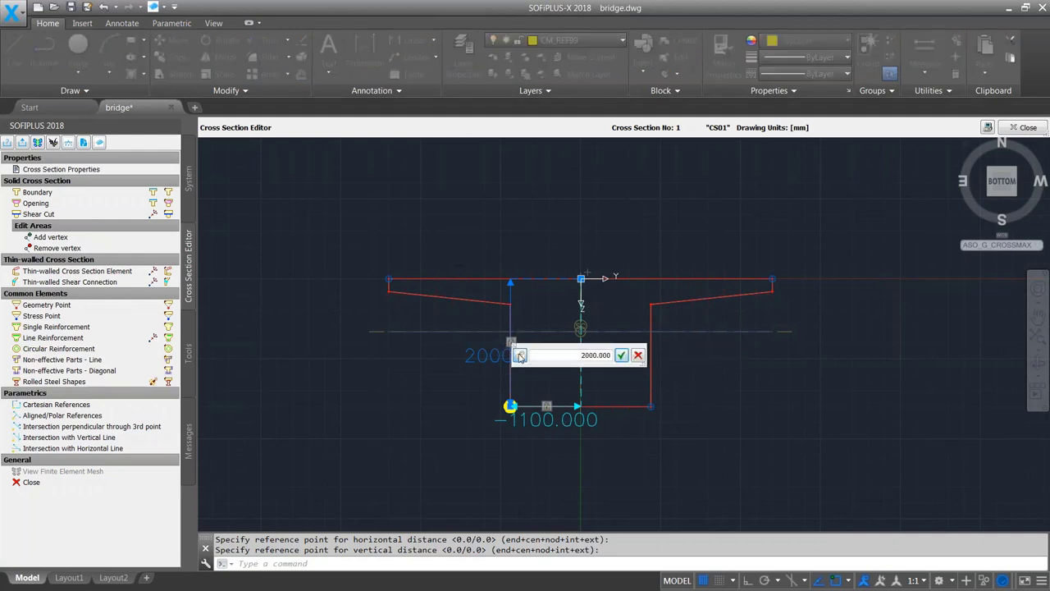
text(#H)
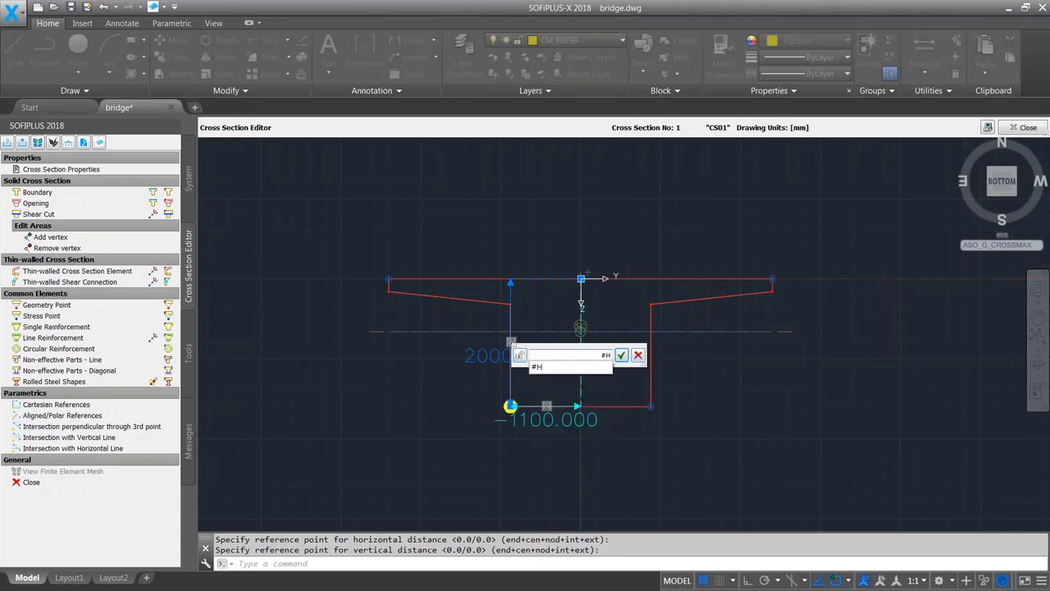
click(542, 367)
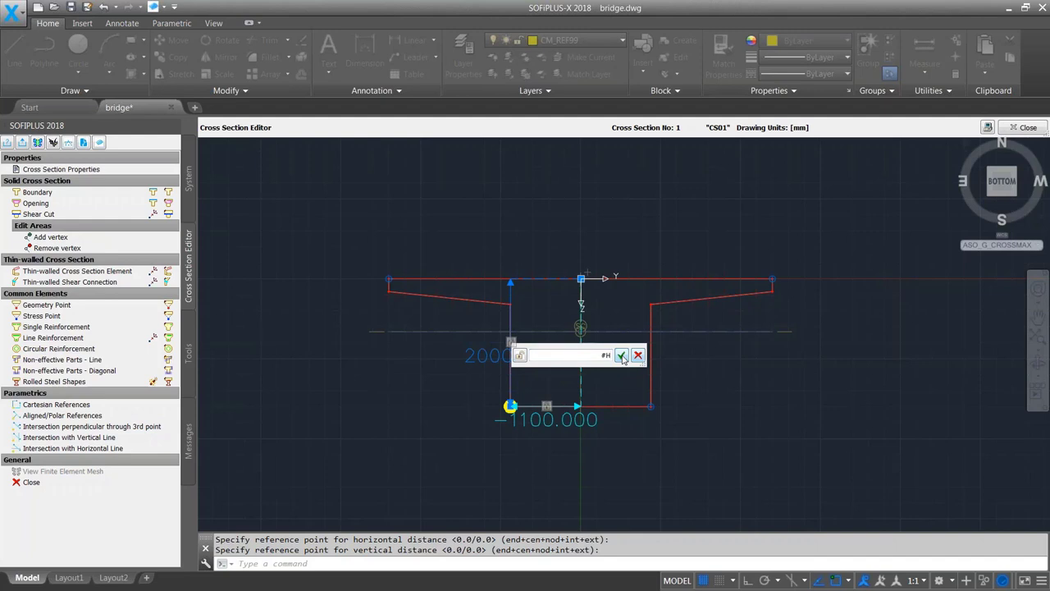
click(622, 354)
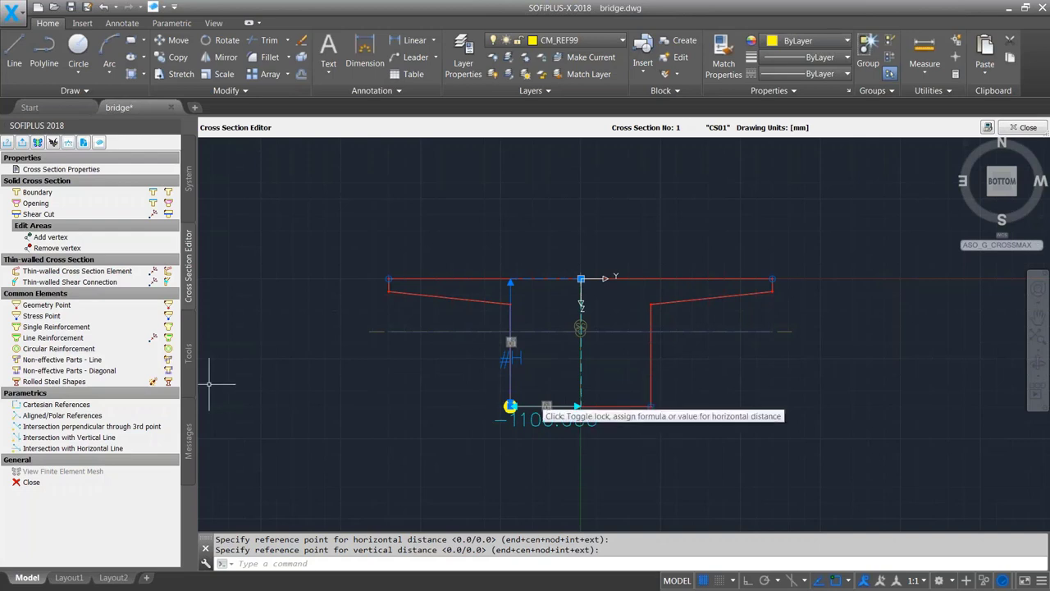
Add a Cartesian reference constraining the web's lower-right corner to the section origin in both directions.
click(56, 405)
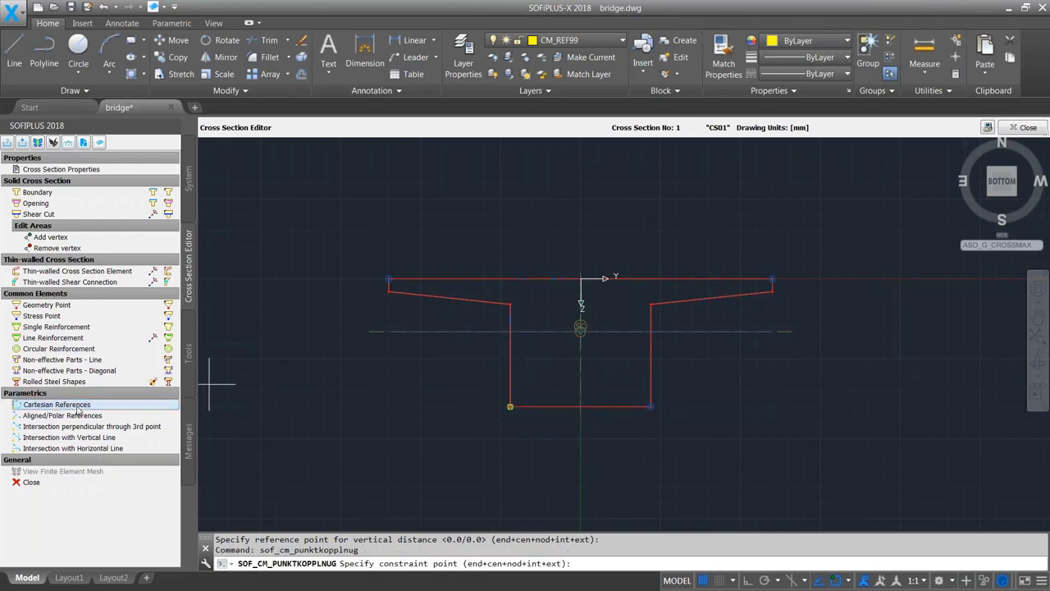
click(636, 406)
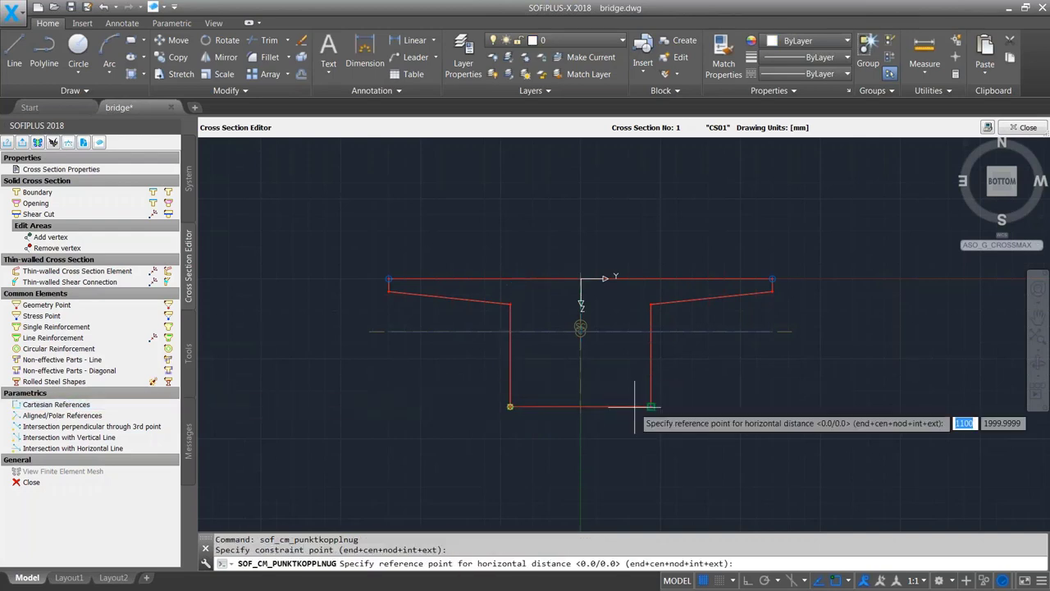
click(635, 363)
key(Return)
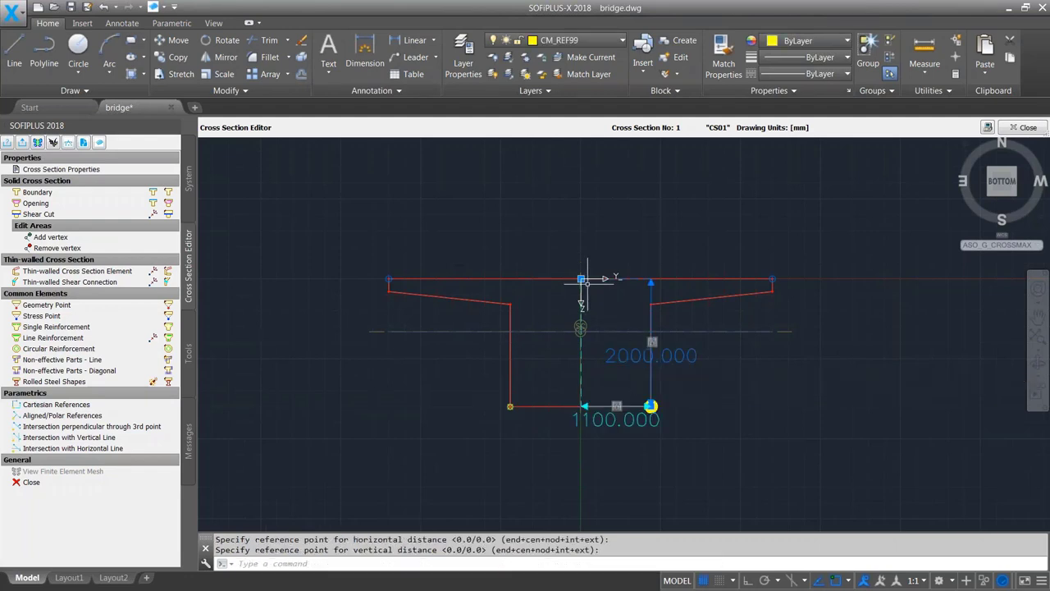
Assign the variable #H to the lower-right corner's vertical distance, and close the Cross Section Editor with the changes saved.
double_click(653, 345)
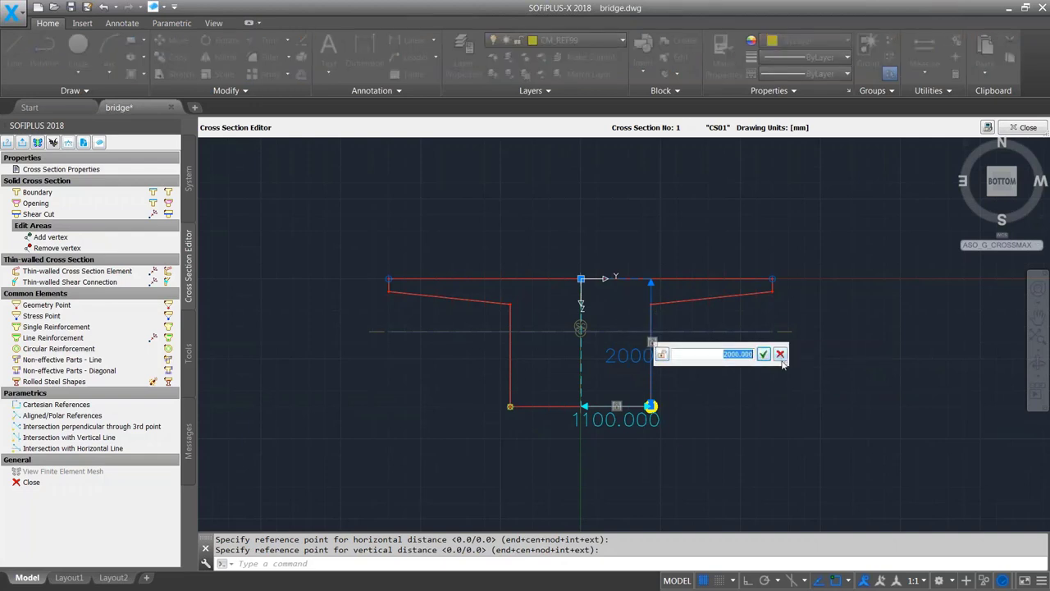
text(#H)
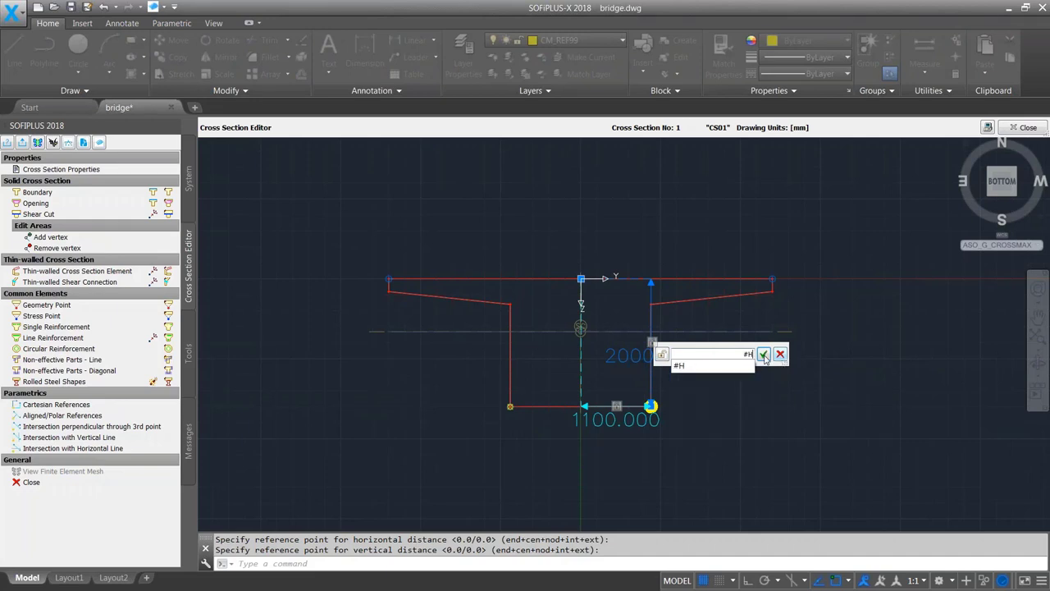
click(764, 355)
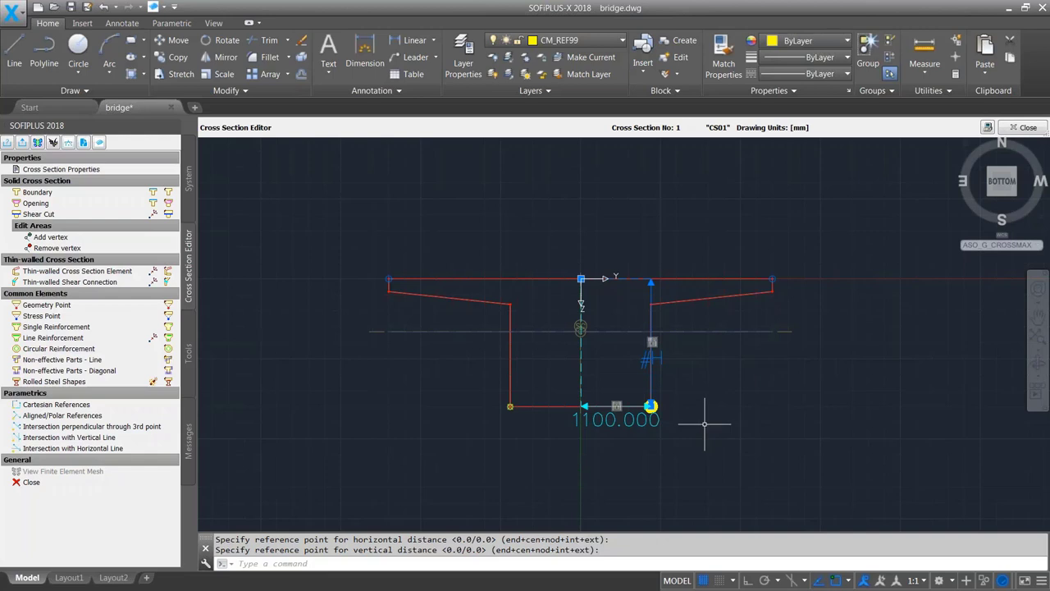
click(1025, 129)
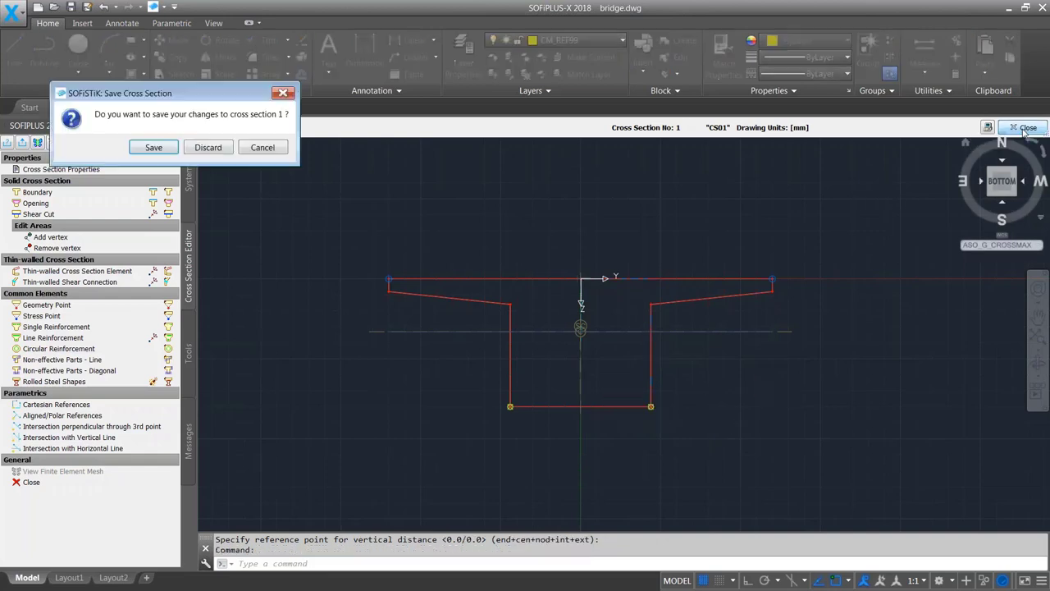
click(151, 147)
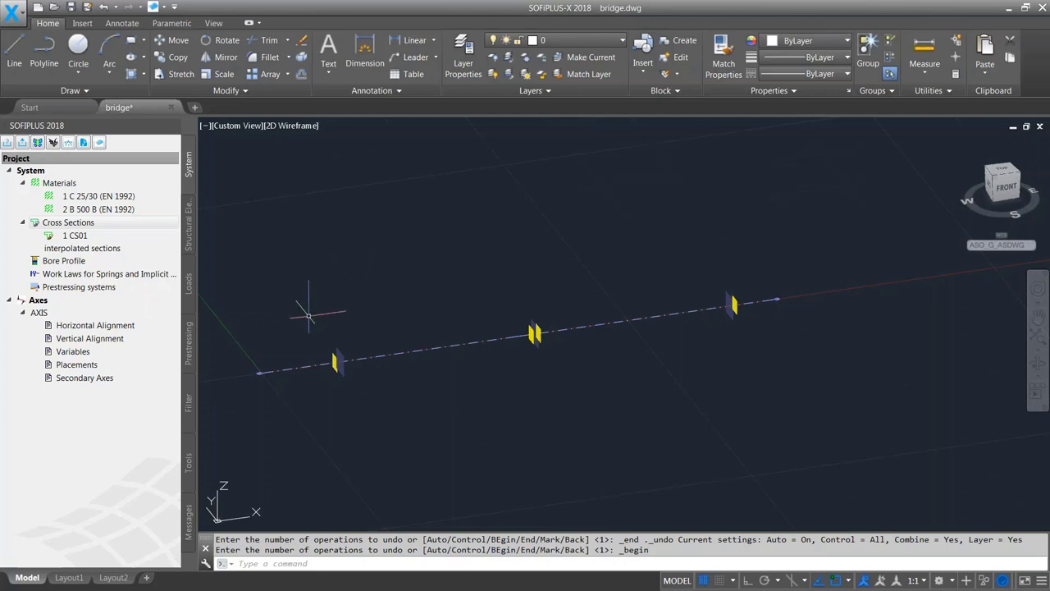
Start a structural line set as an excentric beam or pile with cross section CS01 at its start and end.
click(190, 223)
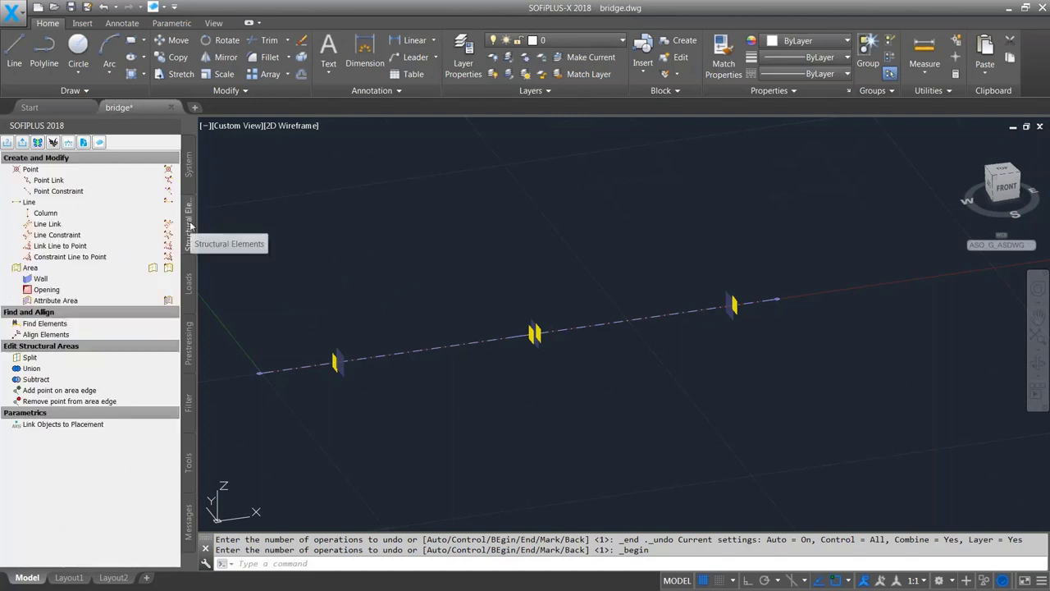
click(47, 208)
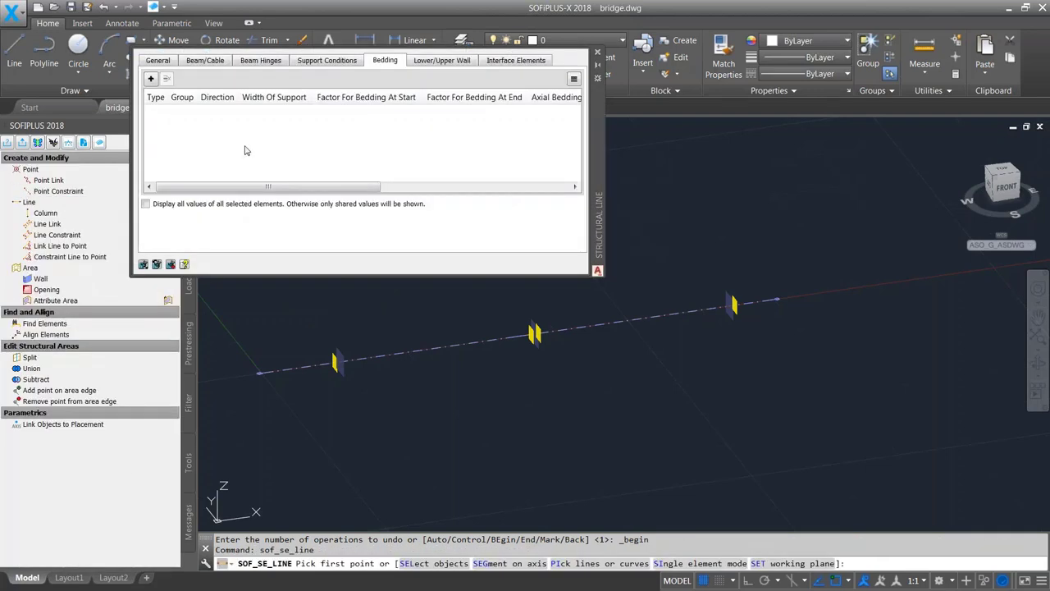
click(204, 65)
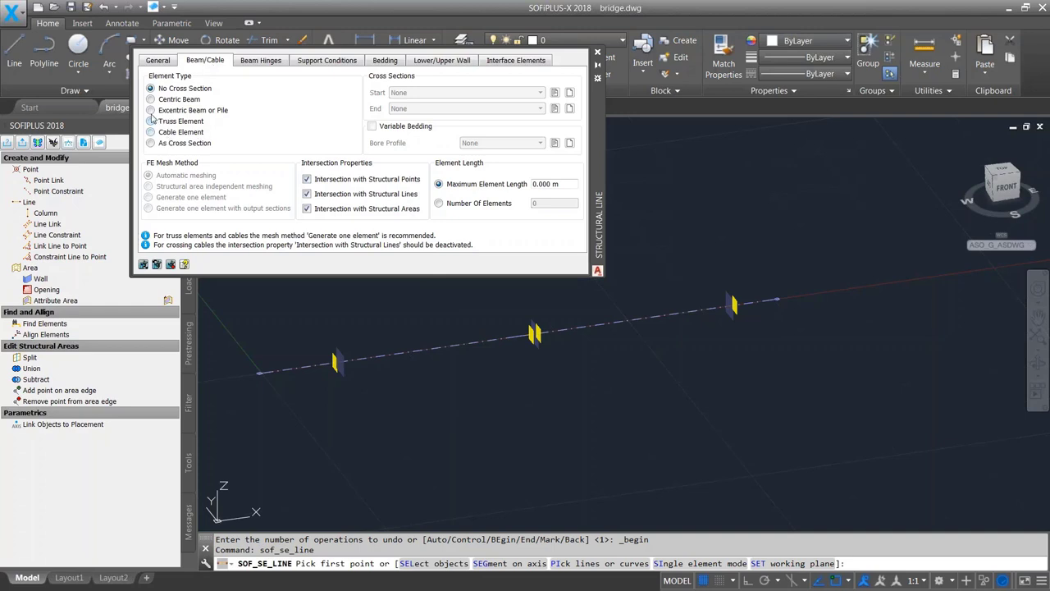
click(151, 110)
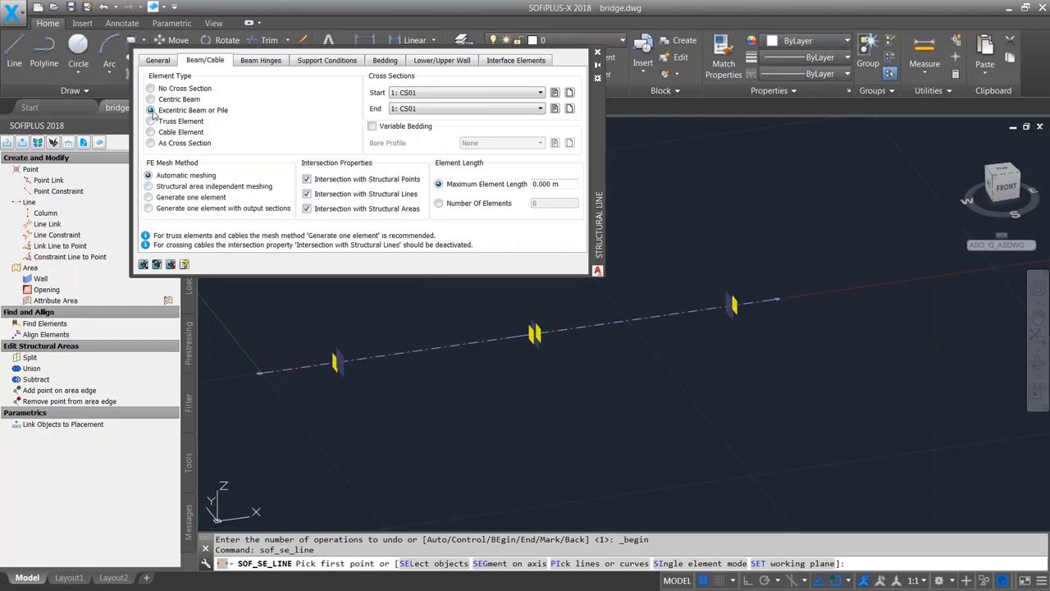
click(479, 95)
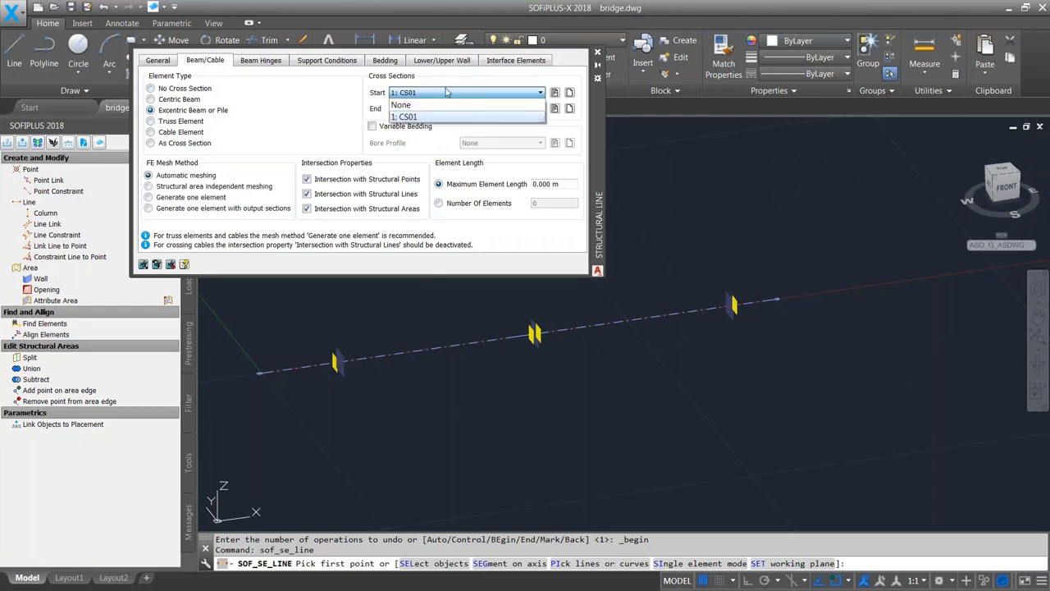
click(416, 118)
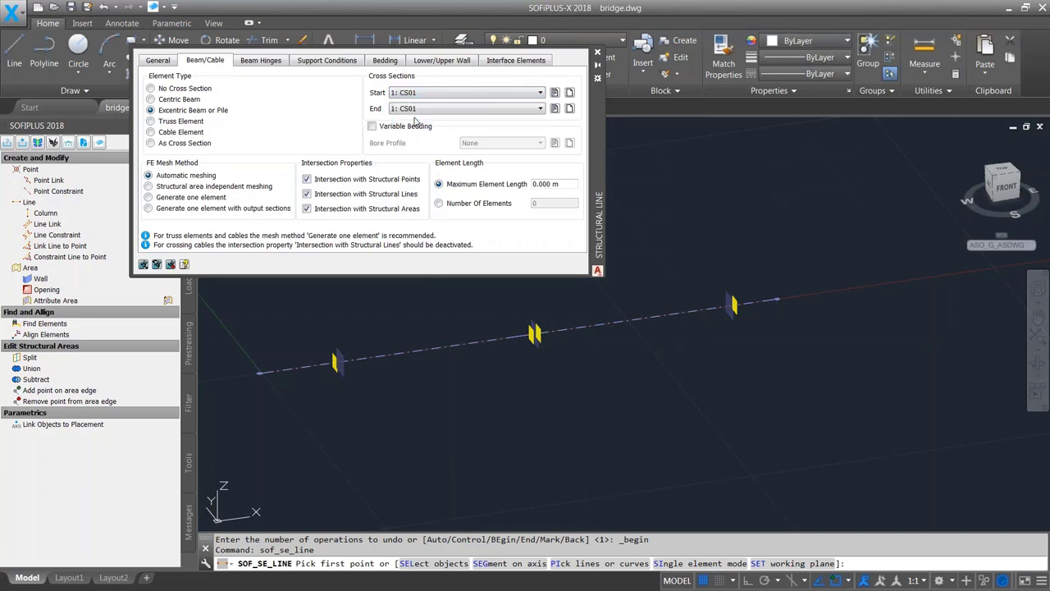
Create the structural lines as segments on the axis between all placements, and end the structural line command.
right_click(568, 351)
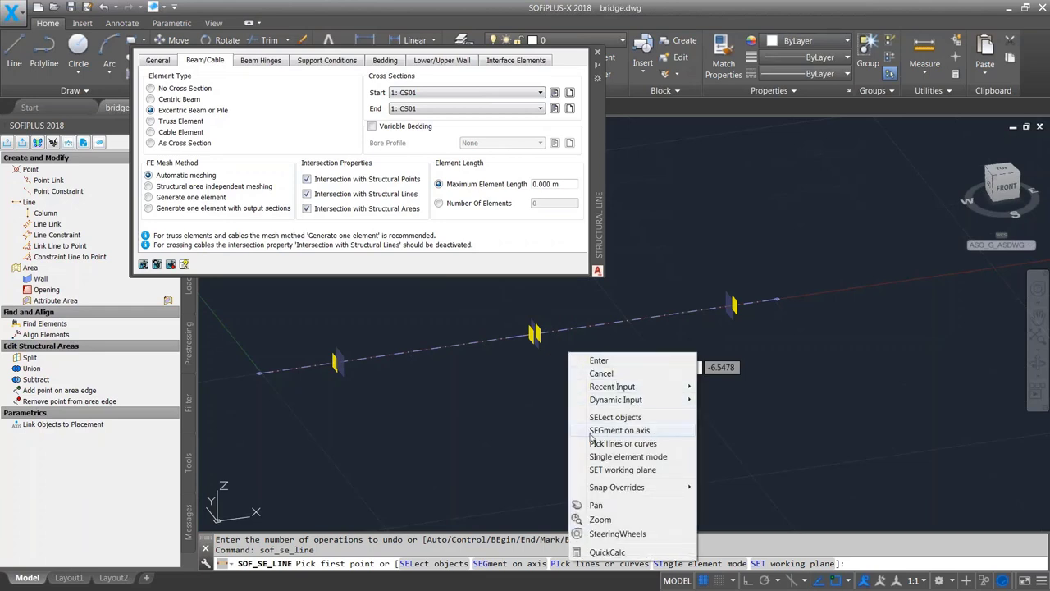
click(640, 432)
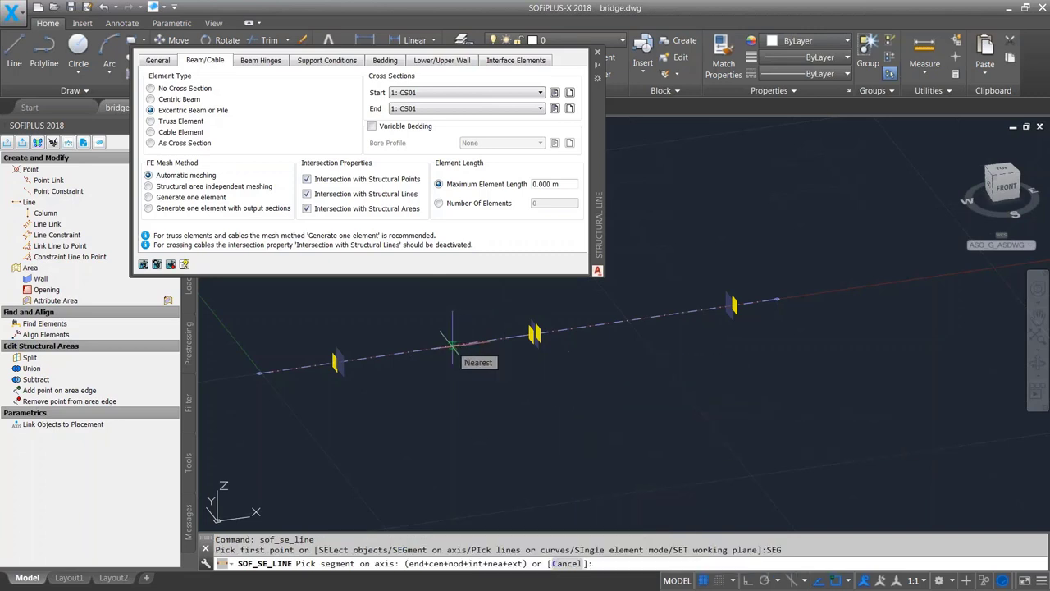
click(452, 345)
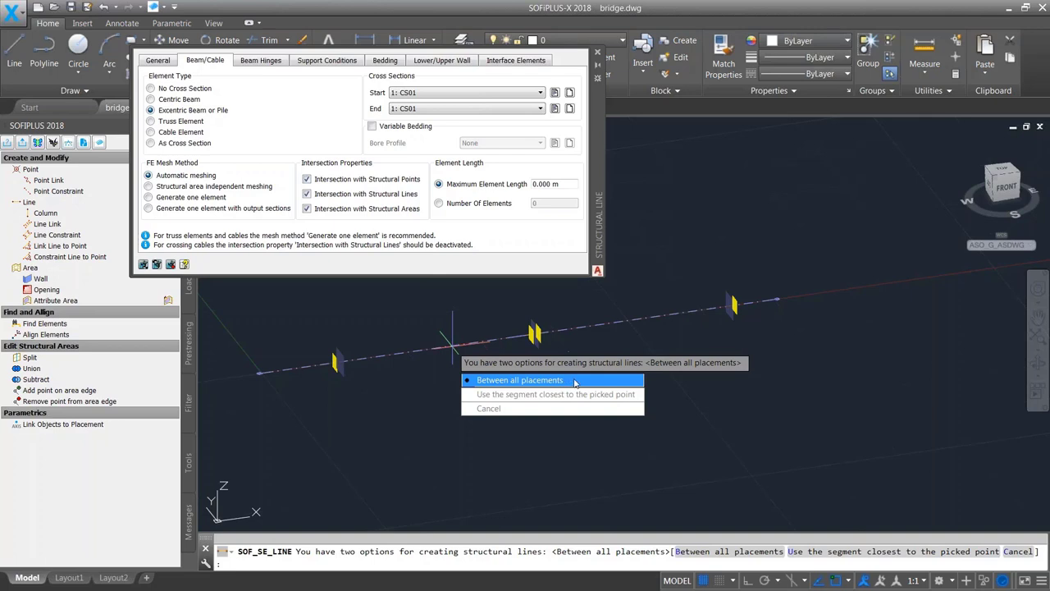
click(526, 384)
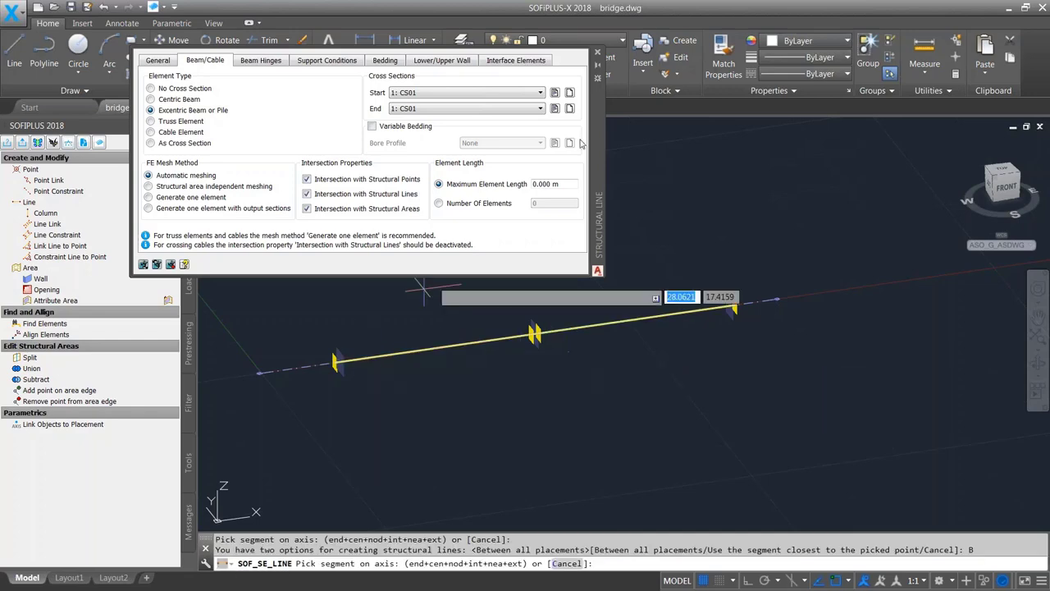
click(601, 53)
key(Escape)
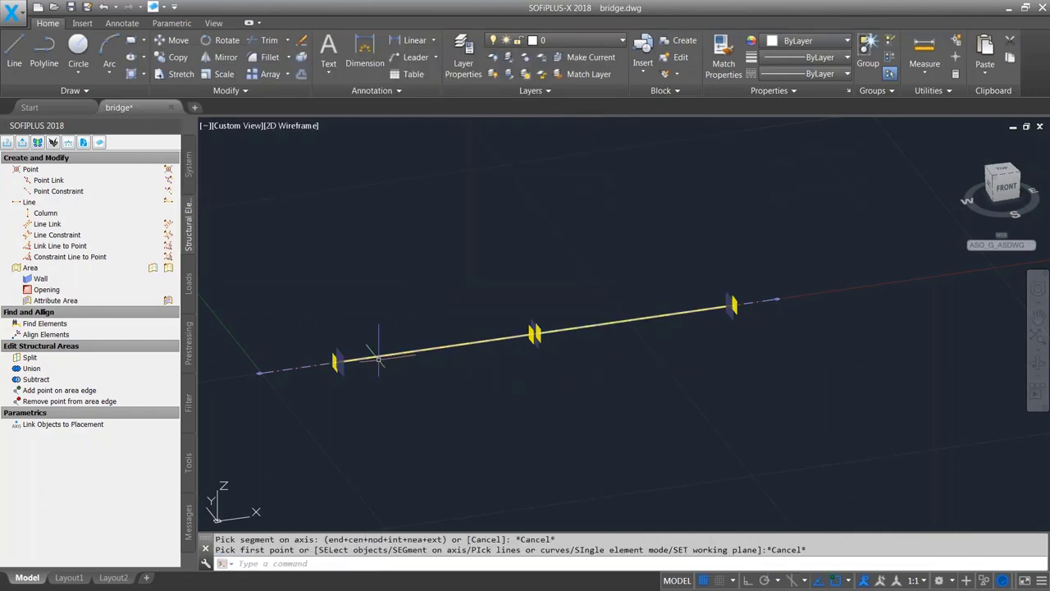
Export the entire system with loads, using automatic mesh density, quadrangle elements and immediate processing.
scroll(374, 359, up, 4)
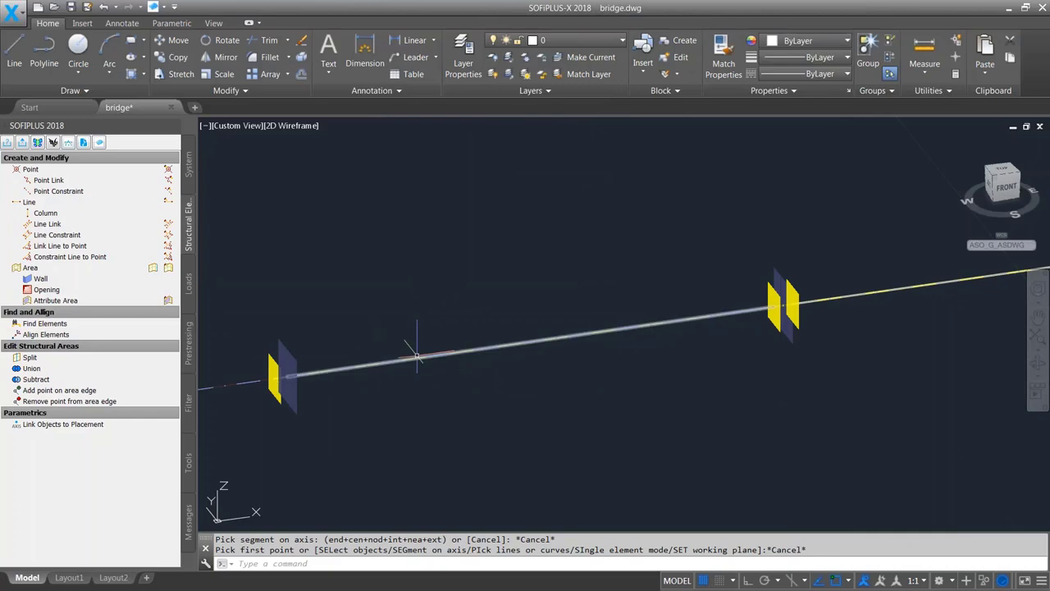
scroll(417, 352, down, 3)
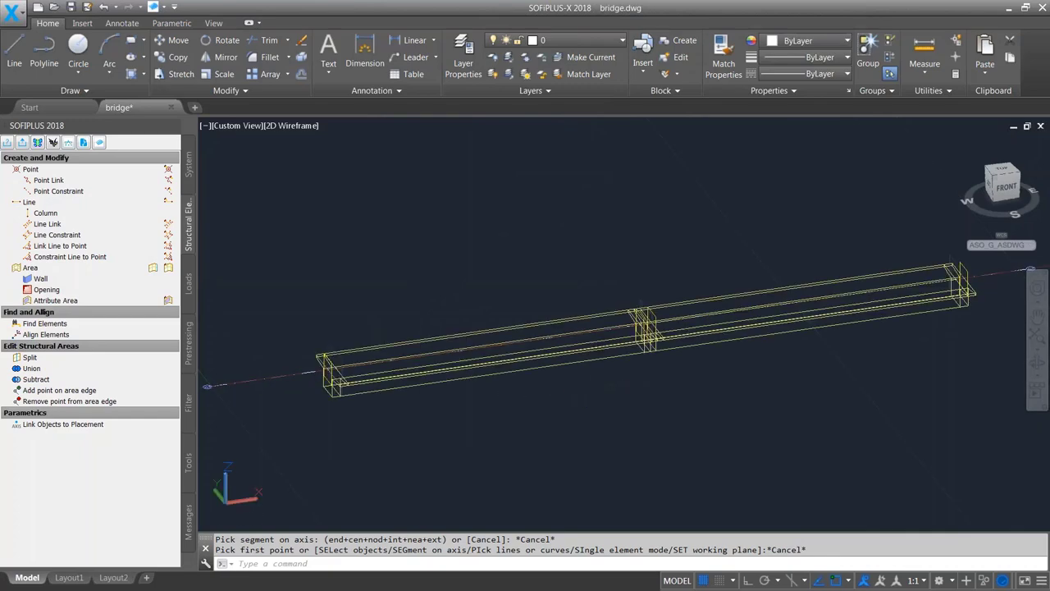
shift+middle_drag(508, 349, 614, 386)
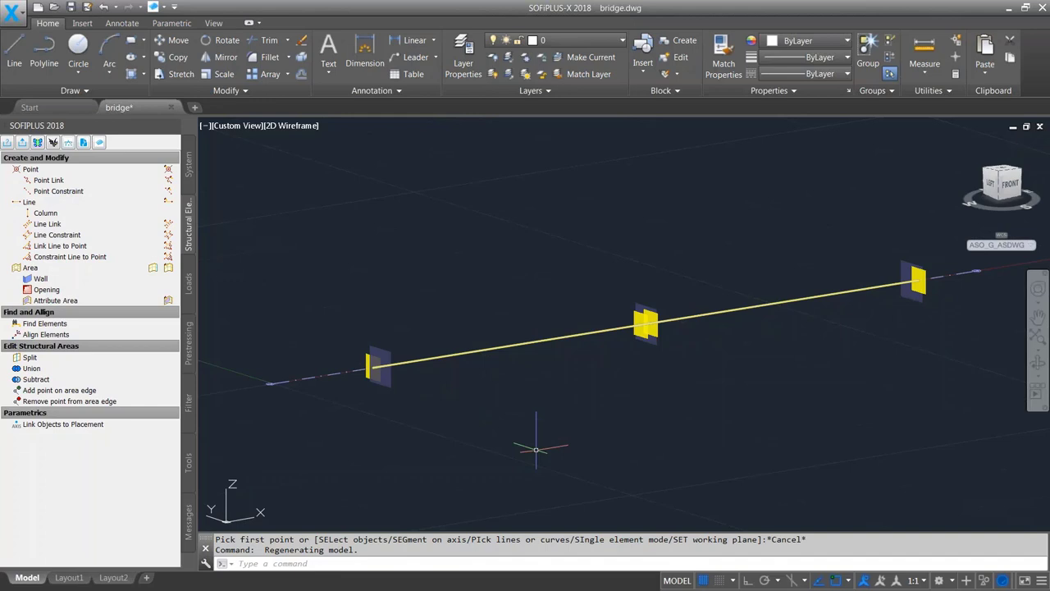
click(23, 144)
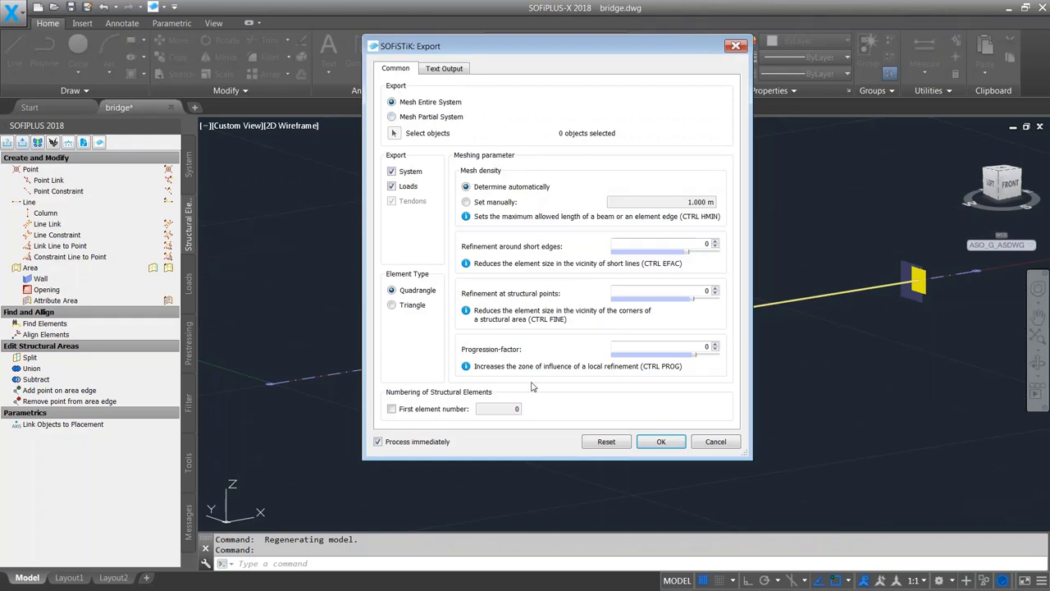
click(665, 444)
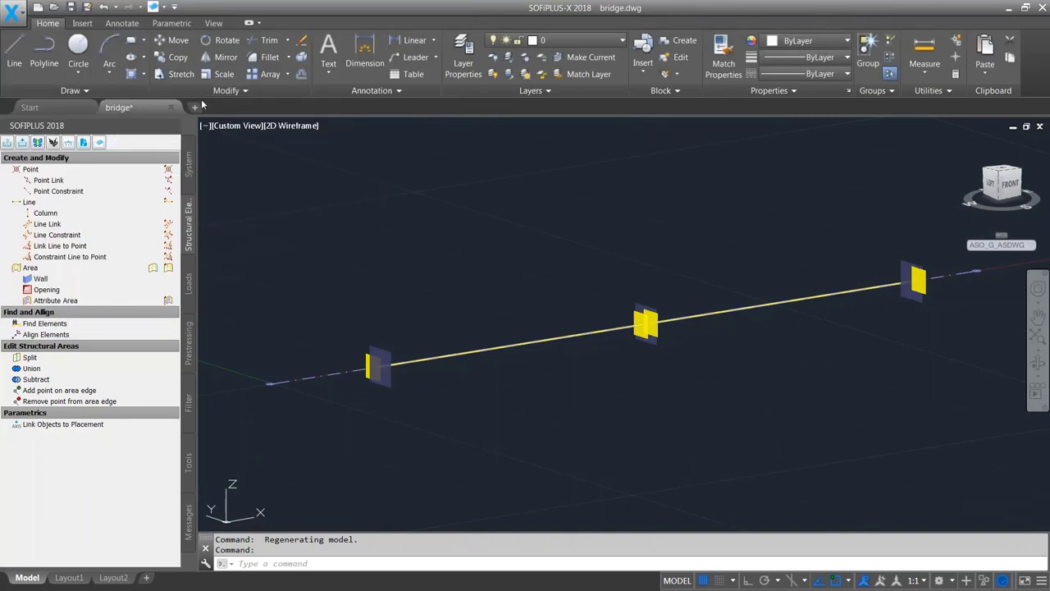
Switch to SOFiSTiK Structural Desktop and examine the meshed bridge from the side in the system visualisation.
key(super)
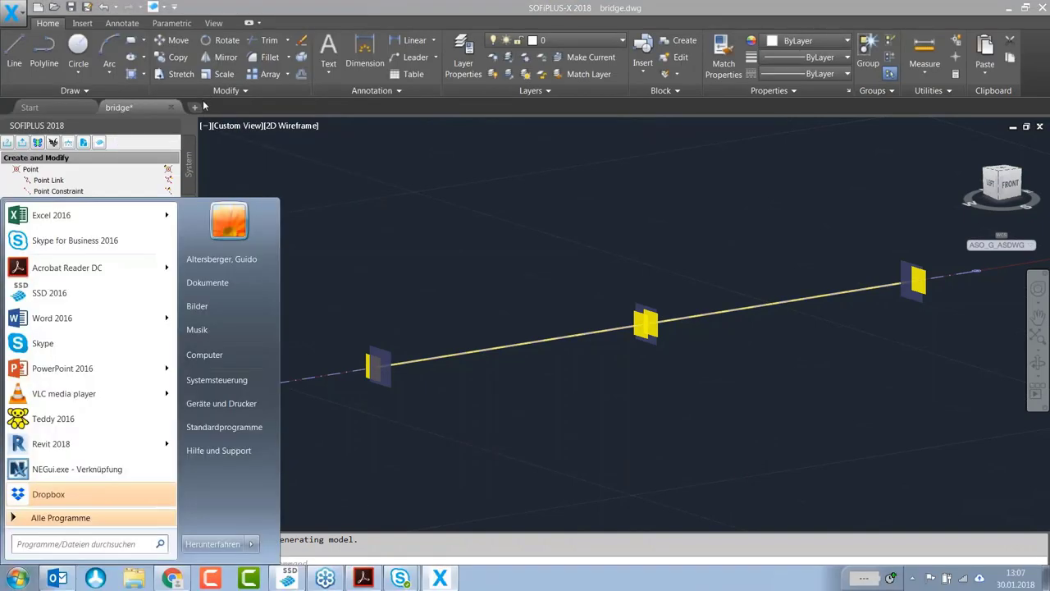
click(289, 578)
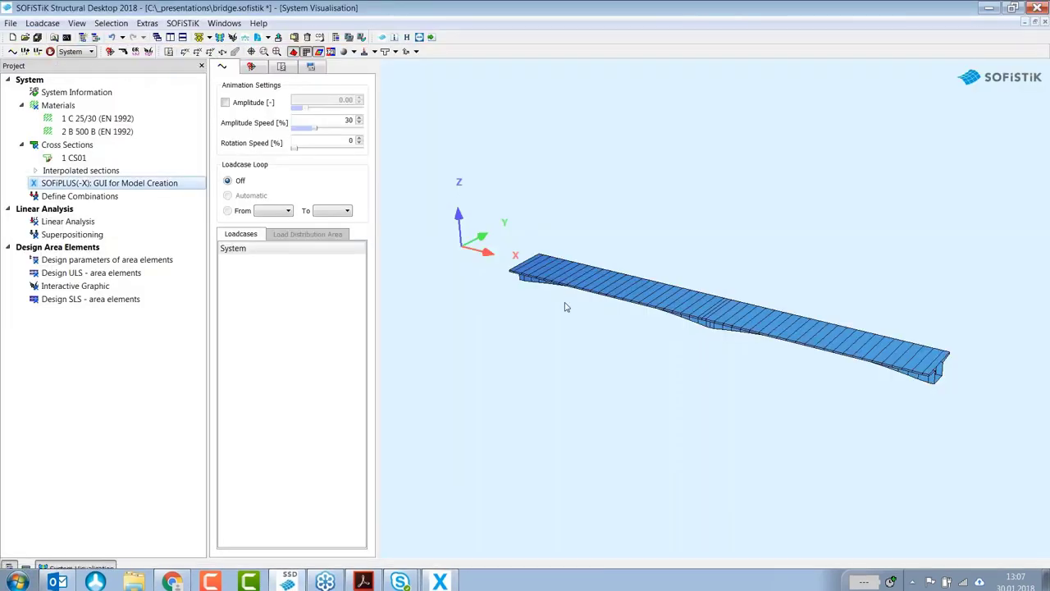
drag(563, 304, 730, 246)
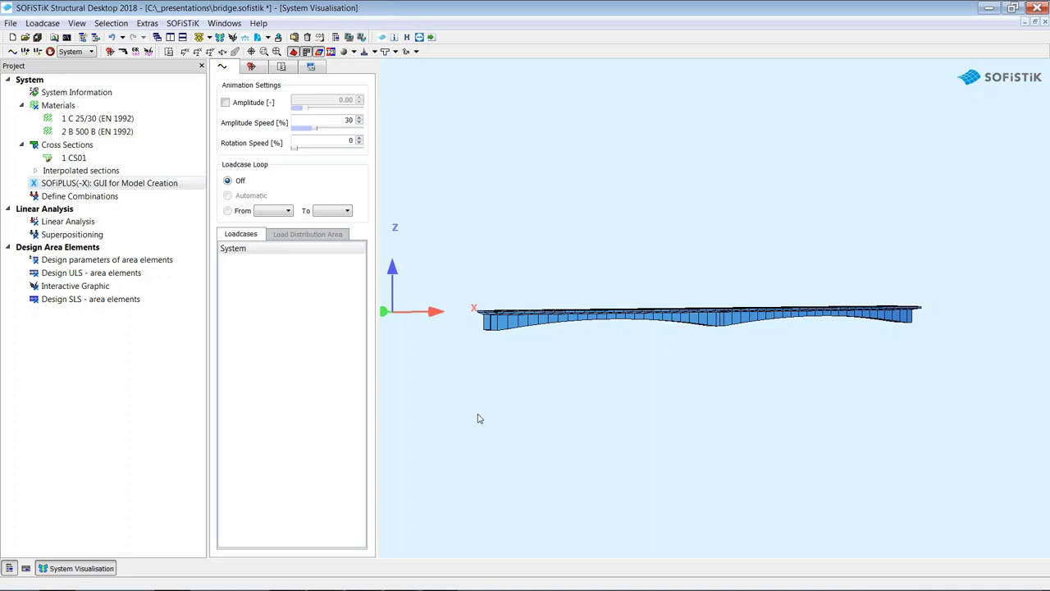
Switch back to SOFiPLUS-X and open placement P2 at the bridge's first support in the Cross Members Editor.
key(super)
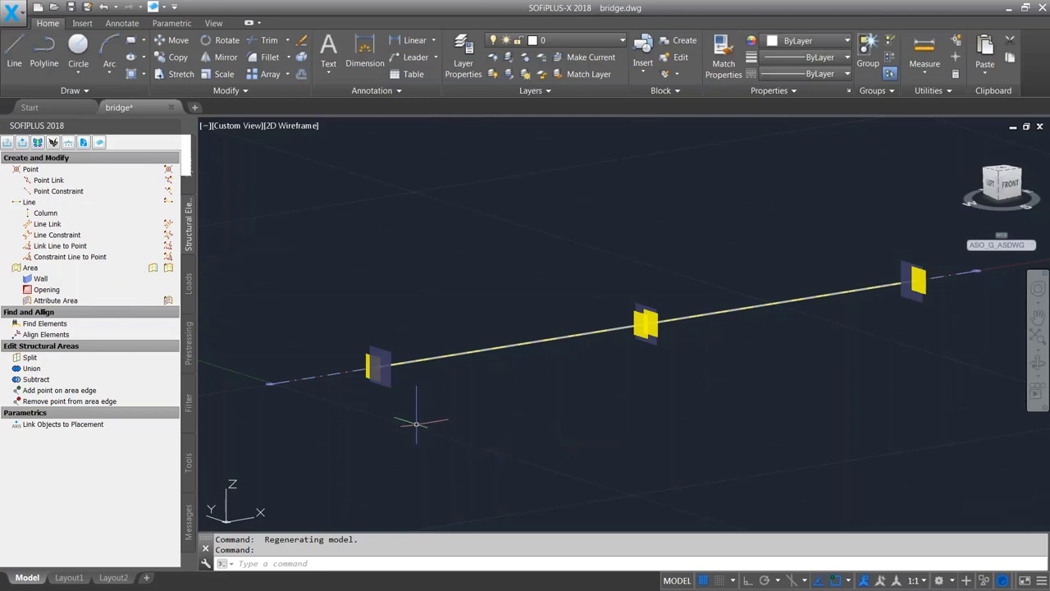
click(187, 188)
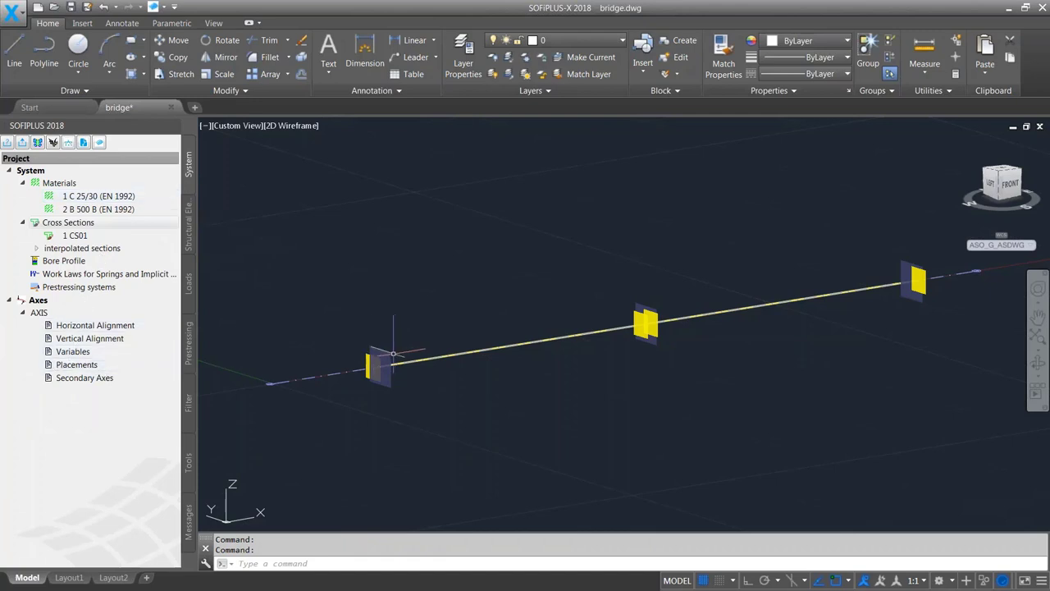
scroll(382, 348, up, 3)
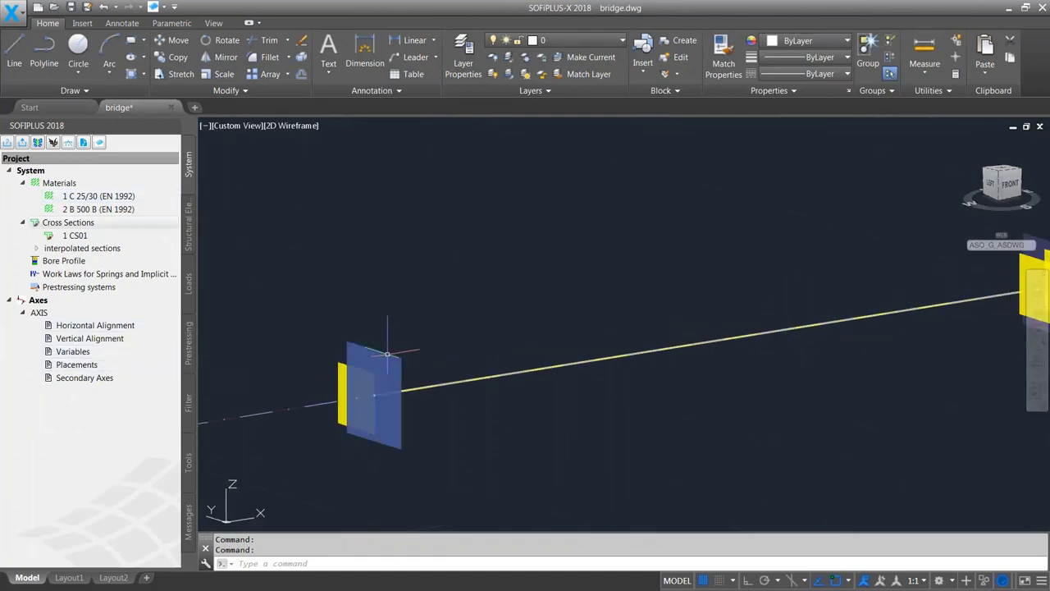
mouse_move(387, 354)
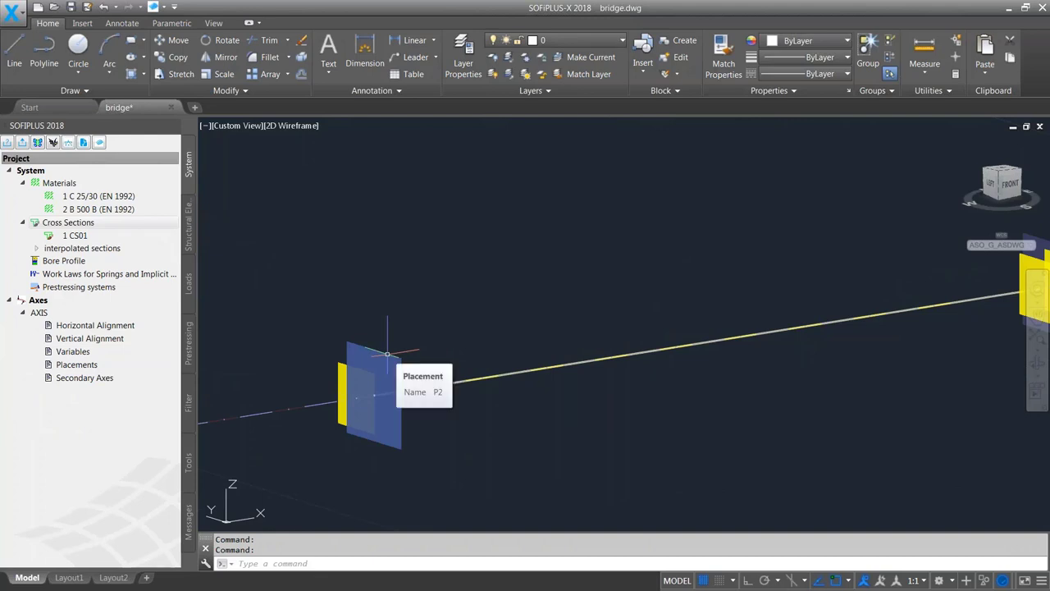
double_click(388, 354)
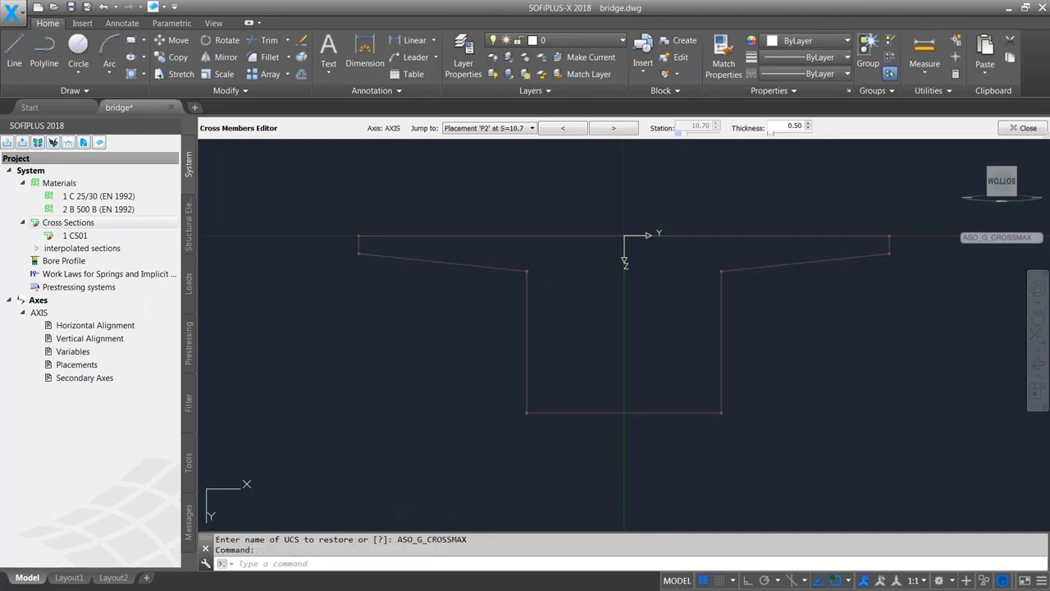
Place a structural point at the web's lower-left corner in the cross section at placement P2.
click(188, 224)
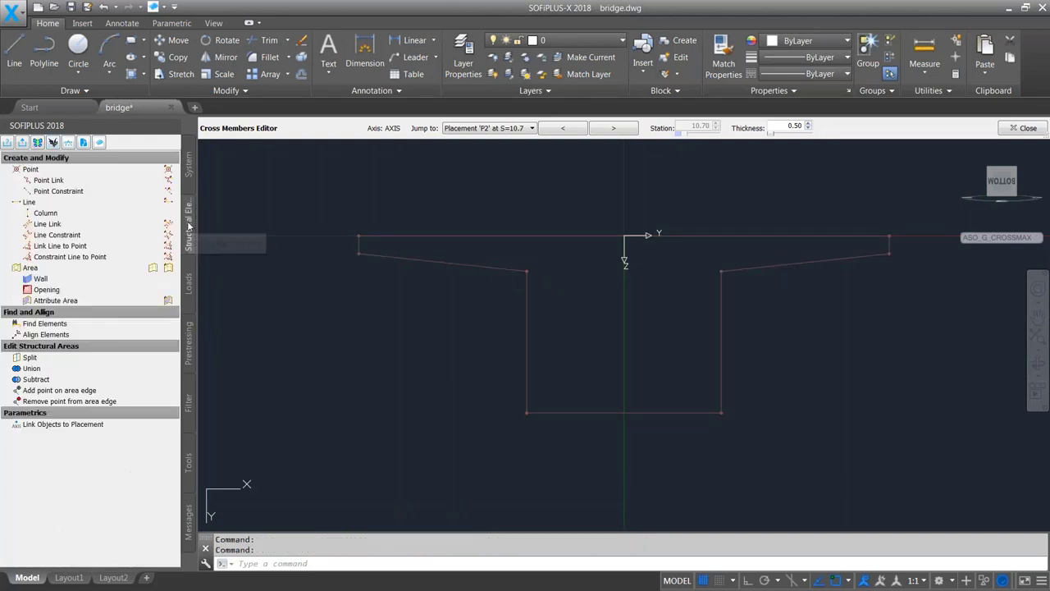
click(31, 169)
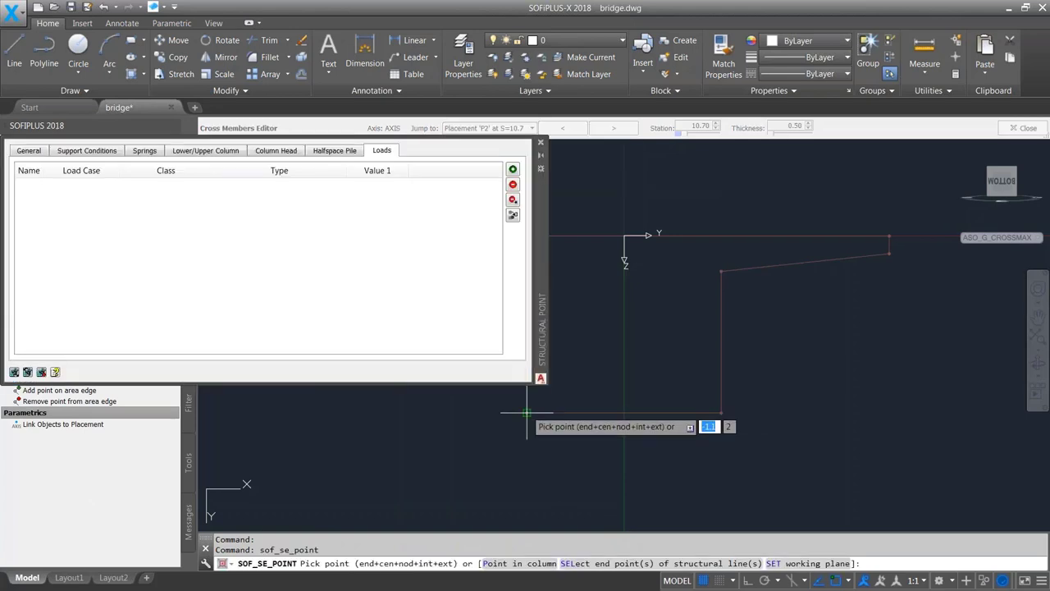
key(Escape)
Move the structural point 0.5 horizontally from the web's lower-left corner towards the section centre with Ortho on.
scroll(527, 413, up, 3)
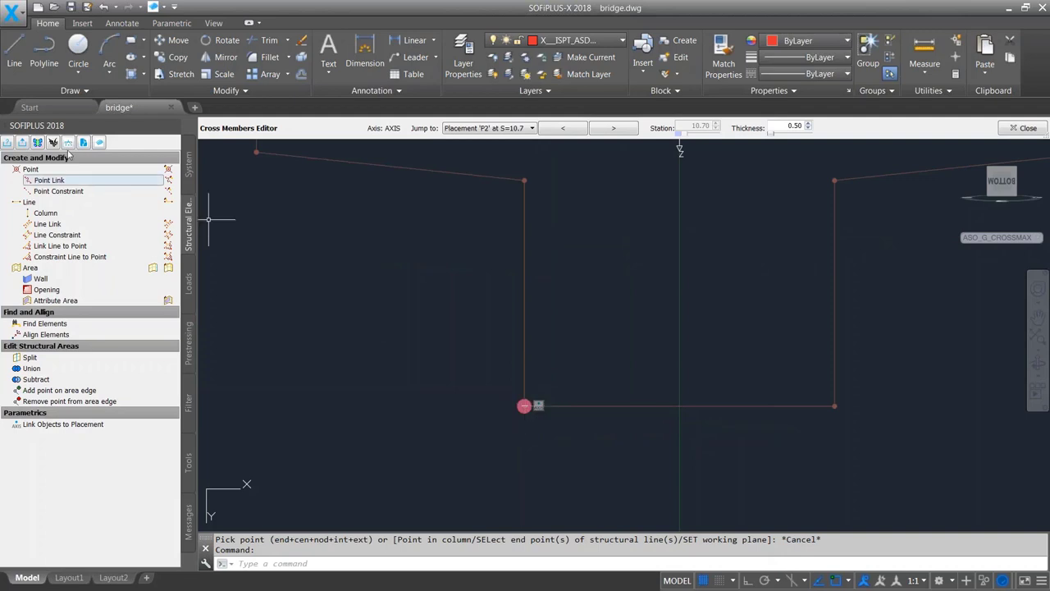
click(178, 40)
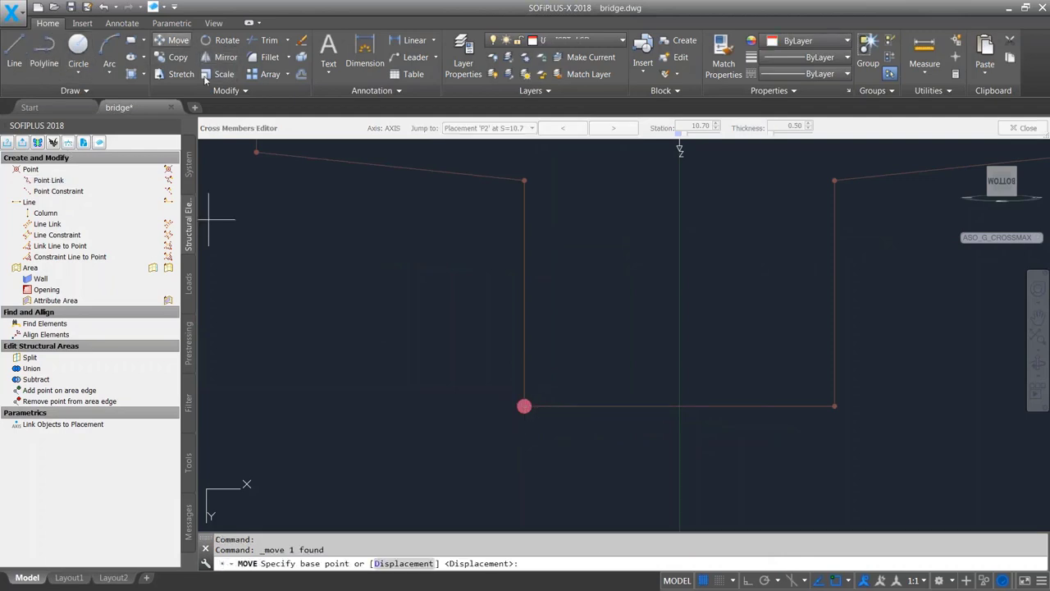
click(468, 445)
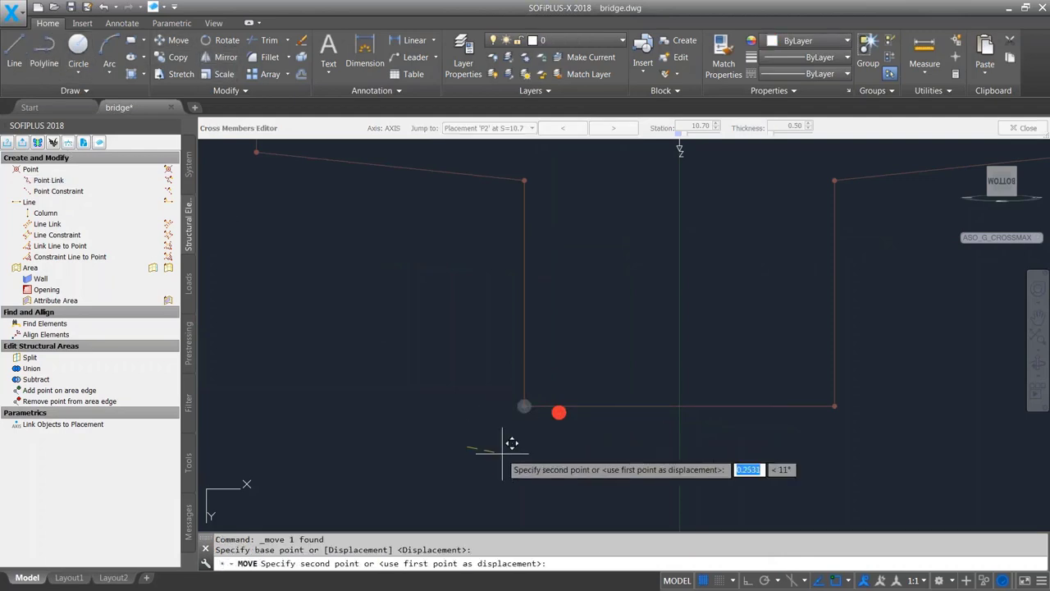
key(F8)
text(.5)
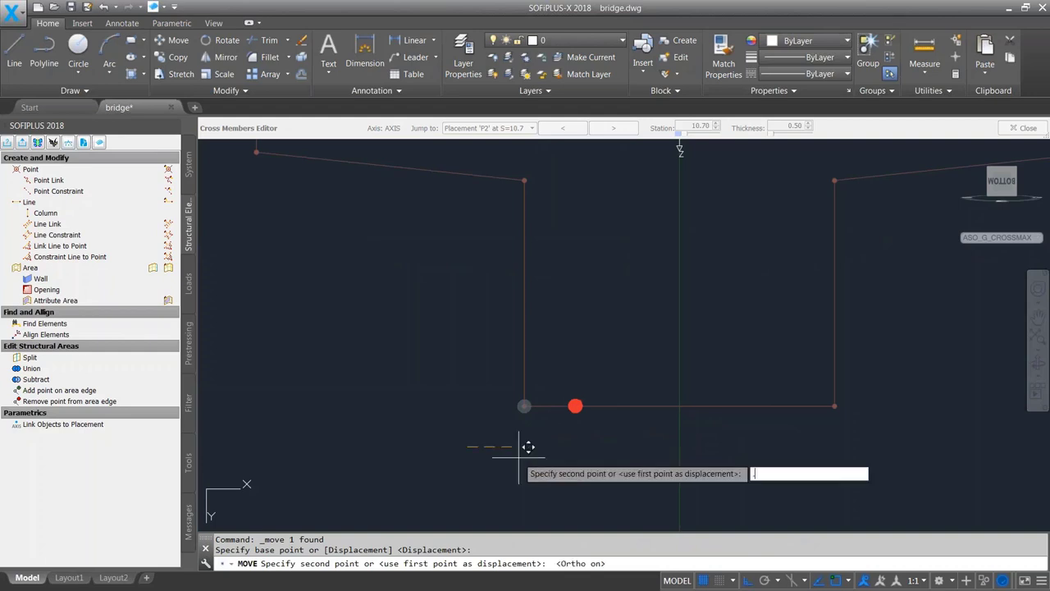
key(Return)
Place a second structural point at the midpoint of the deck's top edge, and end the point command.
scroll(479, 441, down, 2)
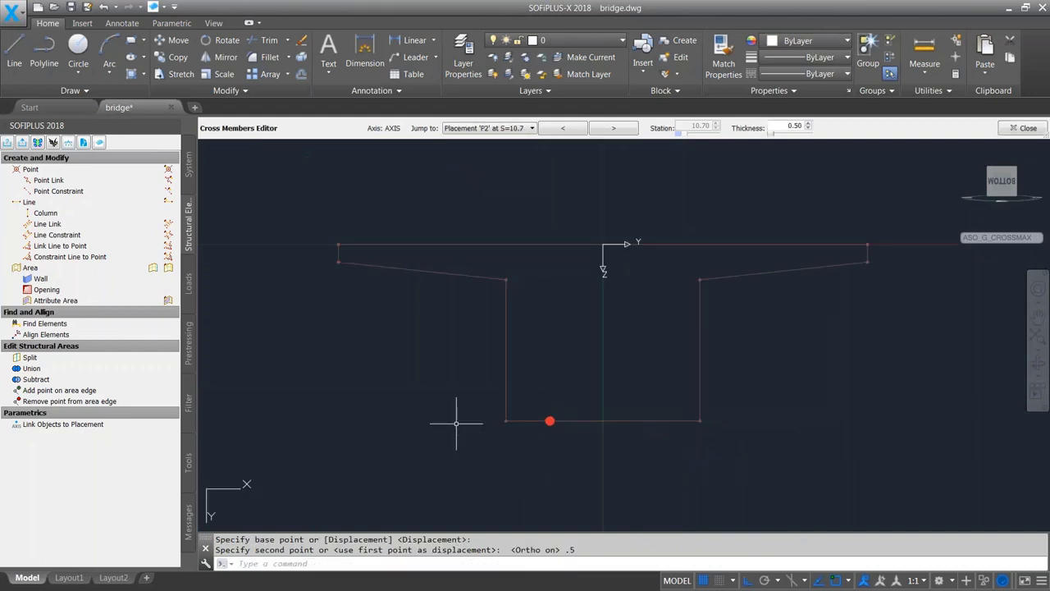
click(32, 169)
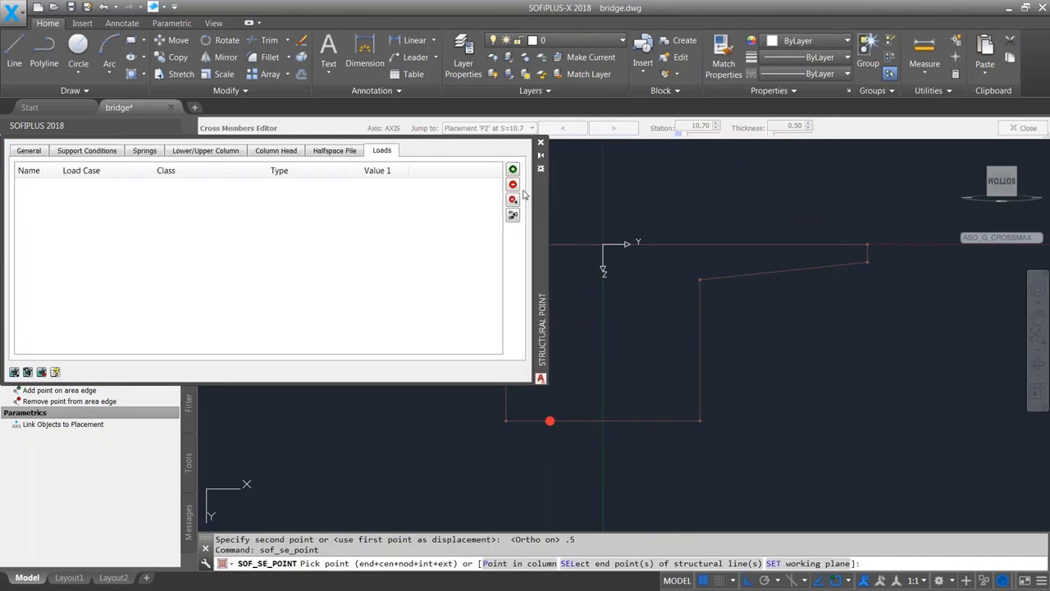
shift+right_click(606, 223)
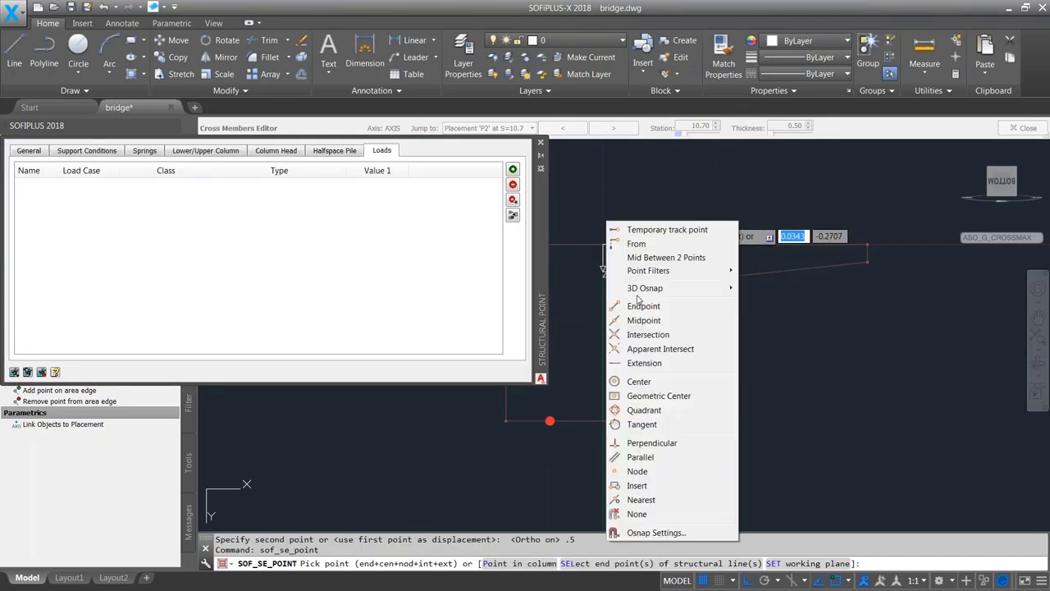
click(650, 321)
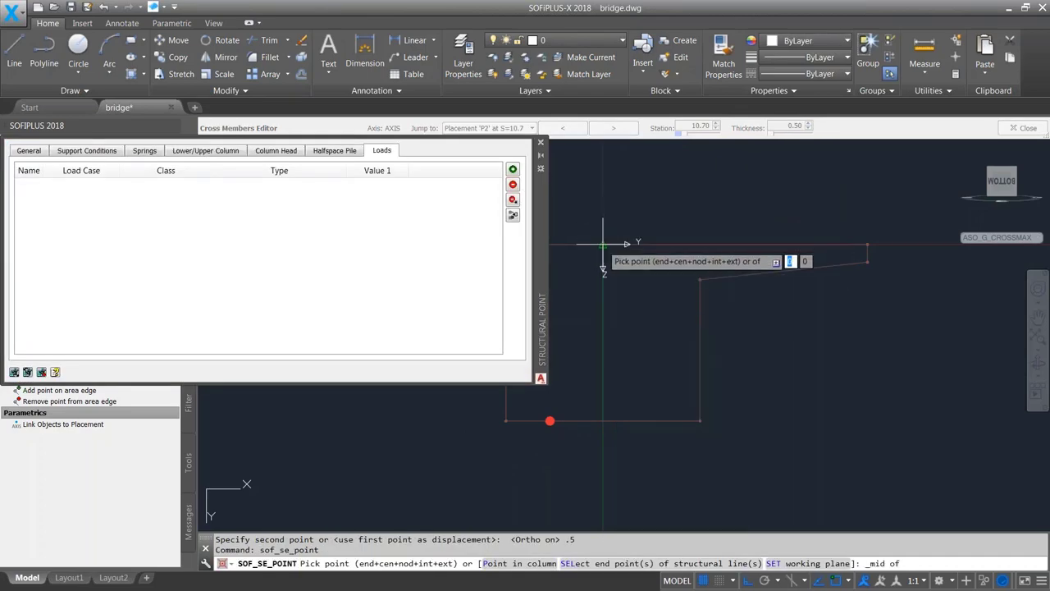
click(603, 244)
key(Escape)
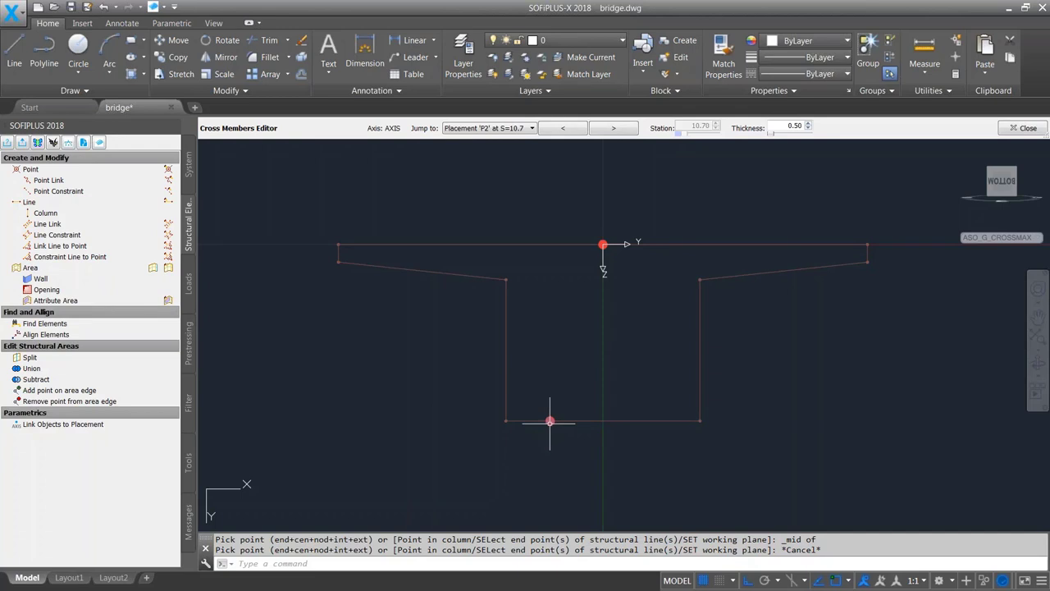
Create a point constraint from the deck's top-edge midpoint to the structural point on the web's bottom edge, and end the command.
click(64, 195)
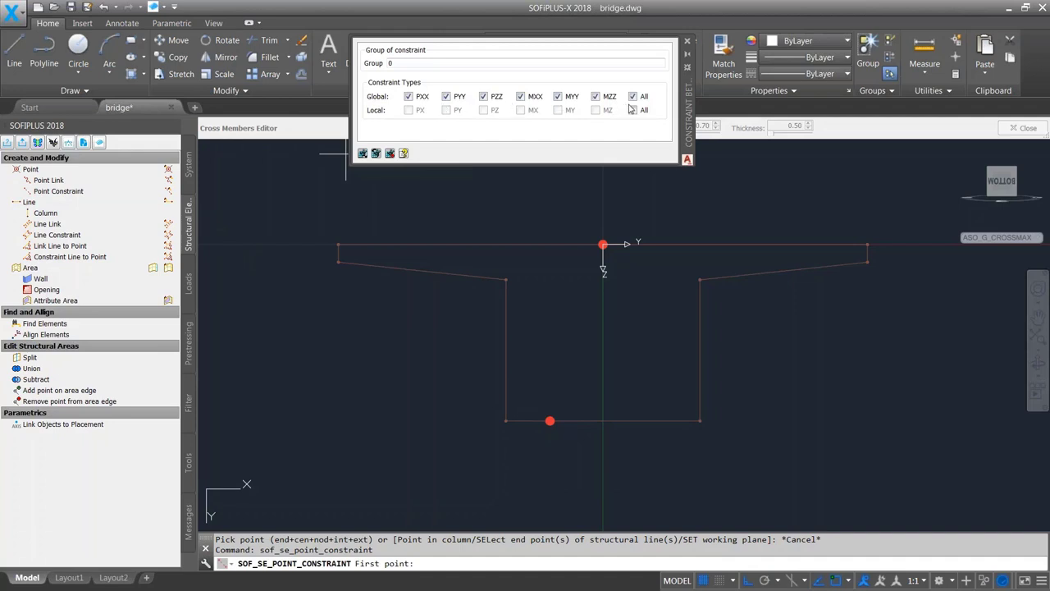
click(603, 244)
click(550, 421)
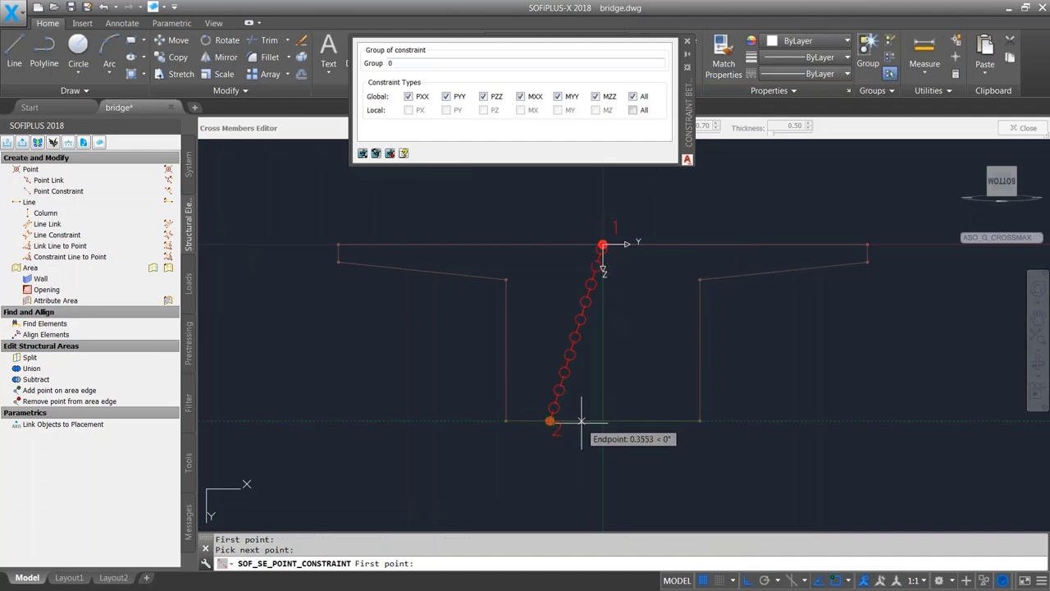
key(Escape)
Add a spring in direction Local X with axial stiffness 1e8 kN/m3 to the structural point on the web's bottom edge.
scroll(550, 421, up, 5)
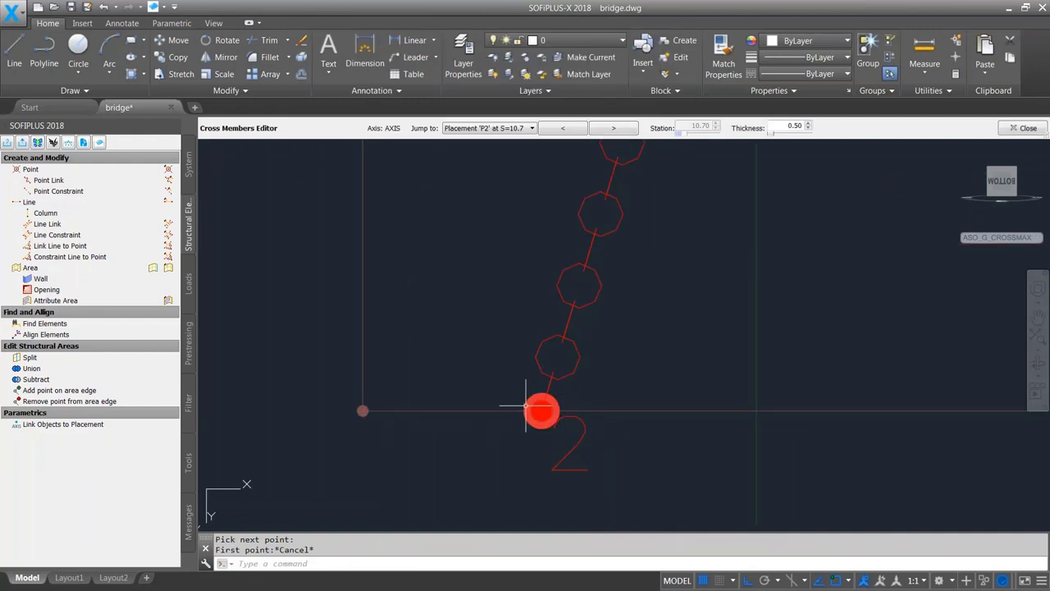
double_click(542, 410)
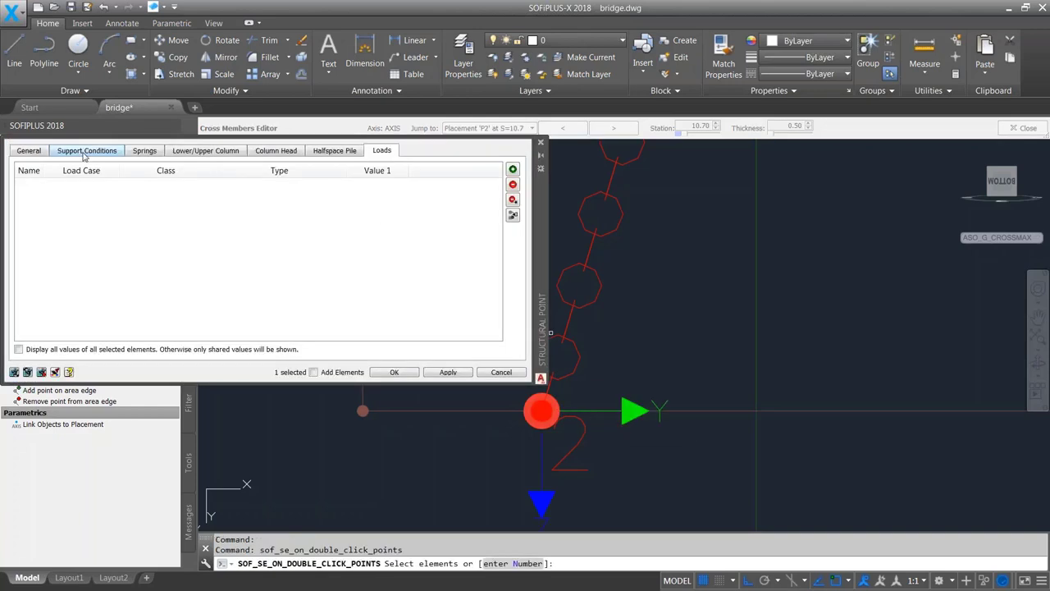
click(85, 154)
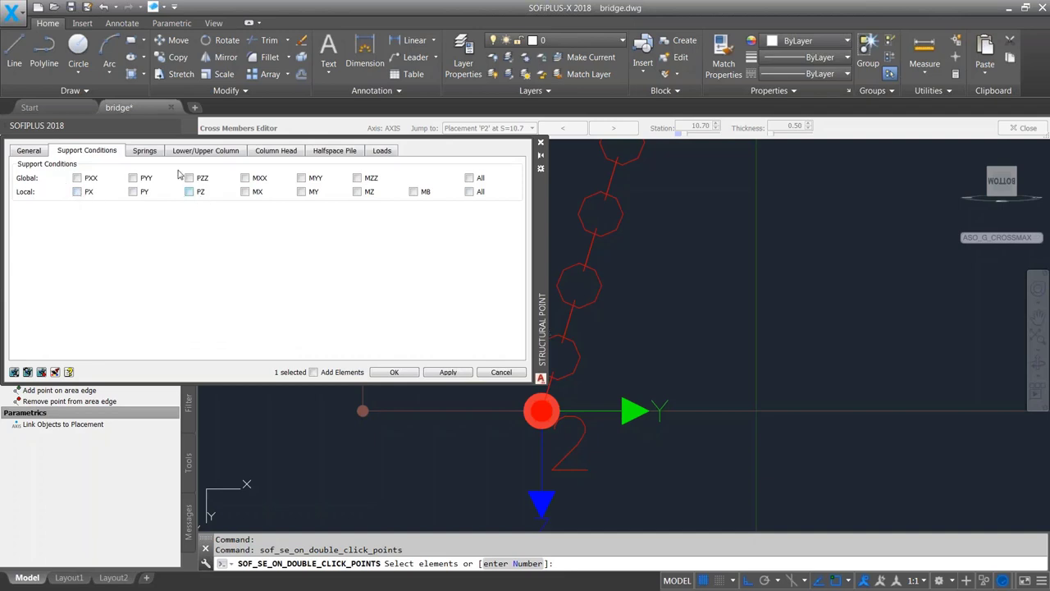
click(151, 152)
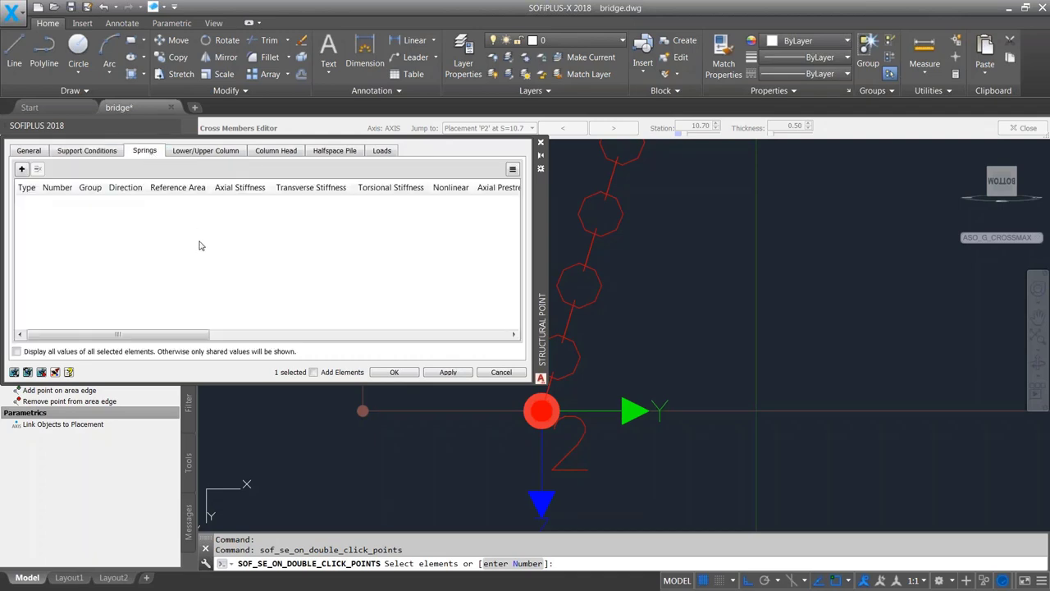
click(22, 170)
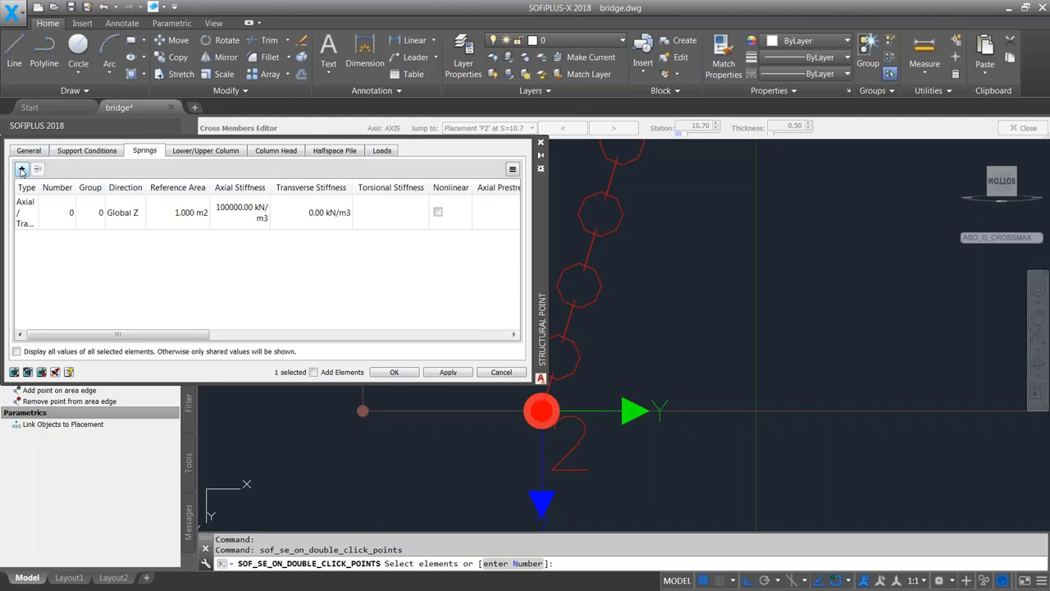
click(119, 214)
click(119, 213)
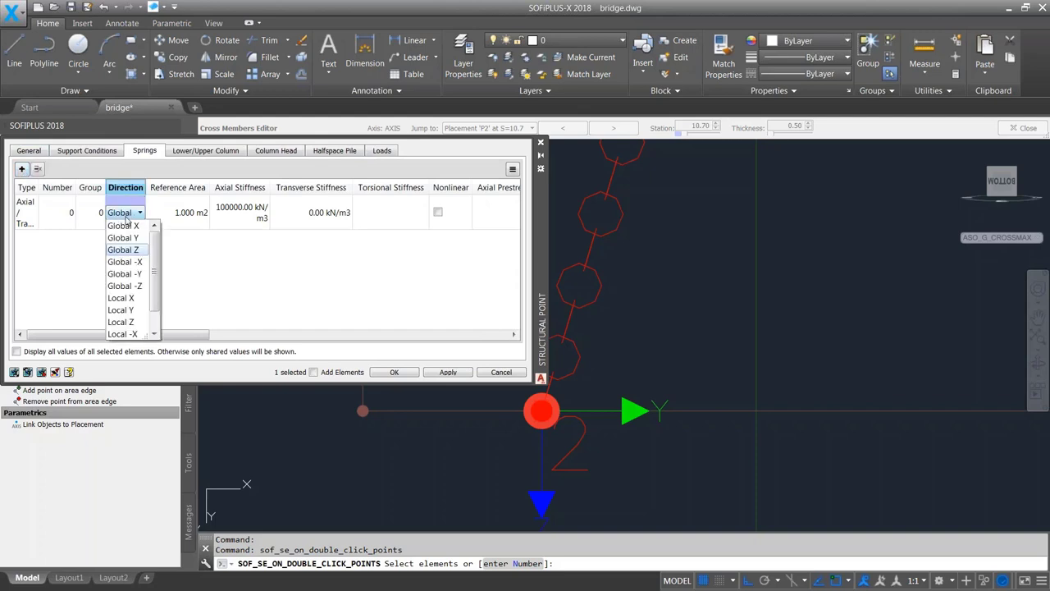
click(136, 301)
click(243, 215)
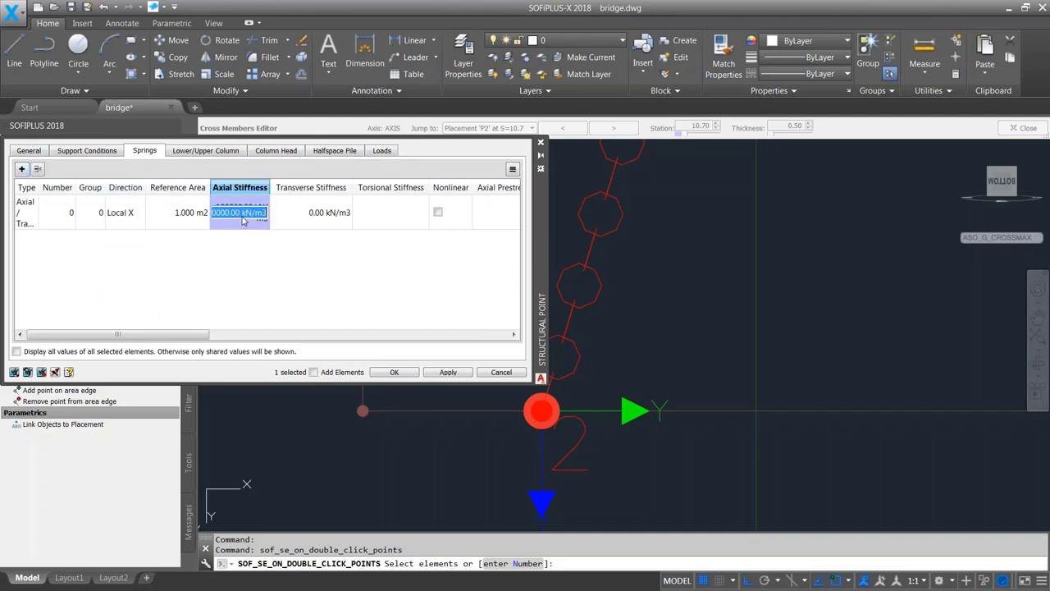
text(1e)
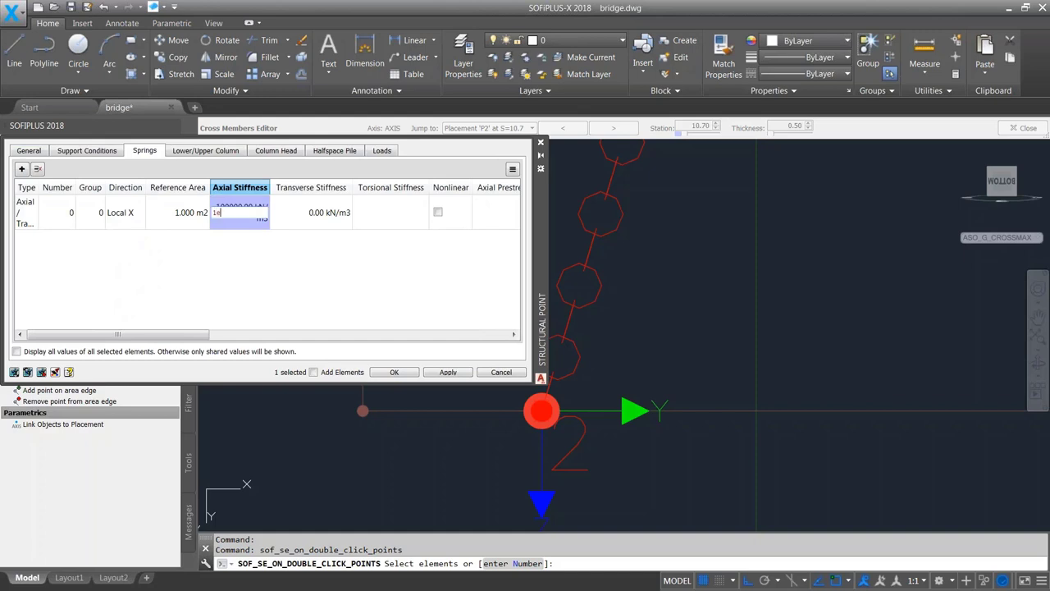
text(8)
key(Return)
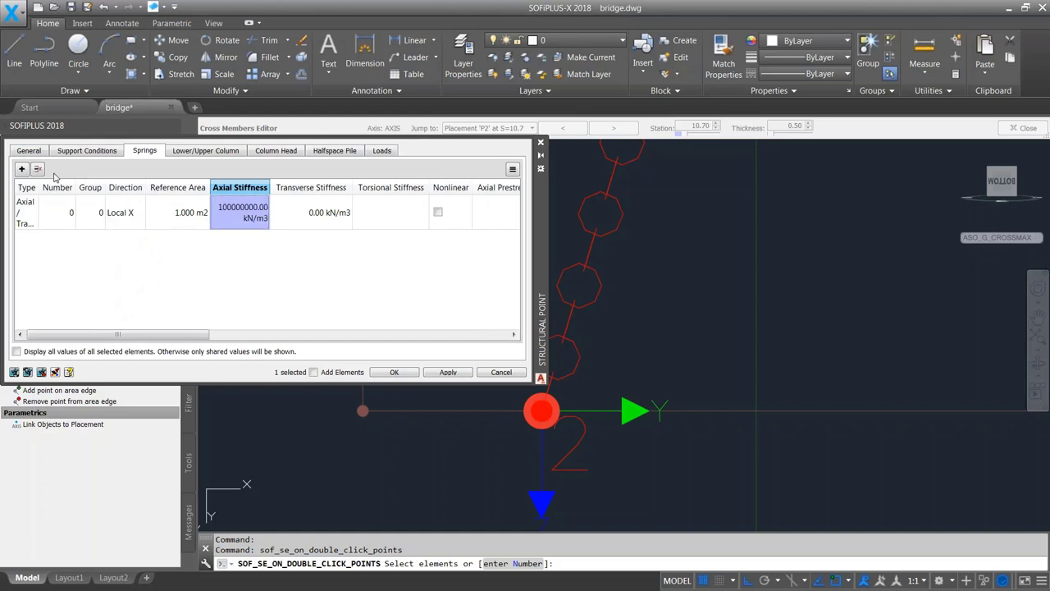
Add two more springs to the point in directions Local Y and Local Z with the same stiffness, and apply the changes.
click(22, 169)
click(123, 247)
click(128, 249)
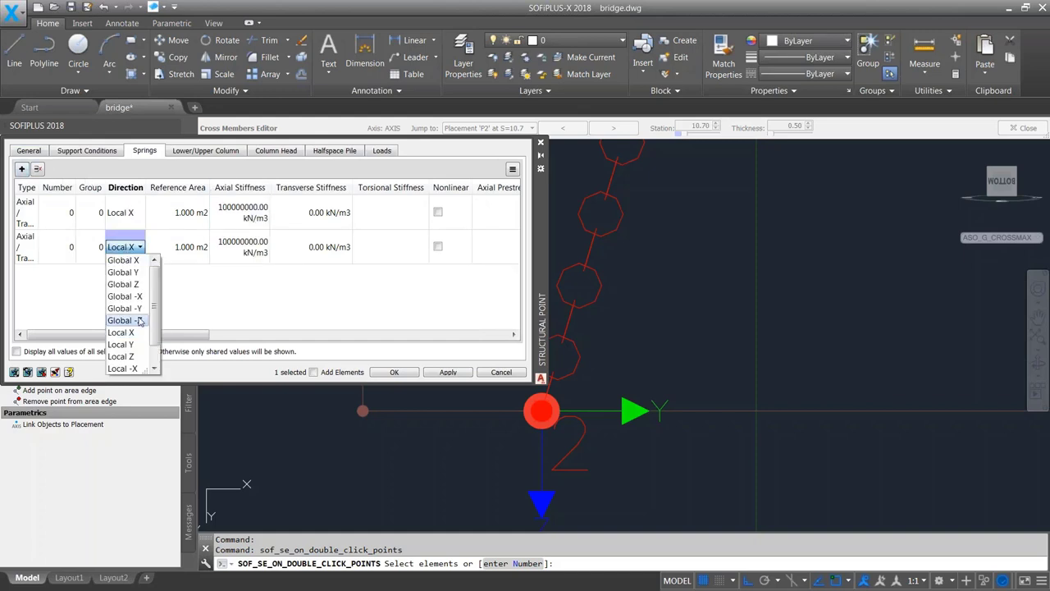
click(124, 345)
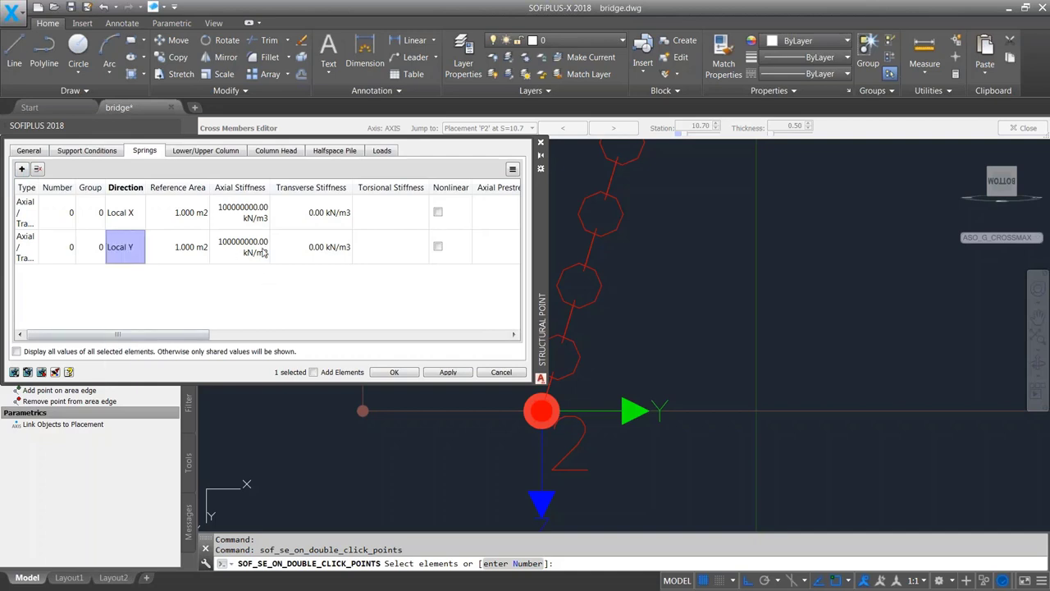
click(22, 169)
click(124, 282)
click(127, 283)
click(132, 394)
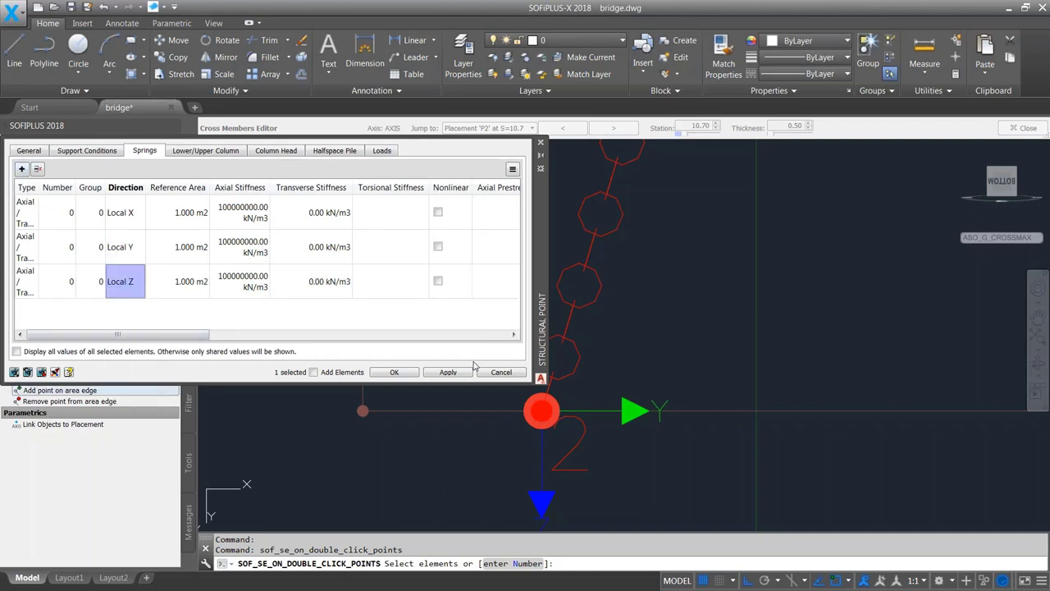
click(448, 374)
click(395, 372)
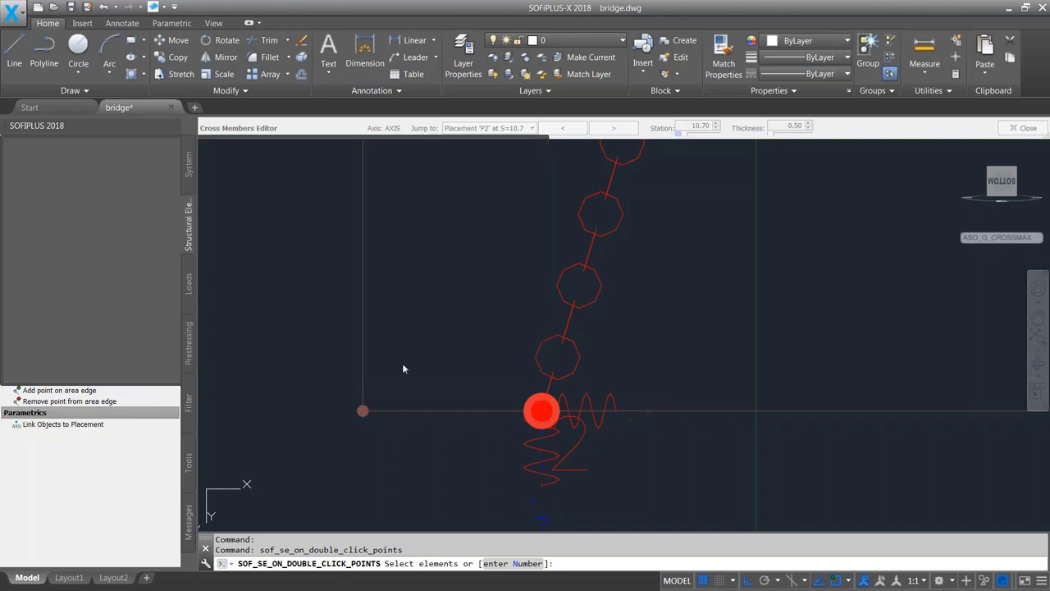
click(429, 321)
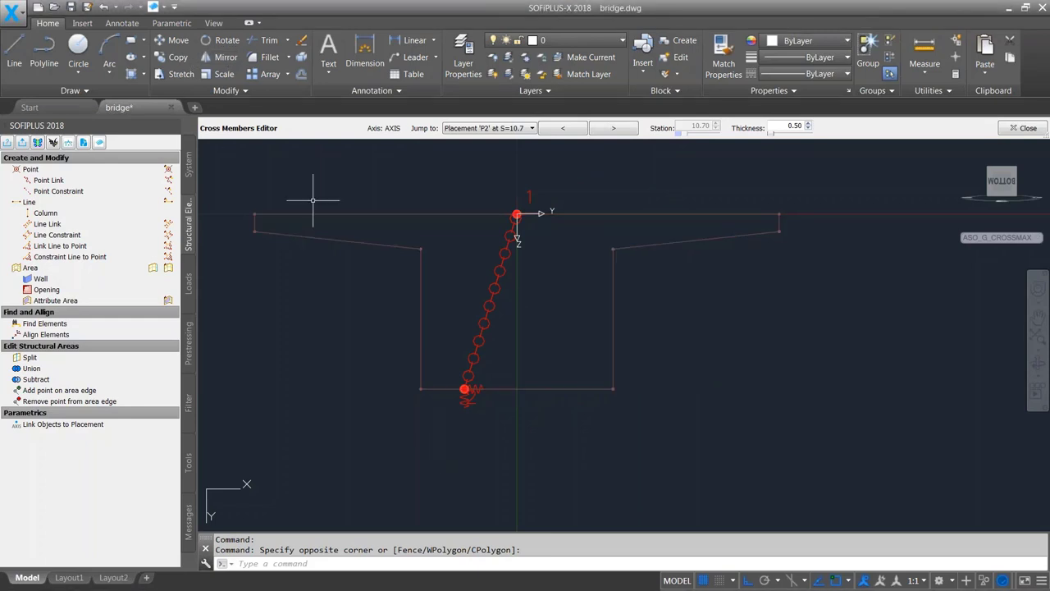
Mirror the bottom support point and its constraint about the section's vertical centreline through the deck's top midpoint, keeping the originals.
click(226, 57)
click(498, 362)
click(475, 289)
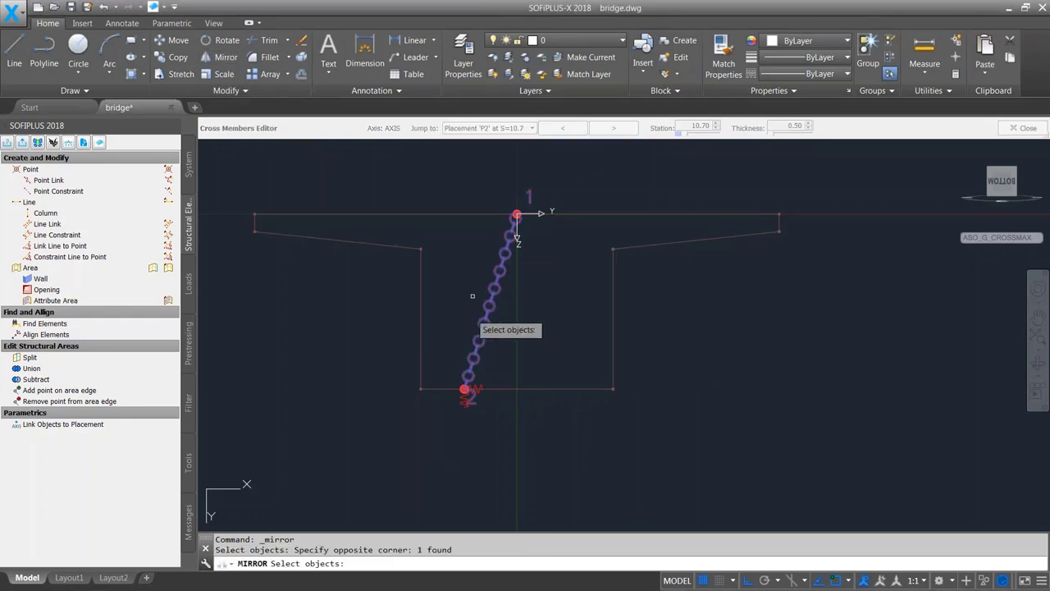
click(435, 356)
click(501, 469)
key(Return)
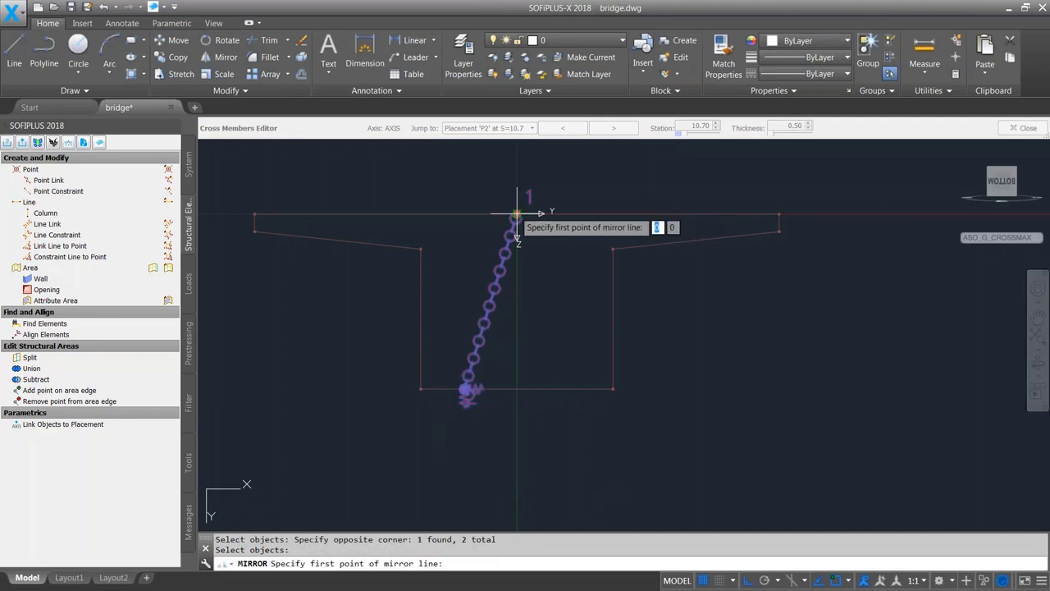
click(517, 215)
click(546, 448)
key(Return)
Set the axial stiffness of the mirrored support point's Local Y spring to 1 kN/m3 and apply it.
scroll(598, 392, up, 4)
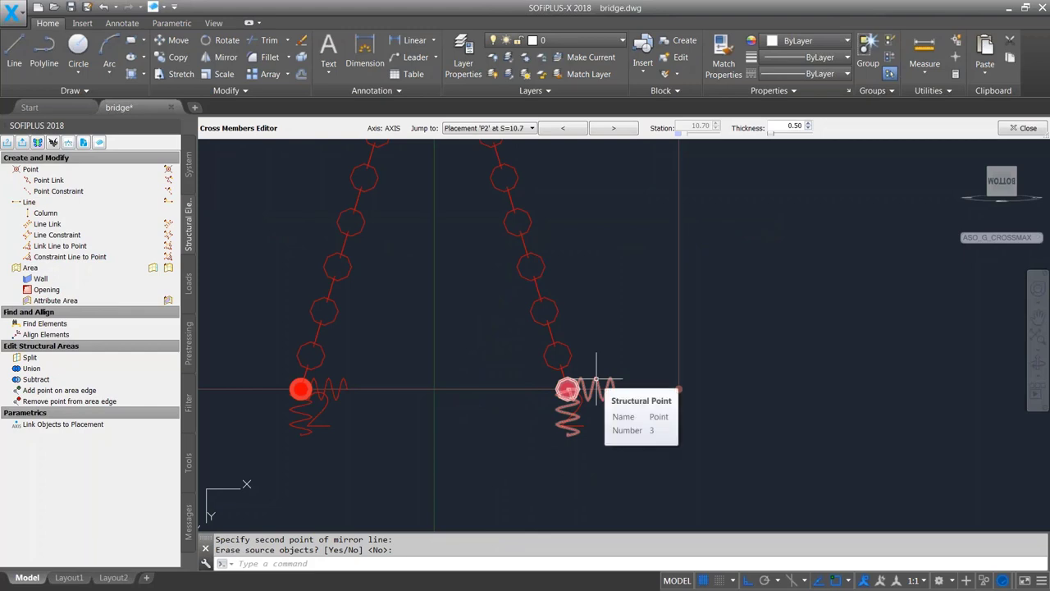
double_click(597, 379)
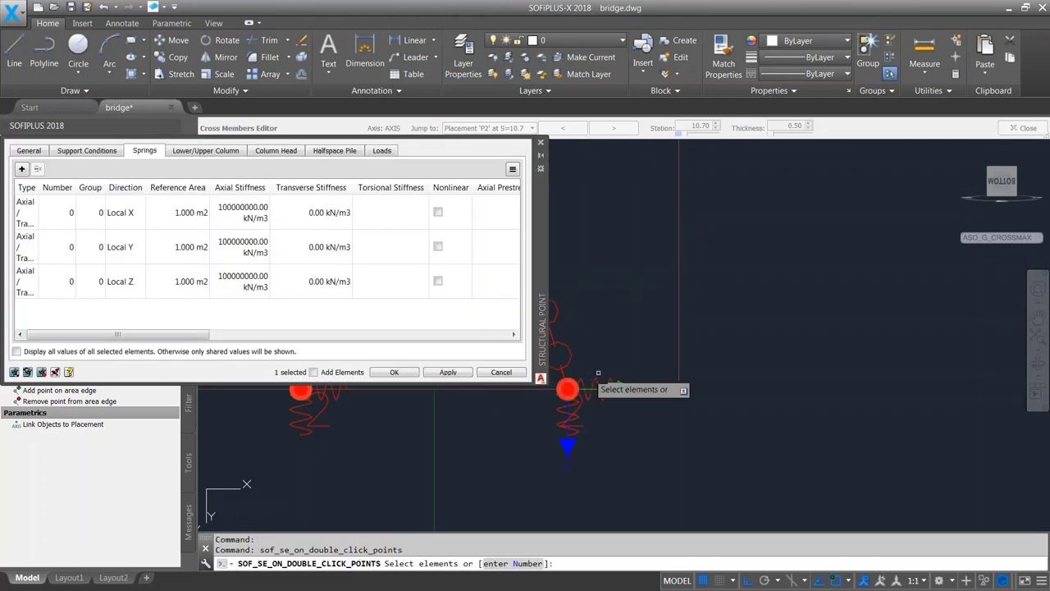
double_click(255, 250)
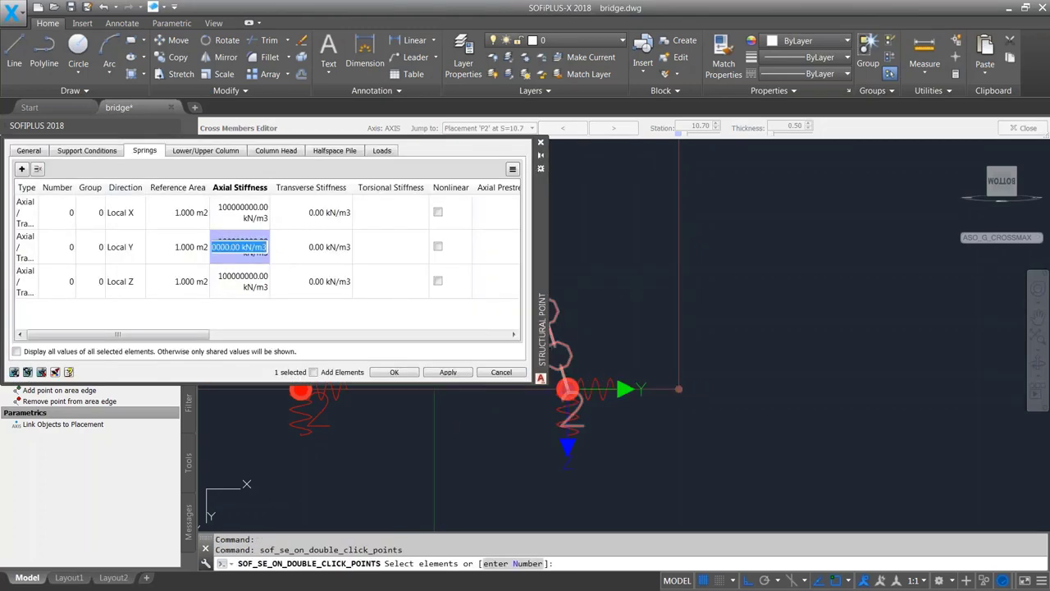
text(1)
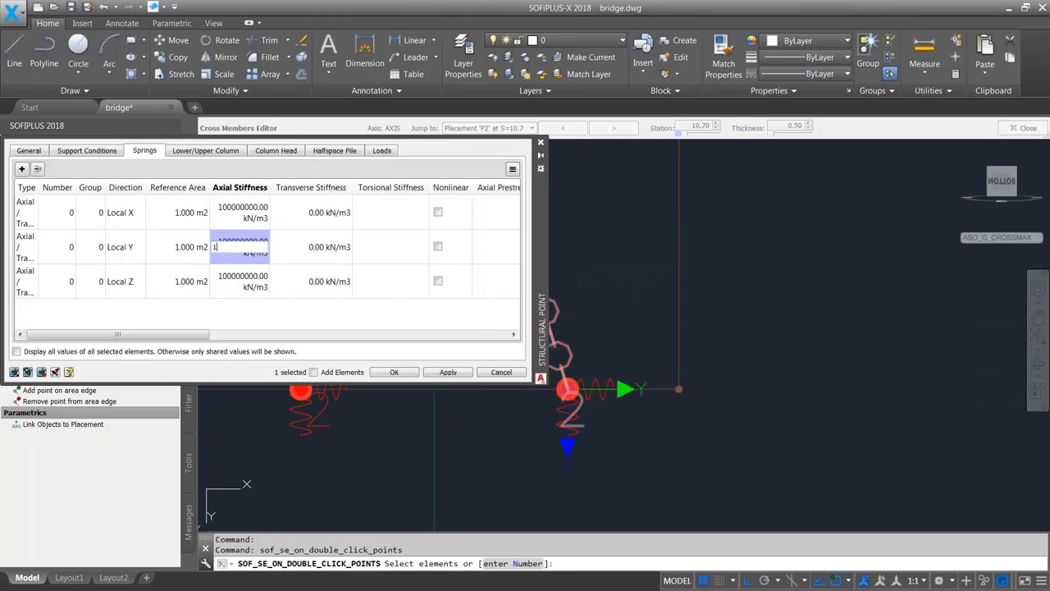
click(449, 372)
click(394, 372)
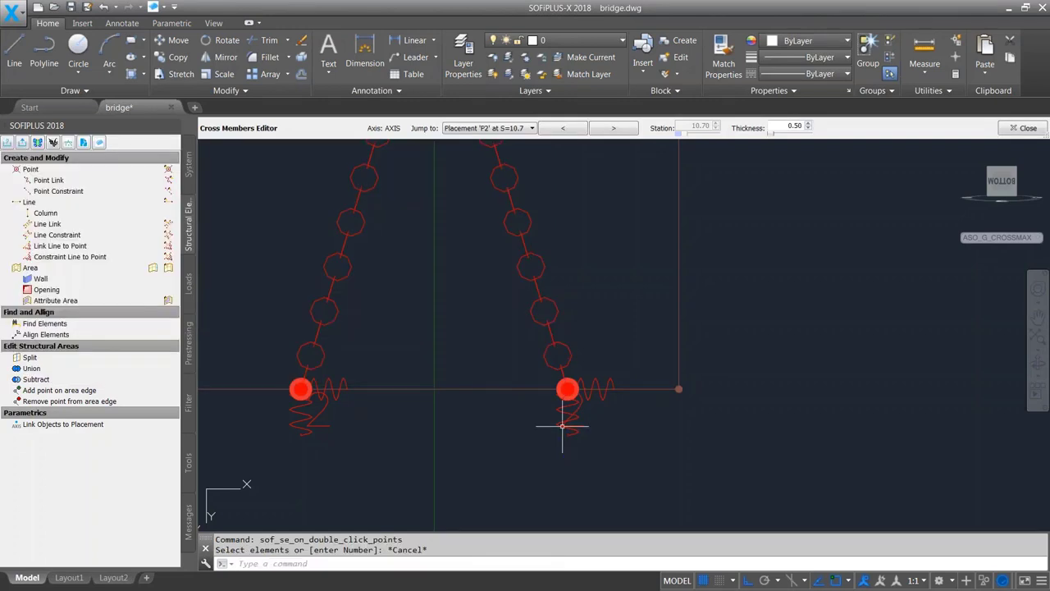
Copy both support points, both constraints and the deck-top point to the clipboard with the deck's top-edge midpoint as base point.
scroll(506, 431, down, 4)
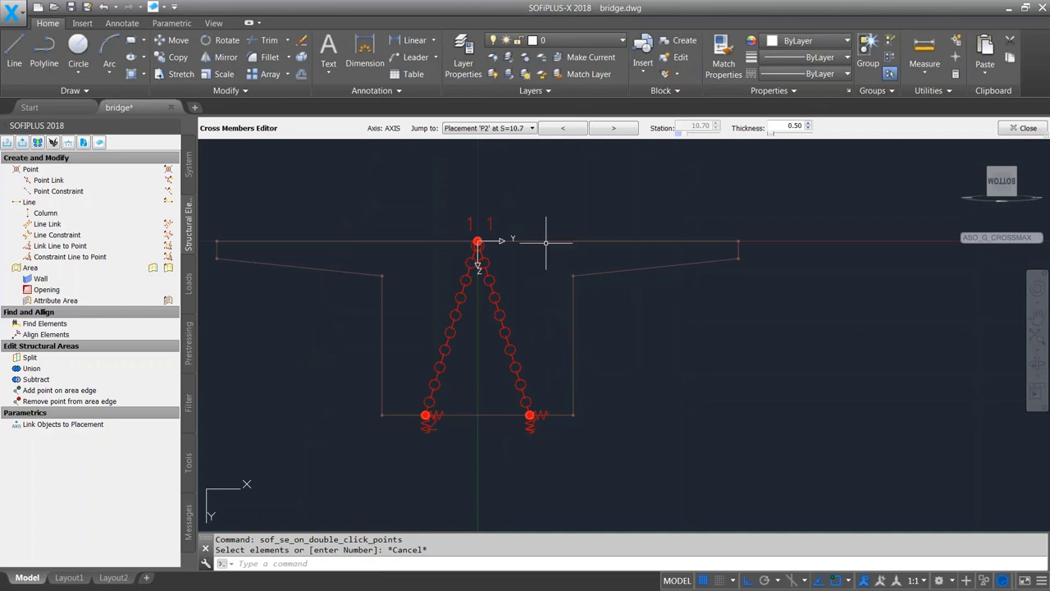
right_click(567, 193)
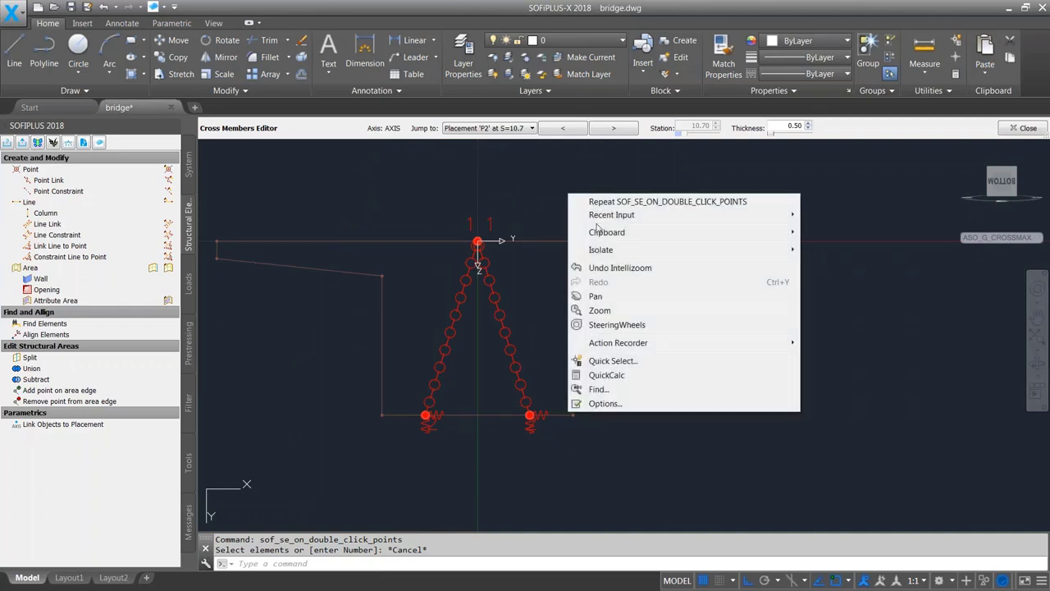
mouse_move(604, 232)
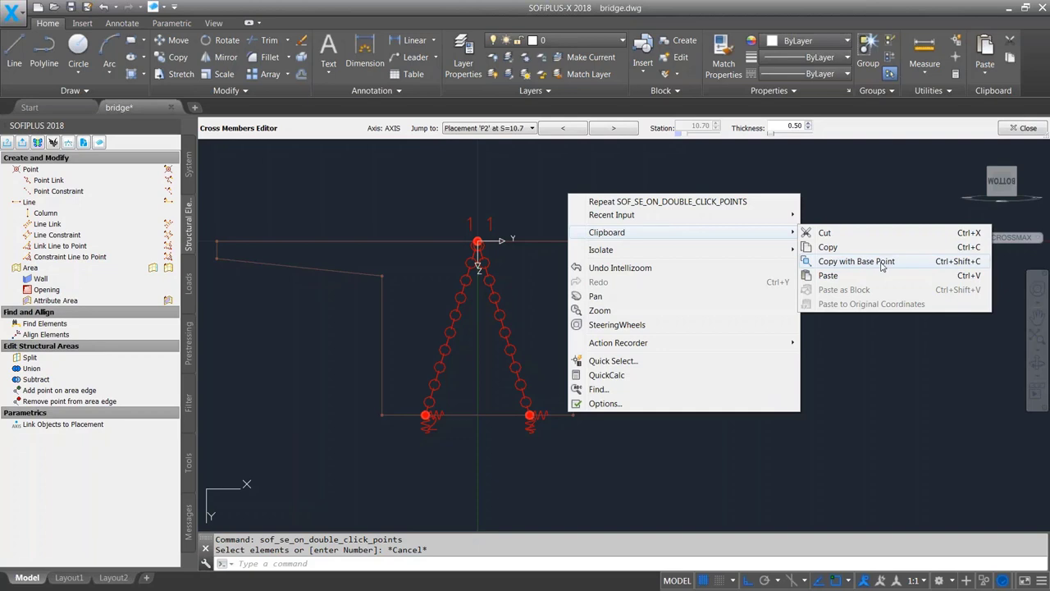
click(883, 263)
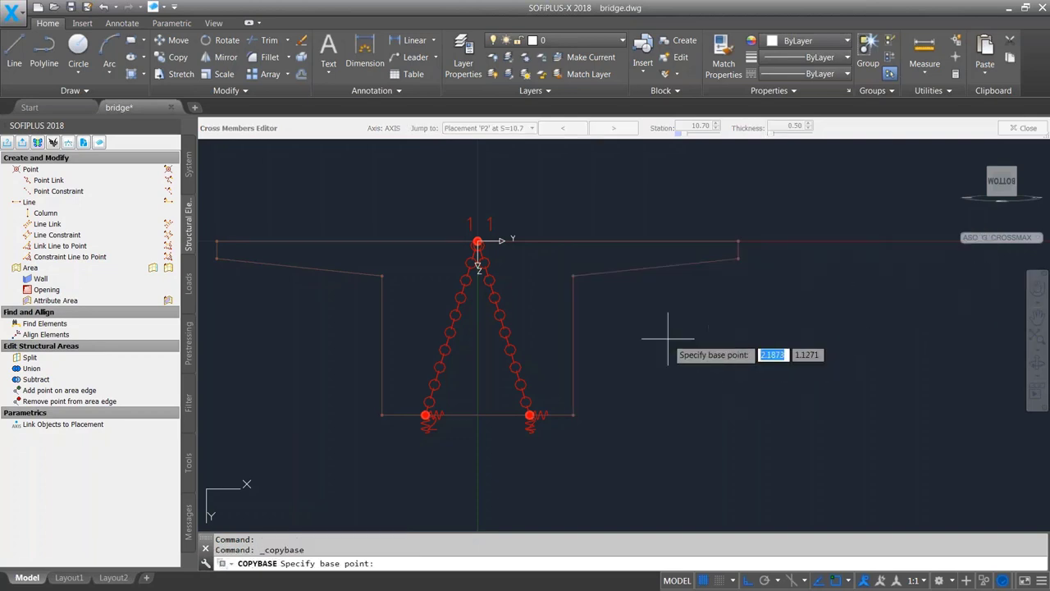
click(477, 244)
click(425, 415)
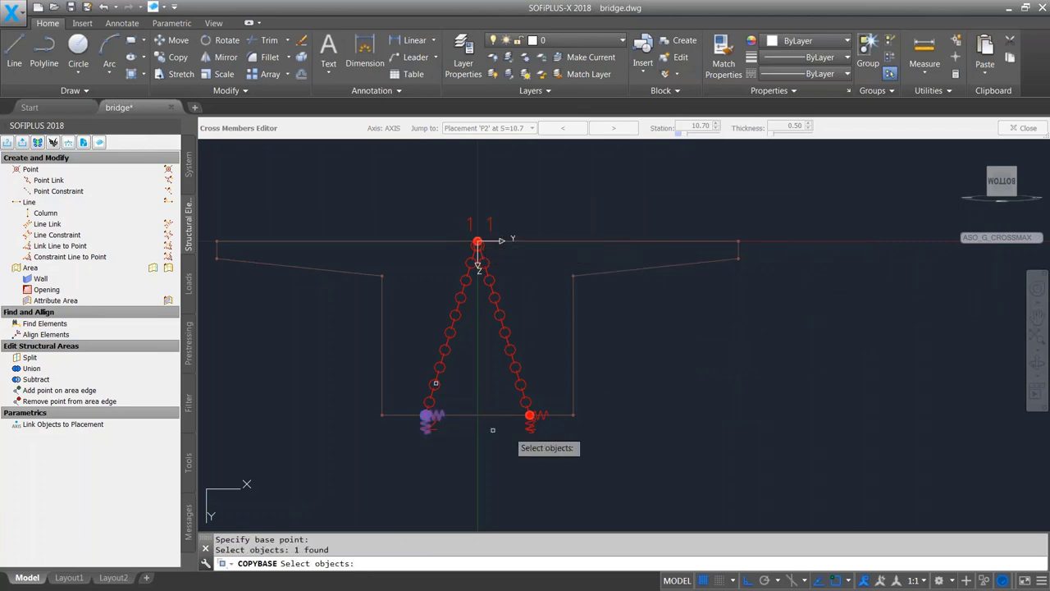
click(529, 415)
click(512, 346)
click(496, 328)
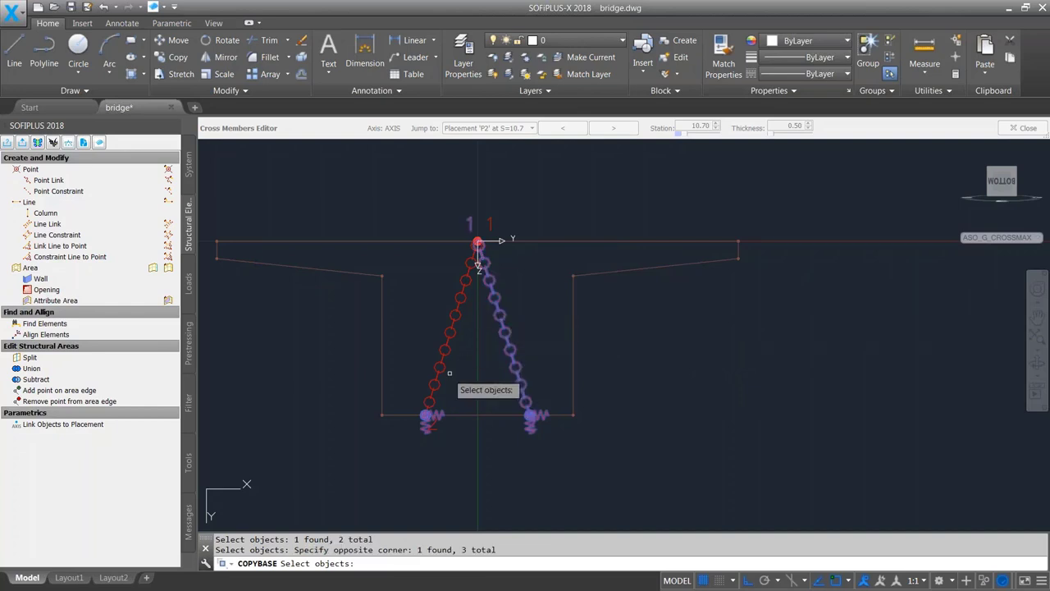
click(473, 351)
click(420, 402)
click(492, 256)
click(449, 230)
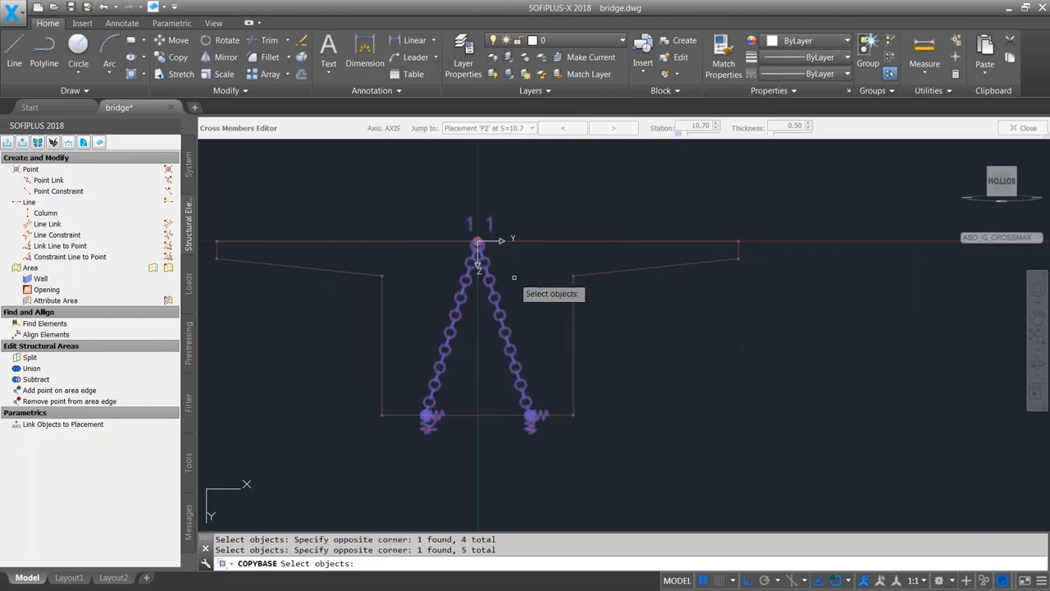
key(Return)
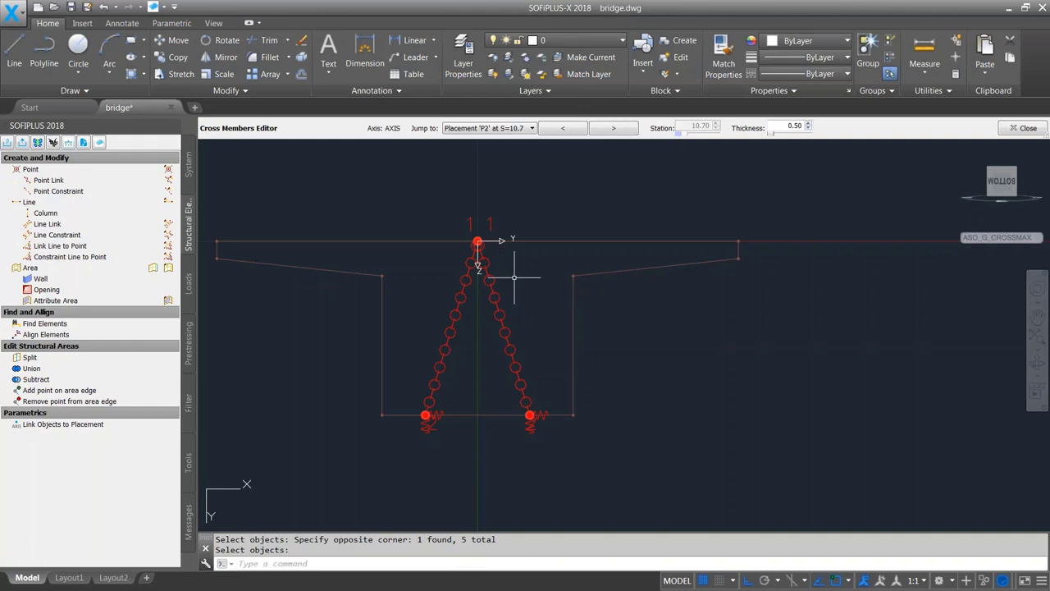
Switch to placement P4 and paste the copied support points, constraints and deck-top point with insertion point 0,0.
click(532, 129)
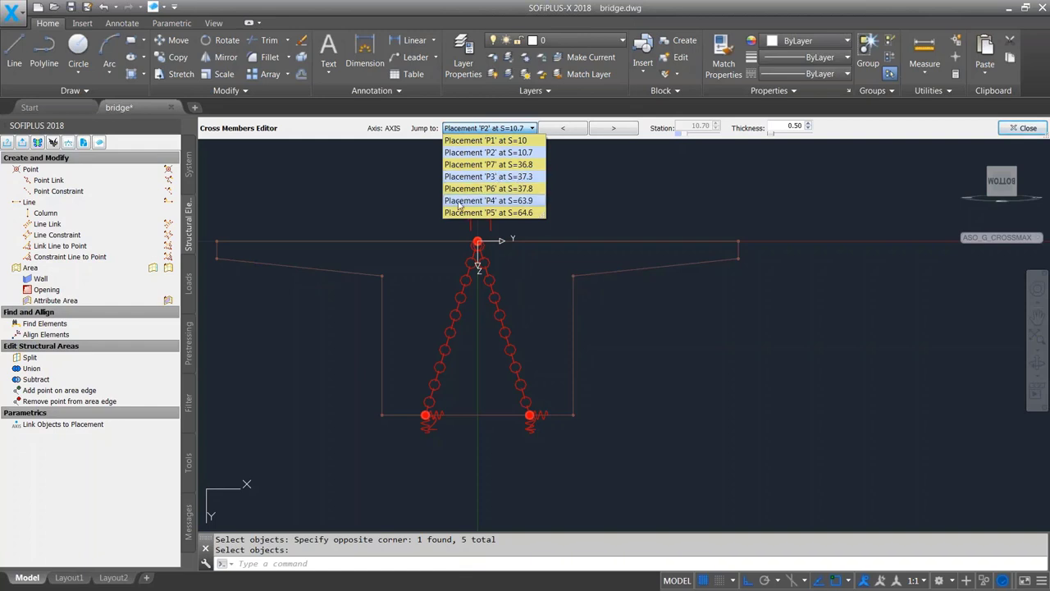
click(519, 201)
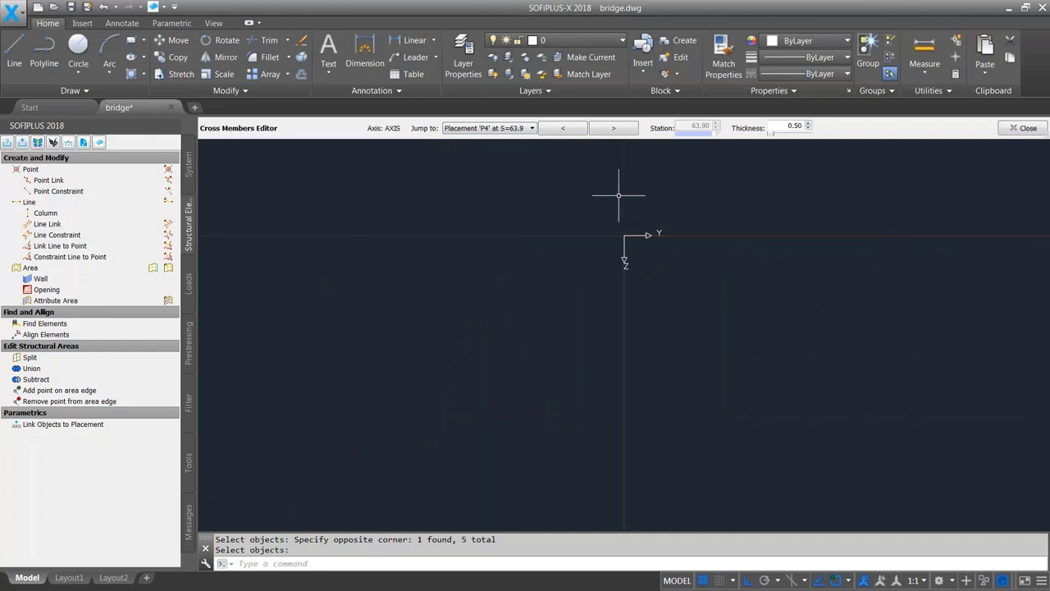
click(529, 129)
click(510, 203)
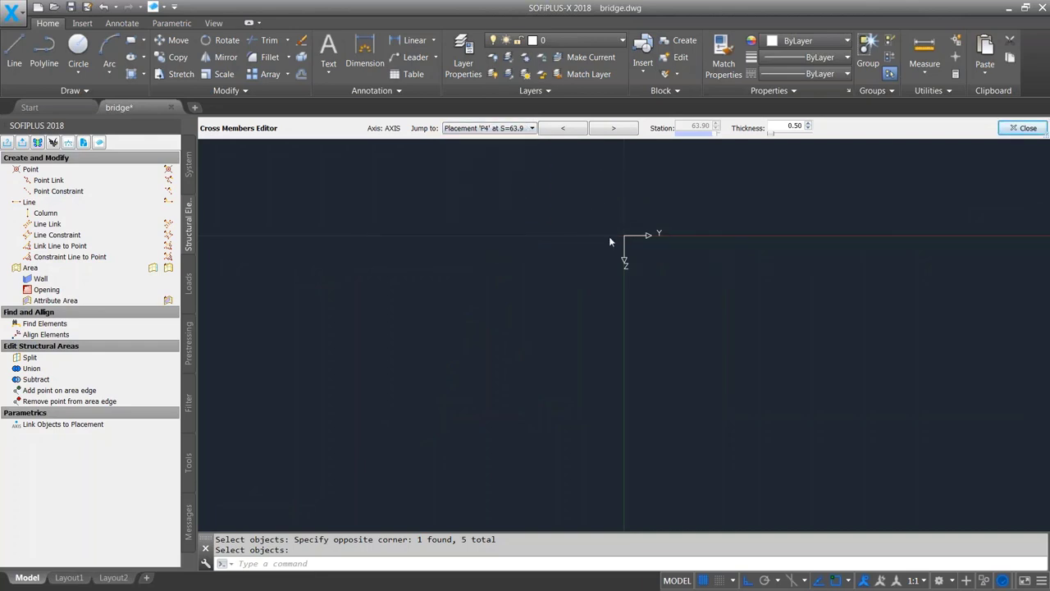
right_click(620, 204)
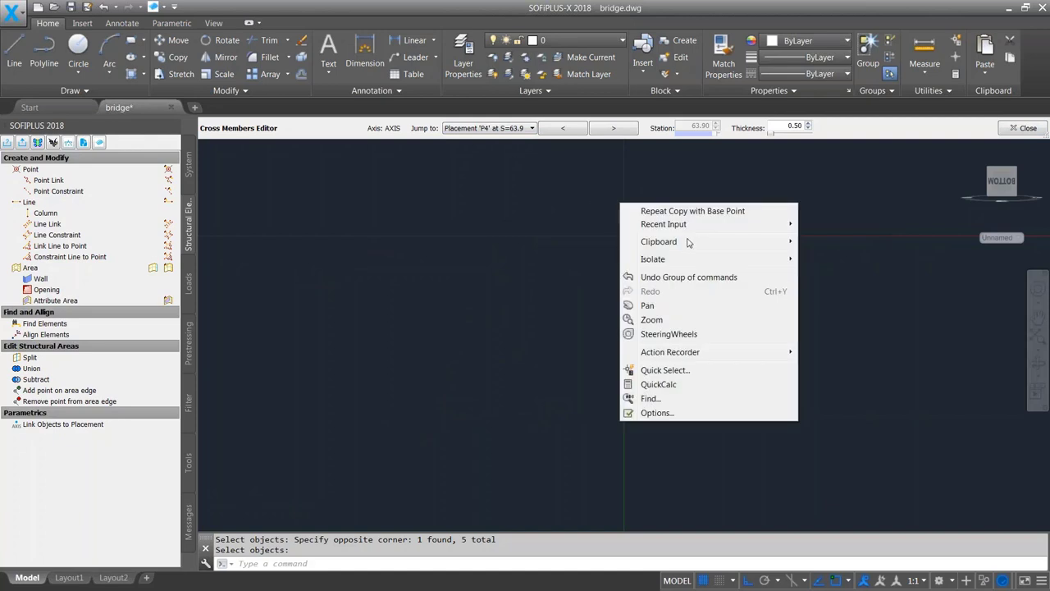
mouse_move(689, 243)
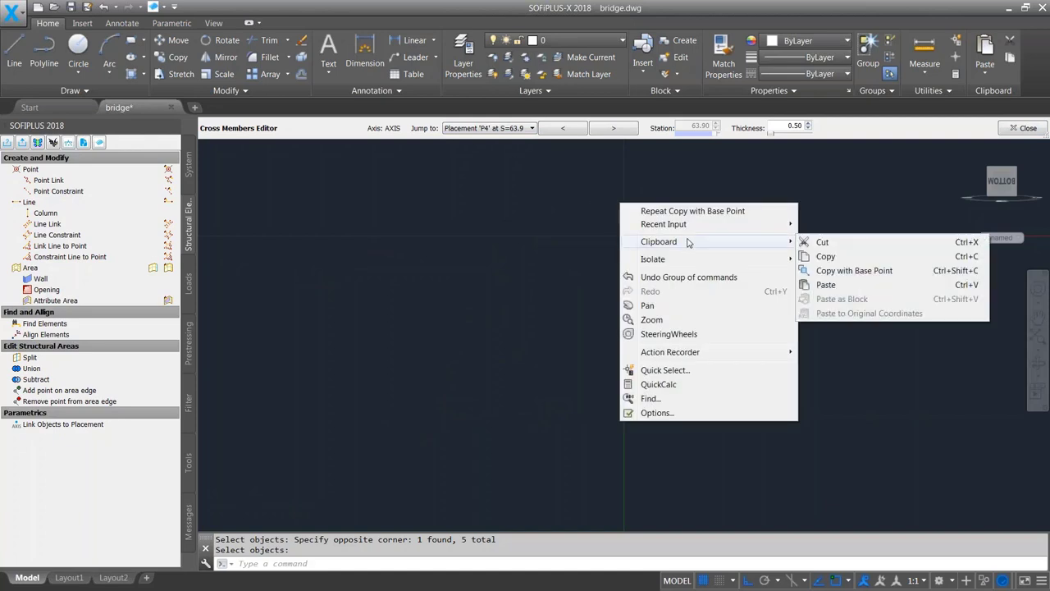
click(826, 285)
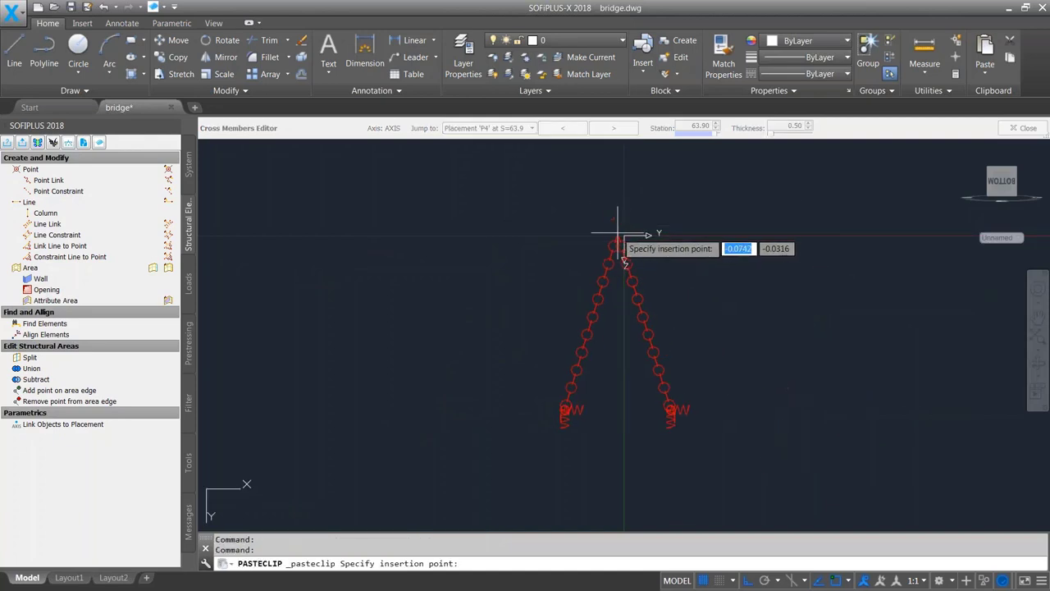
text(0)
key(Tab)
text(00)
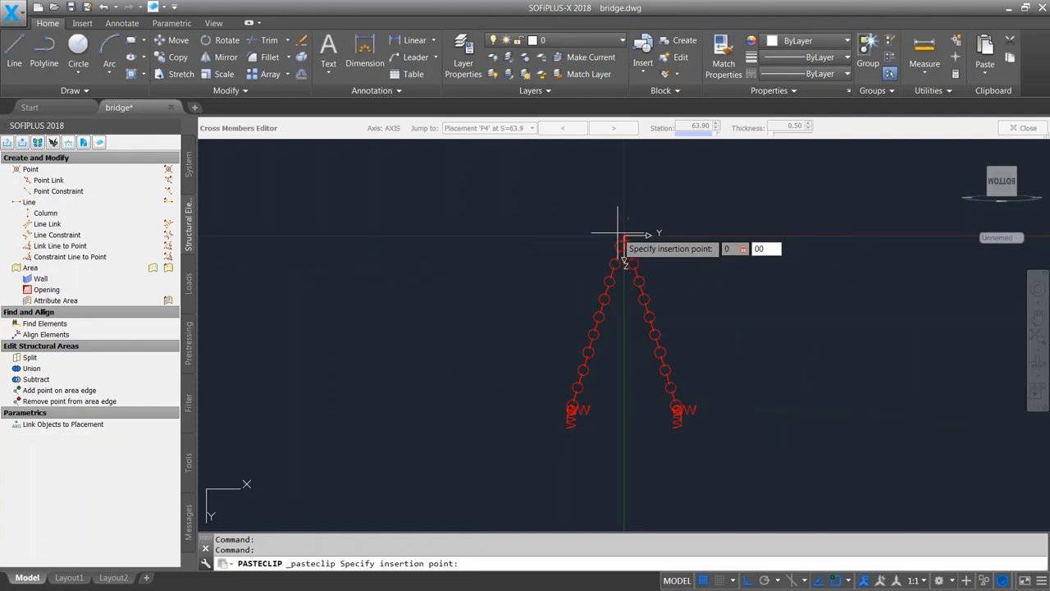
key(Return)
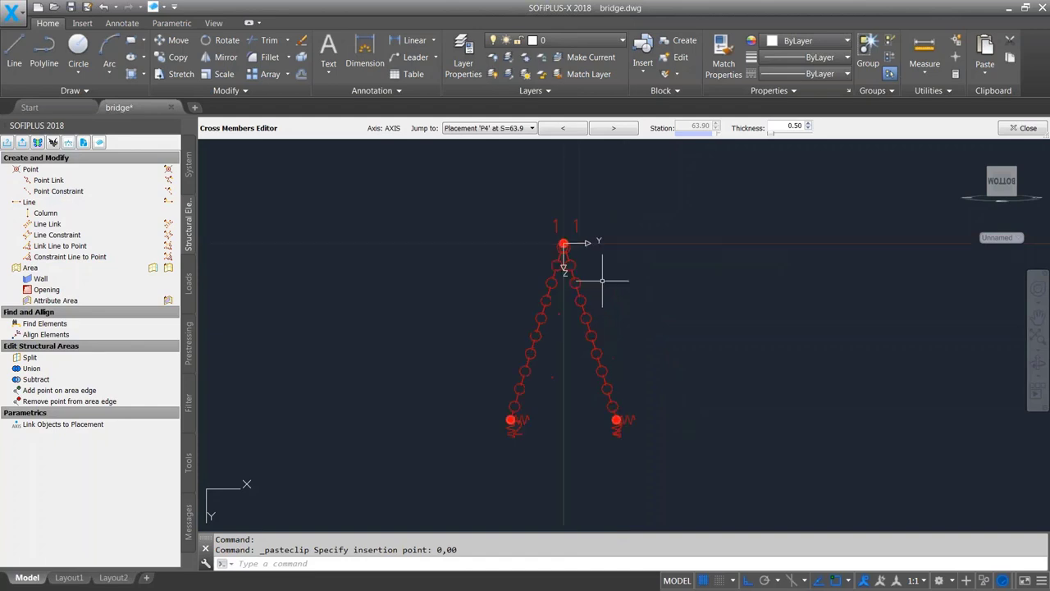
Switch to placement P3 and paste the copied support points, constraints and deck-top point with insertion point 0,0,0.
click(517, 129)
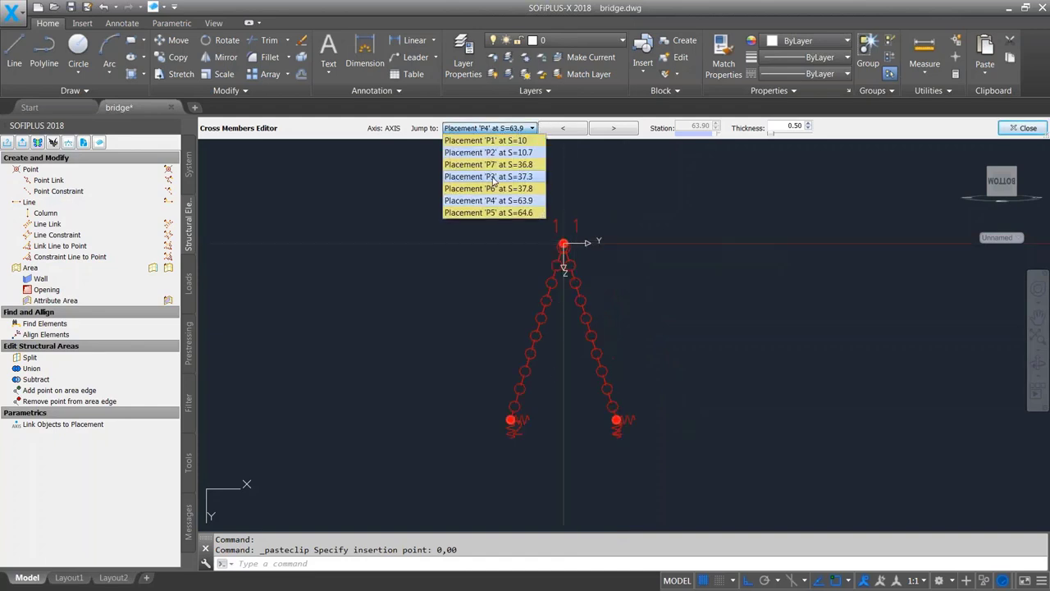
click(492, 169)
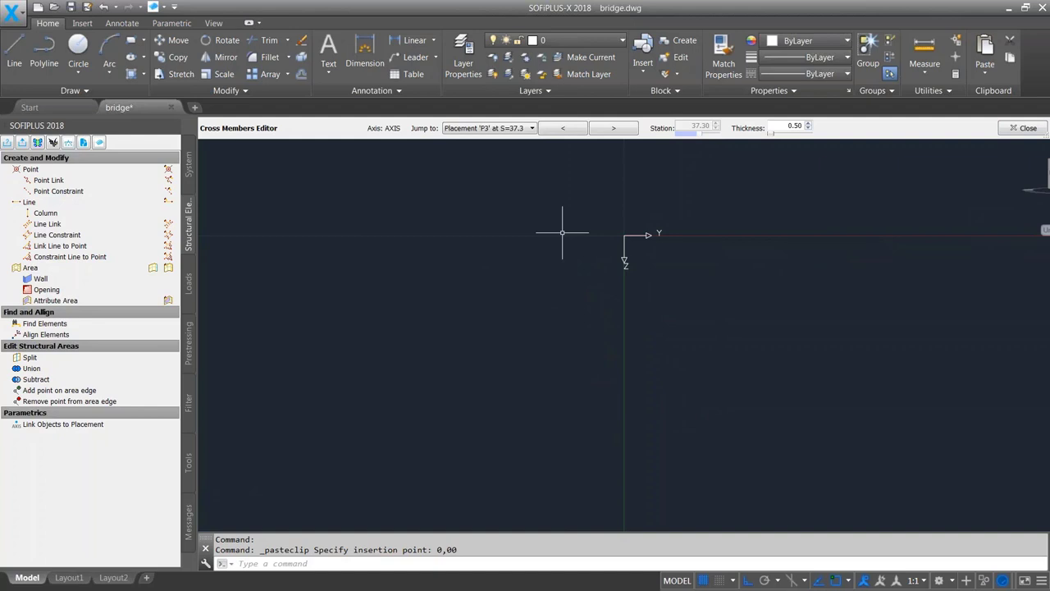
right_click(567, 195)
mouse_move(678, 235)
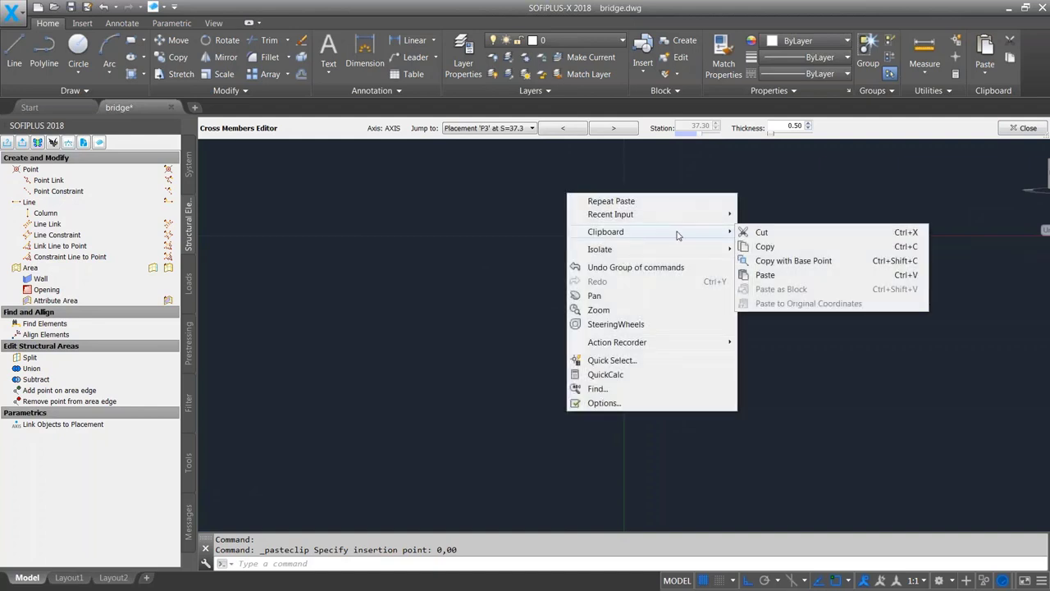
click(765, 275)
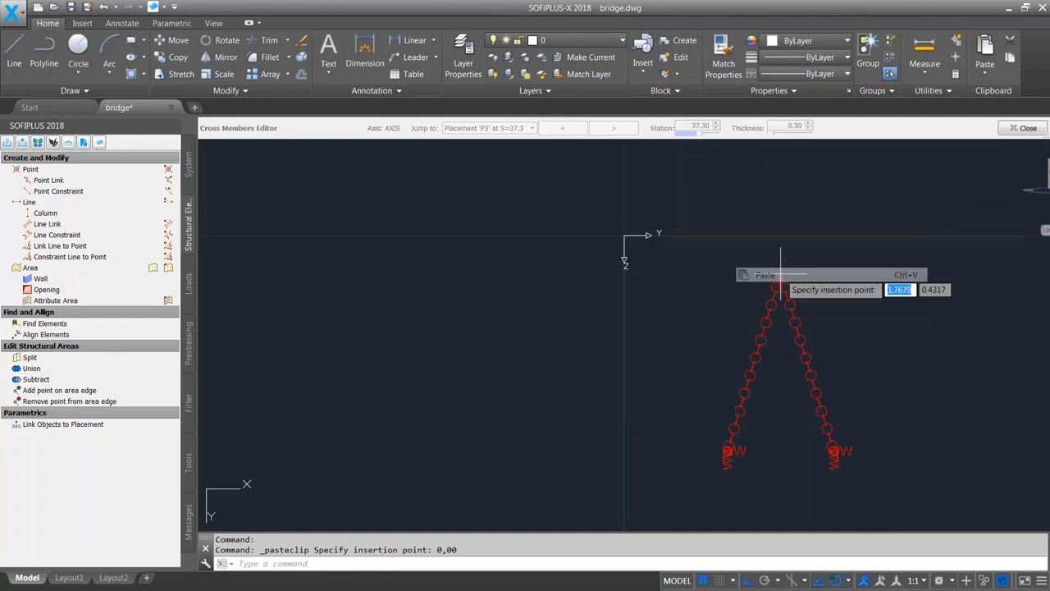
text(0,0,0)
key(Return)
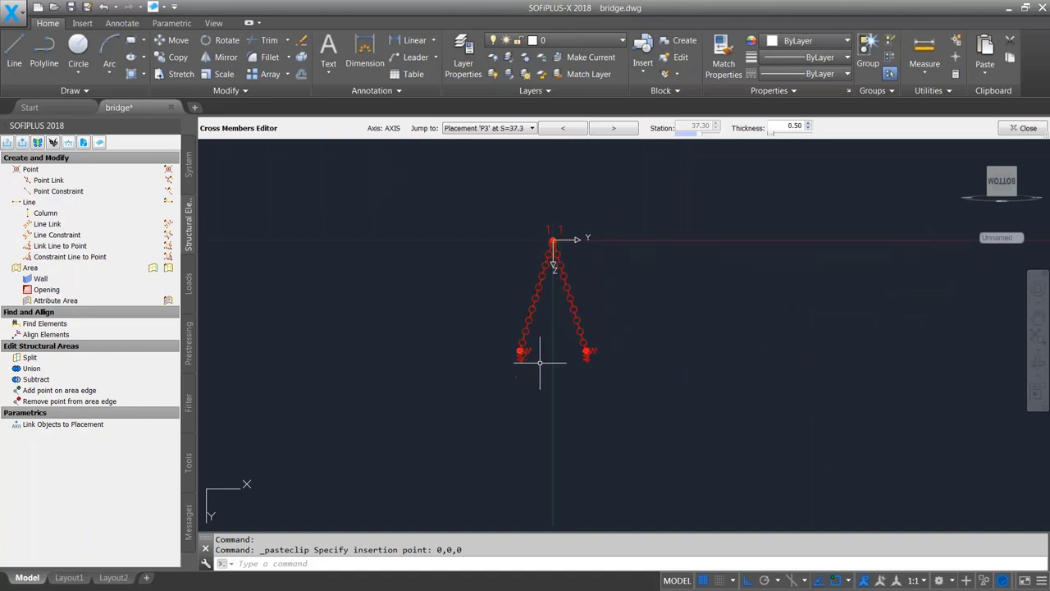
Draw three consecutive line segments vertically downward from the deck-top point, with lengths 2, 0.5 and 5.
key(l)
key(Return)
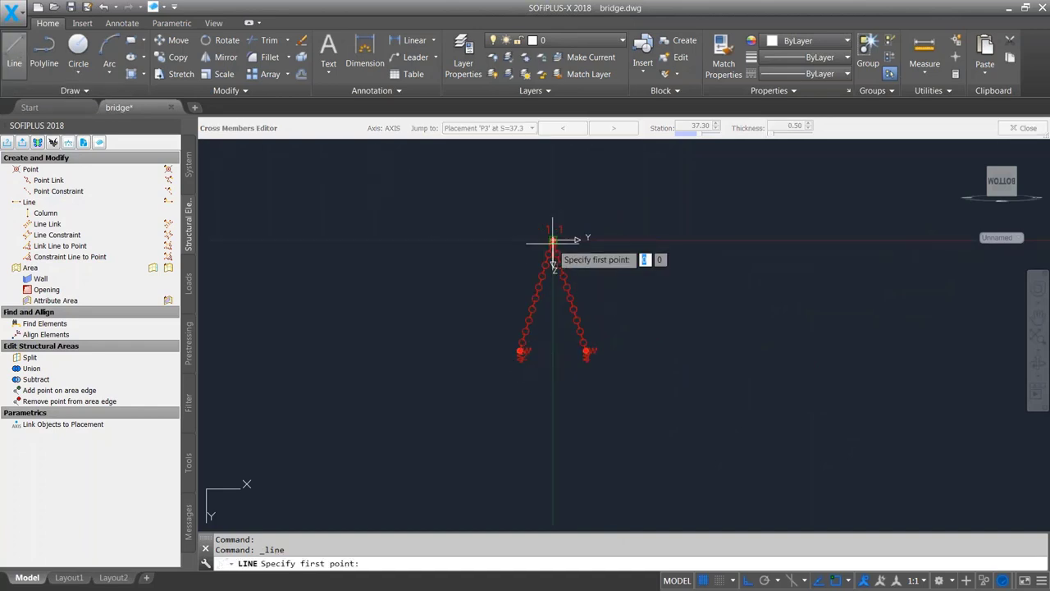
click(553, 239)
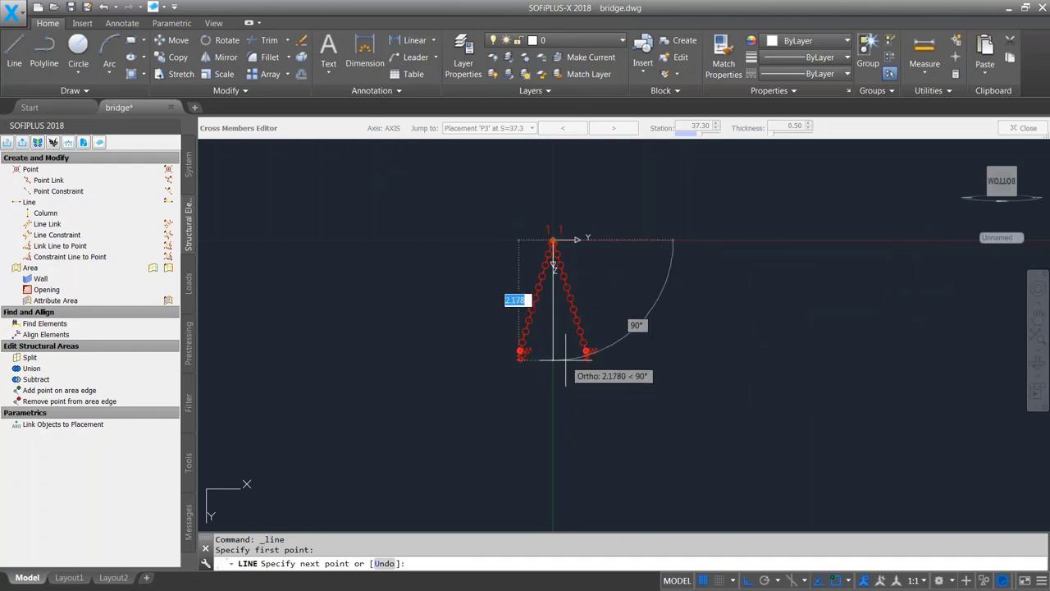
text(2)
key(Return)
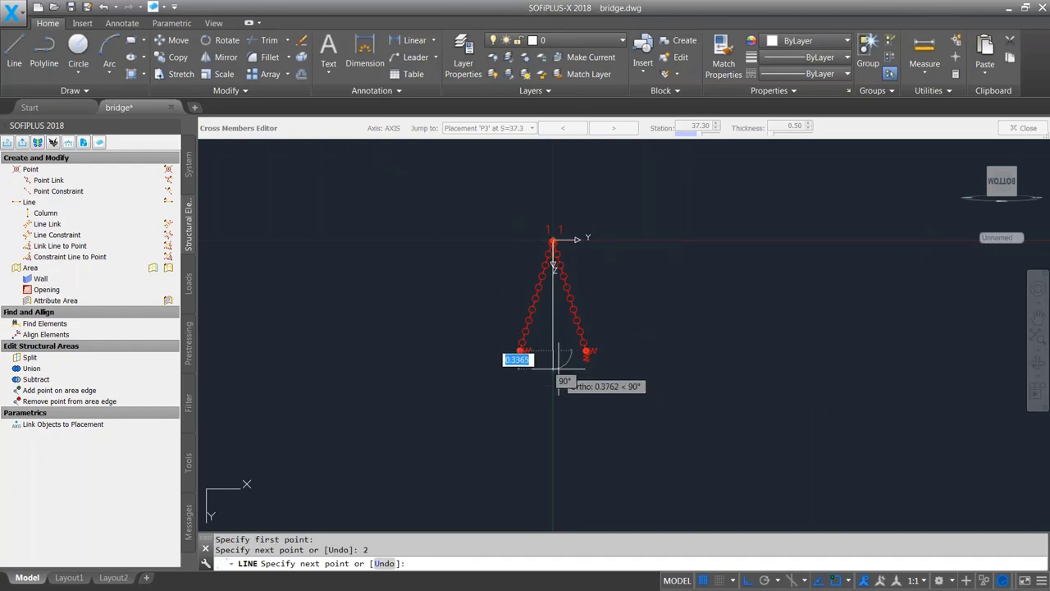
text(0.5)
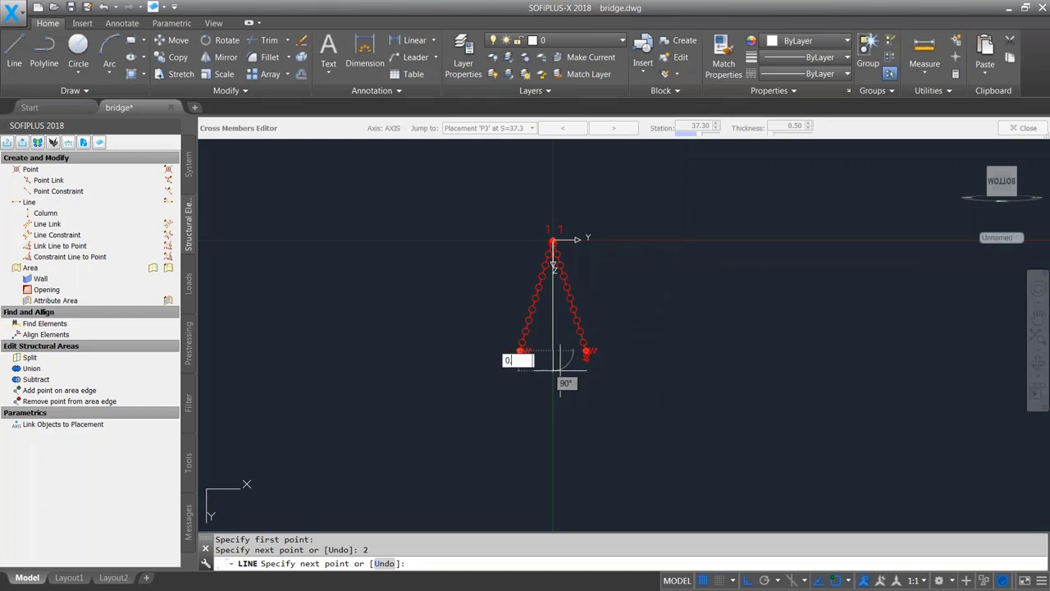
key(Return)
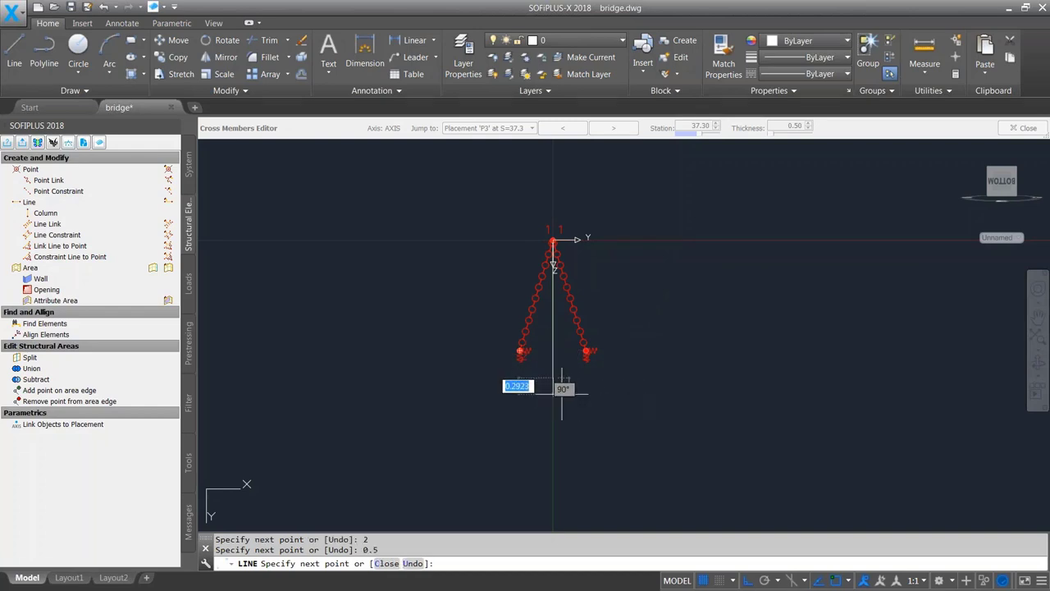
text(5)
key(Return)
key(Escape)
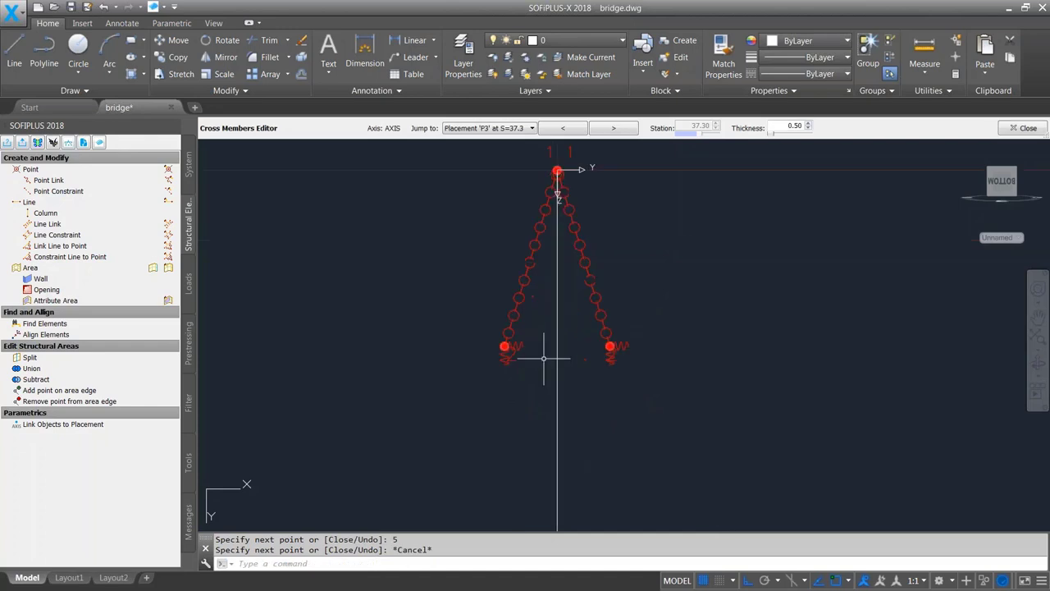
Stretch the right support point, together with its constraint, onto the lower end of the 0.5-long vertical line segment.
click(568, 361)
click(547, 375)
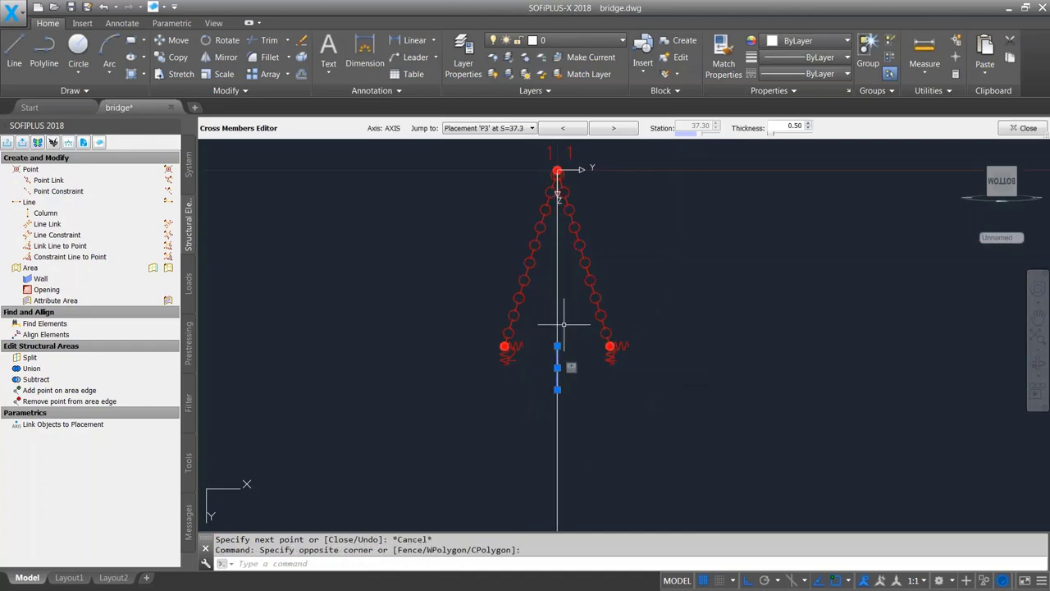
click(677, 375)
click(595, 311)
click(609, 345)
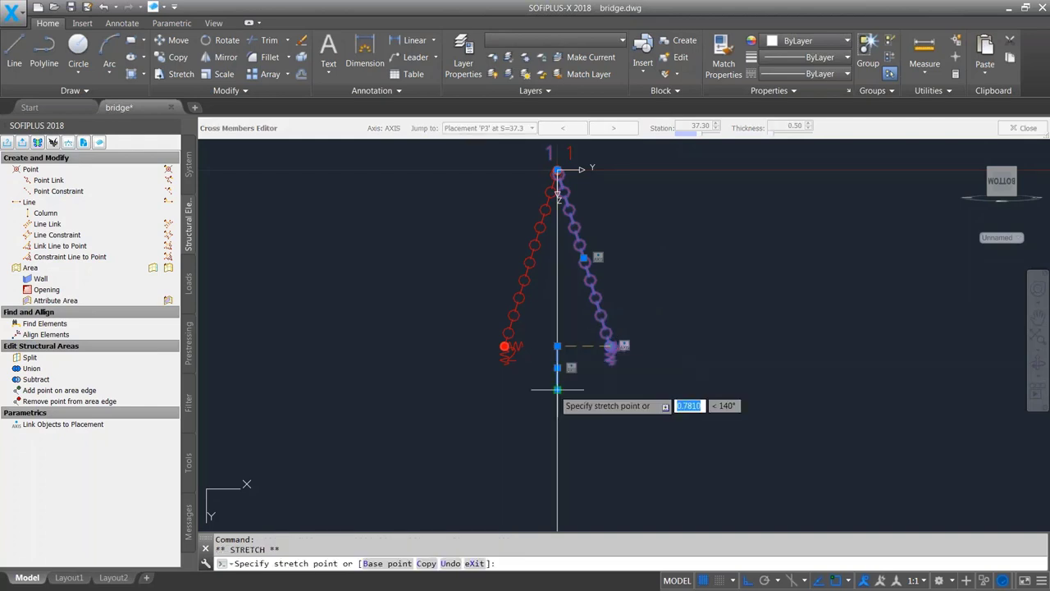
click(557, 390)
key(Escape)
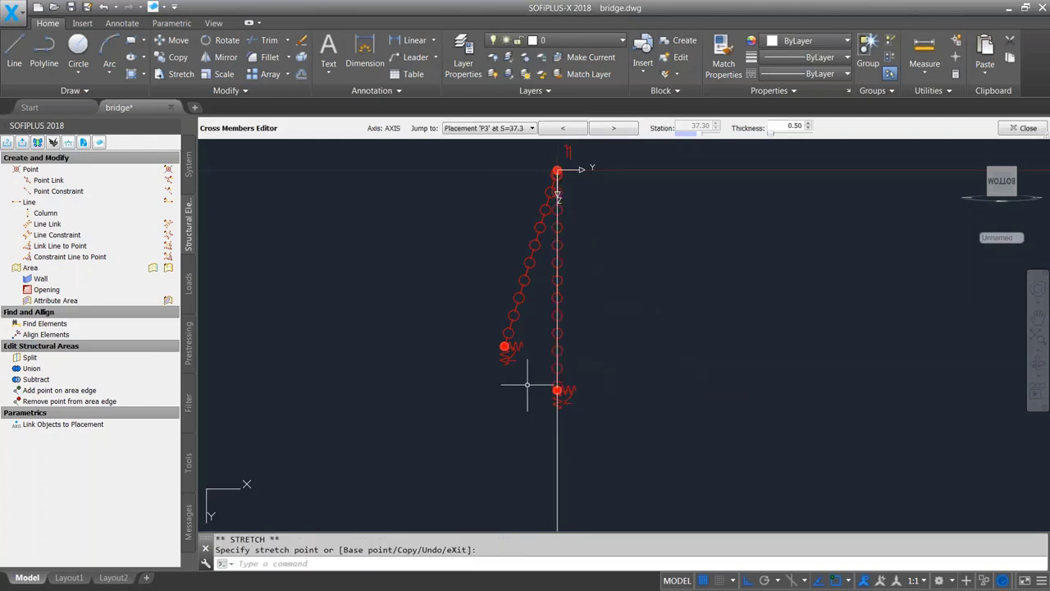
Delete the left support point and its constraint at placement P3.
click(563, 393)
click(483, 323)
key(Delete)
Remove the Local X, Local Y and Local Z springs from the remaining bottom point and apply the change.
click(572, 389)
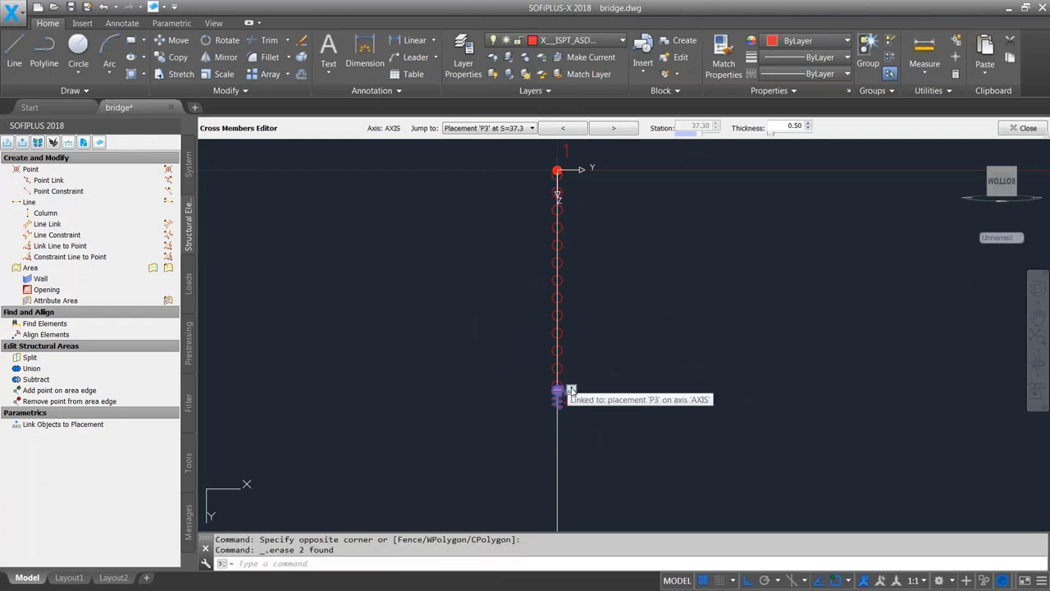
click(573, 419)
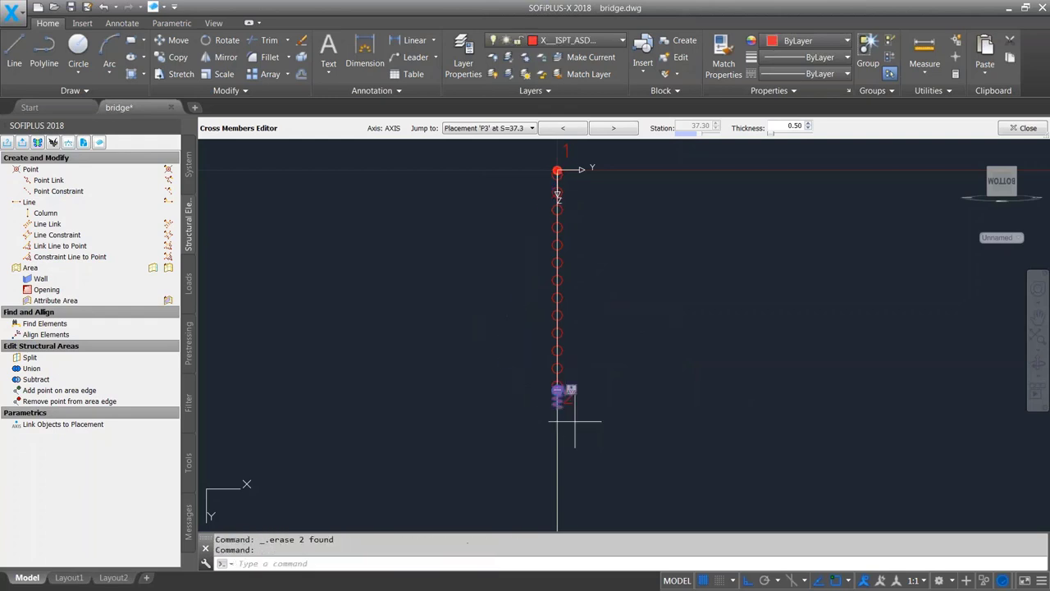
scroll(569, 412, up, 6)
double_click(576, 405)
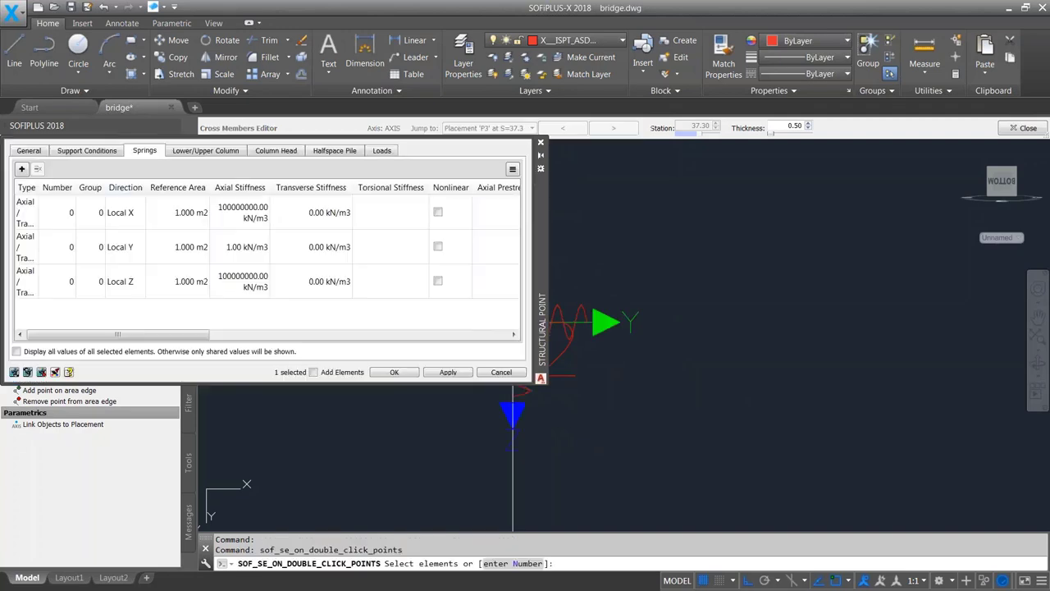
click(25, 212)
click(37, 169)
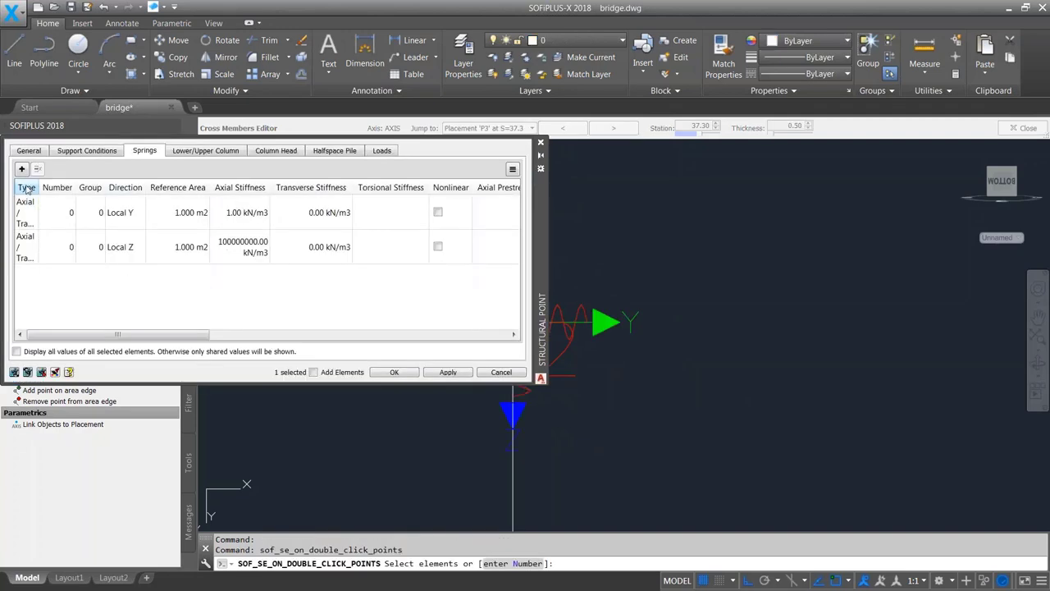
click(26, 212)
click(37, 168)
click(25, 212)
click(37, 168)
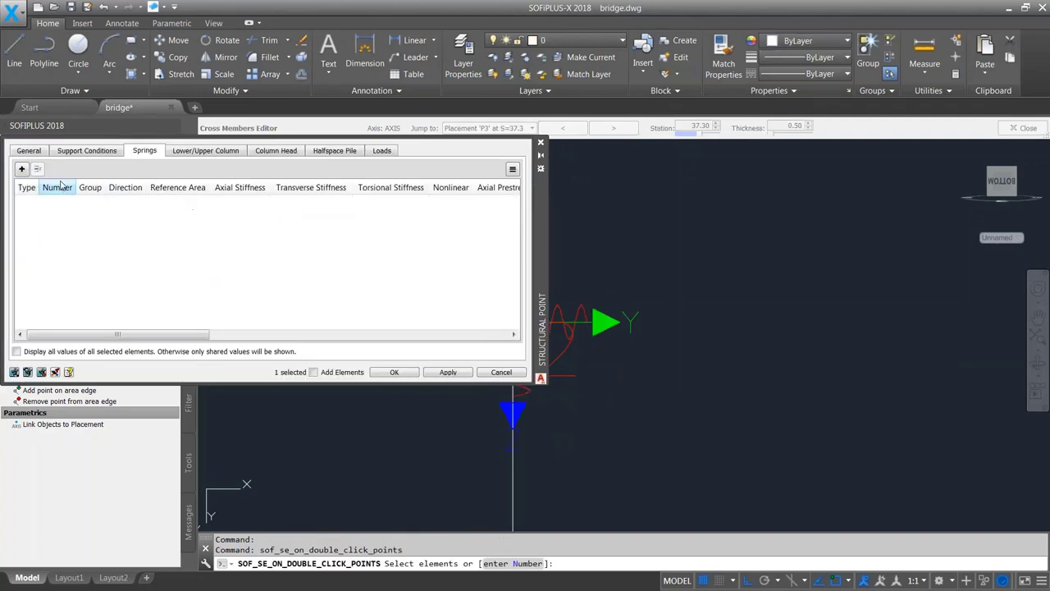
click(448, 372)
click(394, 372)
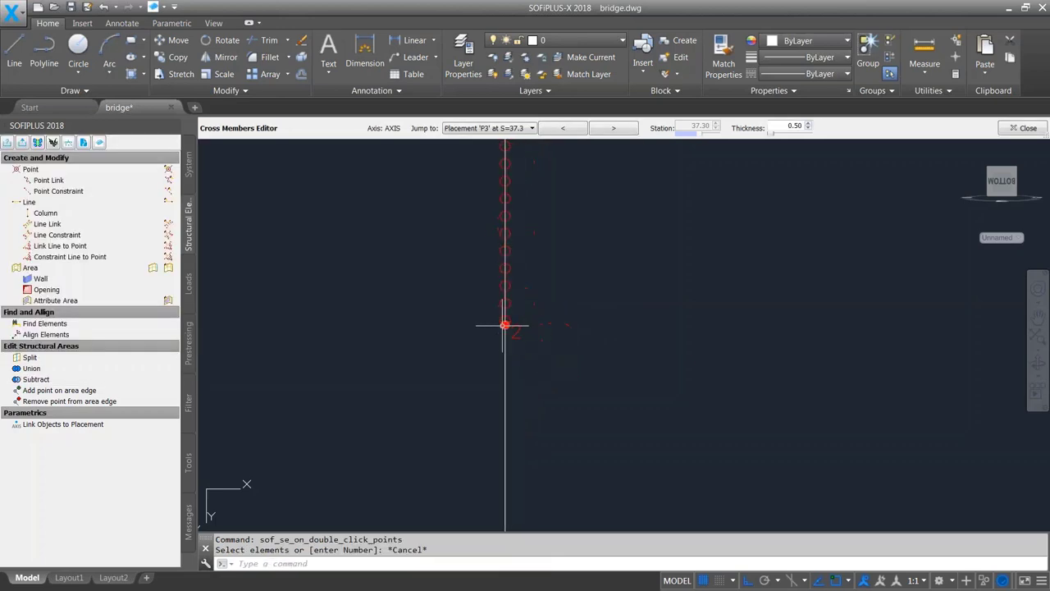
Start a structural line and set its element type to Centric Beam.
scroll(523, 257, down, 2)
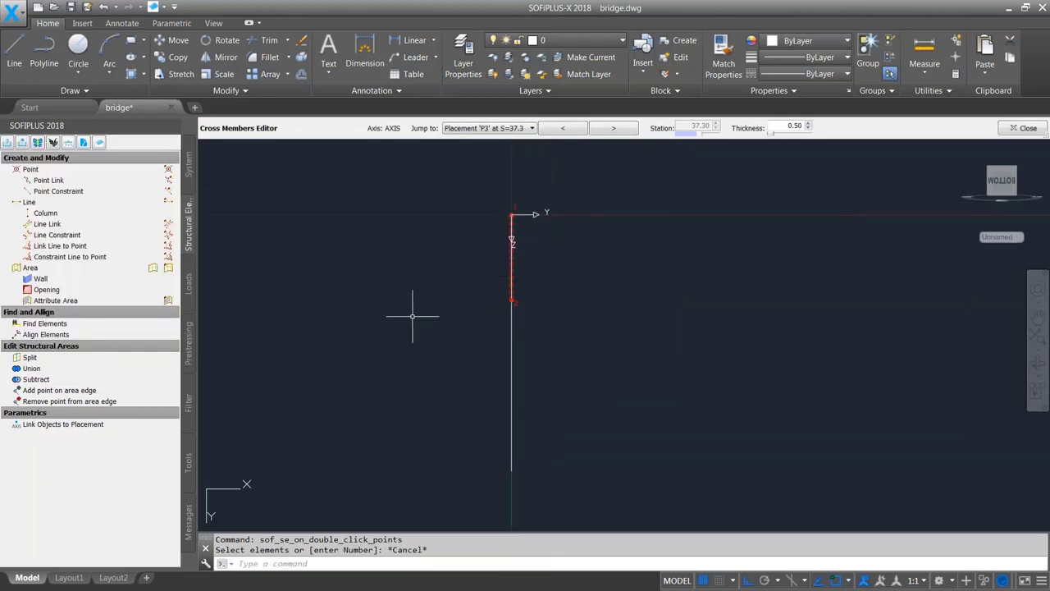
click(70, 212)
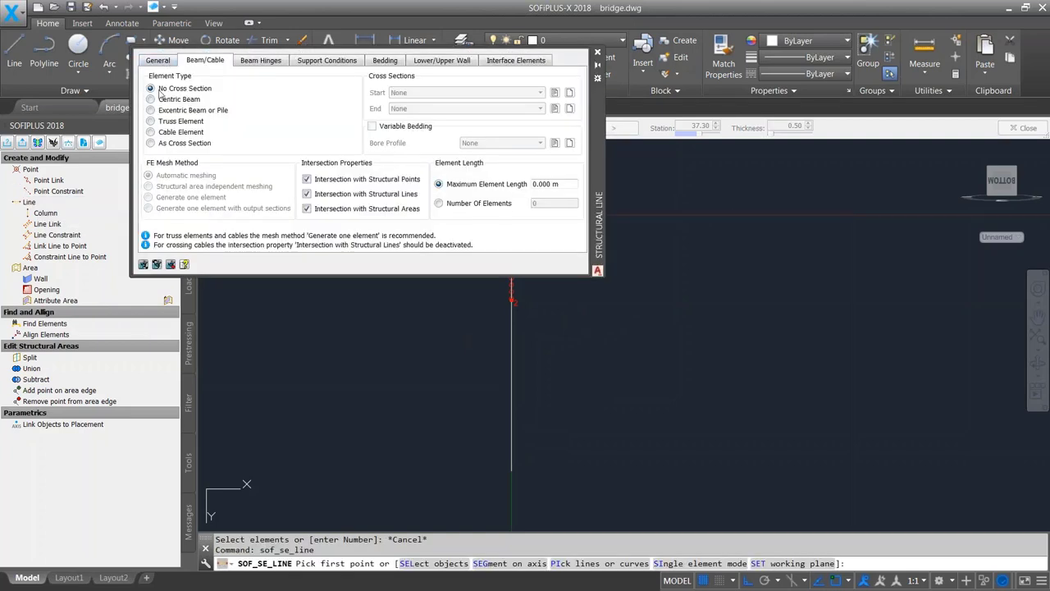
click(152, 99)
Create a new rectangle beam cross section with a width of 1000 mm and a height of 2000 mm.
click(500, 94)
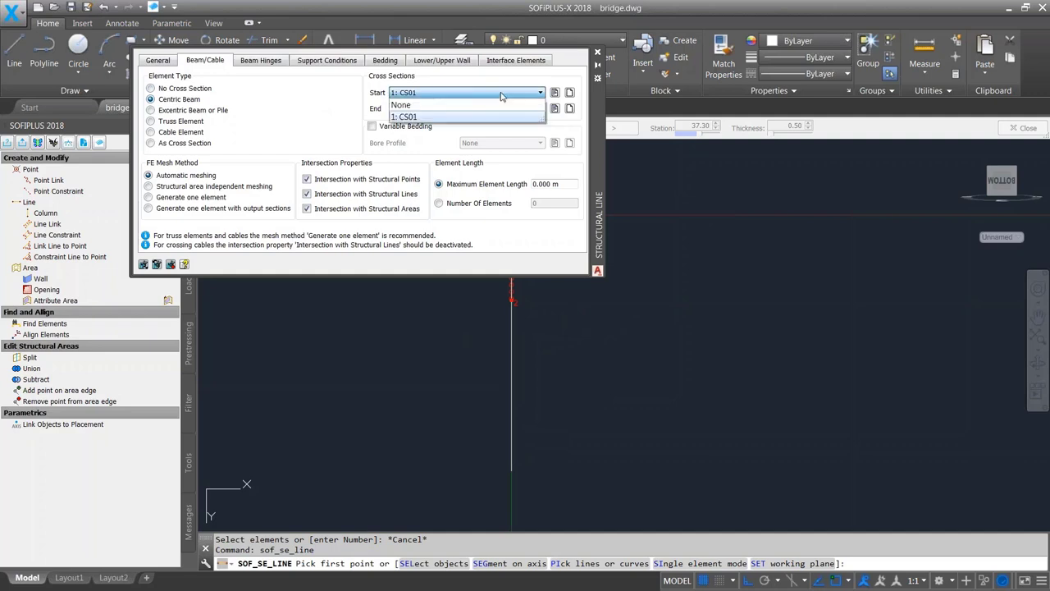
click(570, 92)
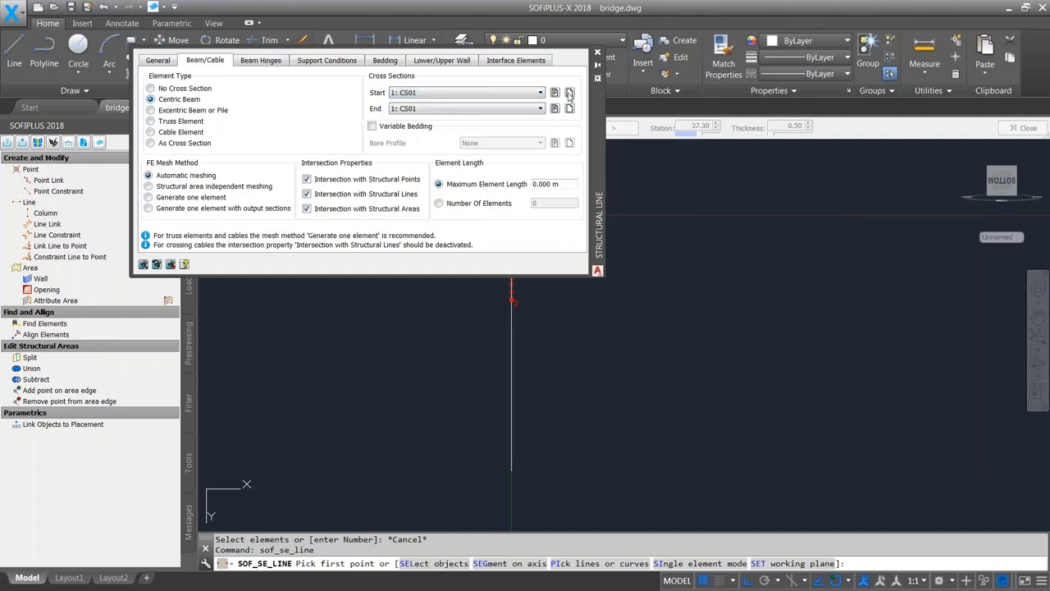
click(570, 92)
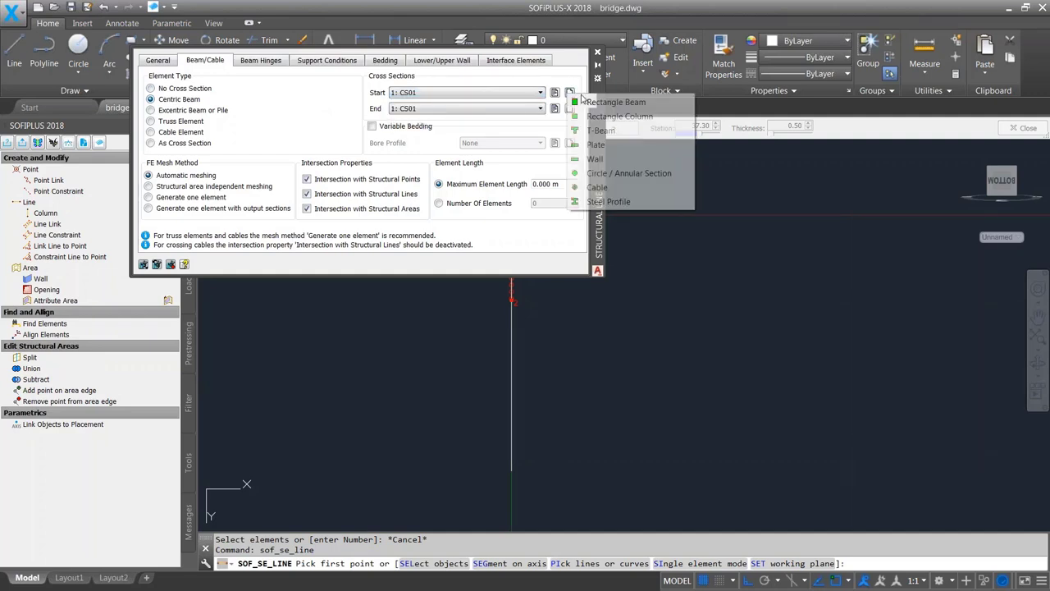
click(634, 103)
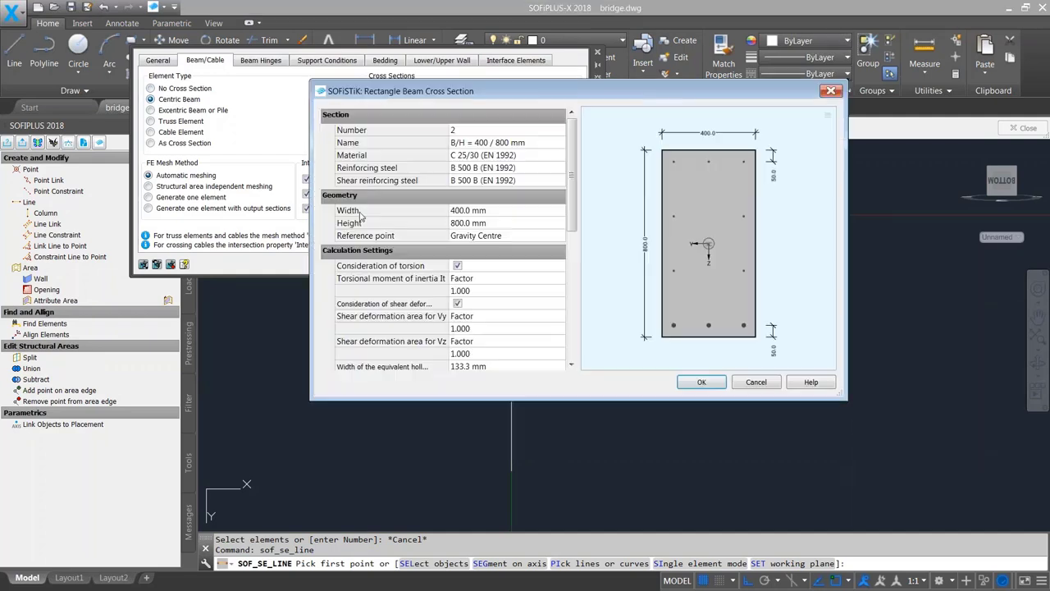
click(516, 210)
text(1000)
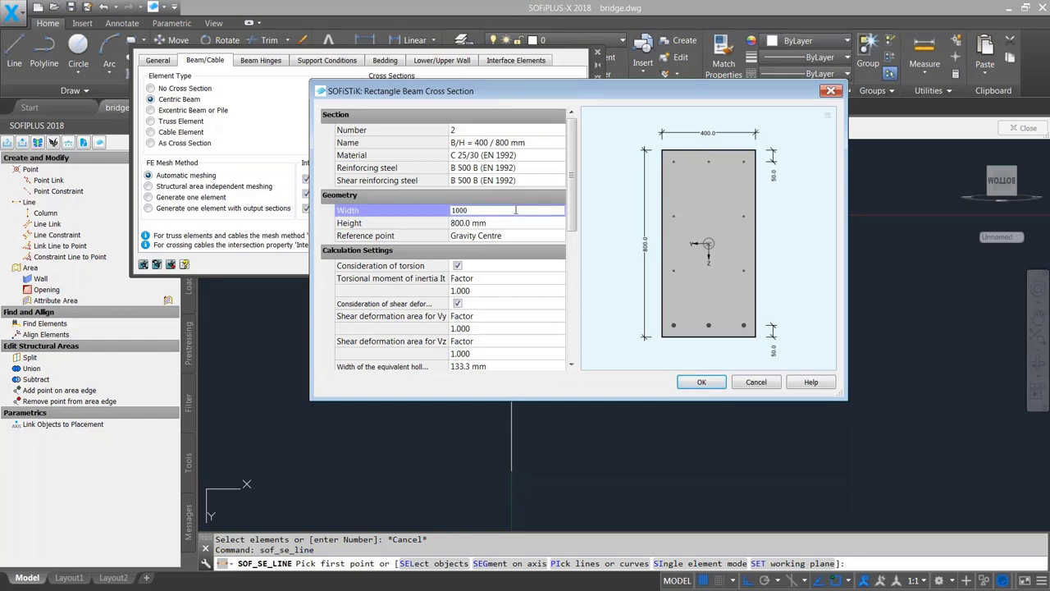
key(Tab)
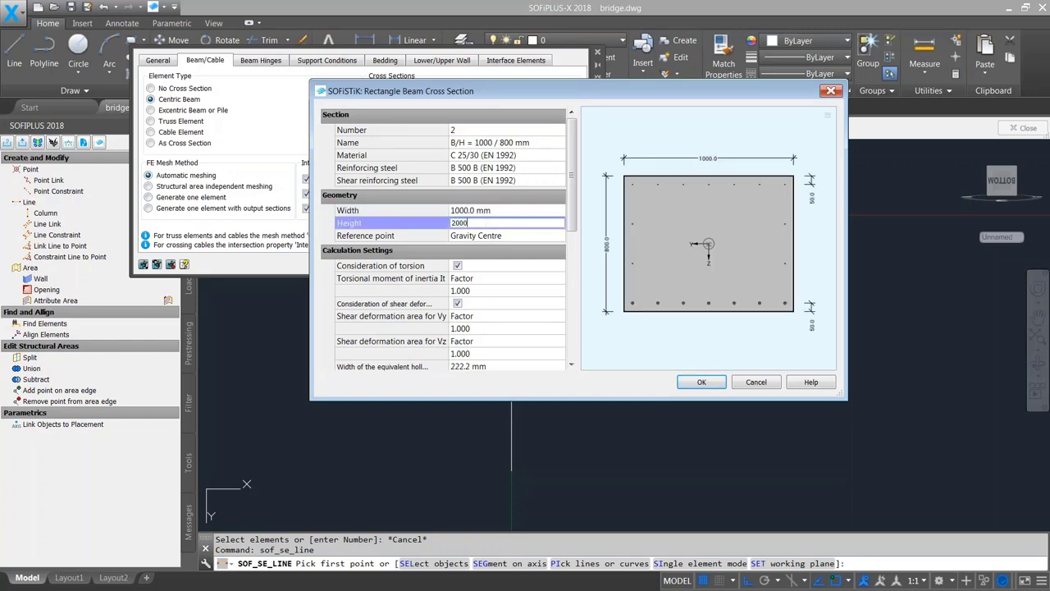
text(2000)
click(700, 383)
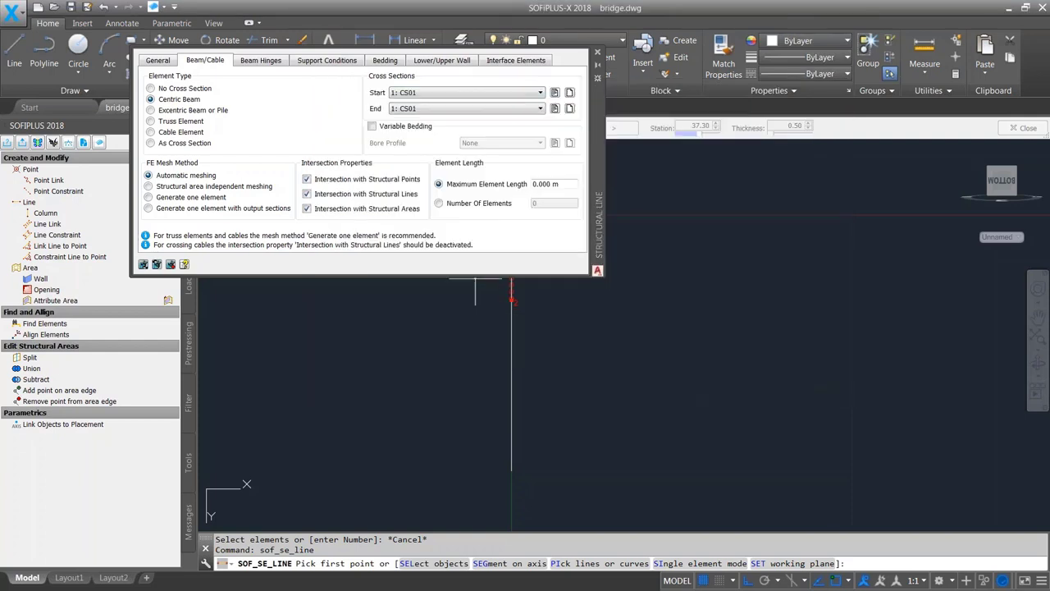
Draw the centric beam from the remaining support point down to the lower end of the vertical guide line at placement P3.
click(511, 297)
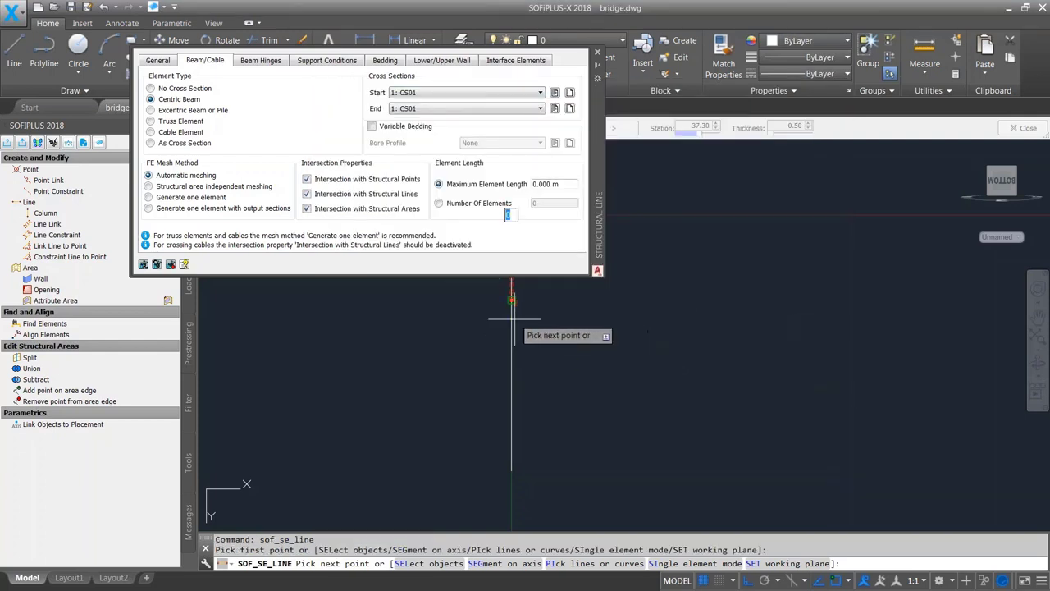
click(511, 470)
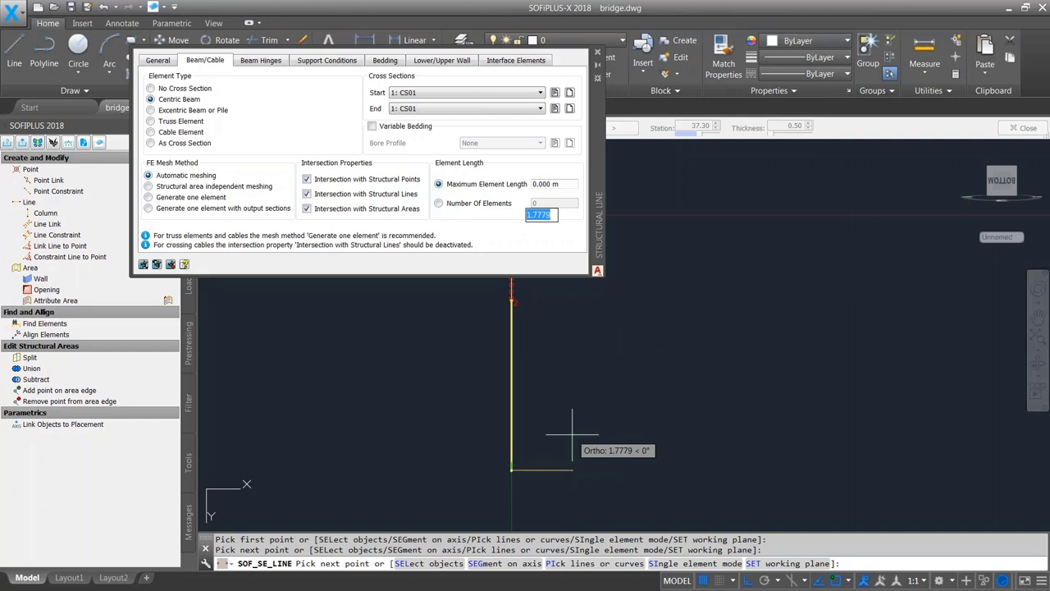
key(Escape)
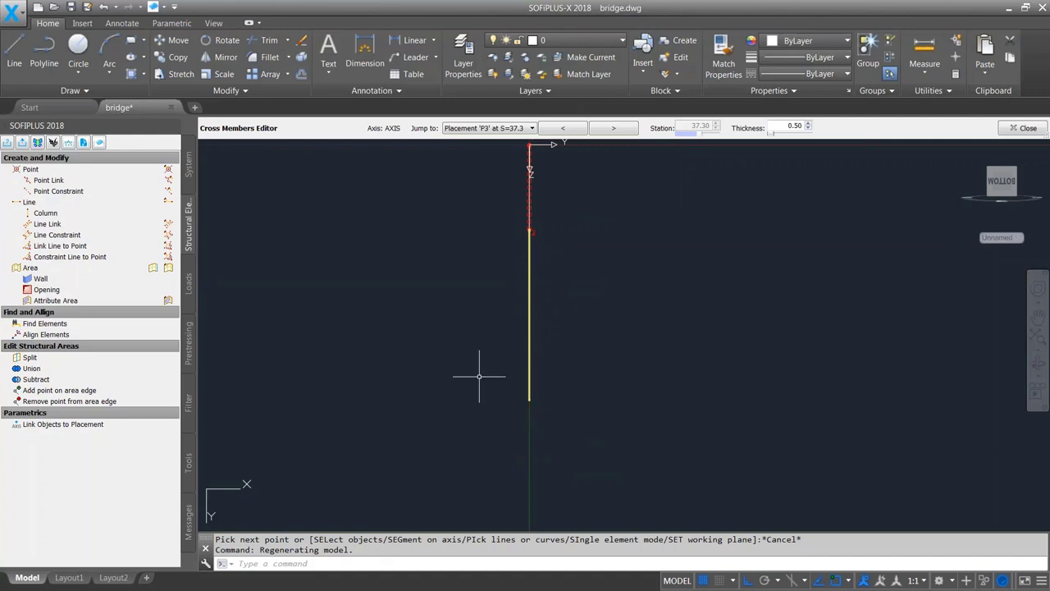
Place a structural point with all global support conditions fixed at the pier's lower end, and close the Cross Members Editor.
click(33, 169)
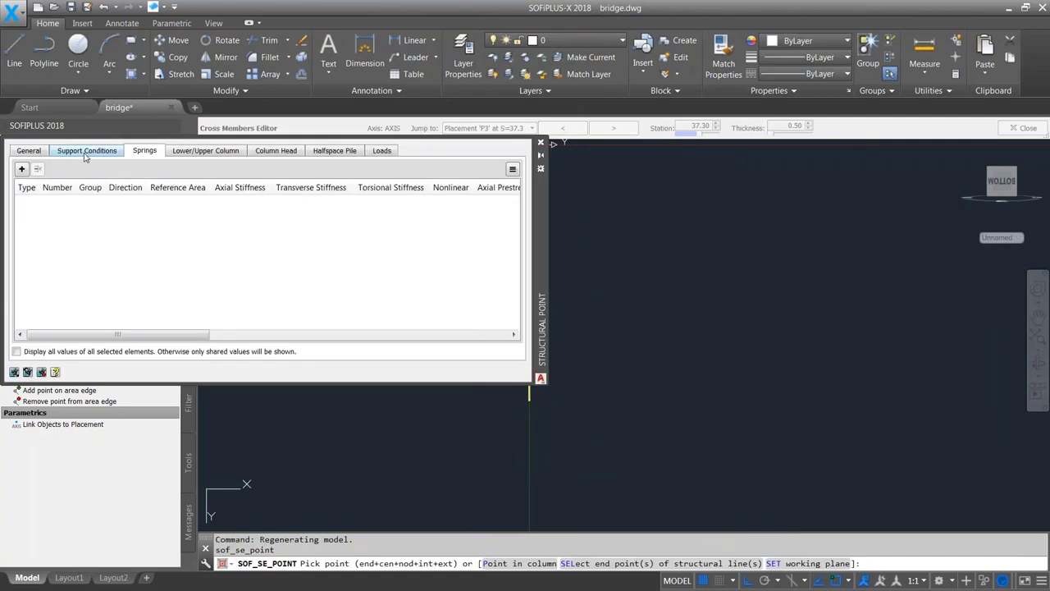
click(85, 155)
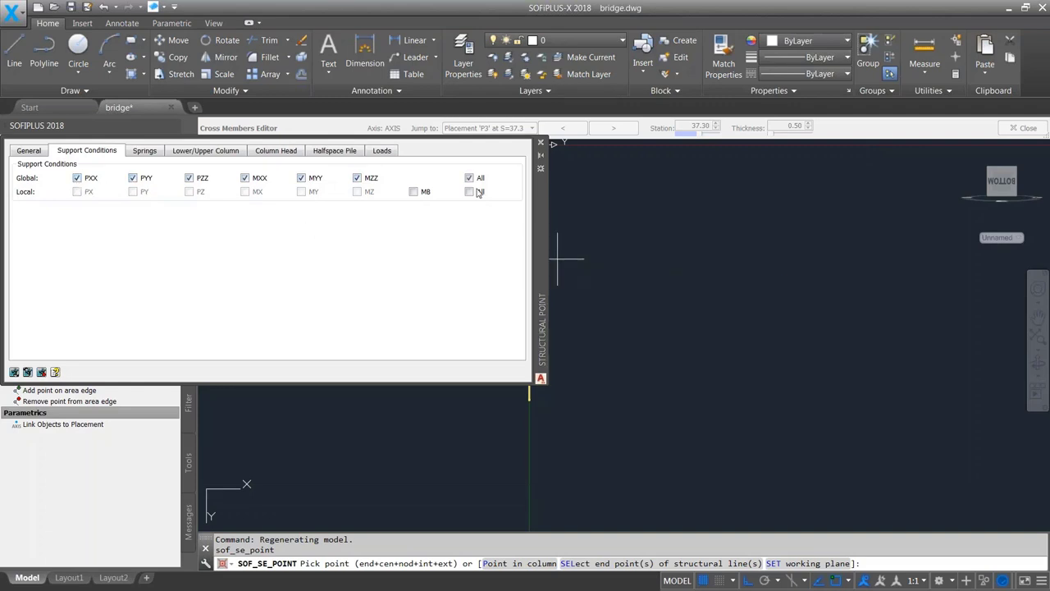
drag(541, 256, 549, 178)
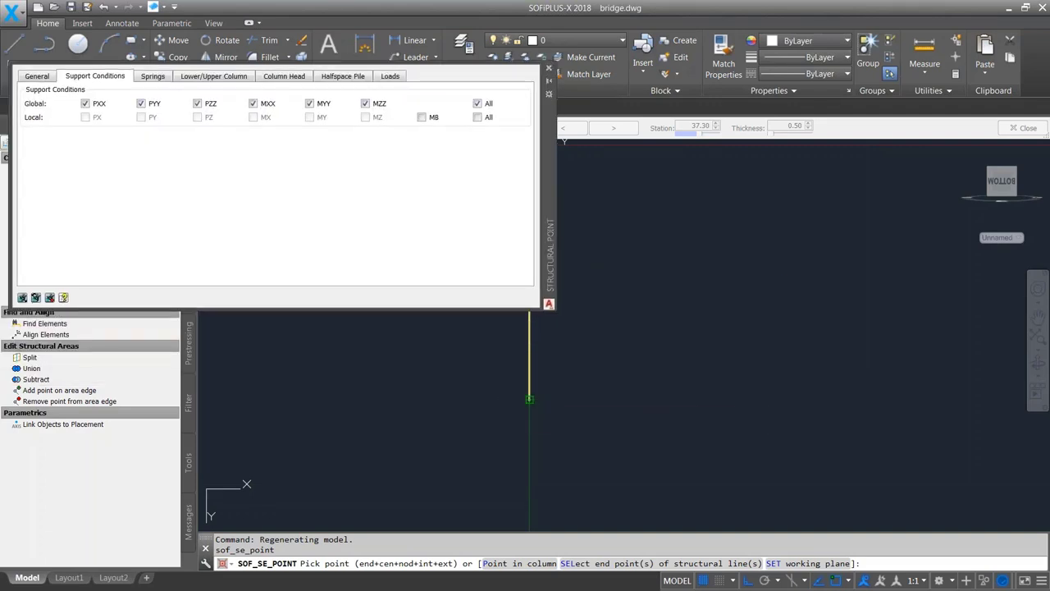
click(592, 403)
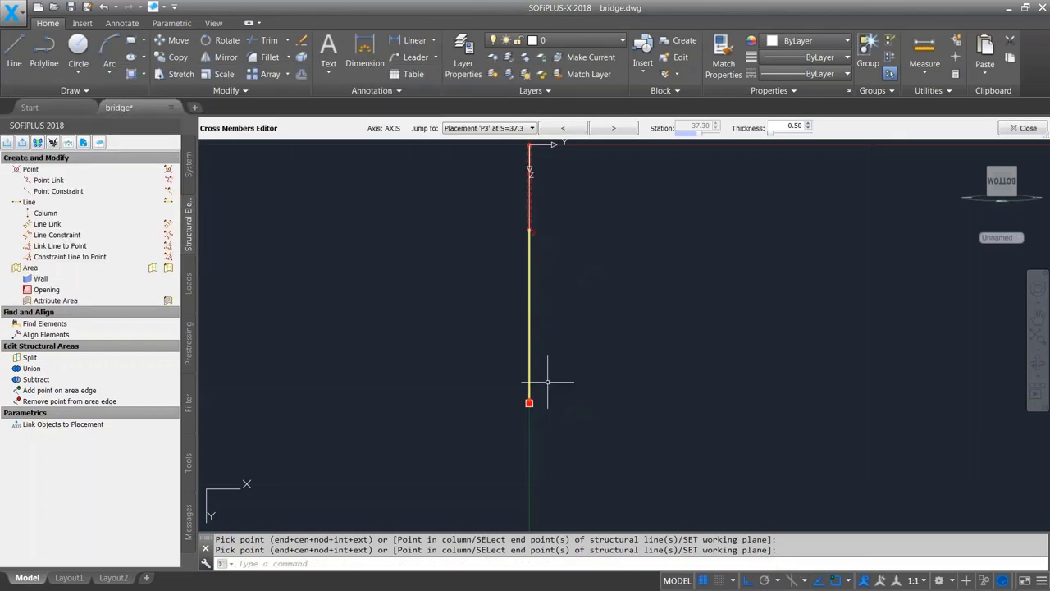
click(1024, 128)
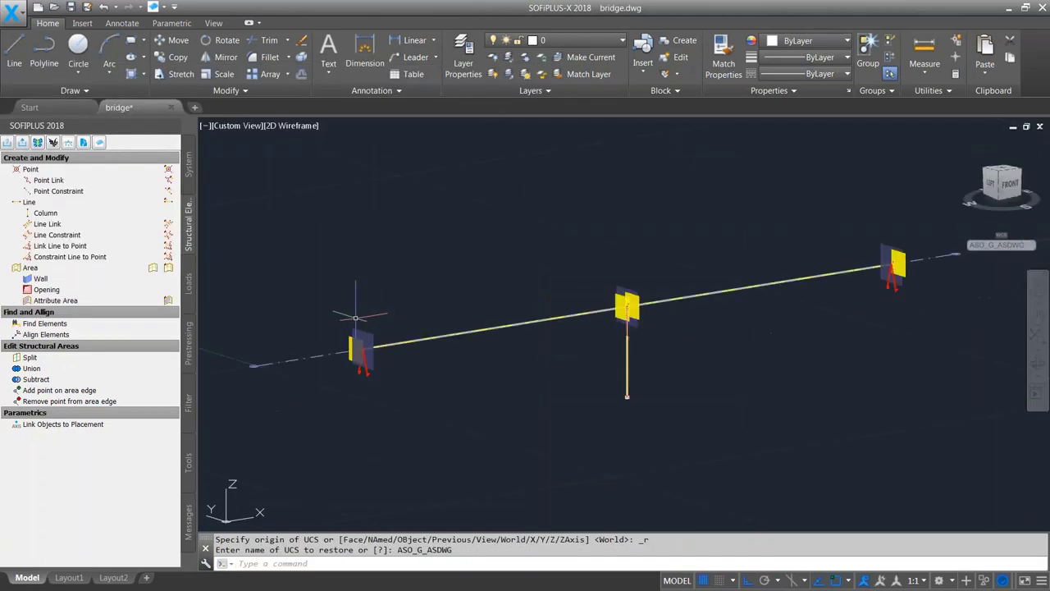
Assign cross section 2, B/H = 1000 / 2000 mm, to the pier column's start and end, and apply it.
shift+middle_drag(609, 327, 663, 347)
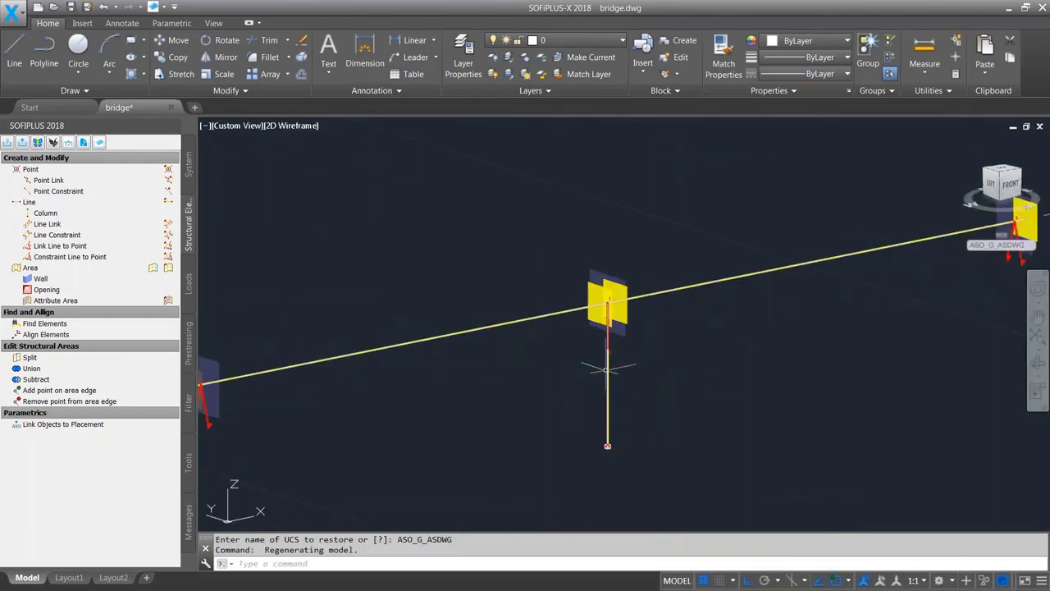
double_click(608, 398)
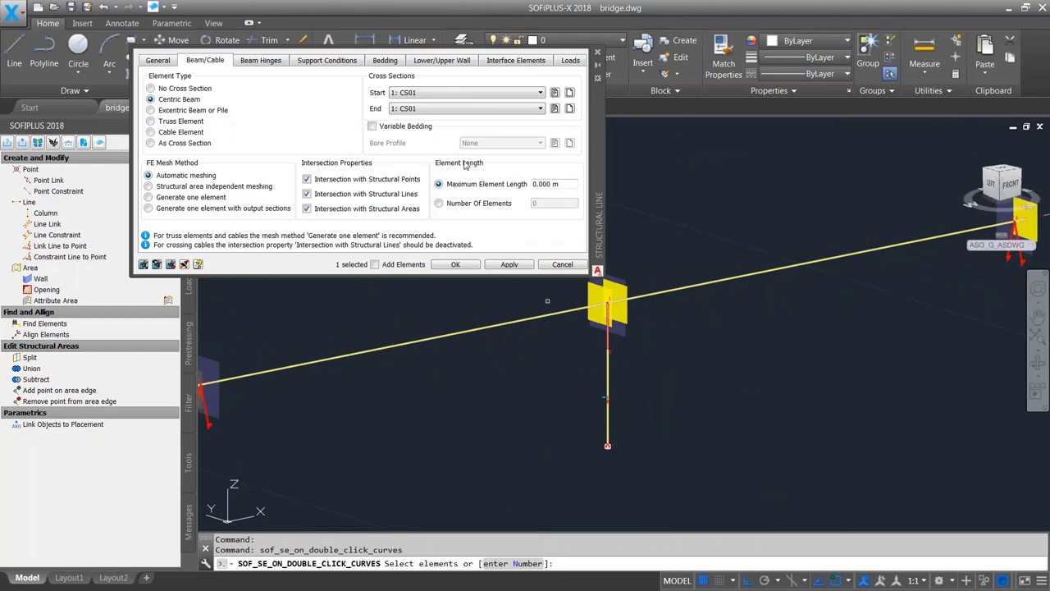
click(539, 93)
click(445, 127)
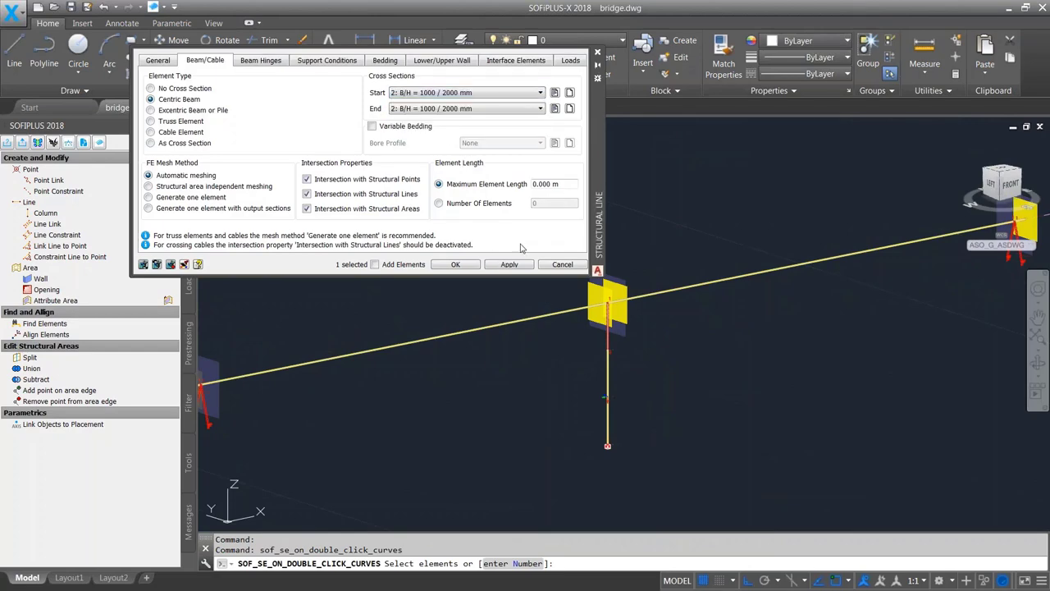
click(510, 265)
Export and mesh the entire system with automatic mesh density, and inspect the bridge model in SOFiSTiK Structural Desktop.
shift+middle_drag(547, 242, 579, 270)
scroll(429, 244, up, 2)
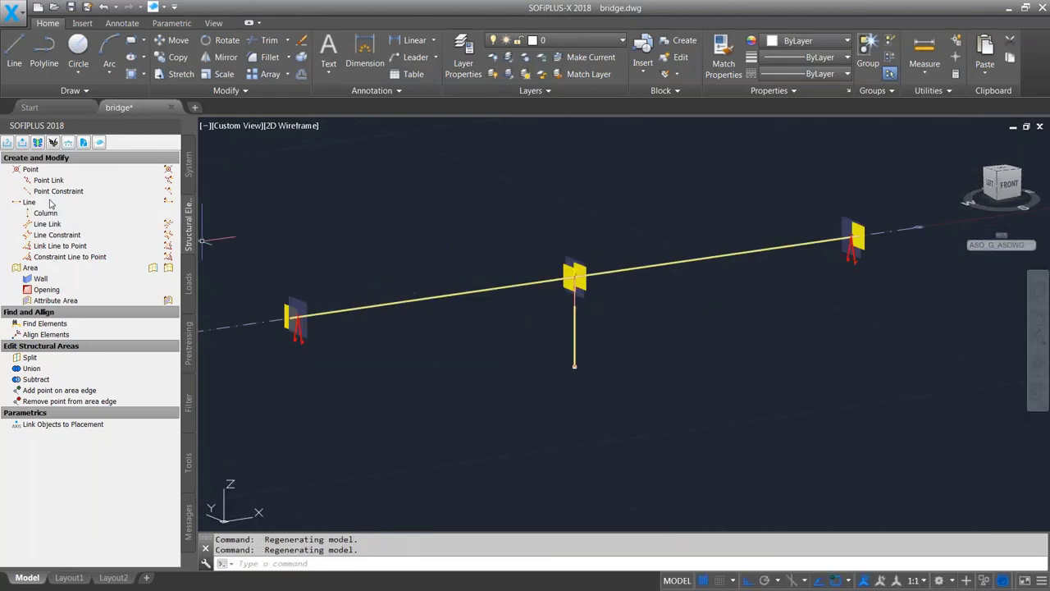
click(23, 144)
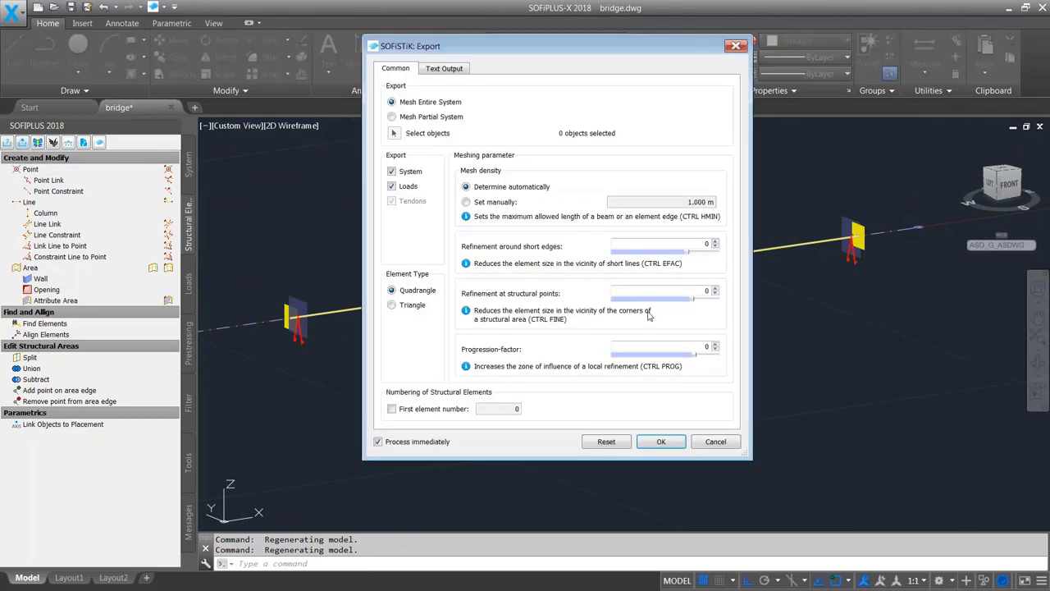
click(660, 441)
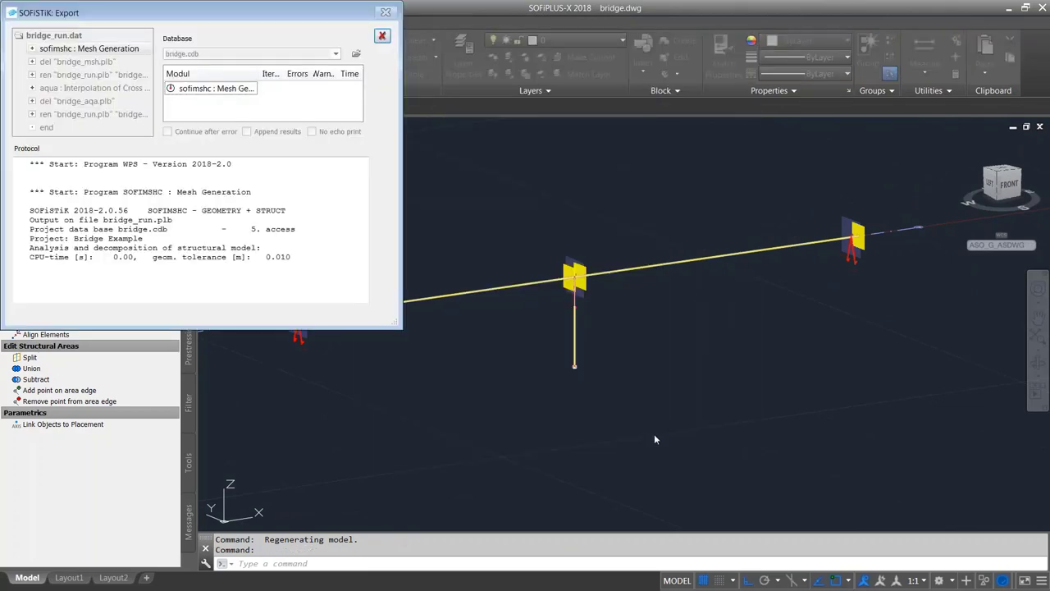
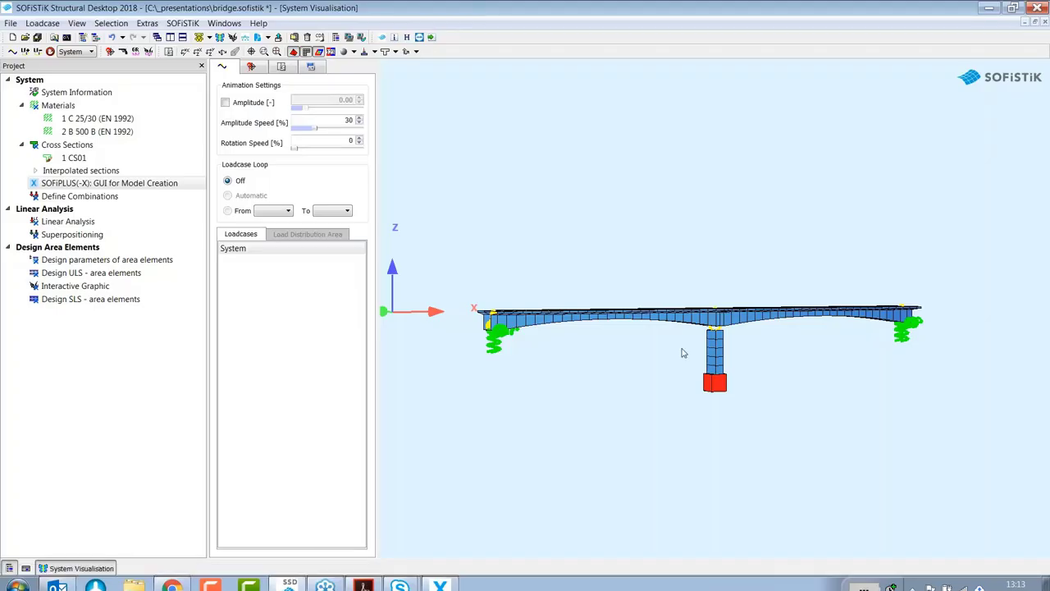
drag(682, 353, 514, 328)
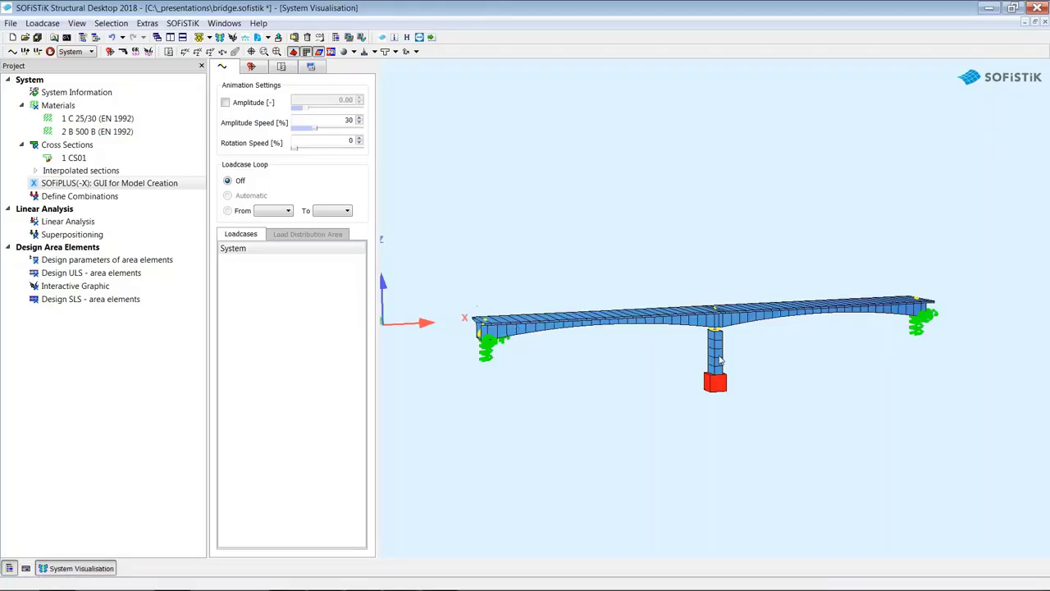
drag(865, 334, 599, 415)
Switch back to SOFiPLUS-X and create a new loadcase titled DL in the Loadcase Manager.
key(alt+Tab)
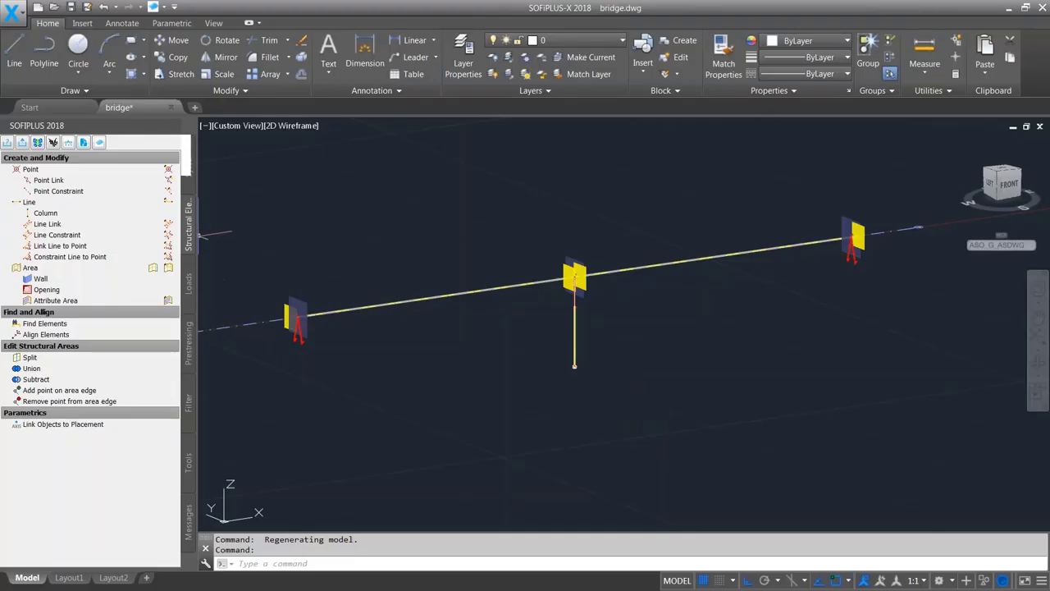
click(187, 283)
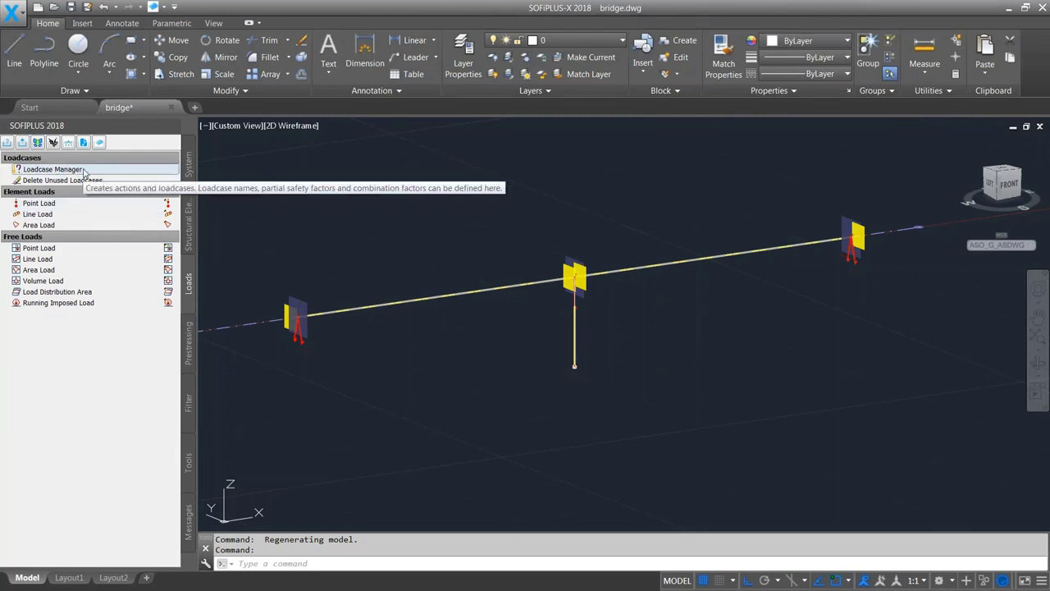
click(52, 169)
click(405, 137)
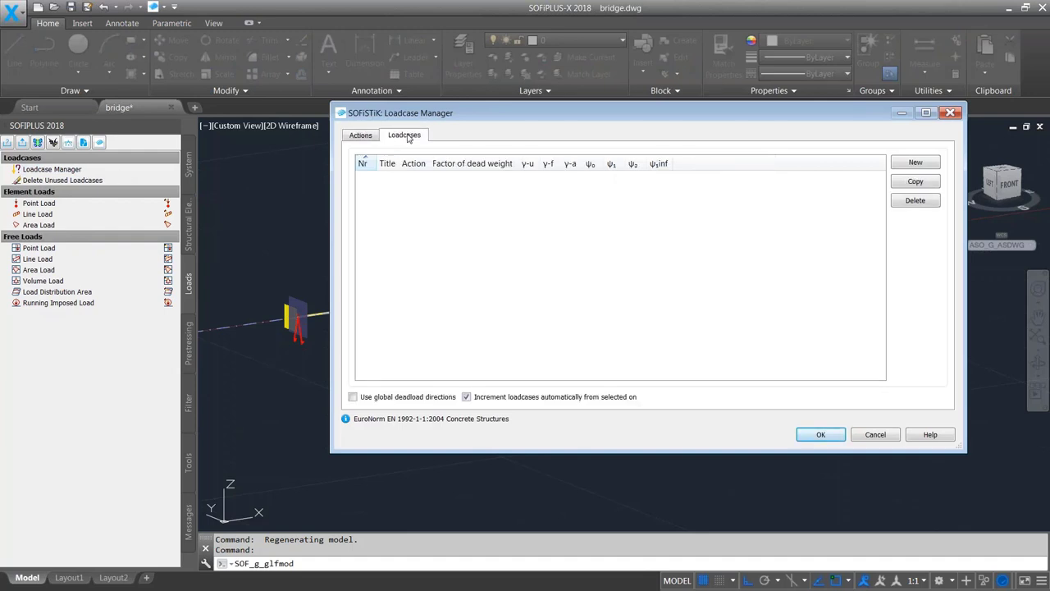
click(915, 163)
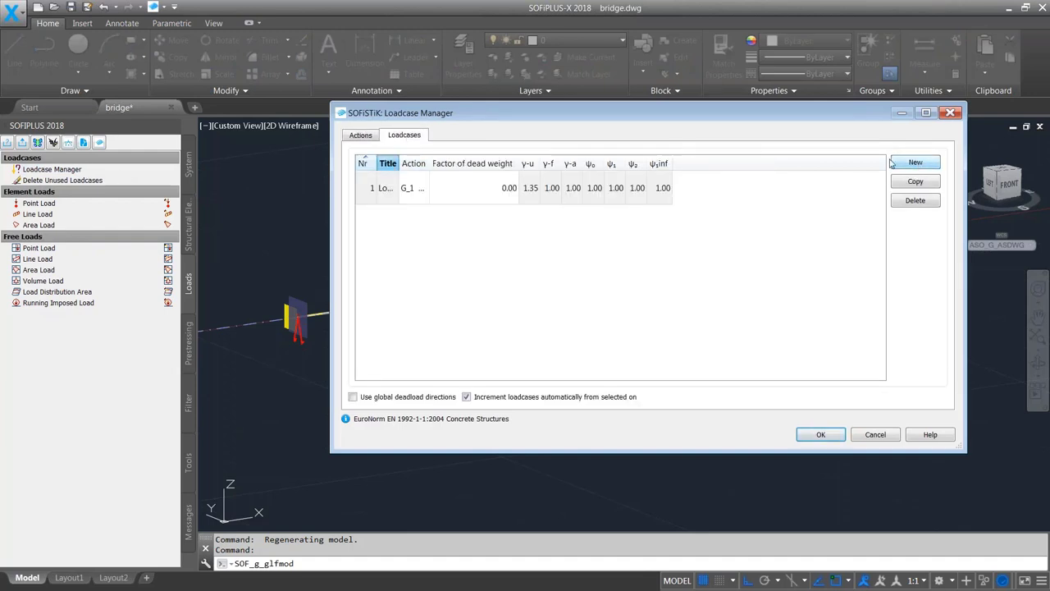
drag(399, 163, 477, 163)
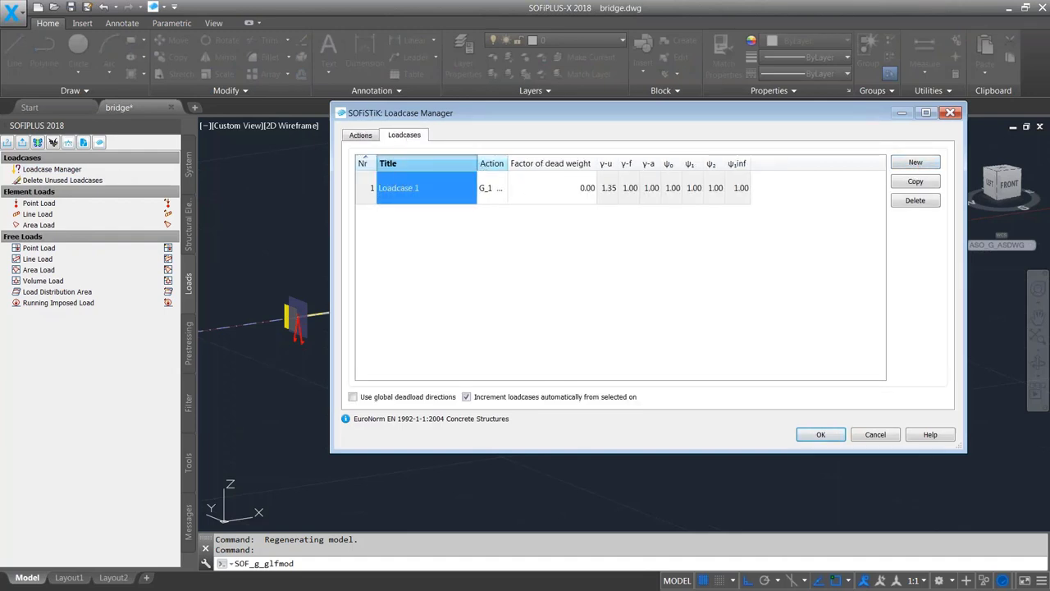
double_click(403, 190)
text(DL)
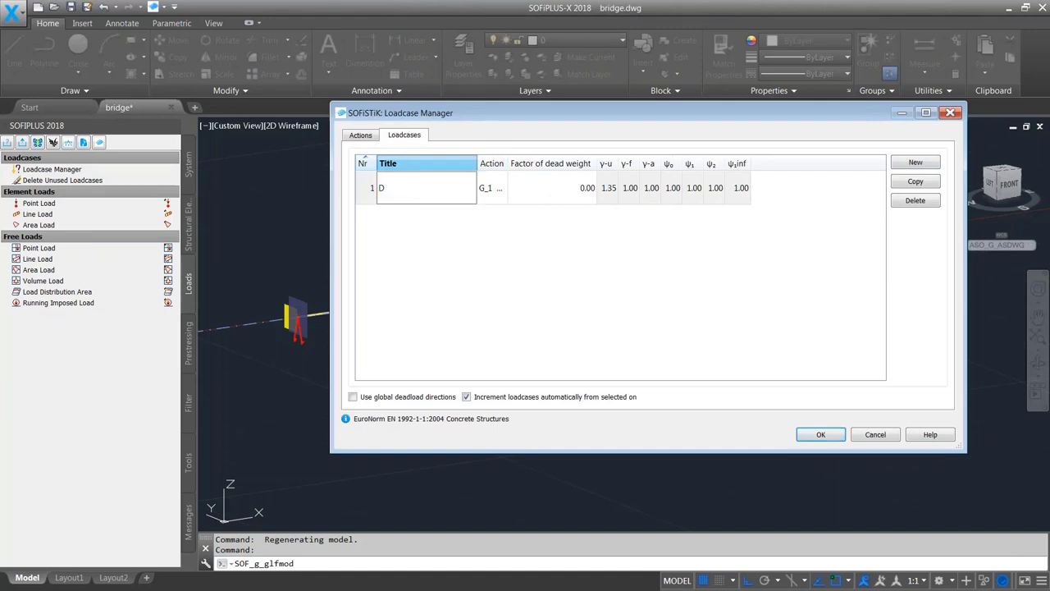
Set loadcase DL's factor of dead weight to 1, keeping action G_1, and accept the loadcase definition.
click(485, 191)
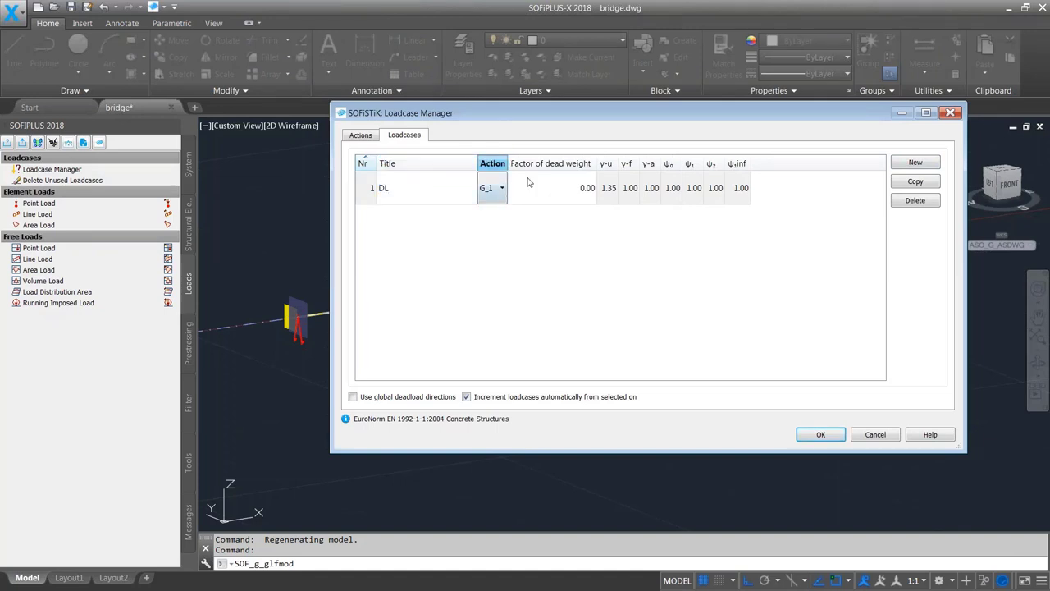
click(579, 189)
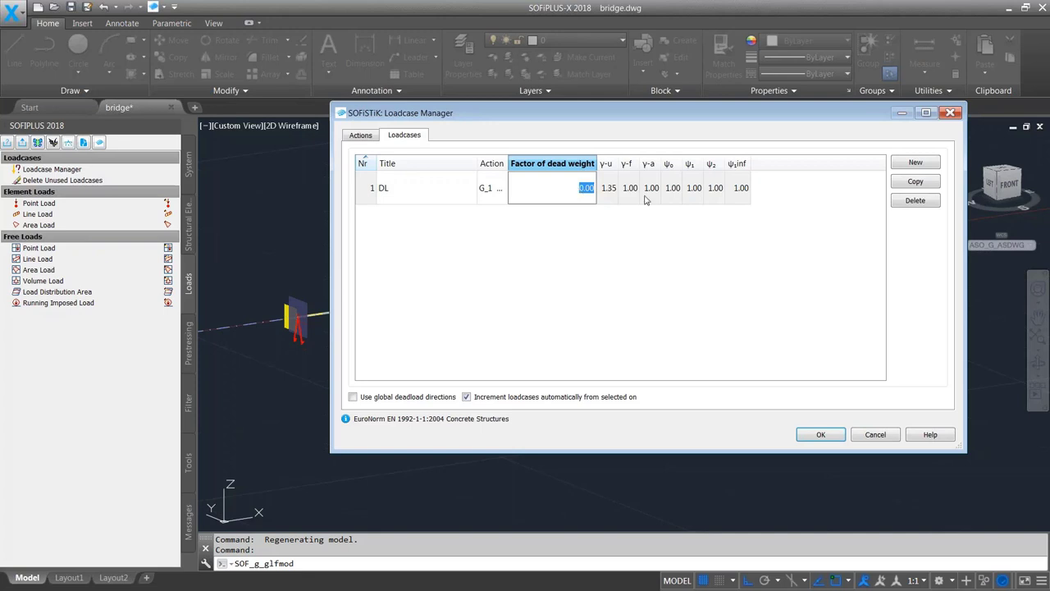
text(1)
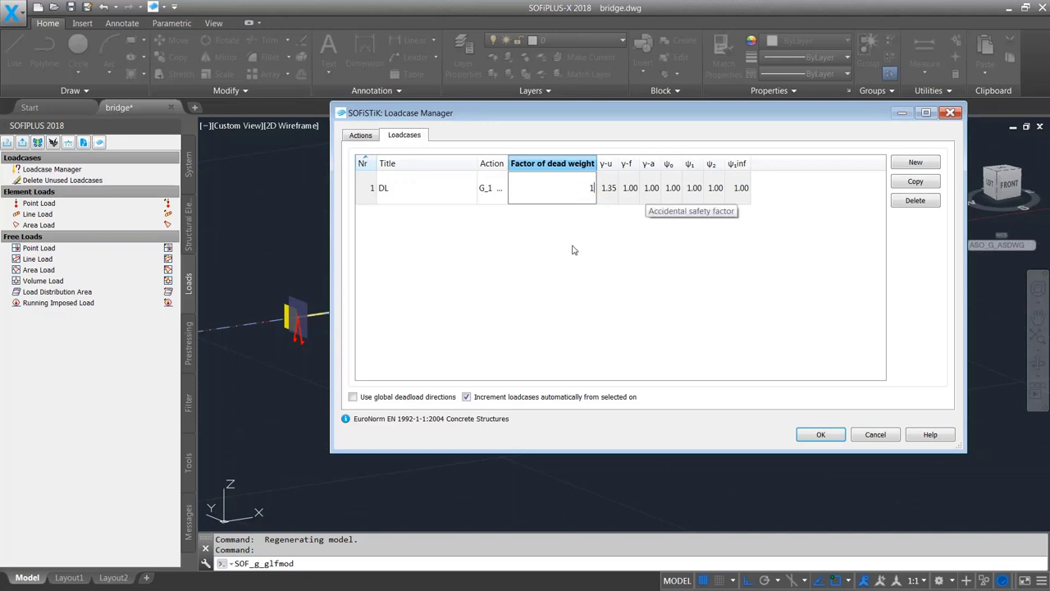
key(Return)
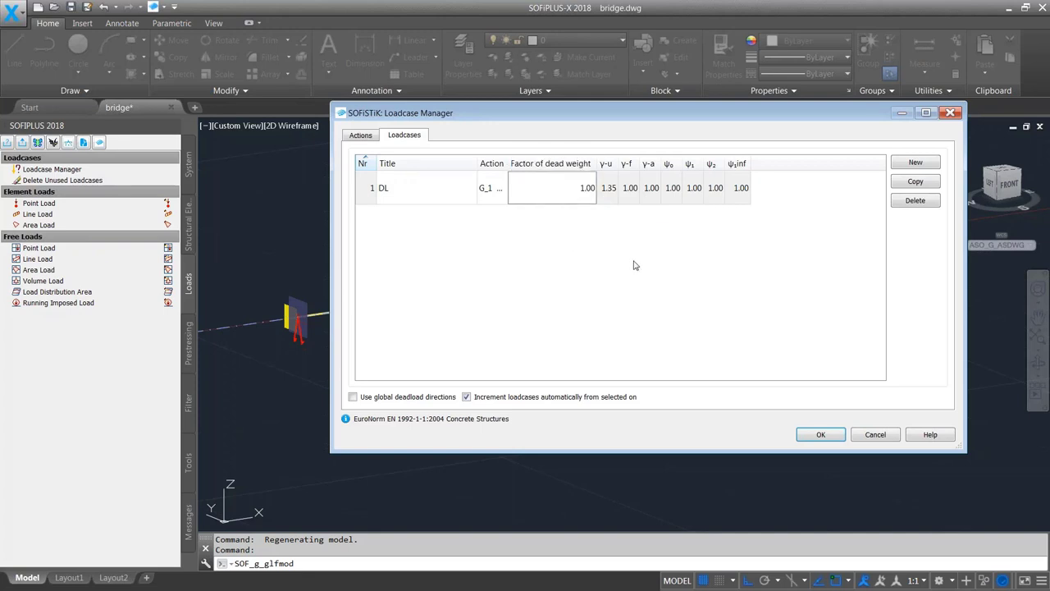
click(822, 436)
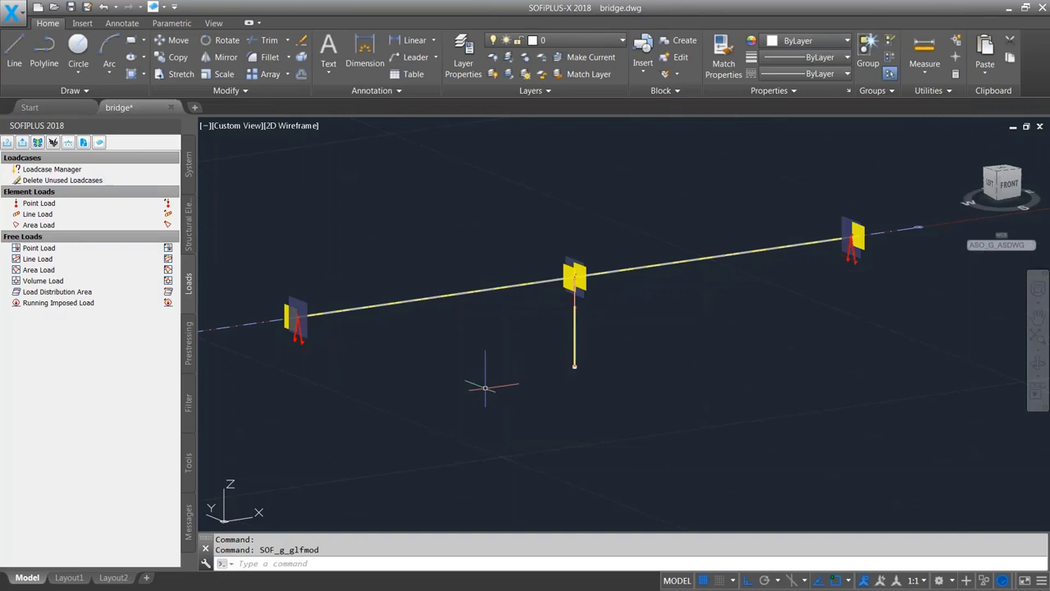
Export and mesh the entire system with its loads using automatic mesh density, and switch to SOFiSTiK Structural Desktop.
click(23, 143)
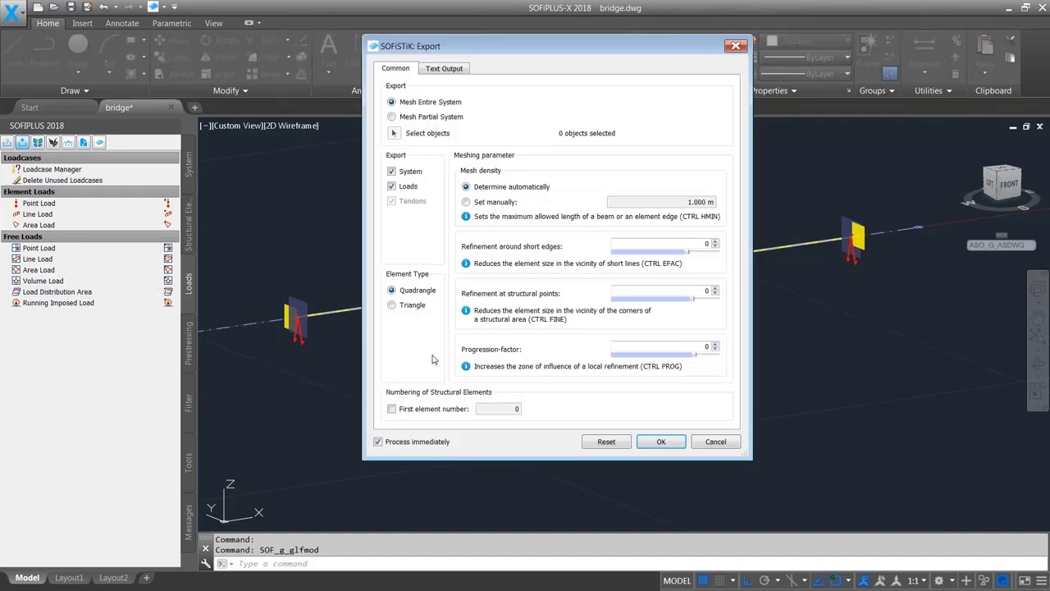
click(662, 441)
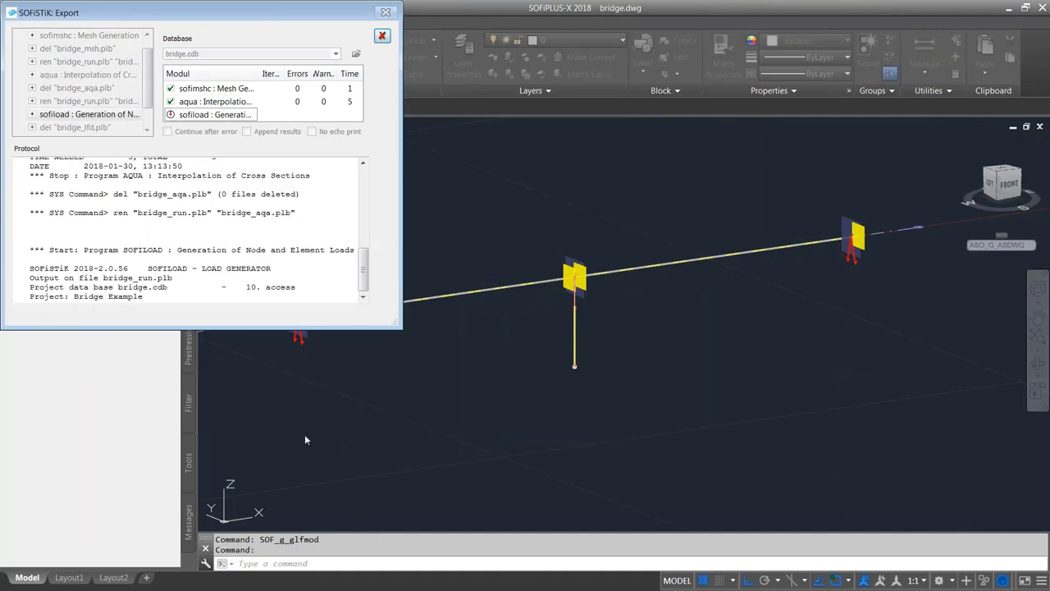
click(17, 579)
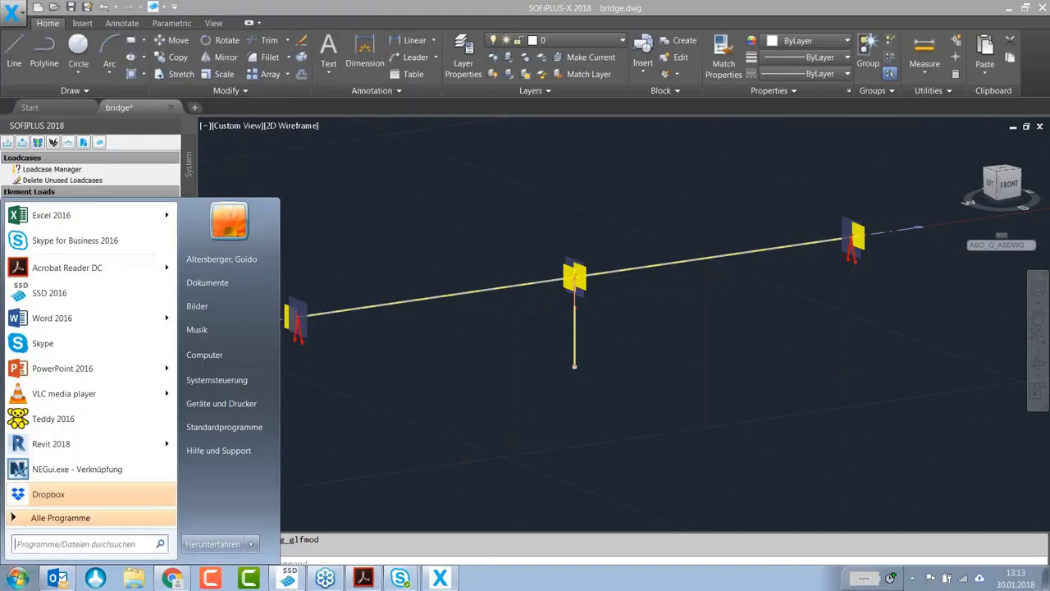
click(287, 578)
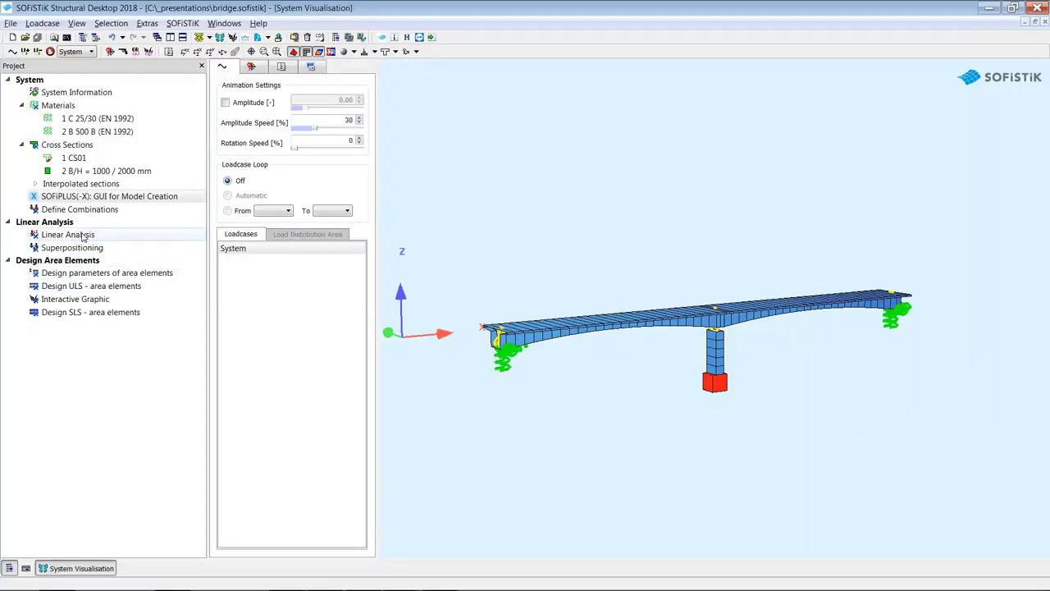
Run the Linear Analysis task for all loadcases and display loadcase 1 DL in the System Visualisation.
click(82, 236)
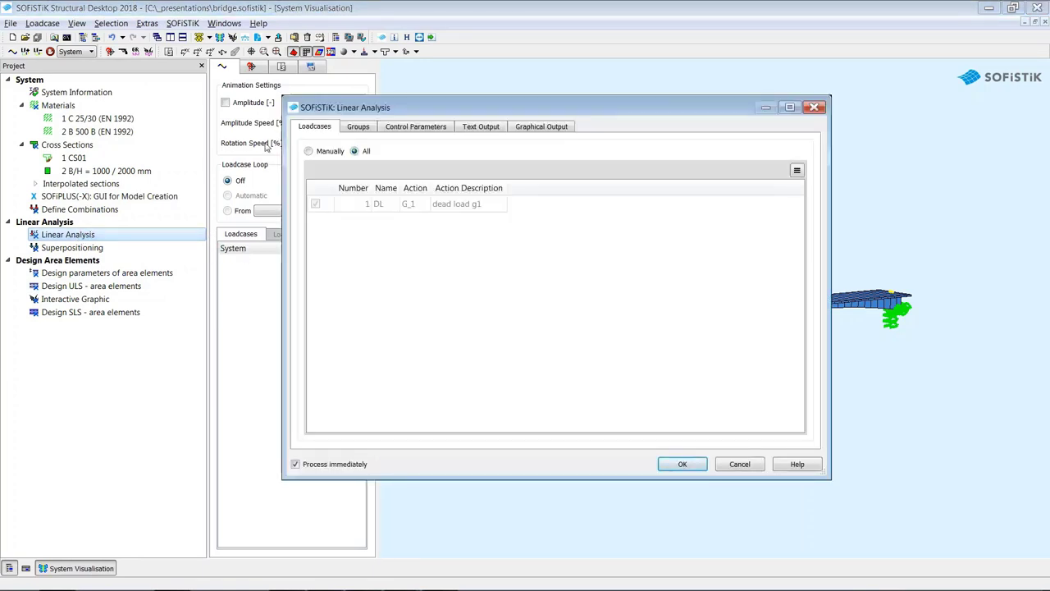
click(749, 465)
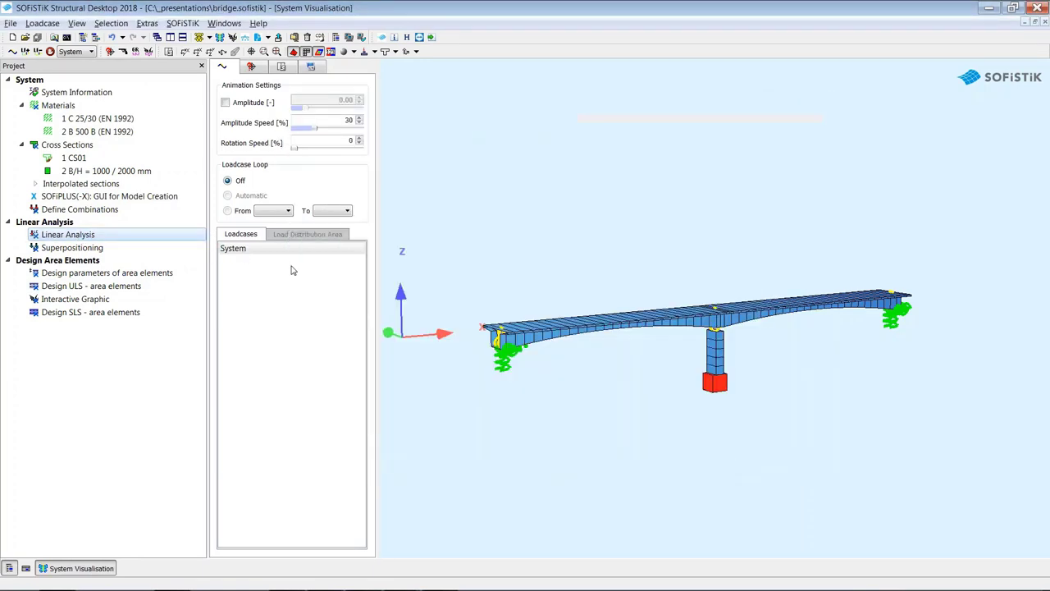
right_click(81, 237)
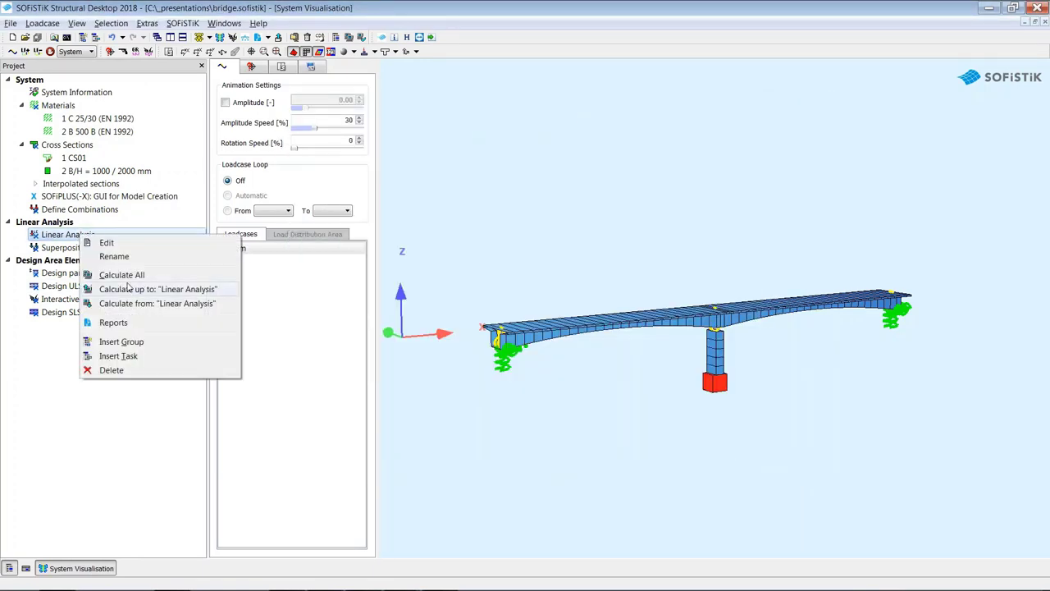
double_click(56, 238)
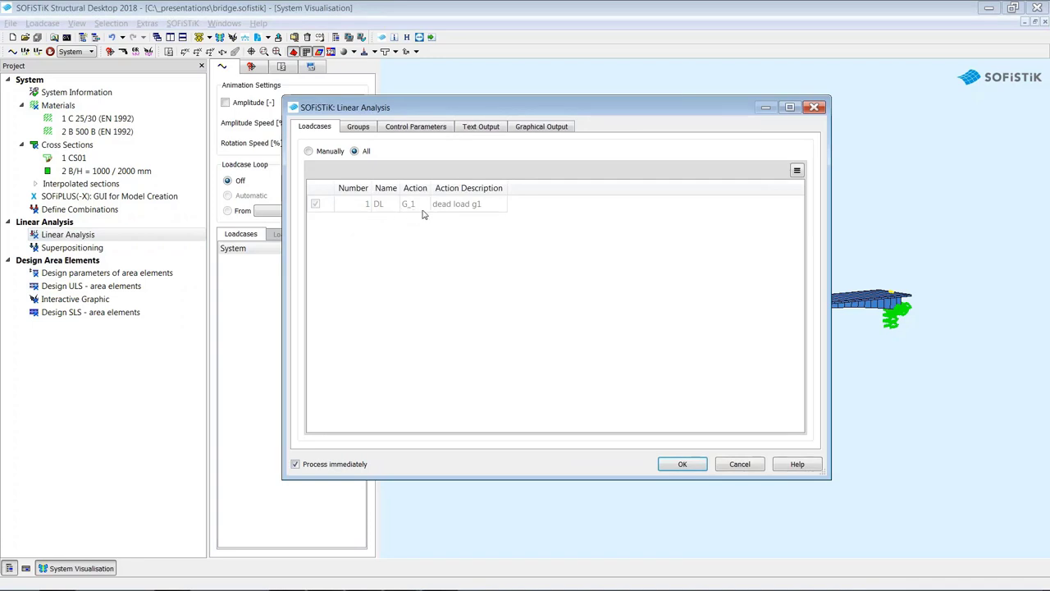
click(682, 464)
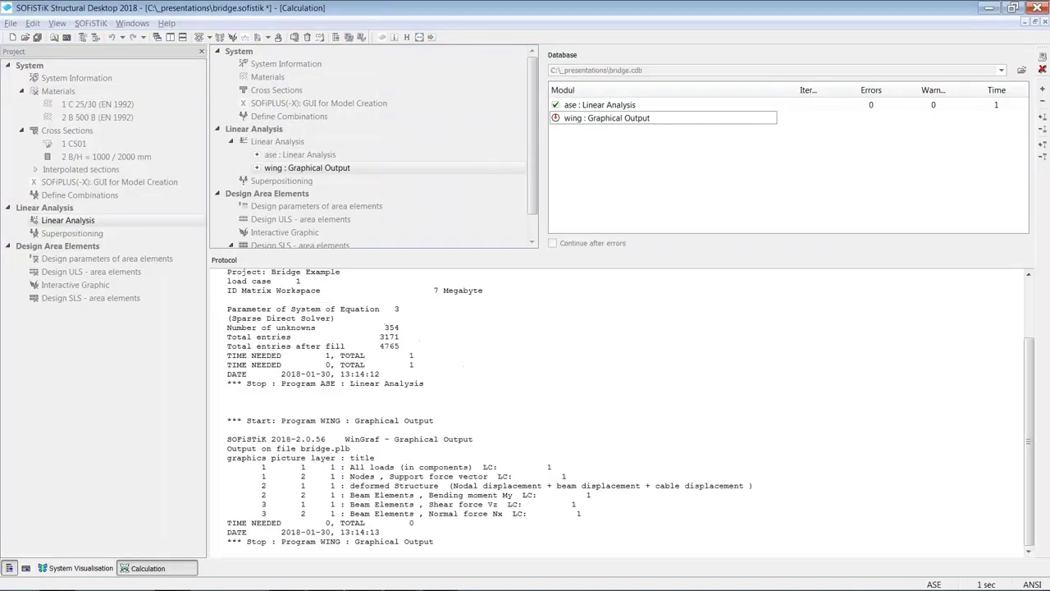
click(82, 568)
click(269, 263)
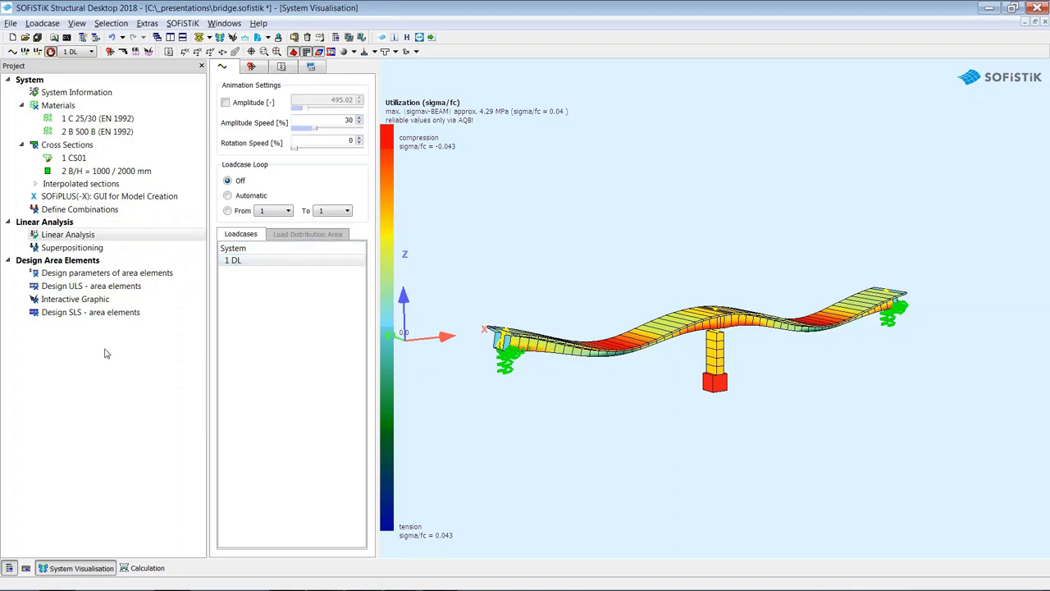
Move the Interactive Graphic task directly below Linear Analysis in the project tree and open it in WinGraf.
click(91, 300)
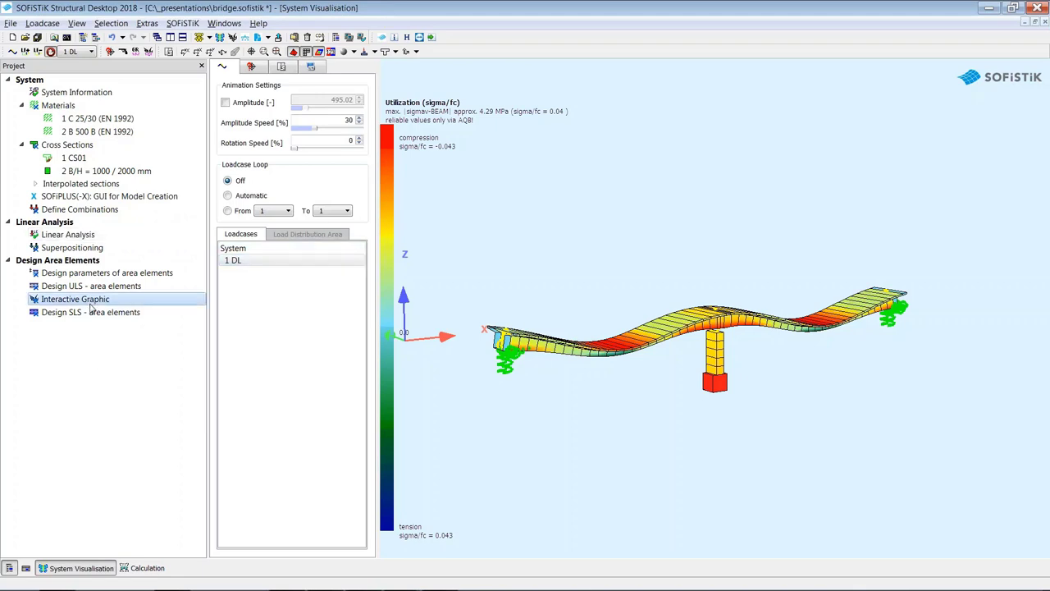
drag(91, 306, 51, 238)
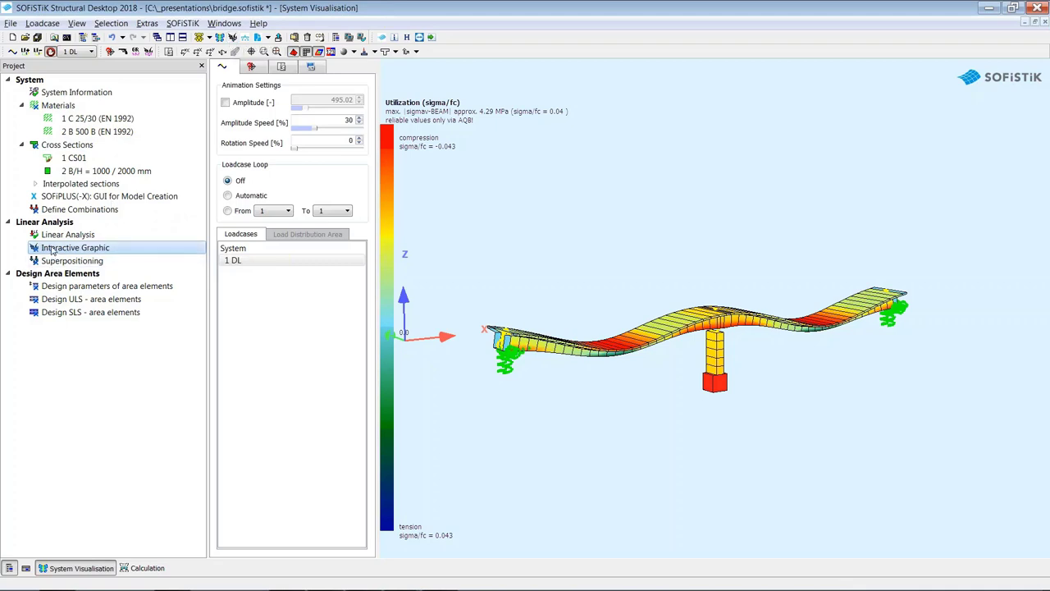
double_click(53, 250)
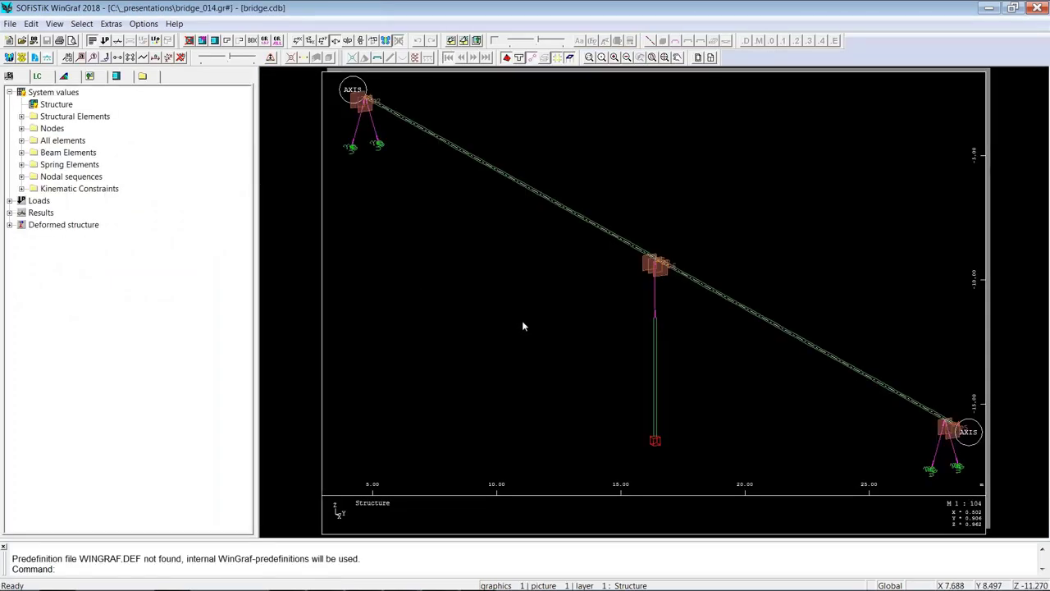
Plot the beam elements' bending moment My and check the loadcase selection for 1 DL.
click(9, 212)
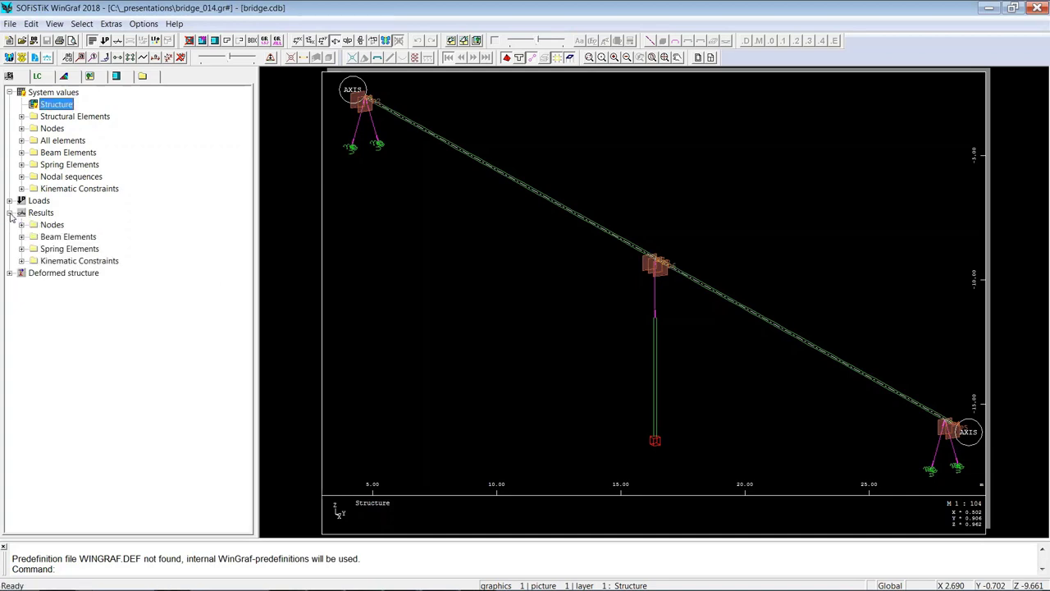
click(21, 236)
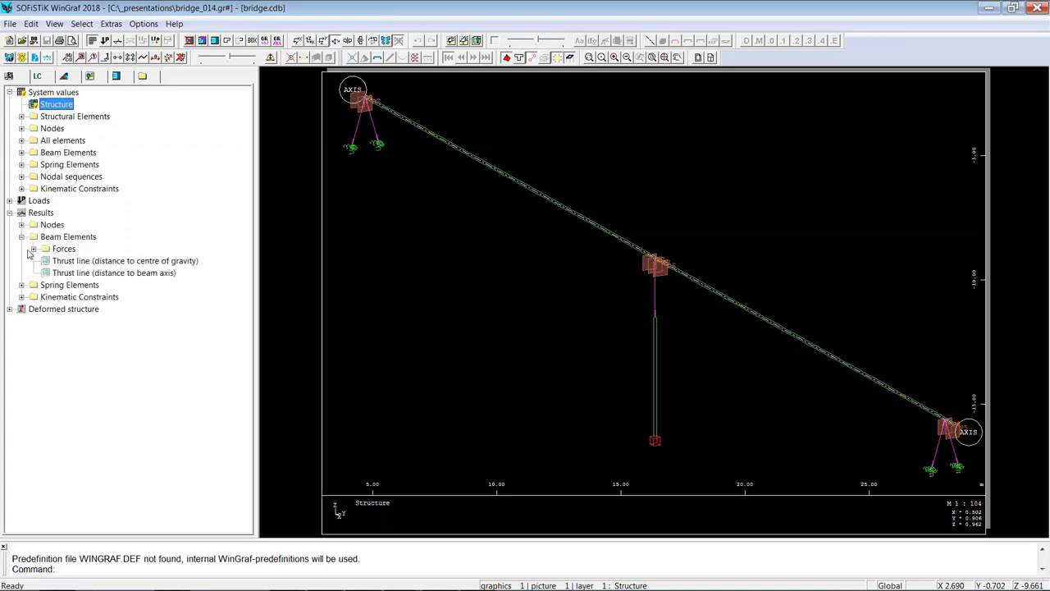
click(33, 248)
double_click(130, 310)
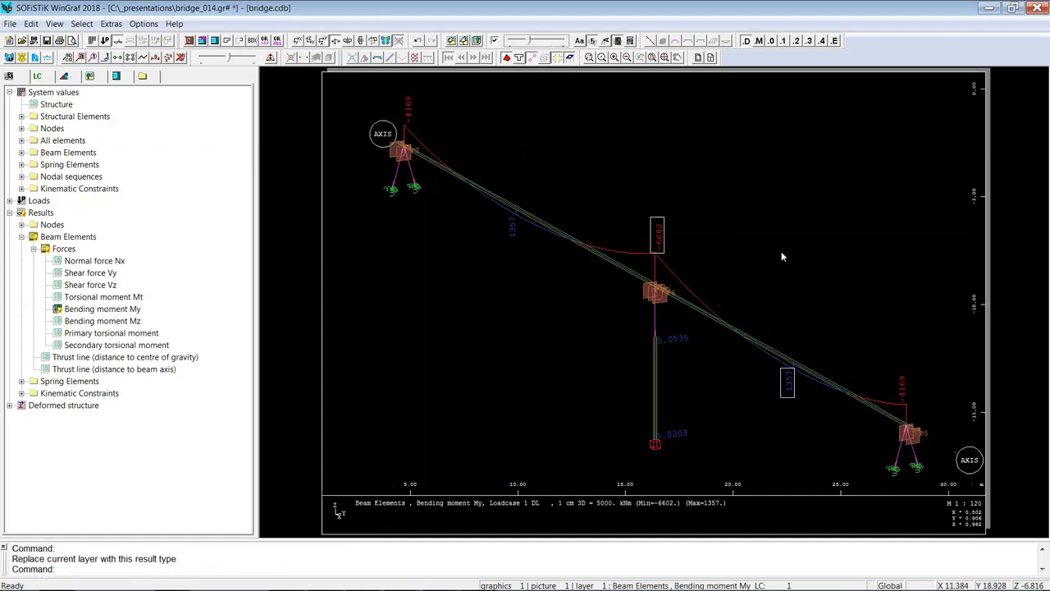
click(38, 77)
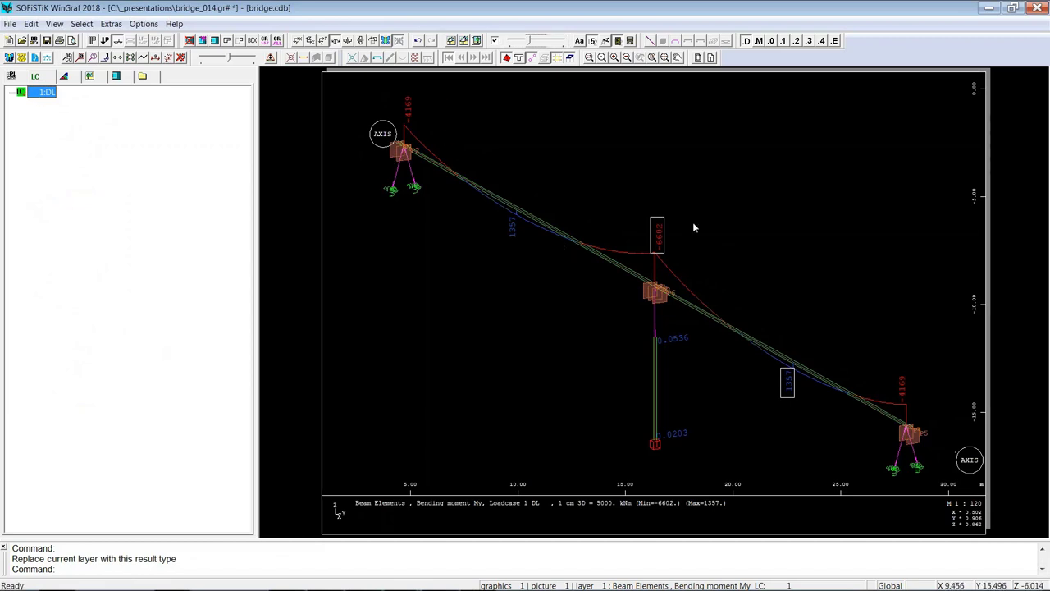
click(11, 75)
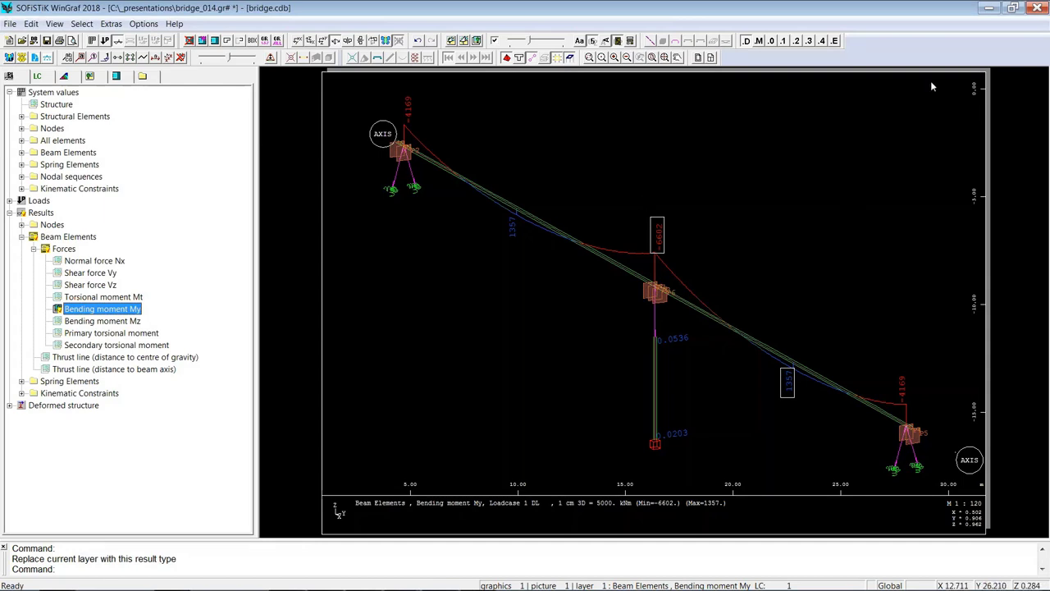
Close WinGraf and calculate only the Interactive Graphic task in Structural Desktop.
click(1040, 10)
click(484, 332)
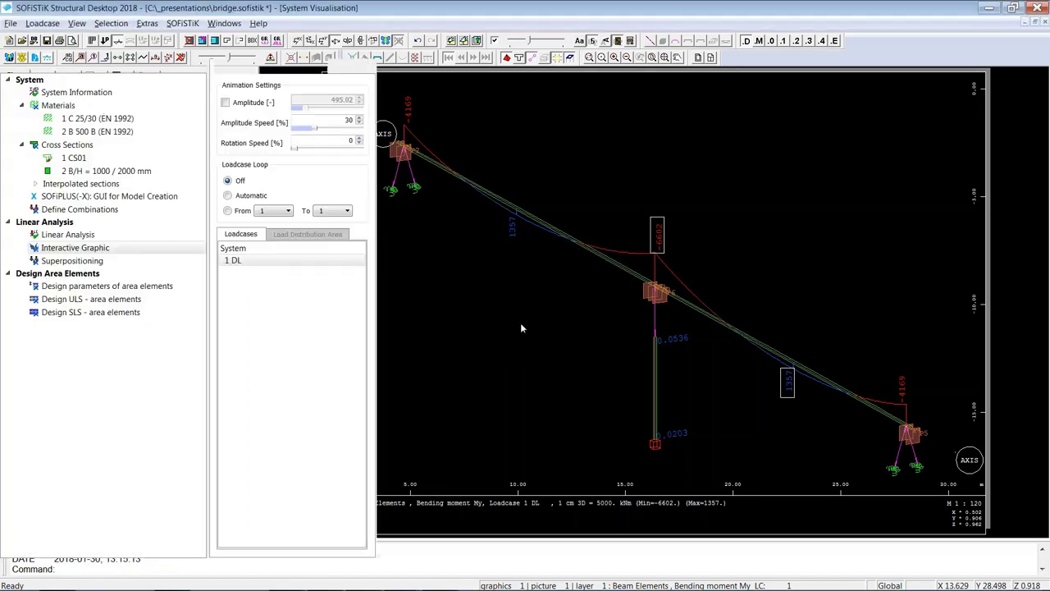
click(503, 319)
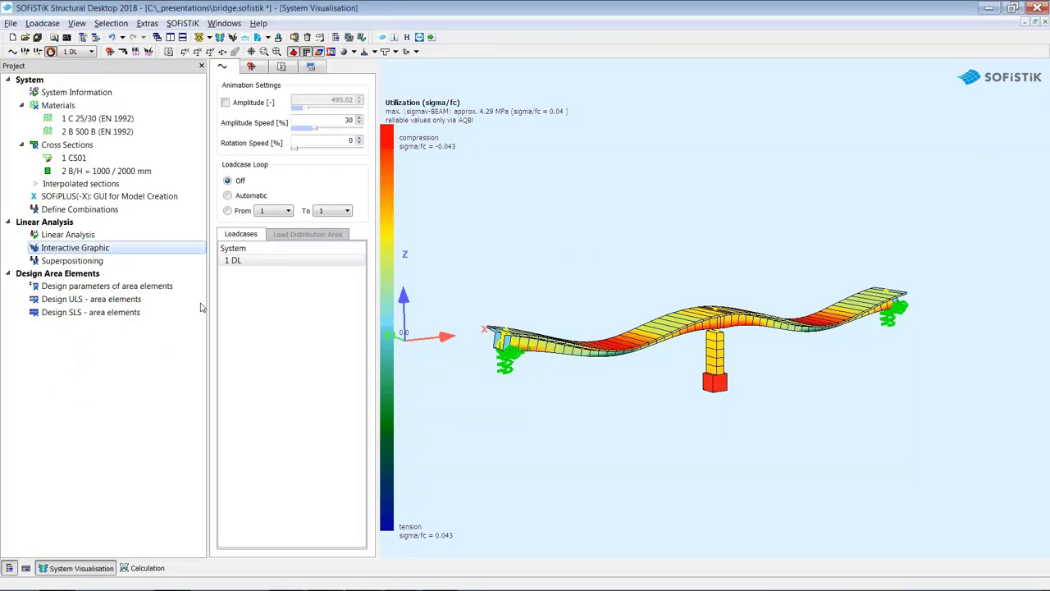
right_click(98, 249)
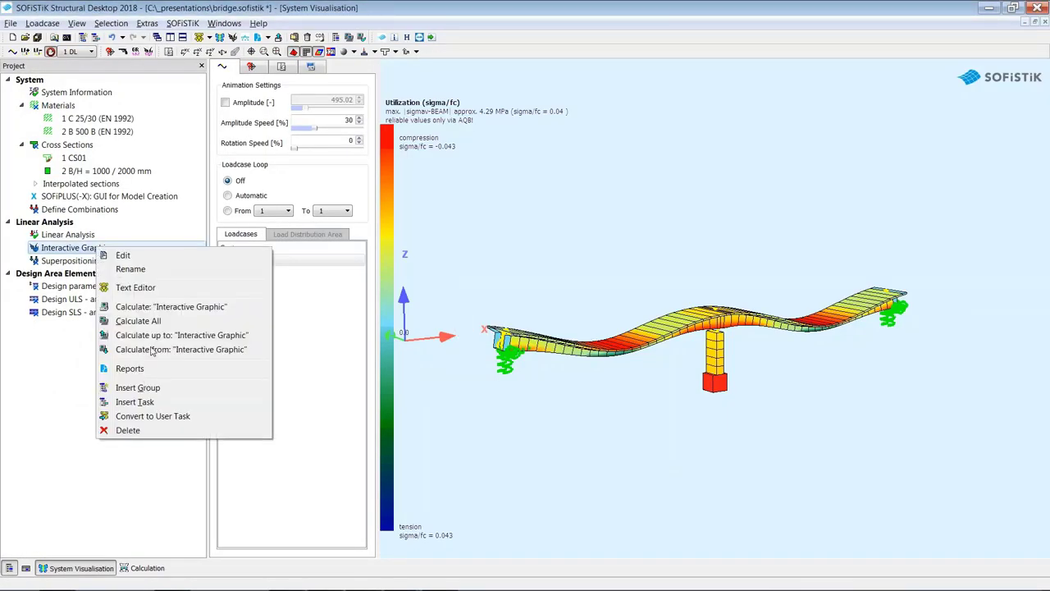
click(159, 307)
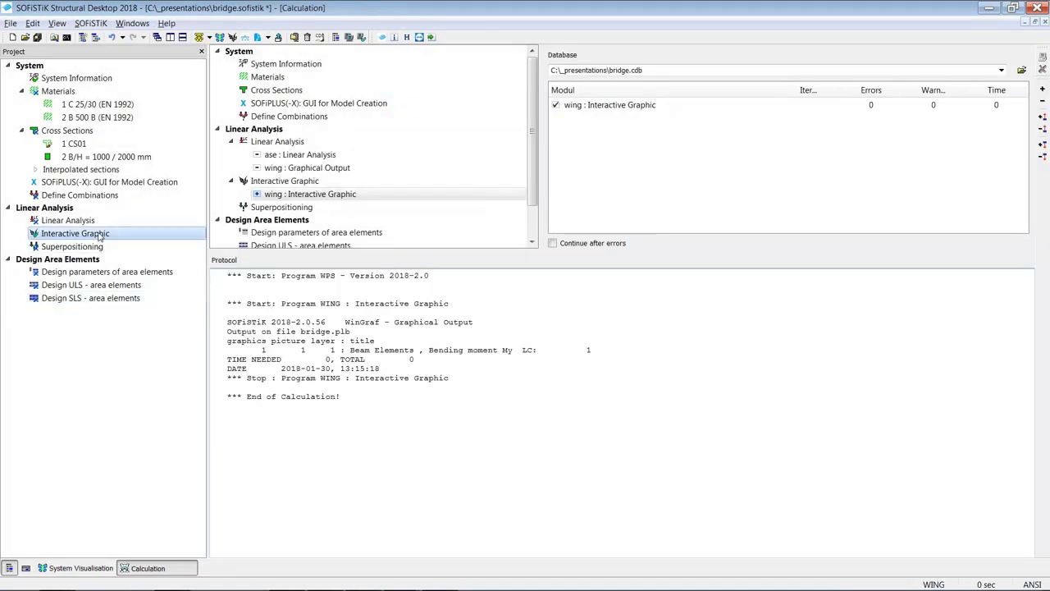
Open the Interactive Graphic task's report, examine the bending moment My plot and close the Report Browser.
right_click(100, 235)
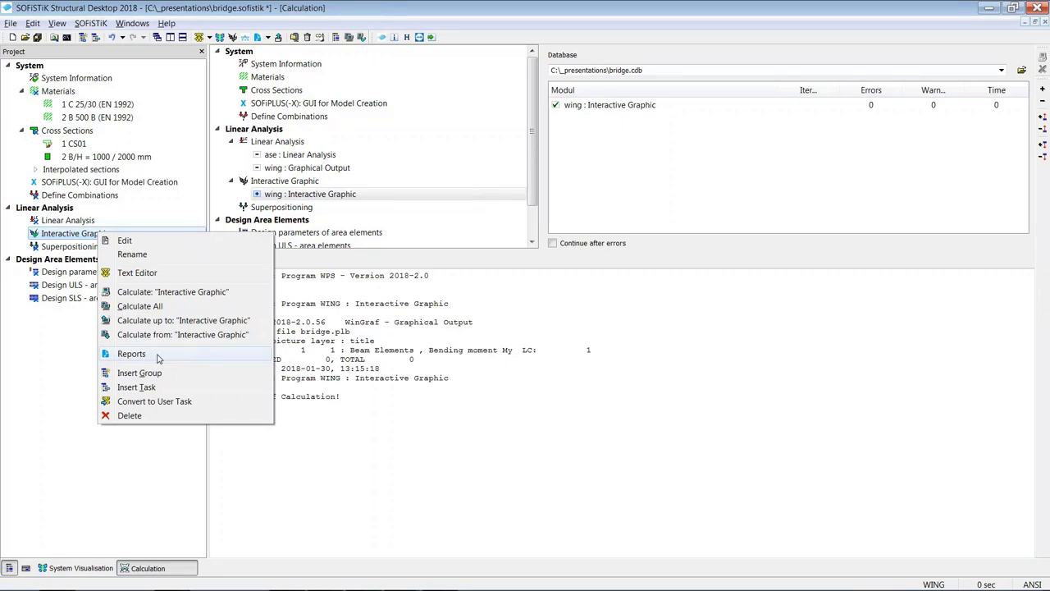
click(132, 354)
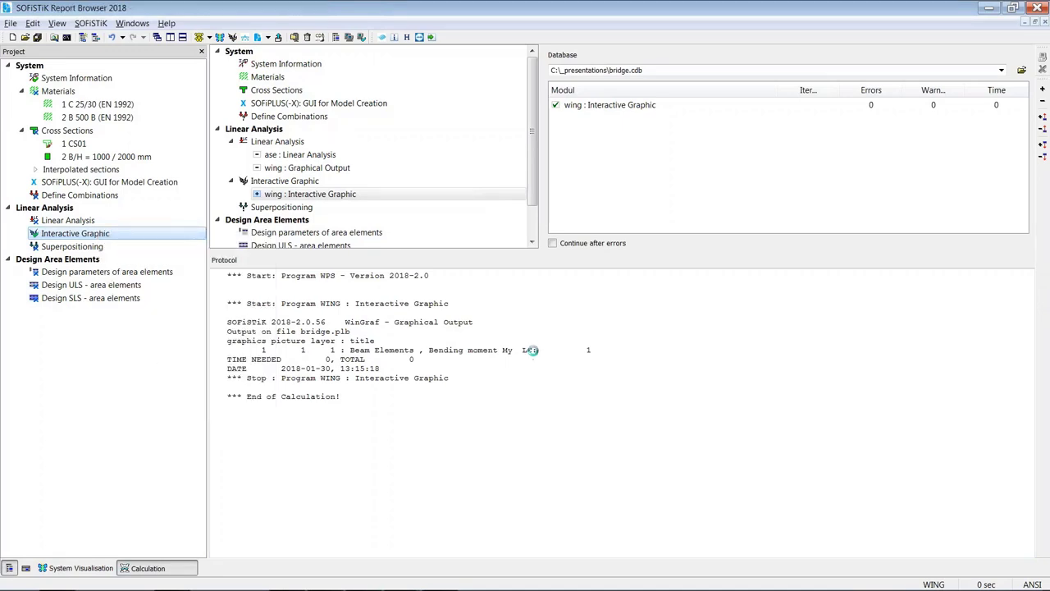
click(34, 66)
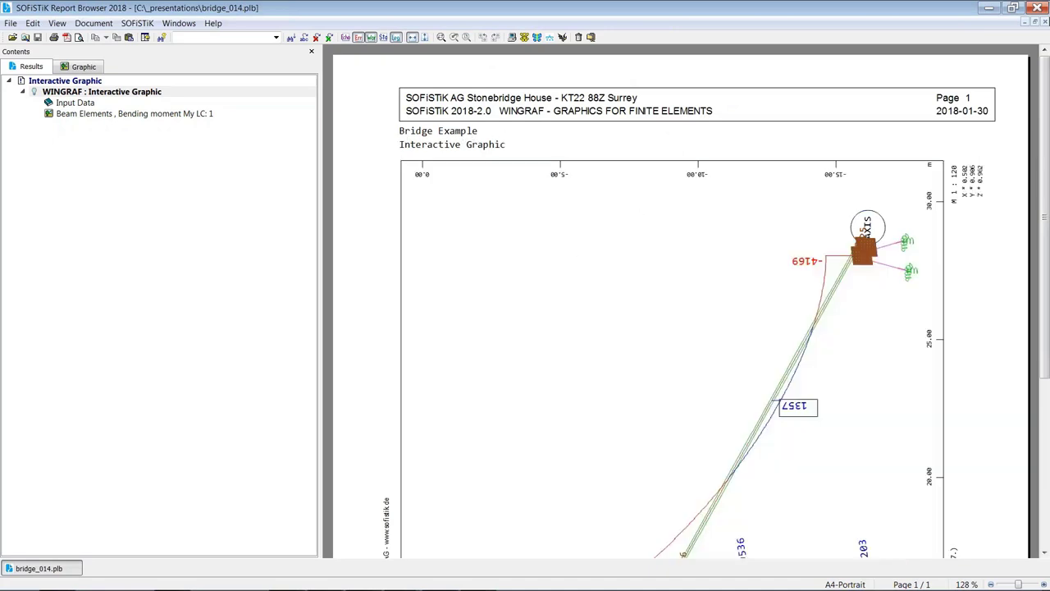
click(1038, 8)
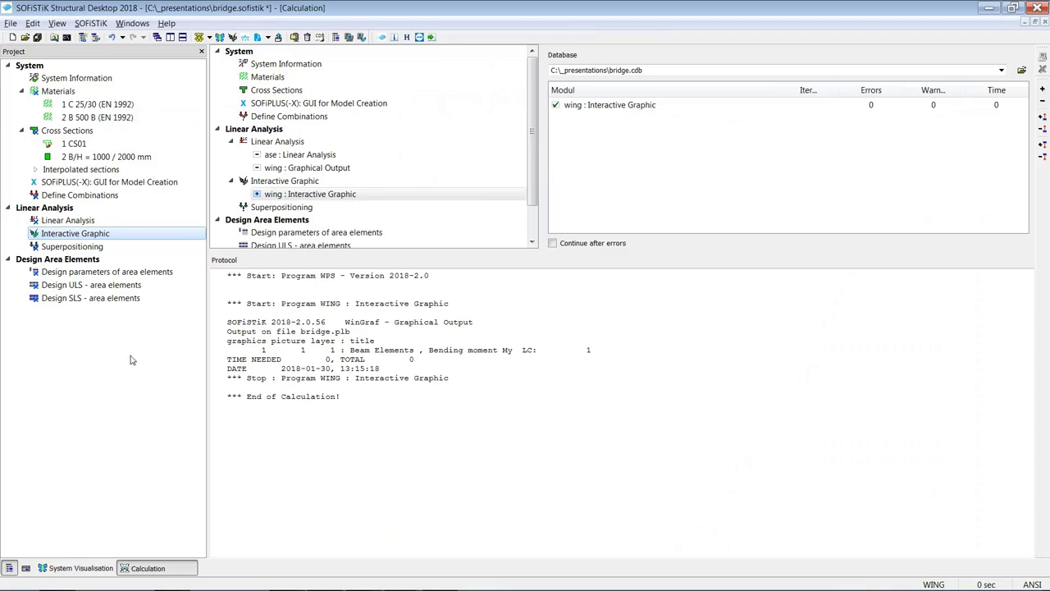
Open the Linear Analysis report, look through its node and beam force tables, and close the Report Browser.
click(267, 38)
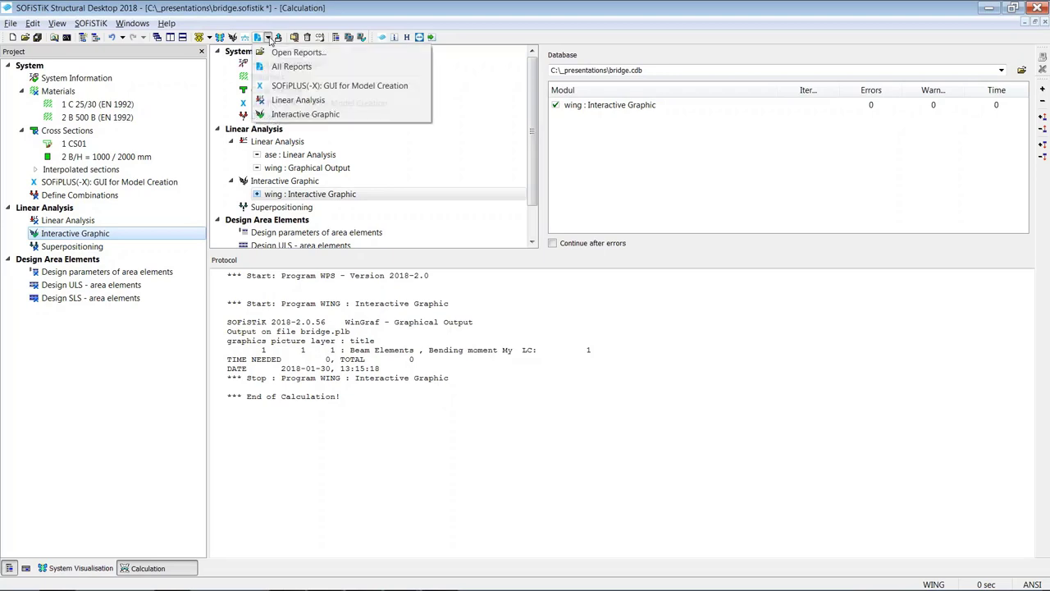
click(305, 101)
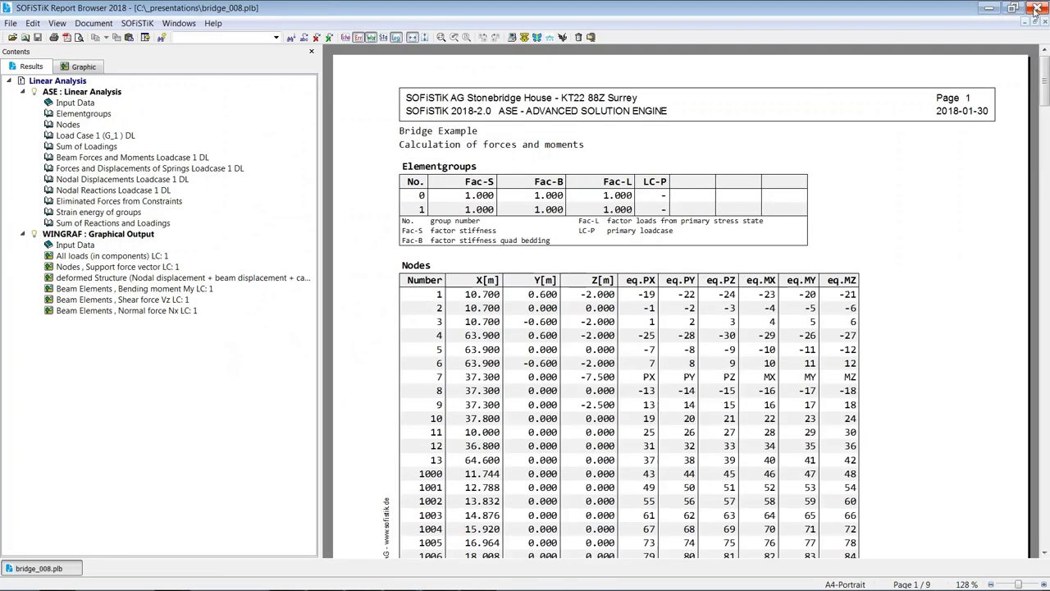
click(1037, 8)
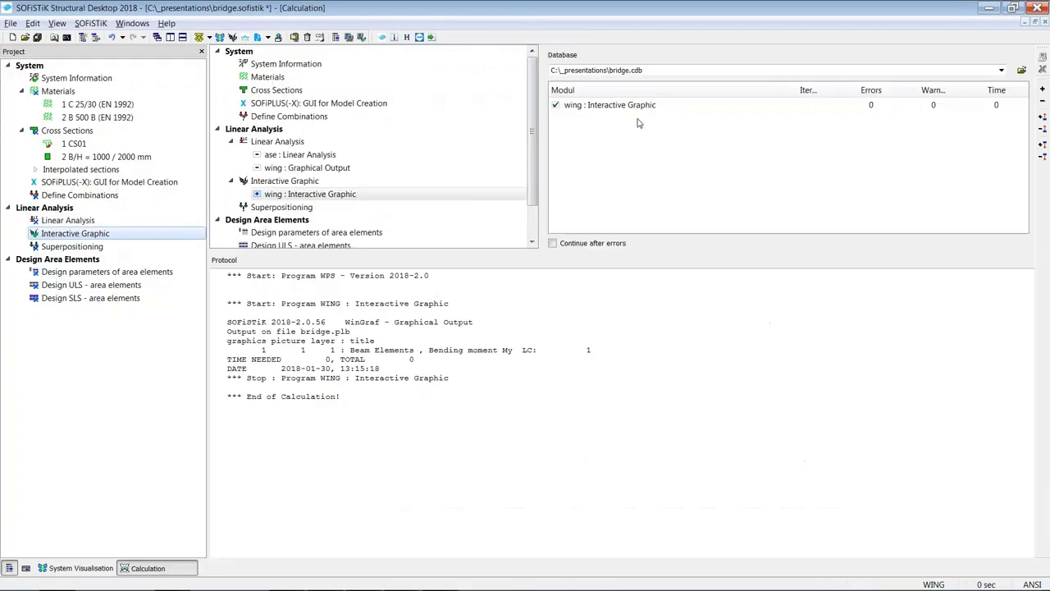
right_click(68, 220)
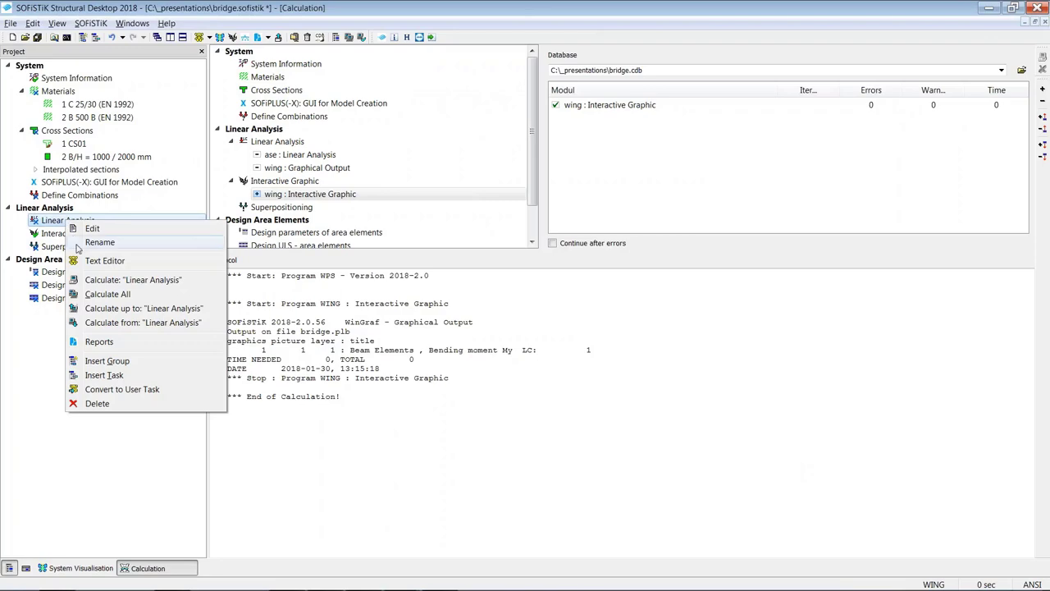
click(100, 341)
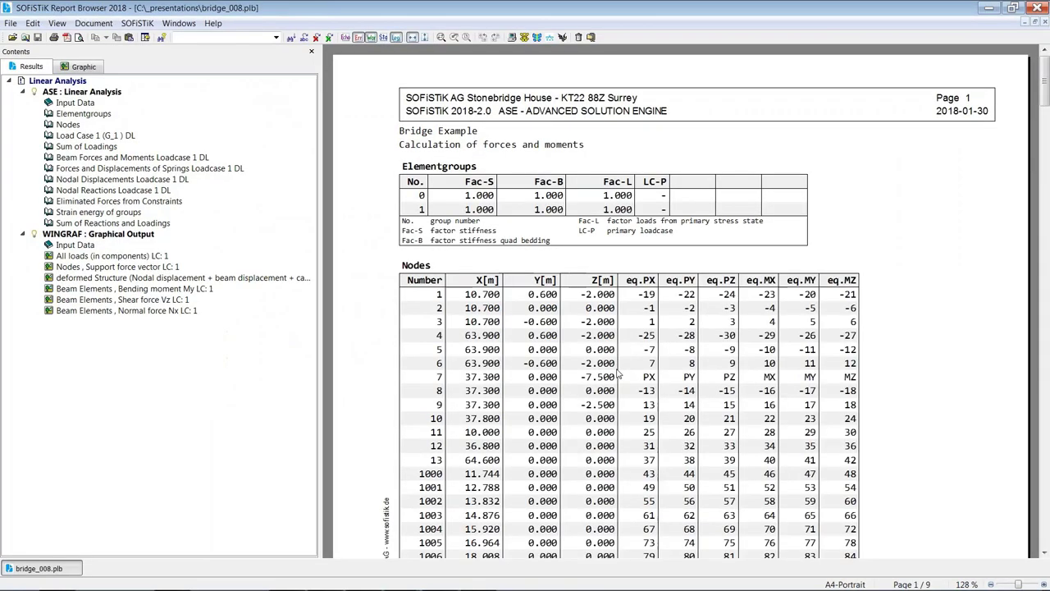
scroll(620, 376, down, 10)
scroll(620, 376, down, 15)
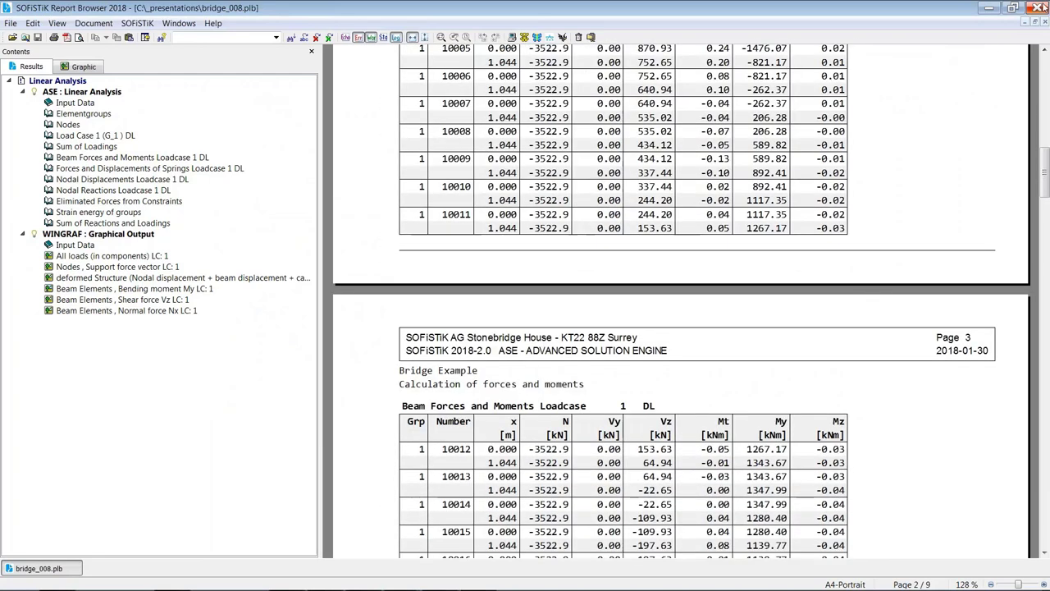
click(1040, 7)
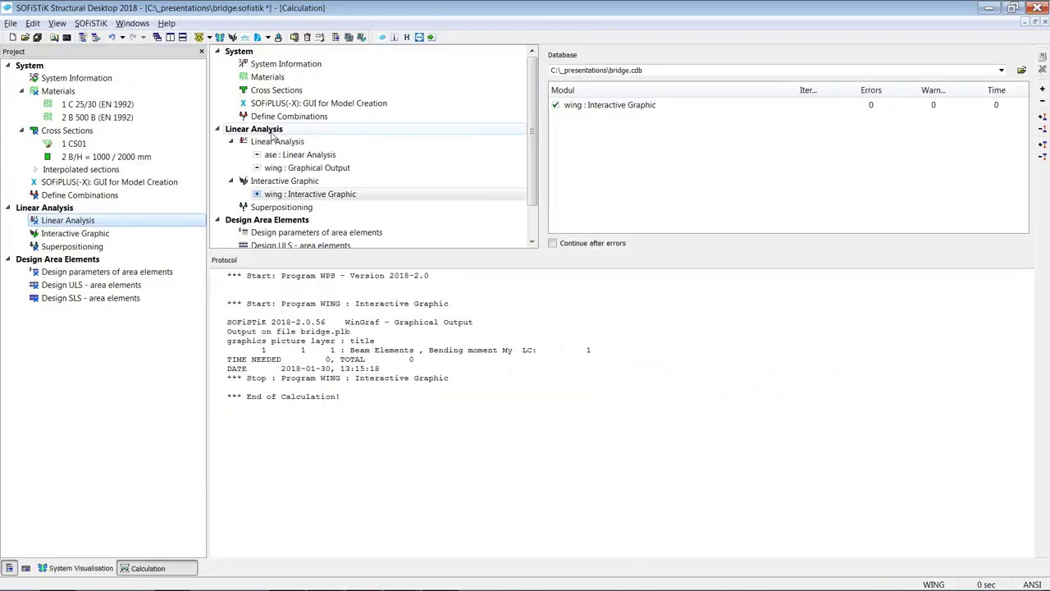
Open the Result Viewer from Structural Desktop and list the beam elements' bending moment My as a table.
click(245, 38)
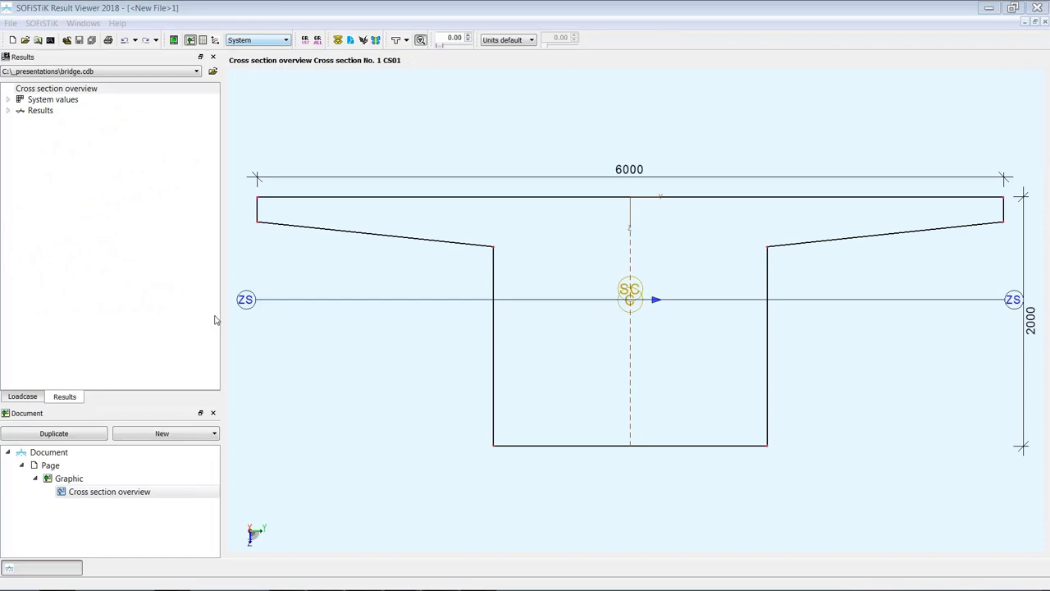
click(7, 111)
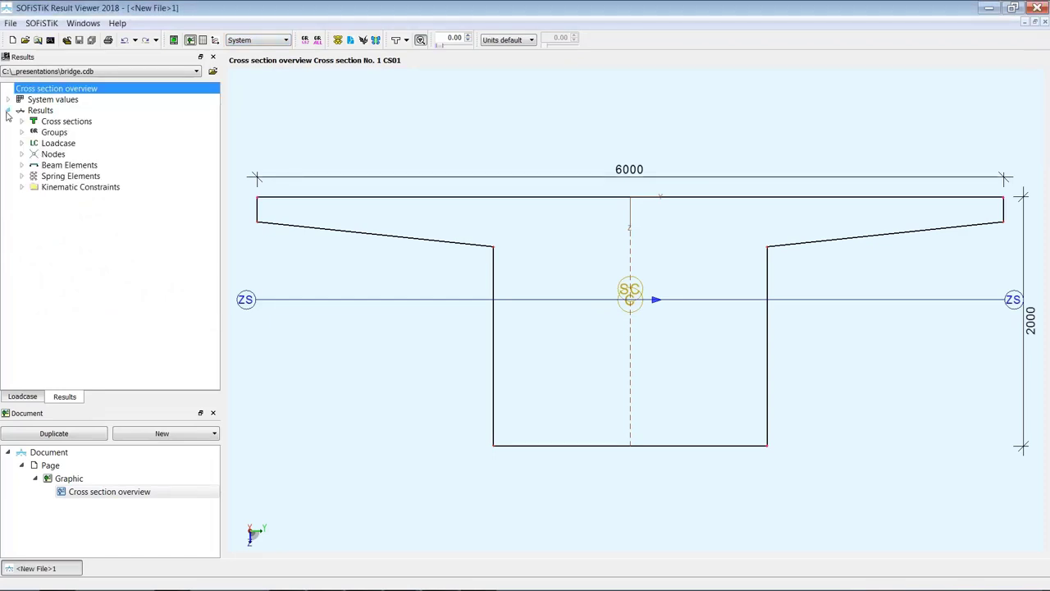
click(21, 165)
click(36, 175)
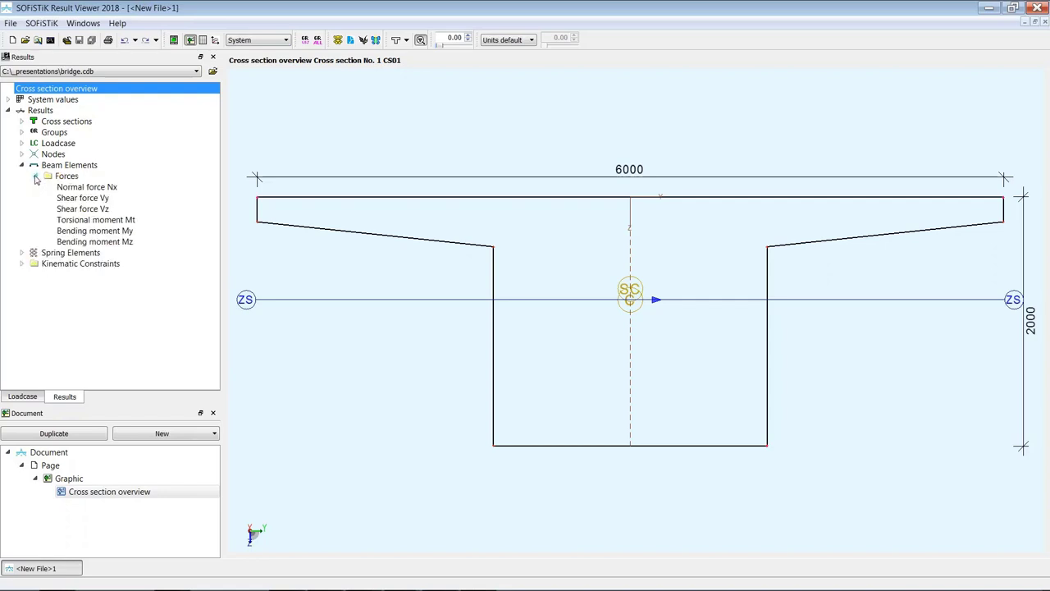
click(124, 232)
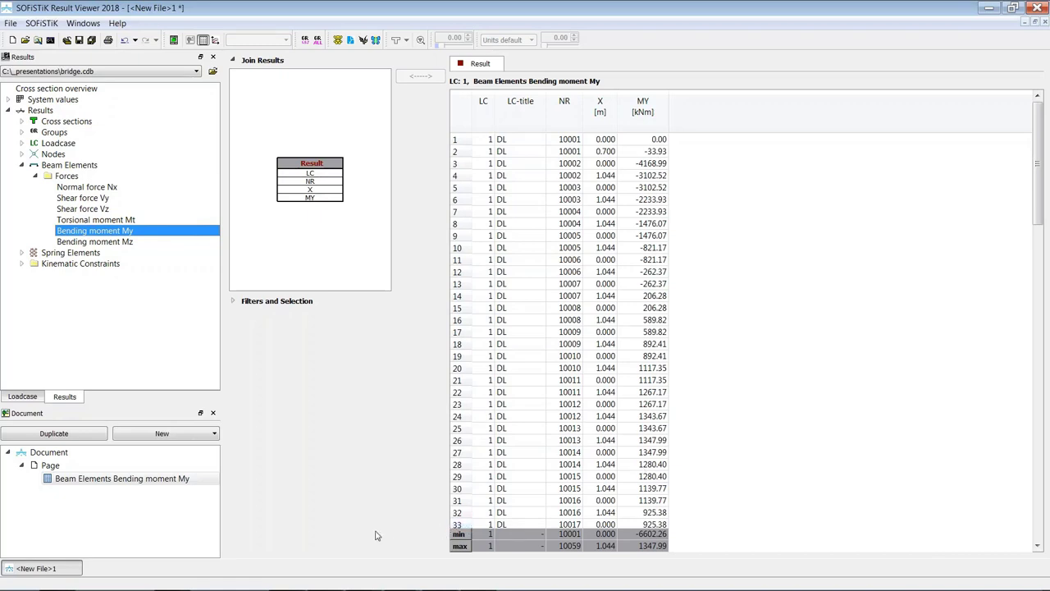
Enable XLSX export for the bending moment My table with the file name excel export.xlsx and worksheet XLSX-Export.
right_click(128, 481)
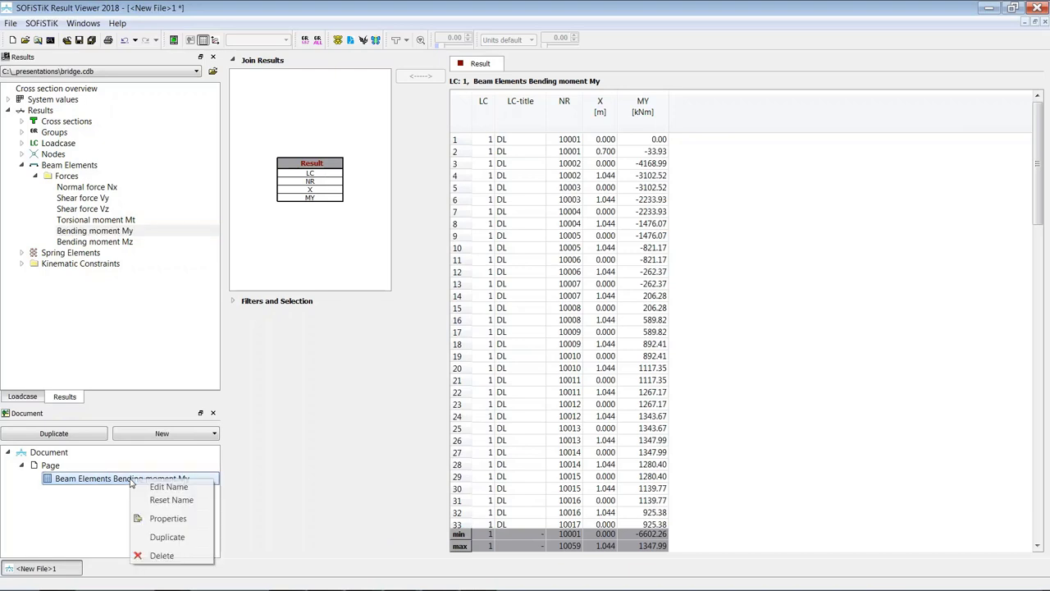
click(164, 522)
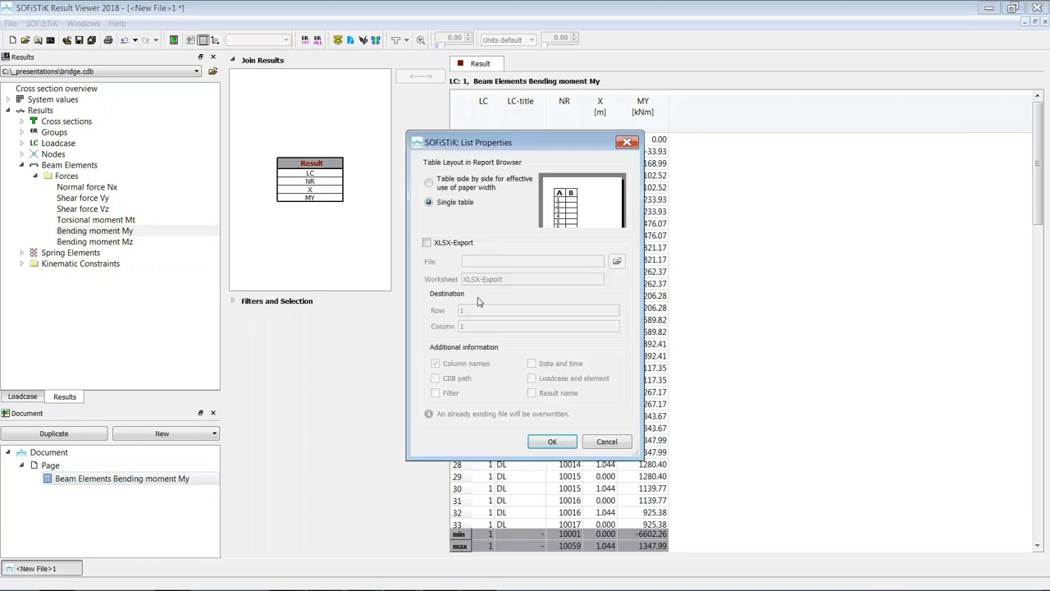
click(427, 243)
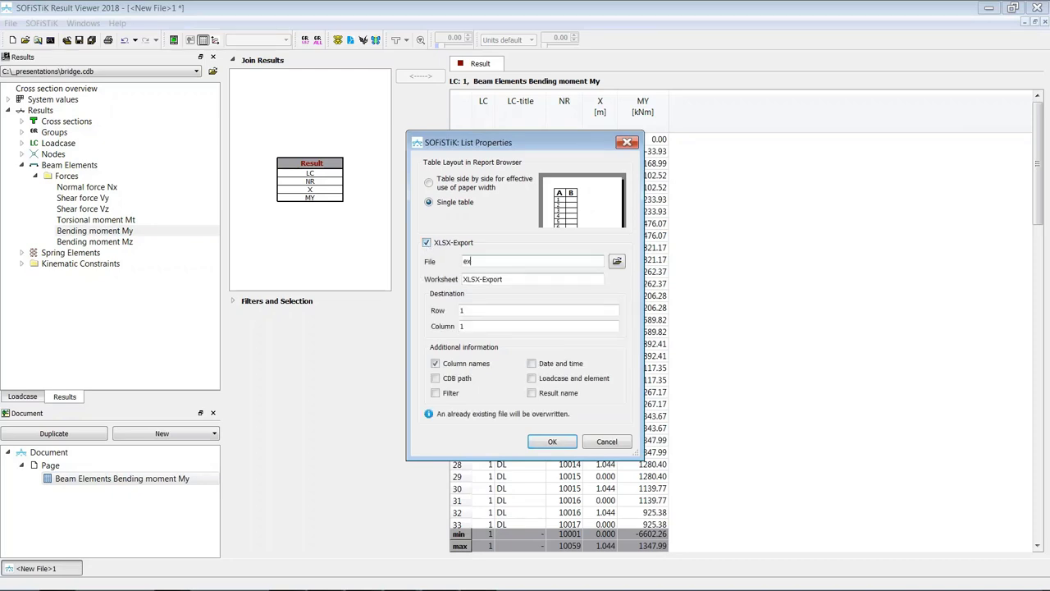
text(t.xlsx)
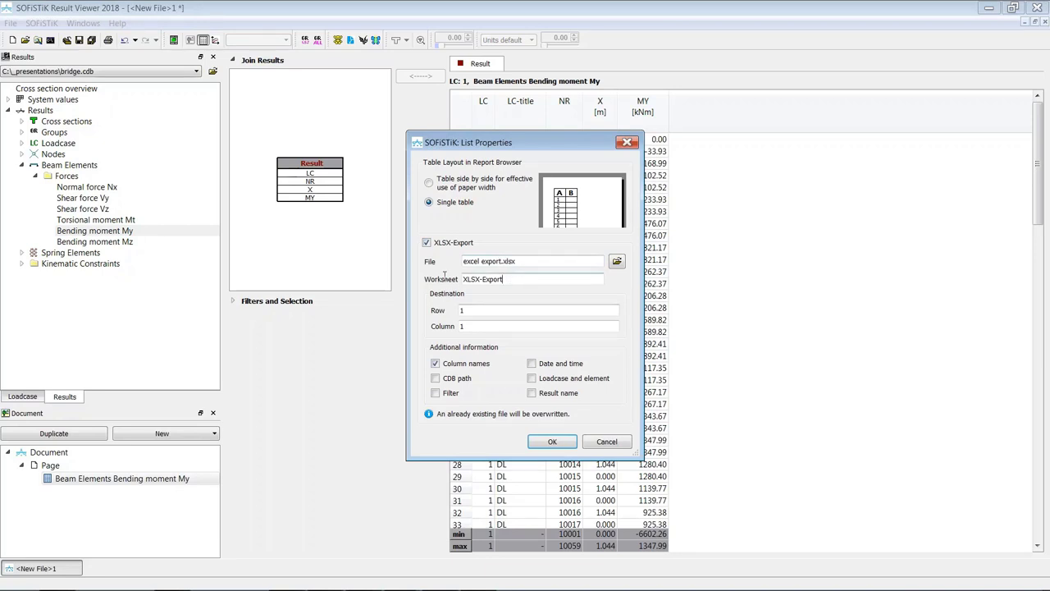
drag(505, 283, 457, 284)
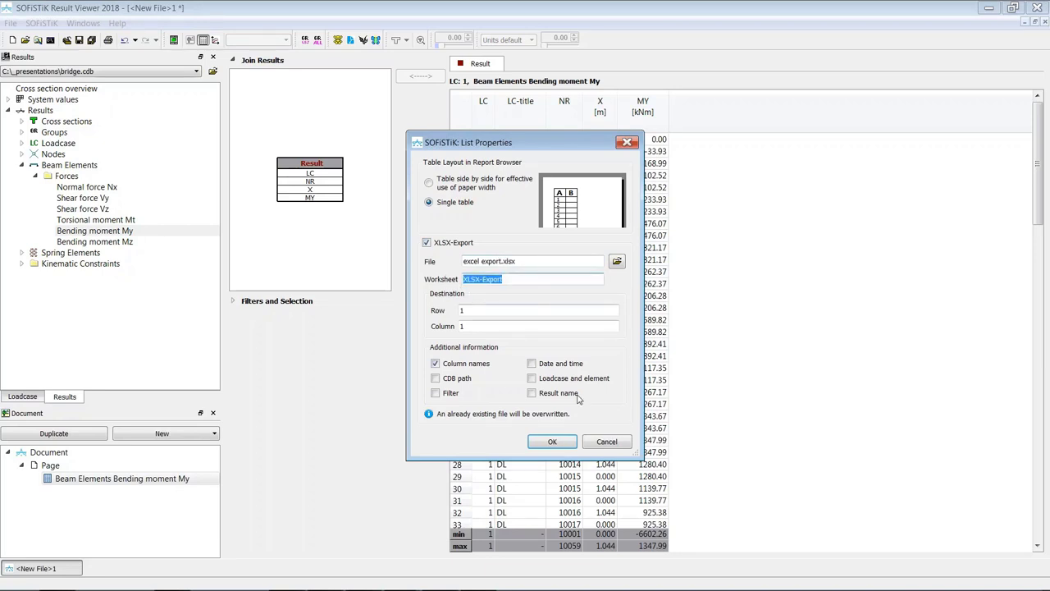
click(555, 443)
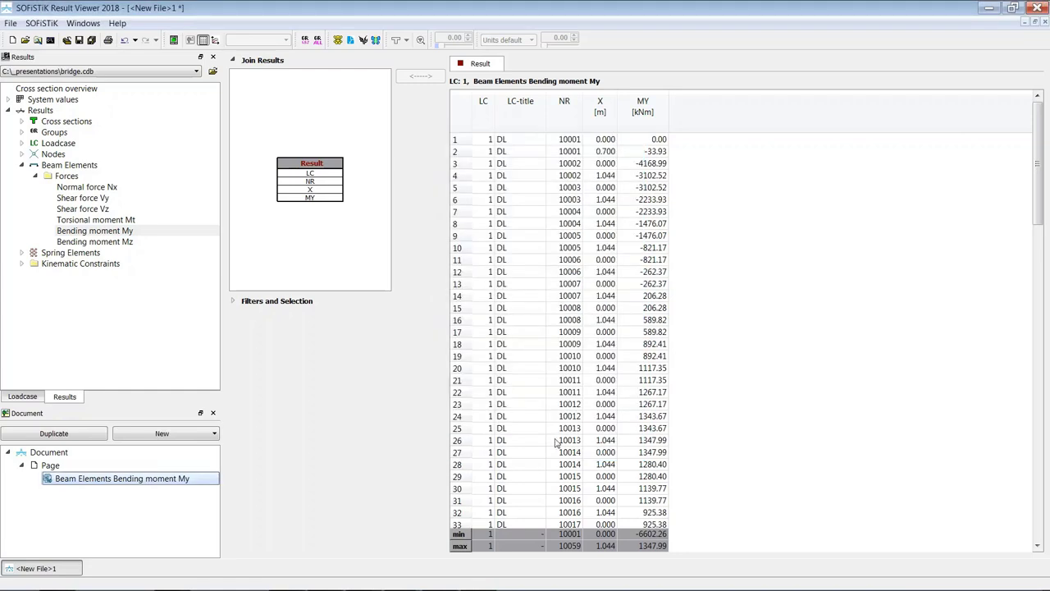
Export the bending moment My table to Excel and open excel export.xlsx from the _presentations project folder.
right_click(150, 484)
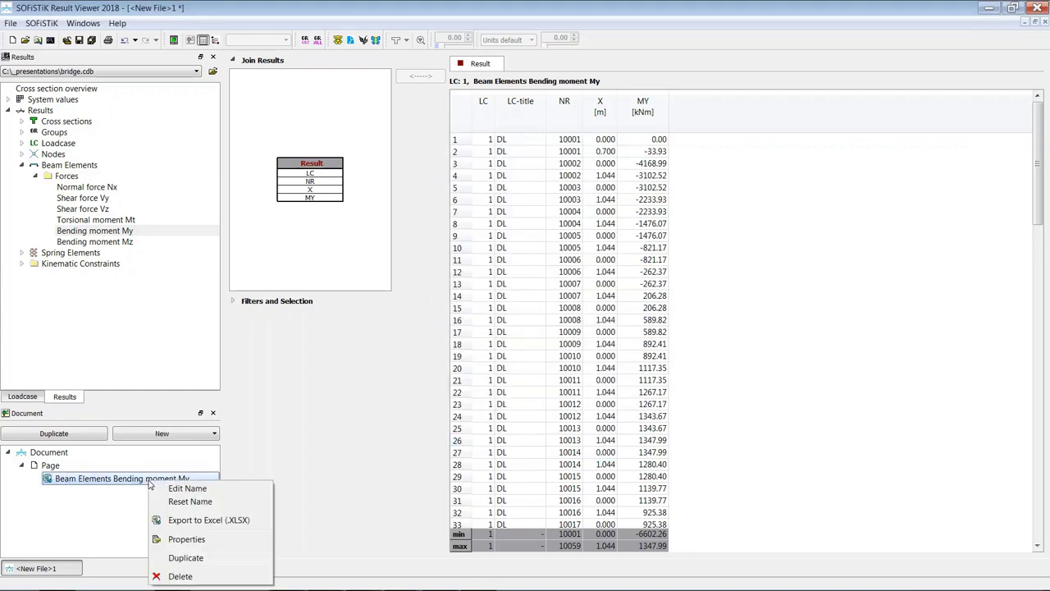
click(217, 520)
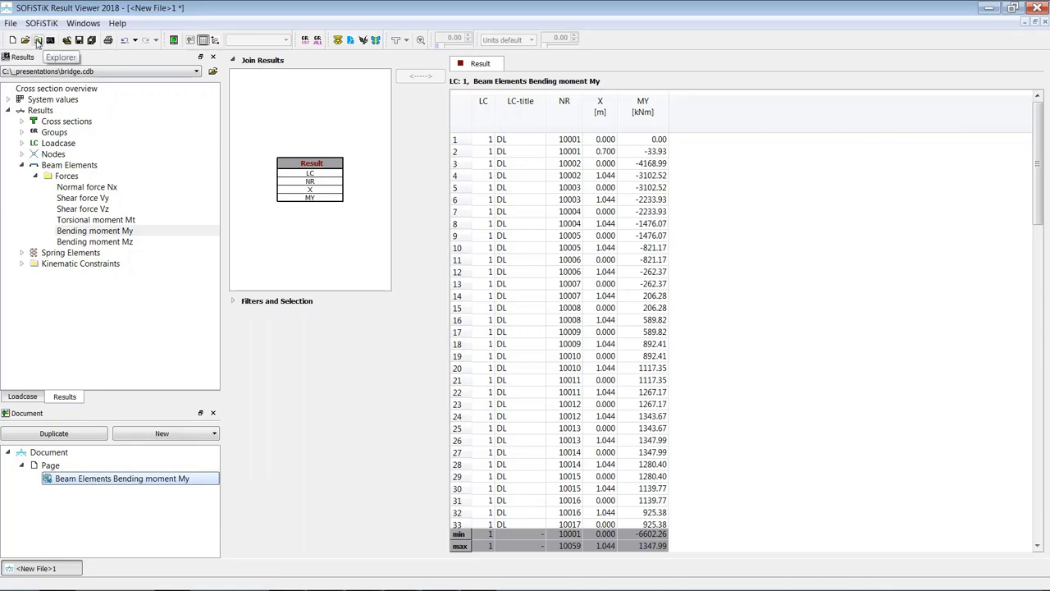
click(38, 41)
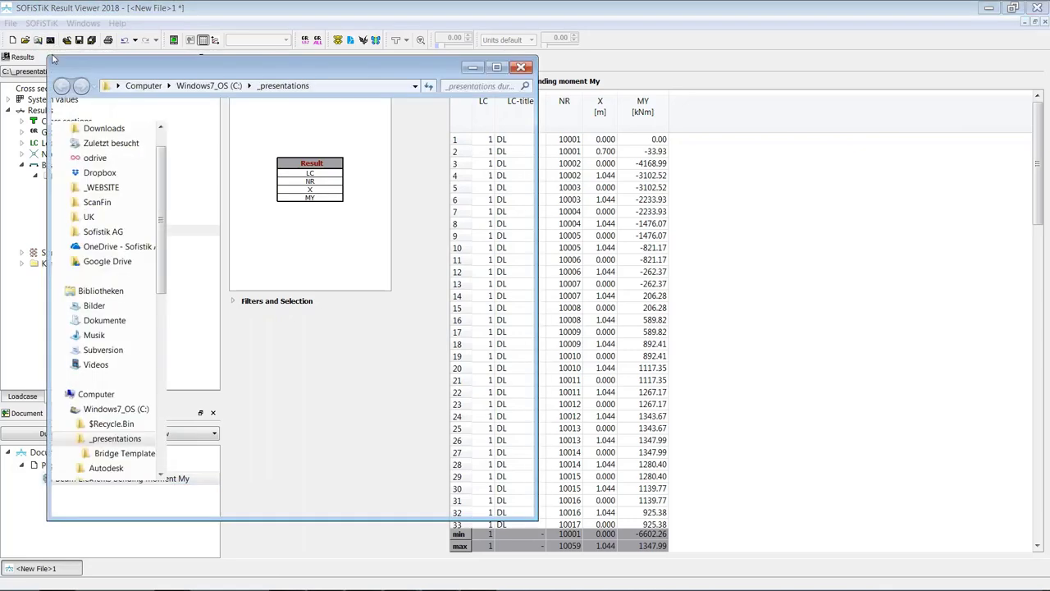
drag(373, 76, 594, 69)
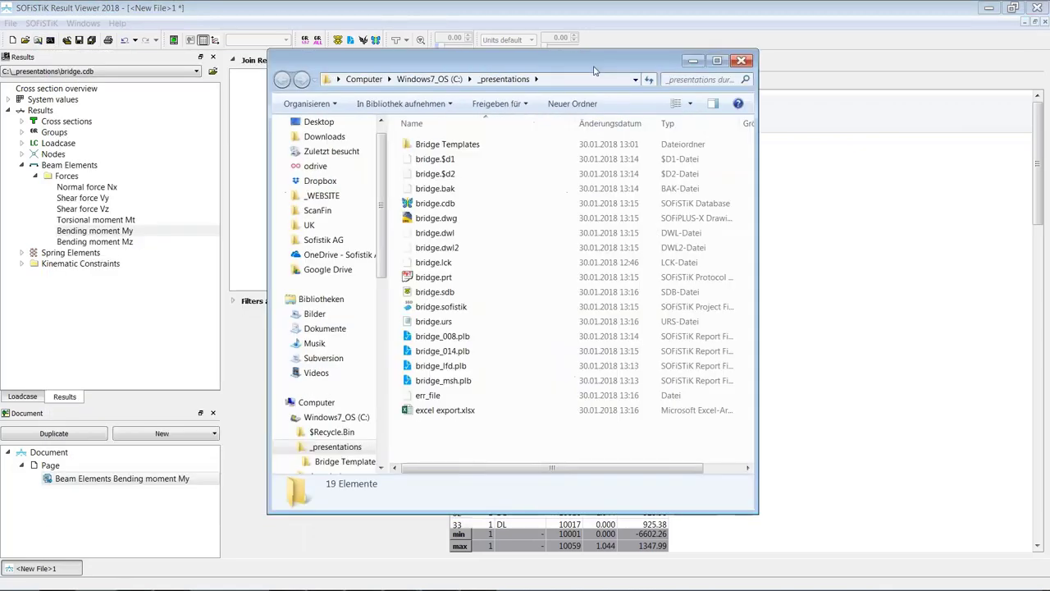
double_click(428, 412)
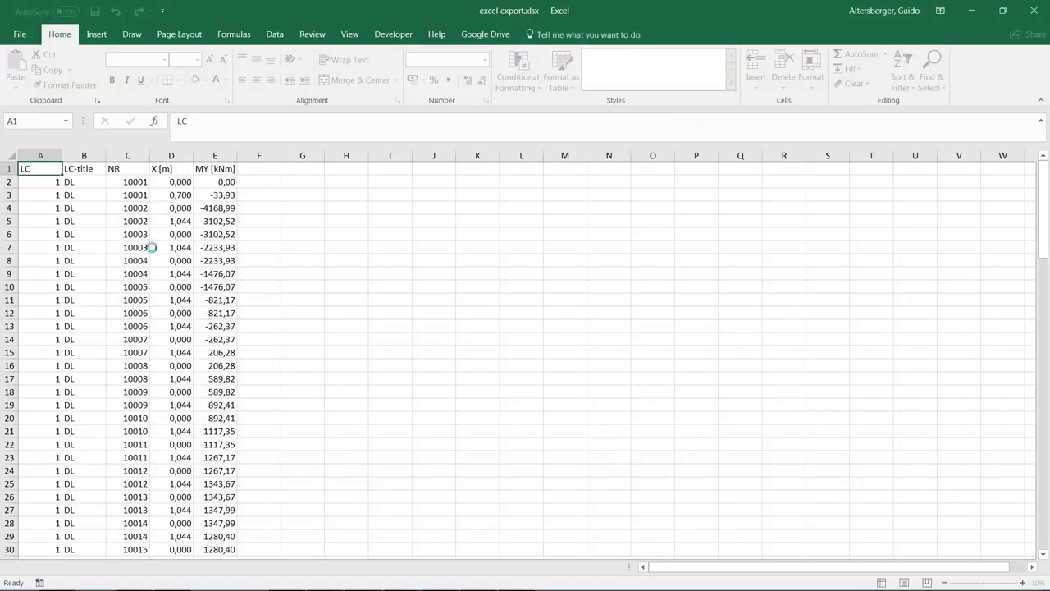
Look through the exported bending moment values down to the last beam element and close Excel.
click(206, 208)
scroll(251, 369, down, 18)
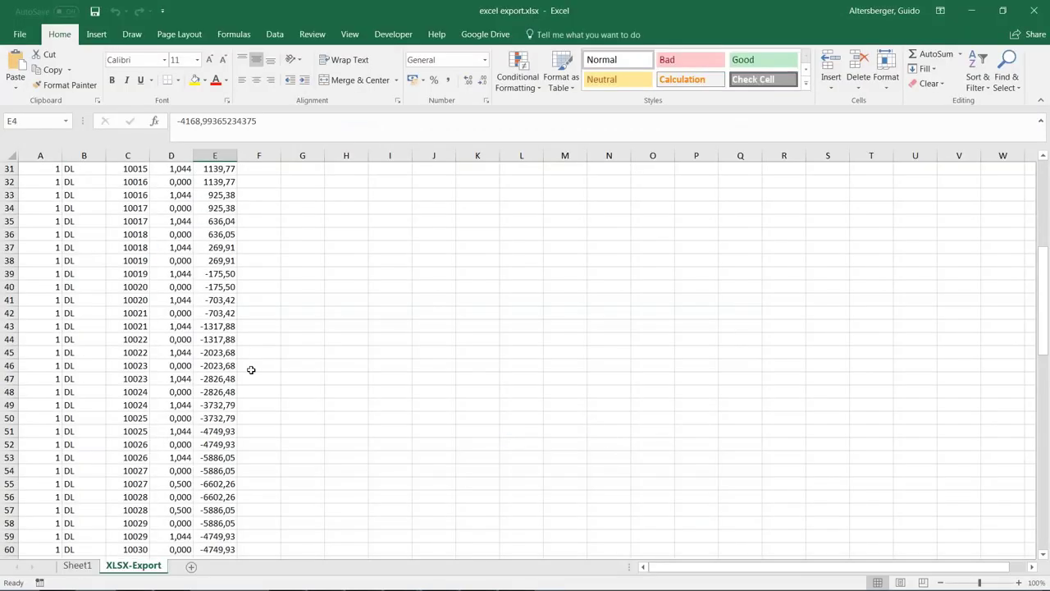
scroll(224, 390, down, 13)
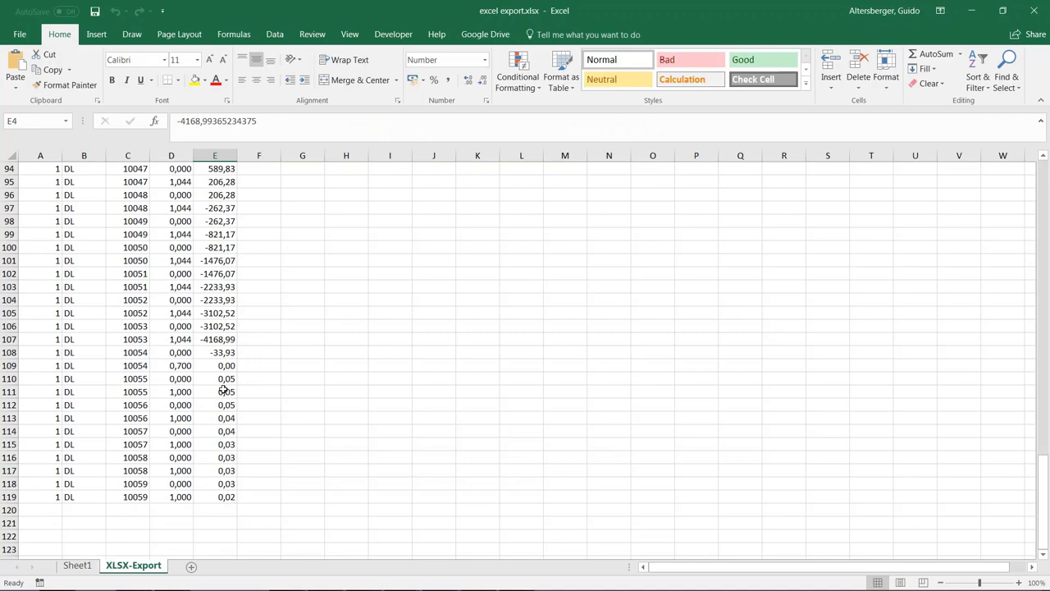
click(302, 312)
scroll(302, 313, up, 14)
scroll(302, 313, up, 17)
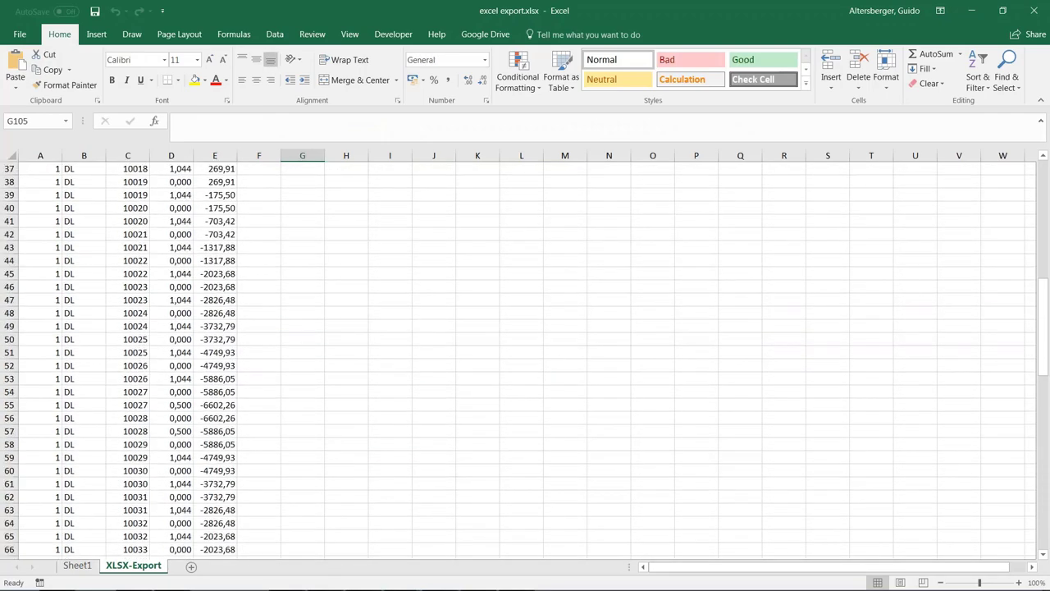
click(1034, 10)
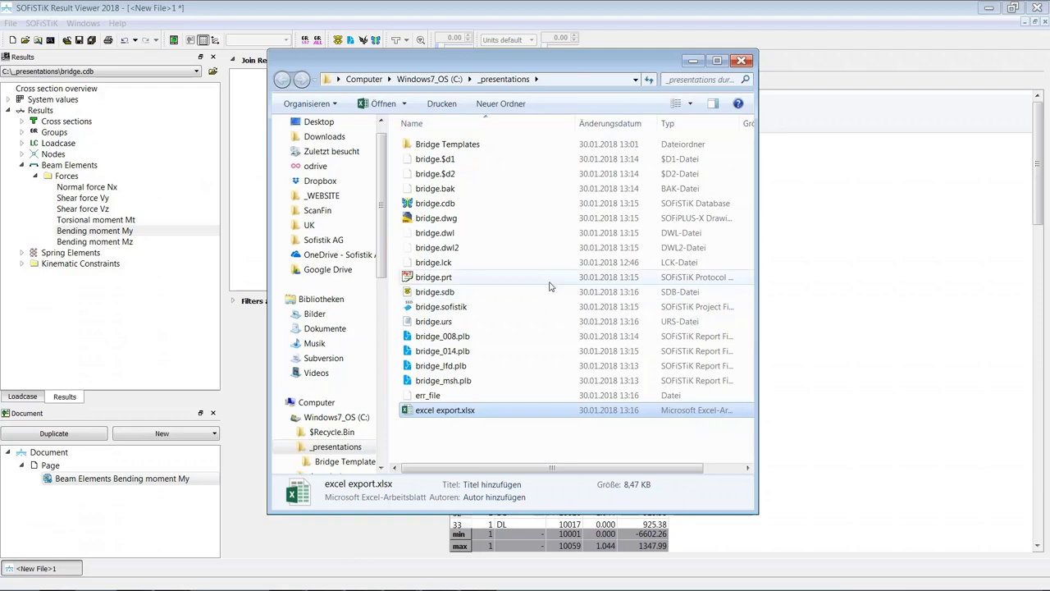
Examine bridge.sofistik, bridge.dwg and bridge.cdb with their file sizes in the project folder, minimize it, and switch to the webinar presentation.
click(462, 309)
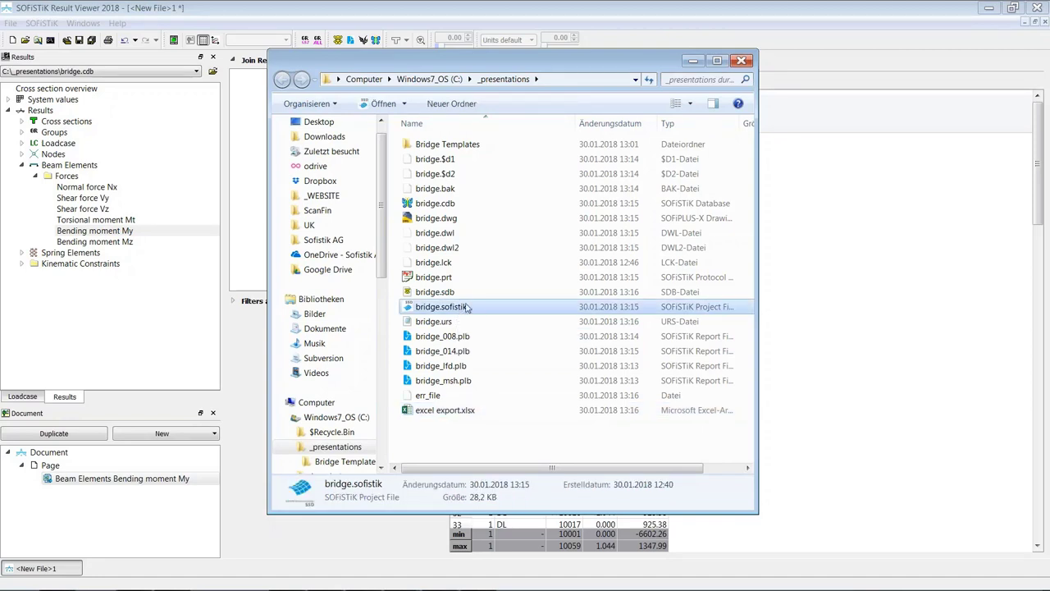
ctrl+click(454, 220)
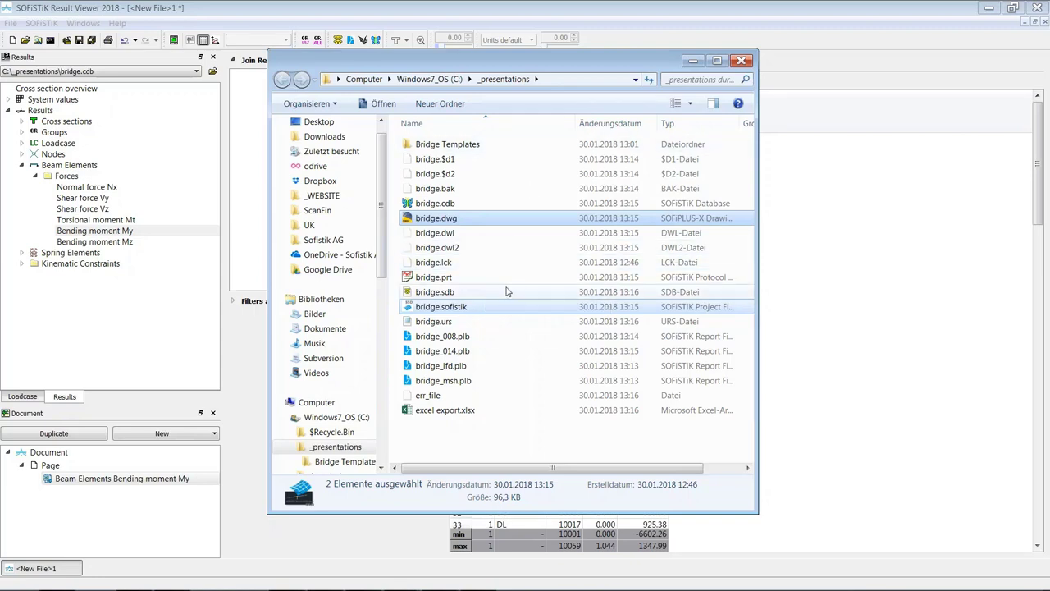
click(446, 204)
drag(760, 199, 899, 188)
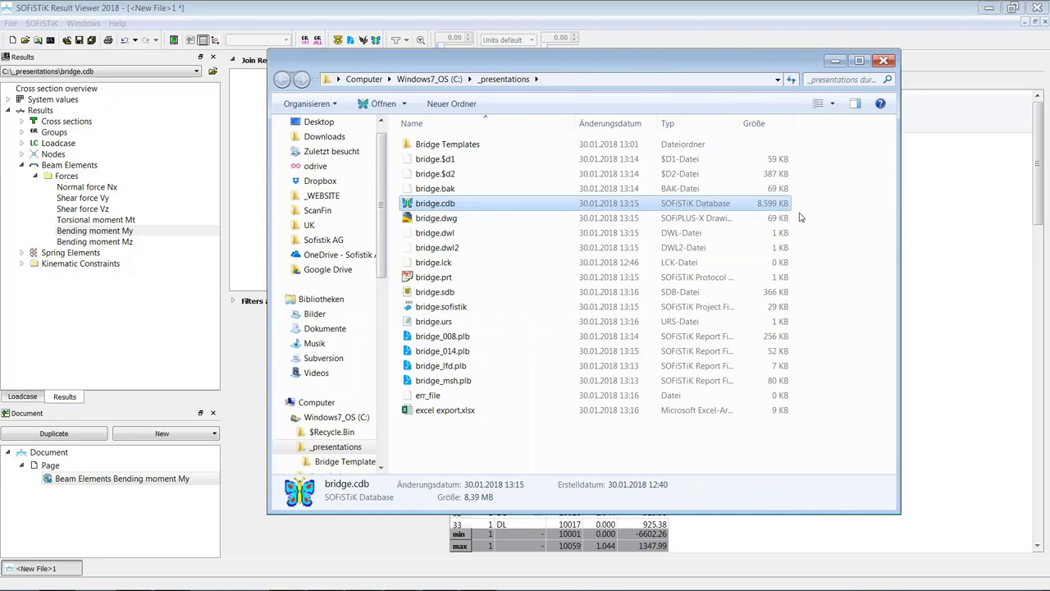
click(437, 219)
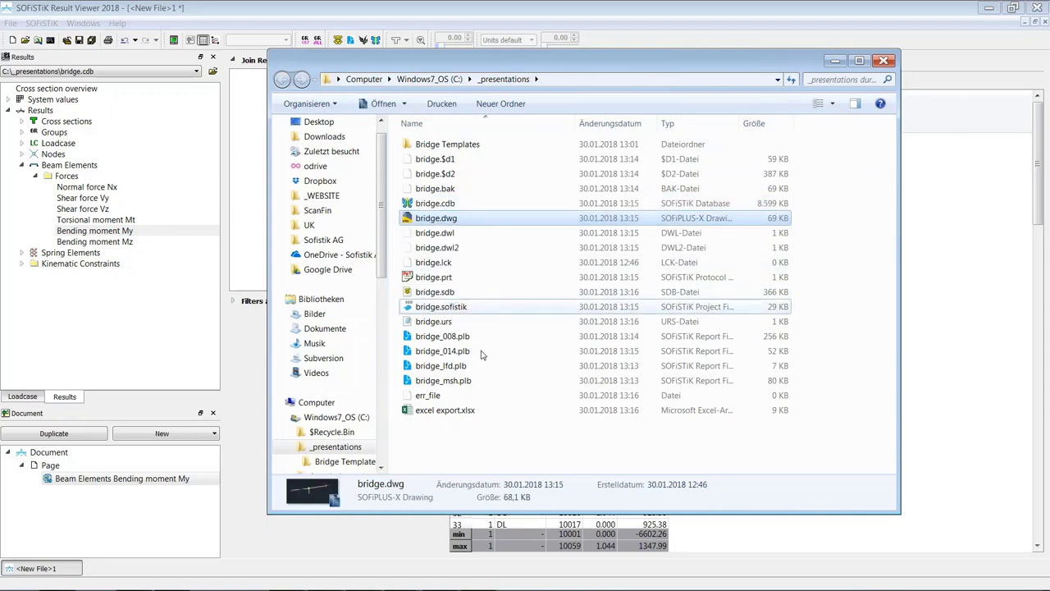
ctrl+click(460, 307)
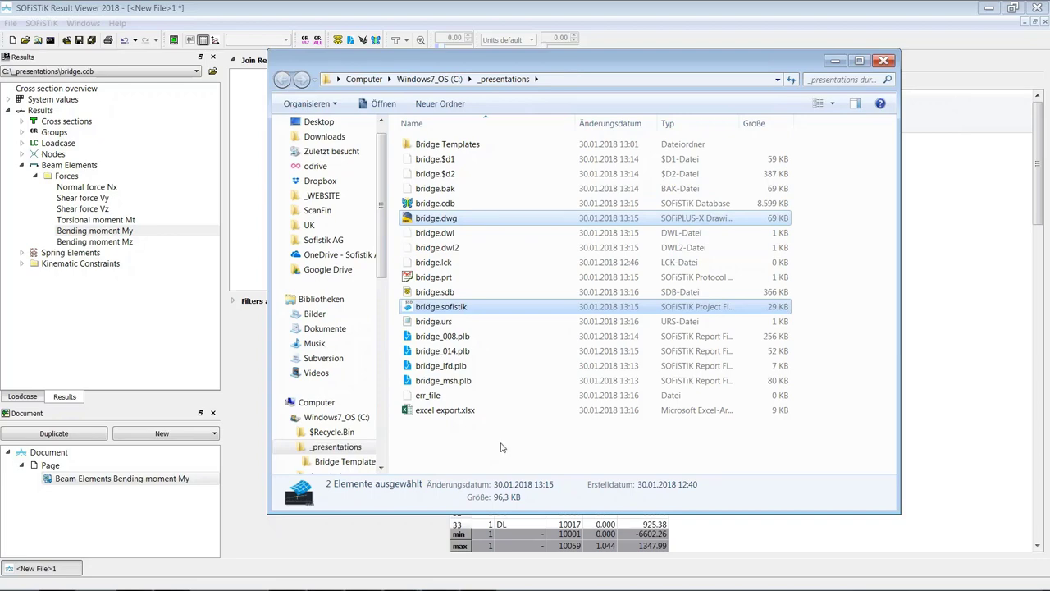
click(835, 61)
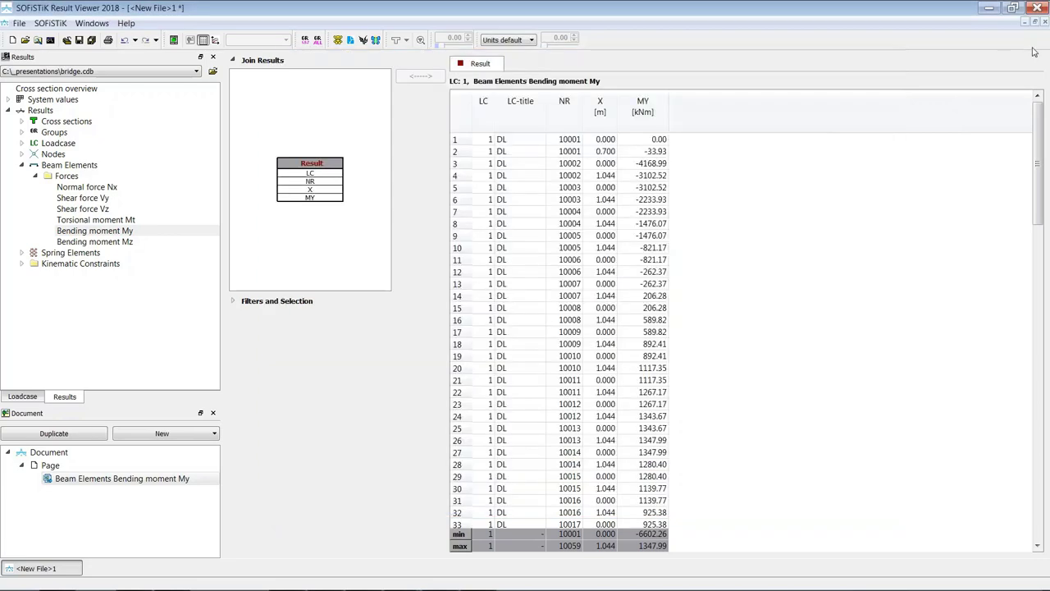
click(287, 578)
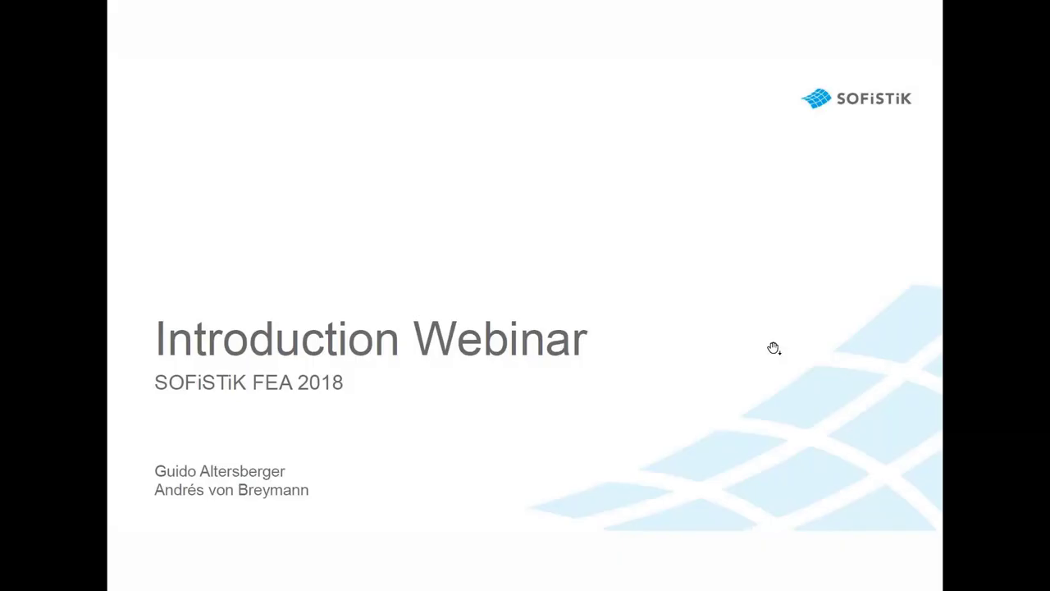